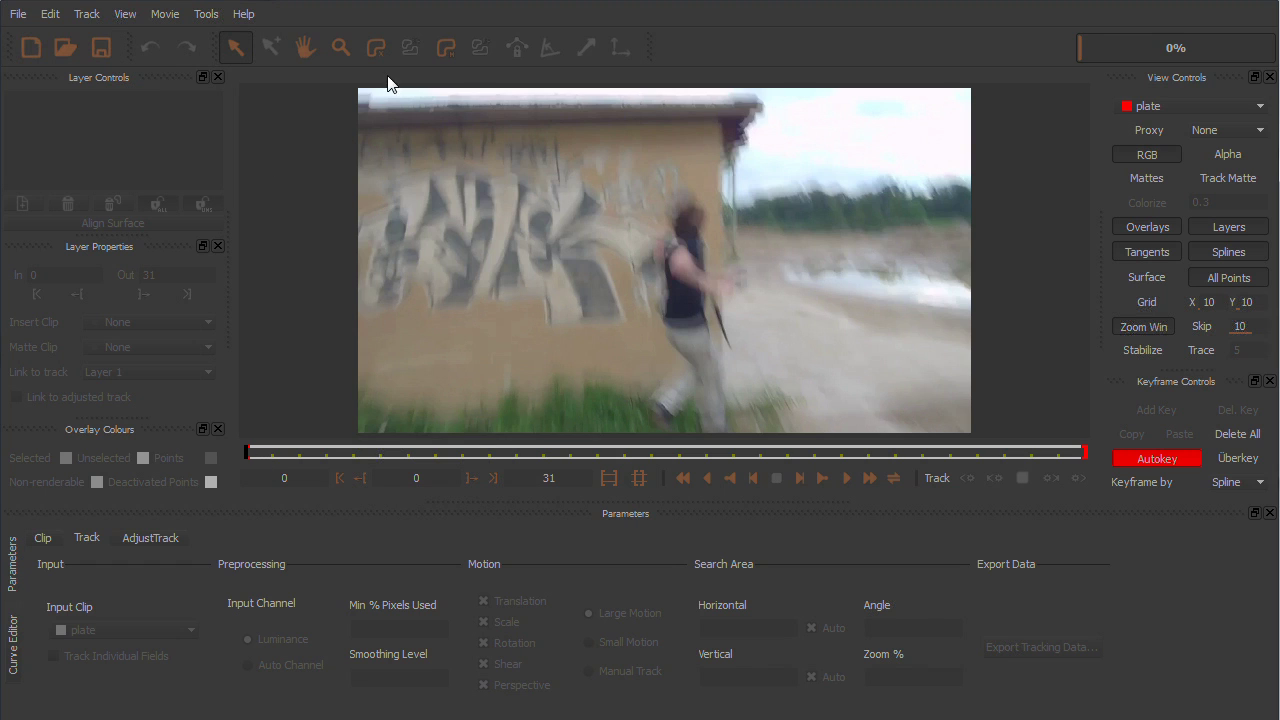
Draw a closed four-point X-spline around the graffiti wall beside the man at frame 0.
click(374, 47)
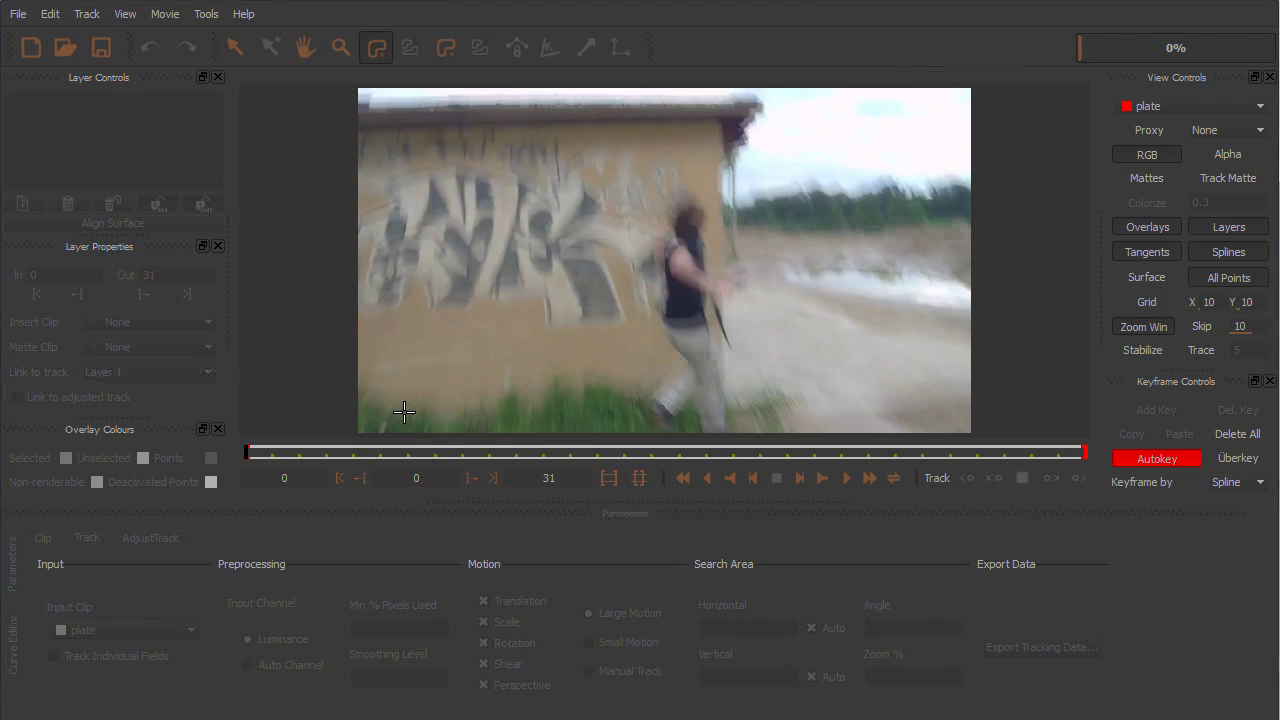
click(357, 152)
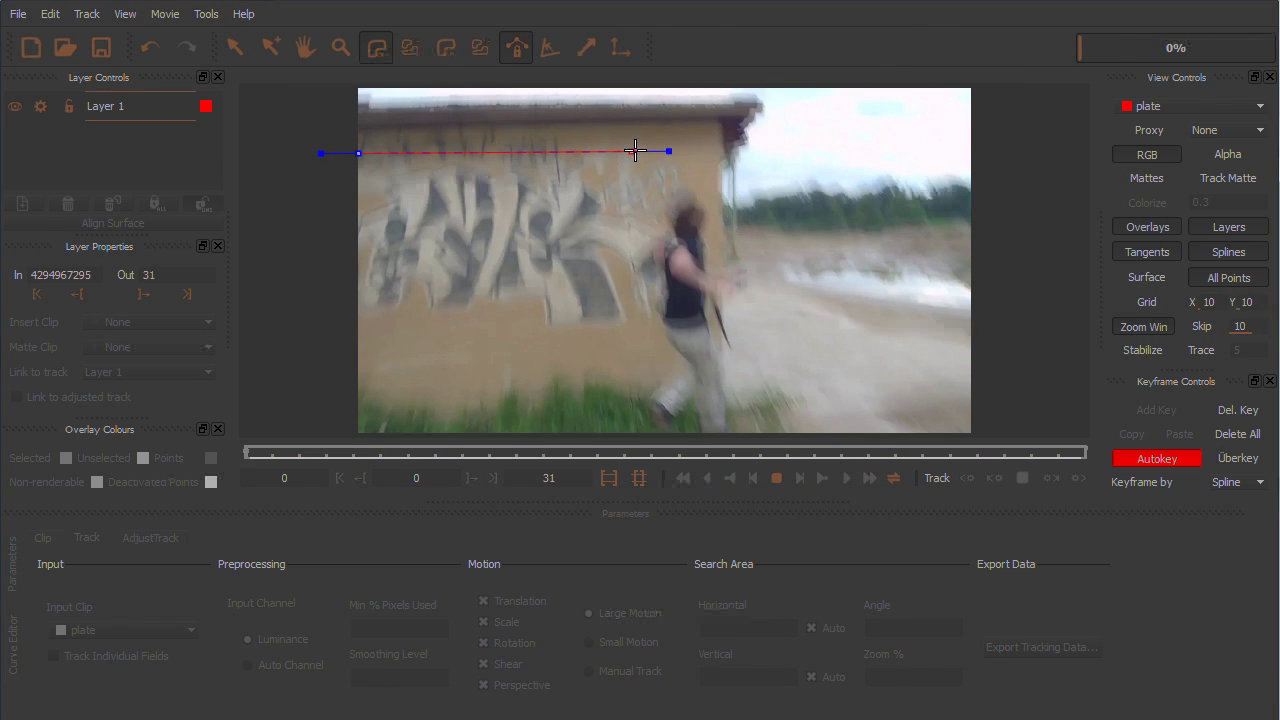
click(654, 150)
click(654, 307)
click(658, 382)
click(358, 357)
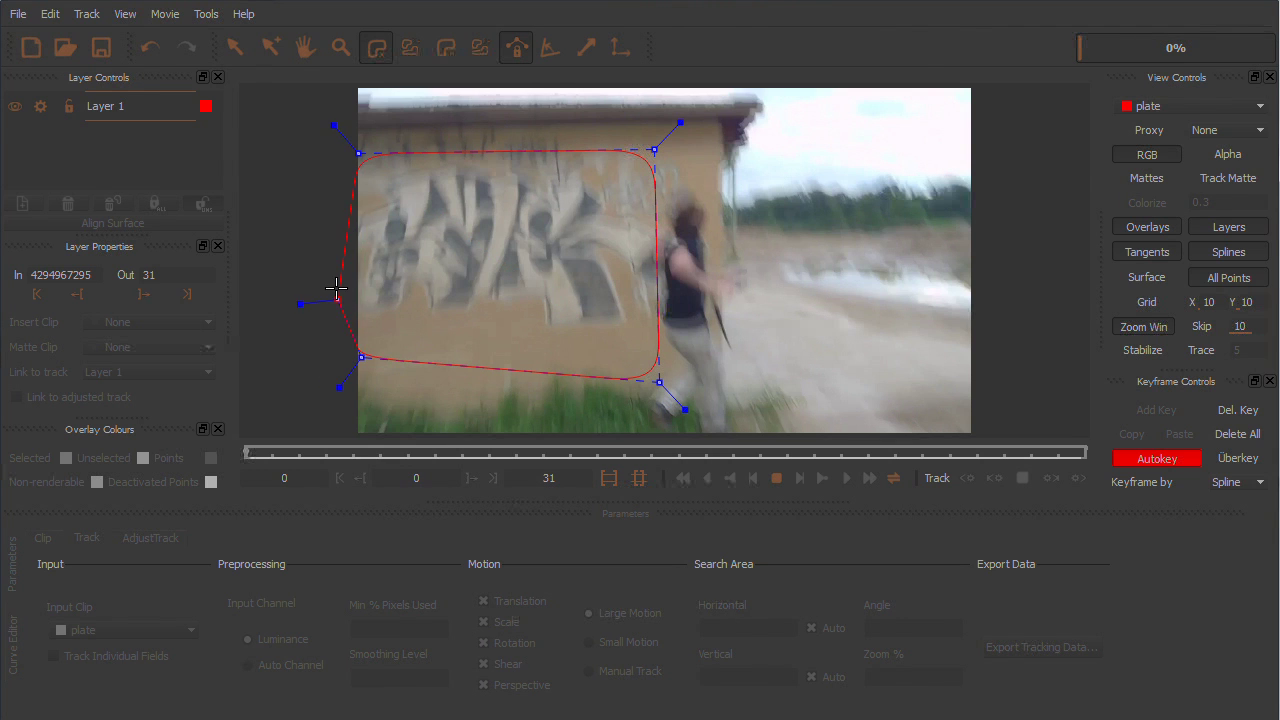
right_click(337, 289)
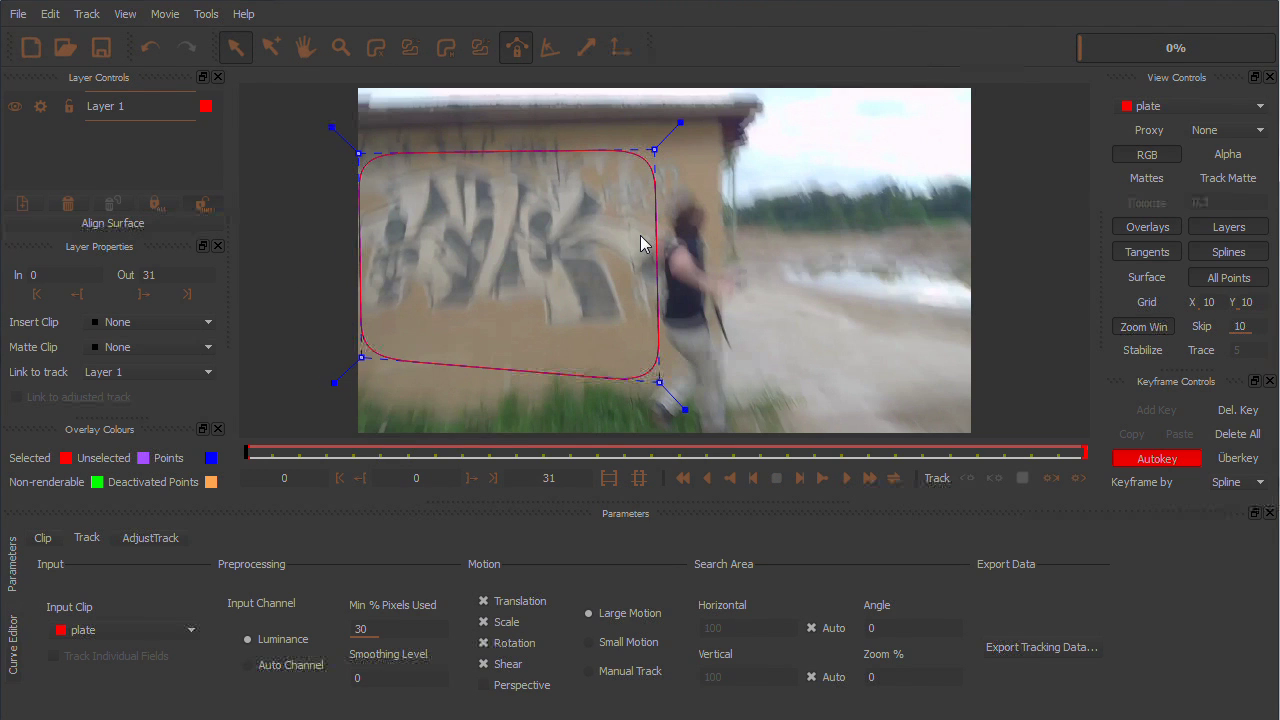
Exclude Shear from the layer's tracked motion and track the layer forward through the clip.
click(485, 665)
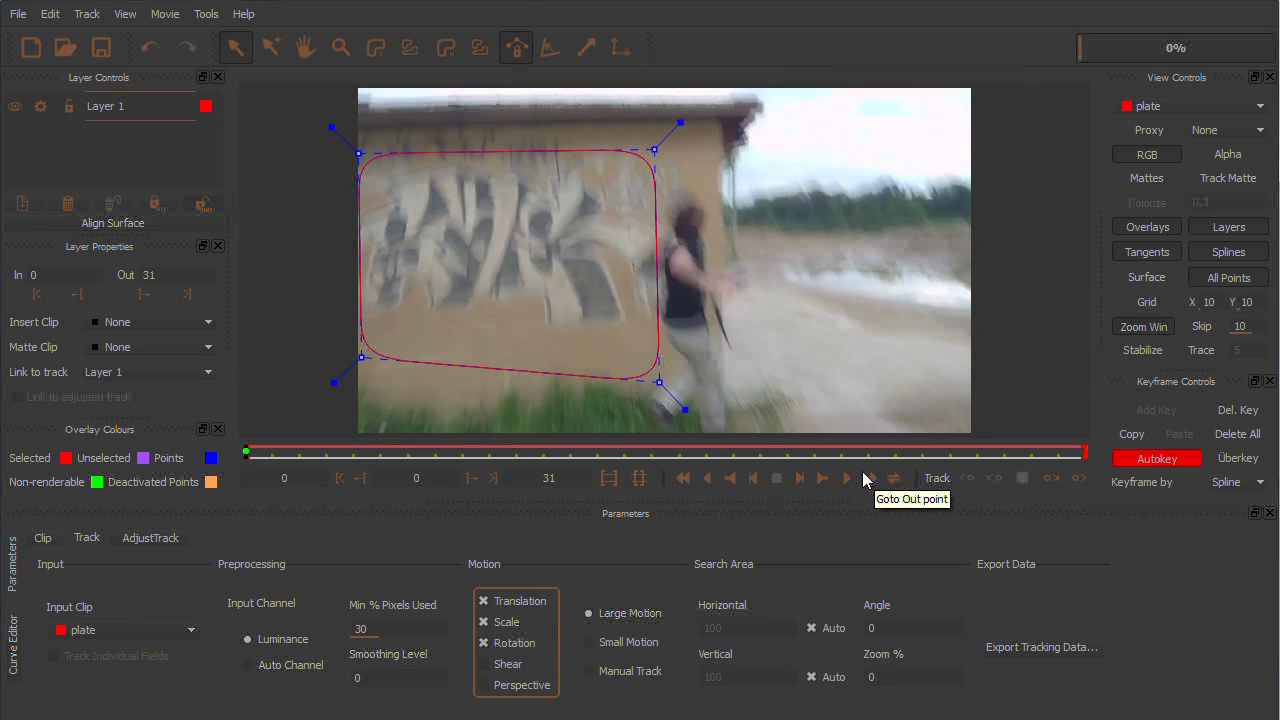
click(1077, 481)
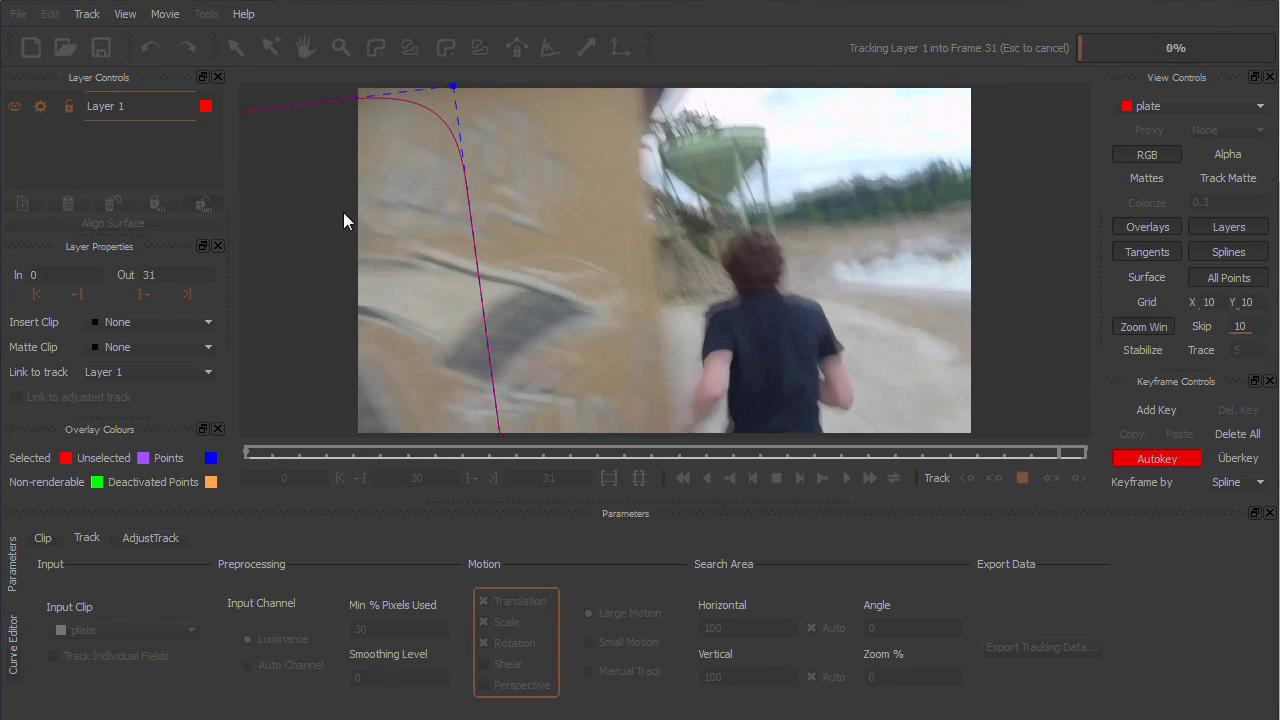
Show the tracking grid overlay and scrub through the clip to check how well it follows the wall.
mouse_move(1088, 453)
mouse_down()
mouse_move(704, 472)
mouse_move(360, 466)
mouse_move(750, 461)
mouse_move(543, 453)
mouse_up()
click(1145, 303)
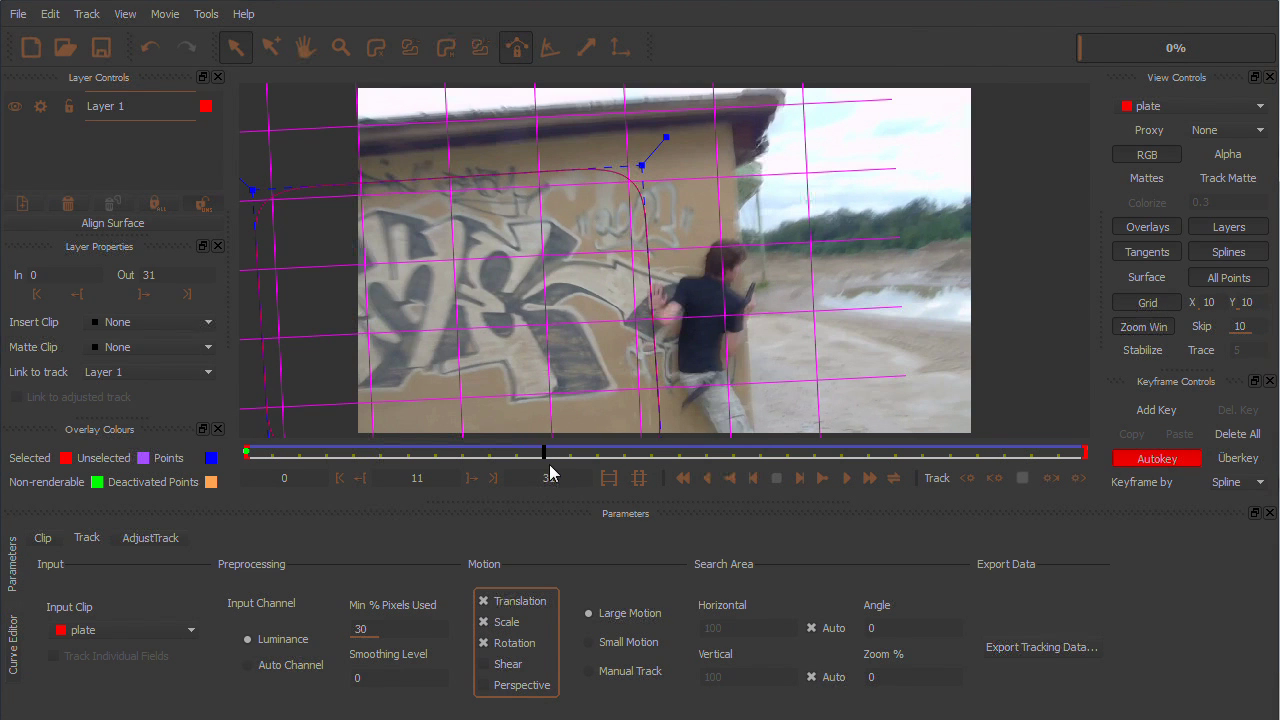
mouse_move(539, 453)
mouse_down()
mouse_move(357, 453)
mouse_move(955, 453)
mouse_move(917, 453)
mouse_up()
drag(834, 453, 409, 453)
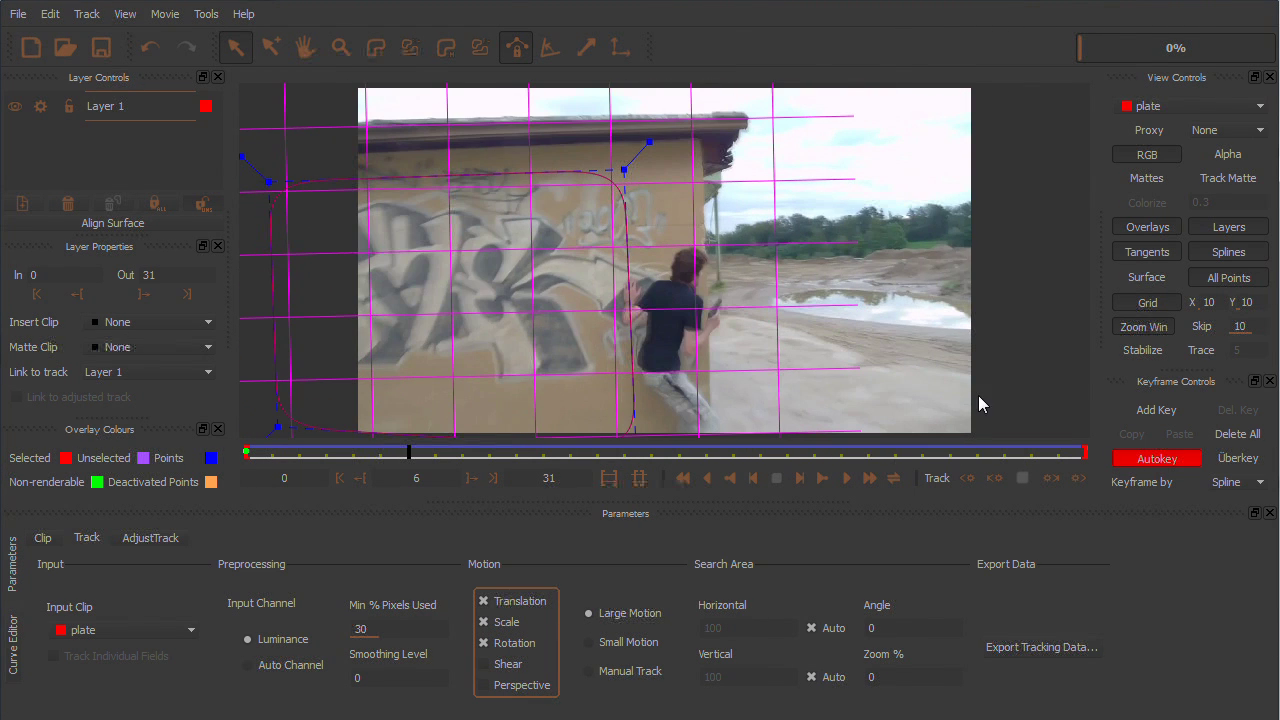
Export the tracking data as After Effects Transform Data to transform-track.txt in the tracking data folder.
click(1067, 649)
click(472, 198)
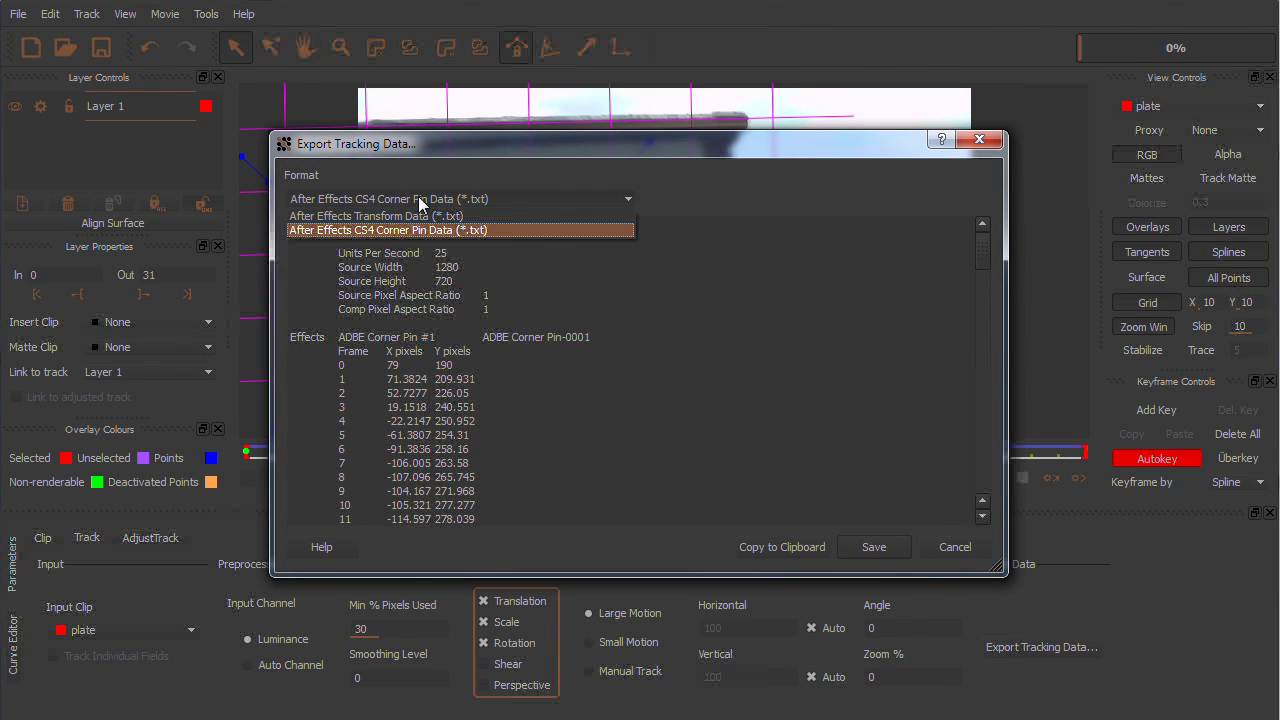
click(393, 220)
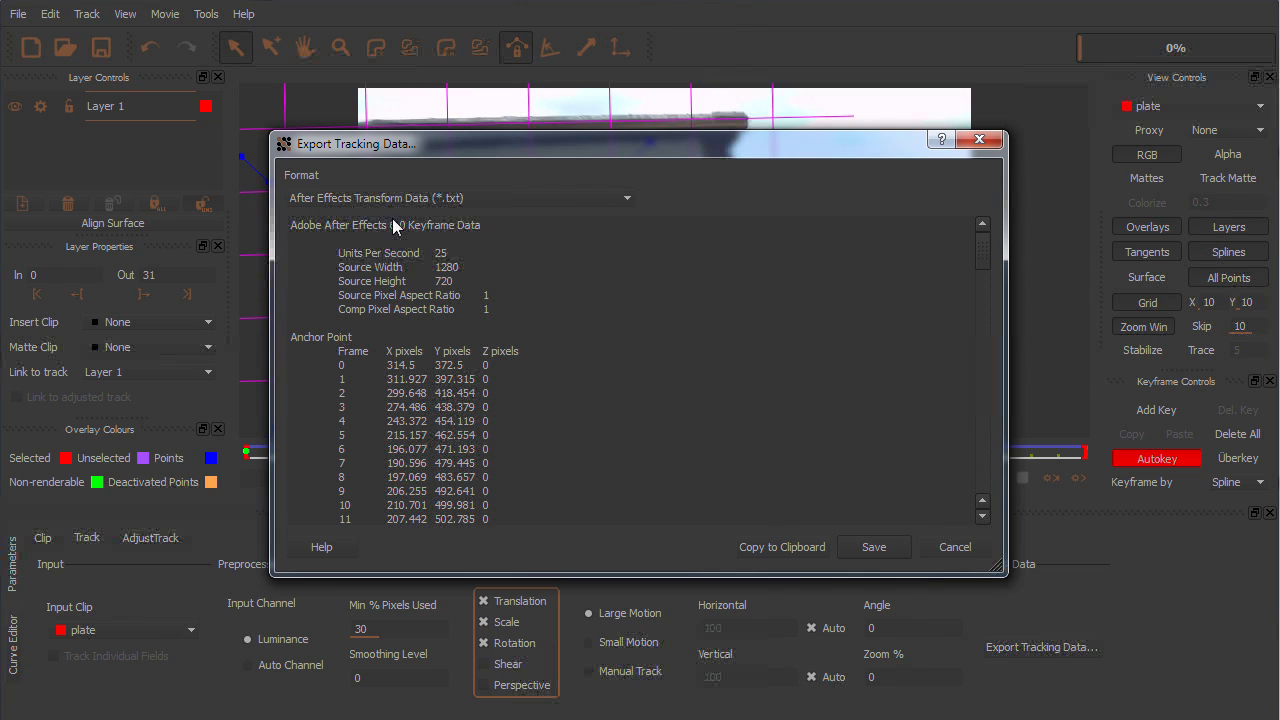
click(893, 557)
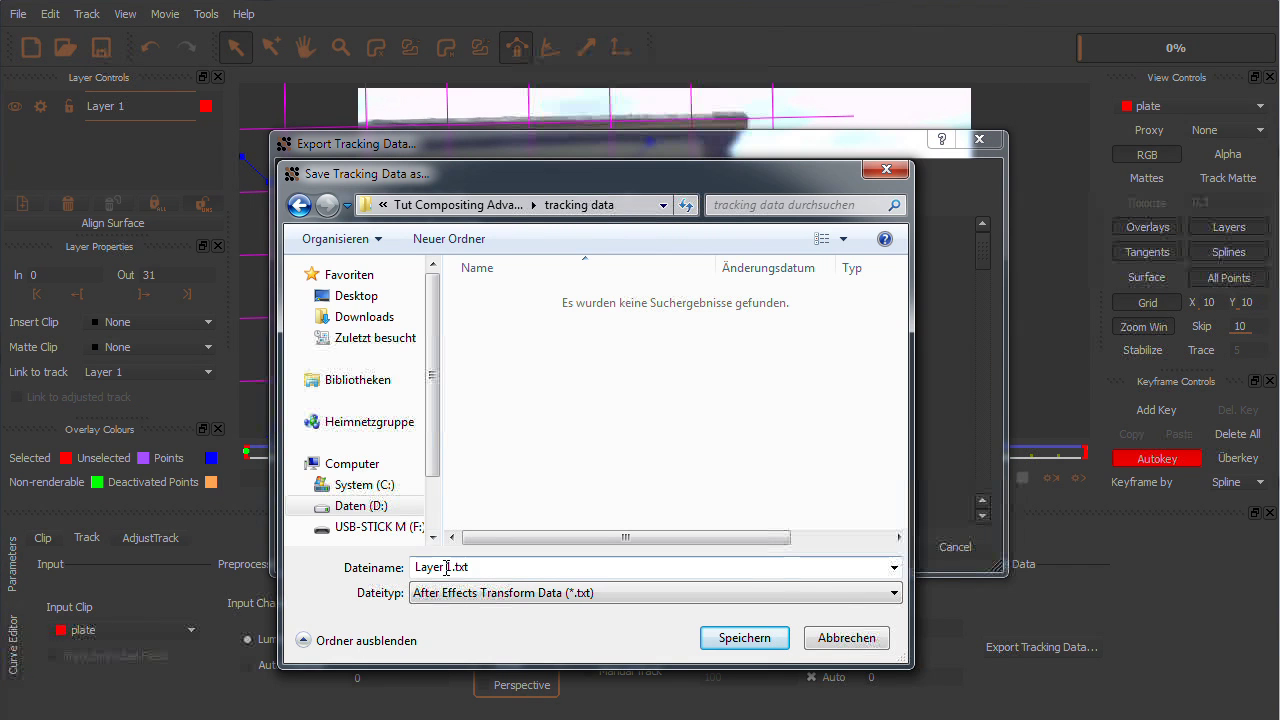
click(449, 566)
drag(449, 566, 374, 566)
key(BackSpace)
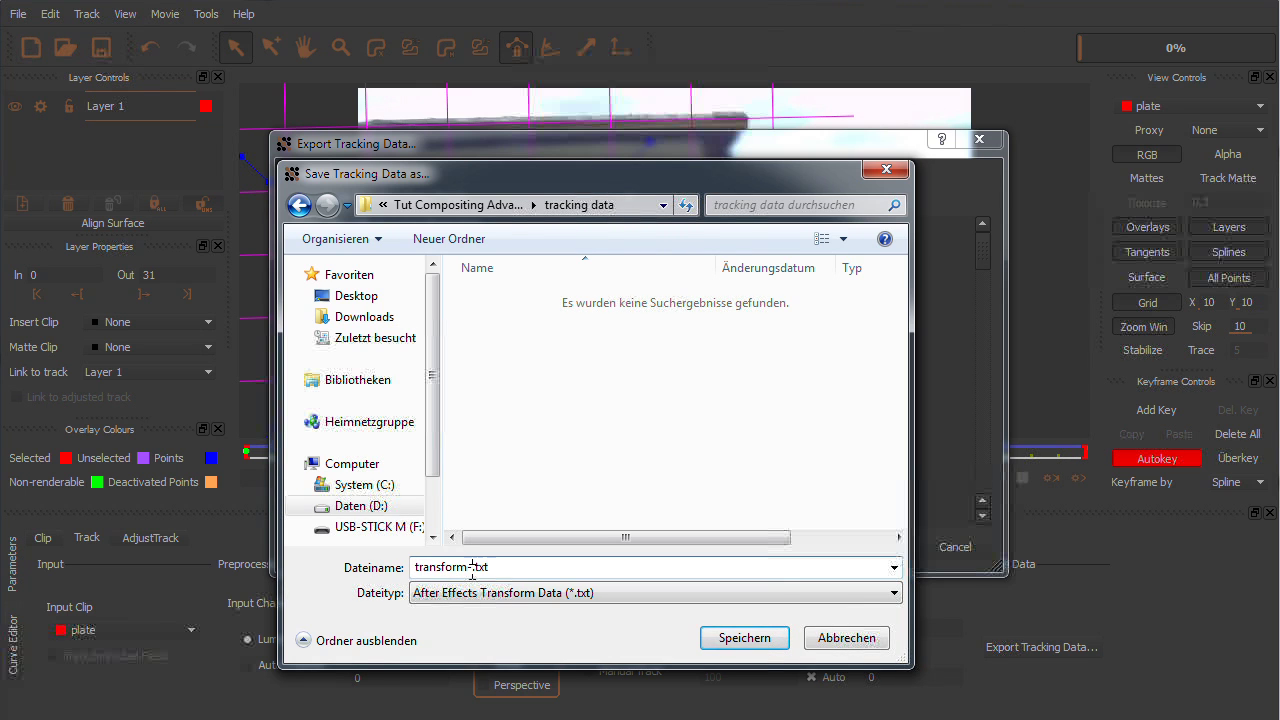
click(758, 642)
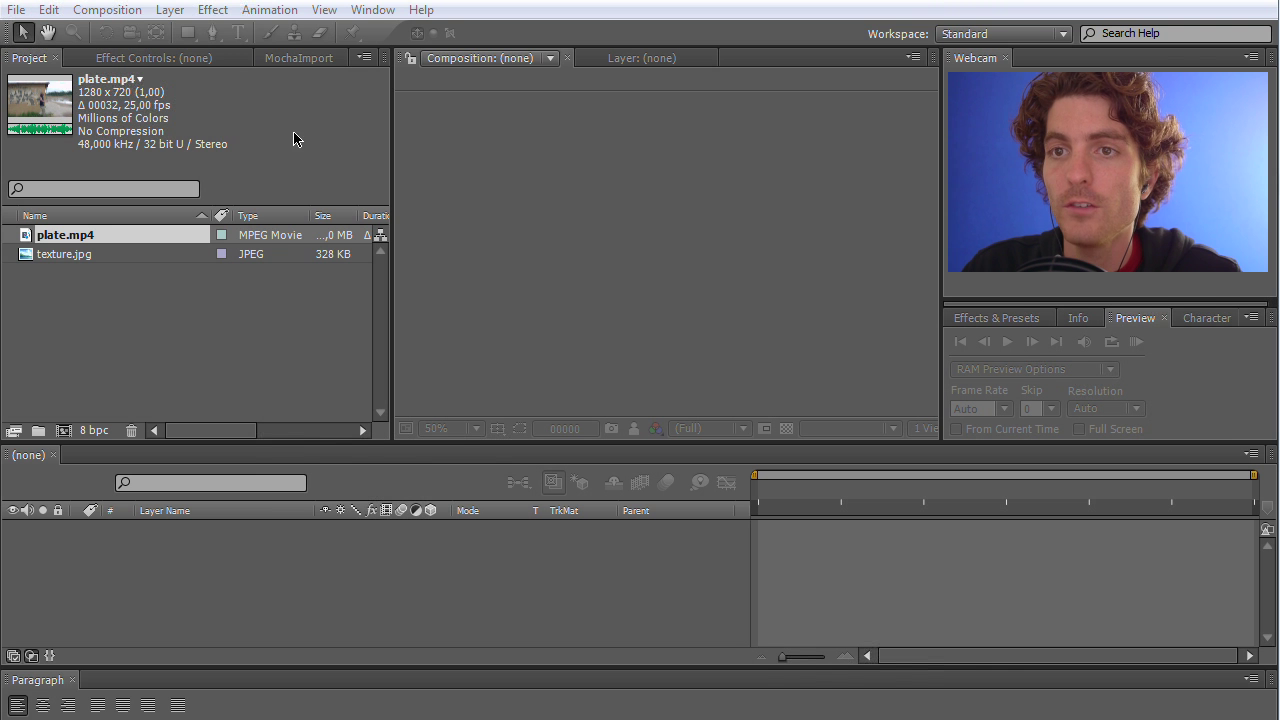
Switch to After Effects and create a new composition from plate.mp4.
click(55, 240)
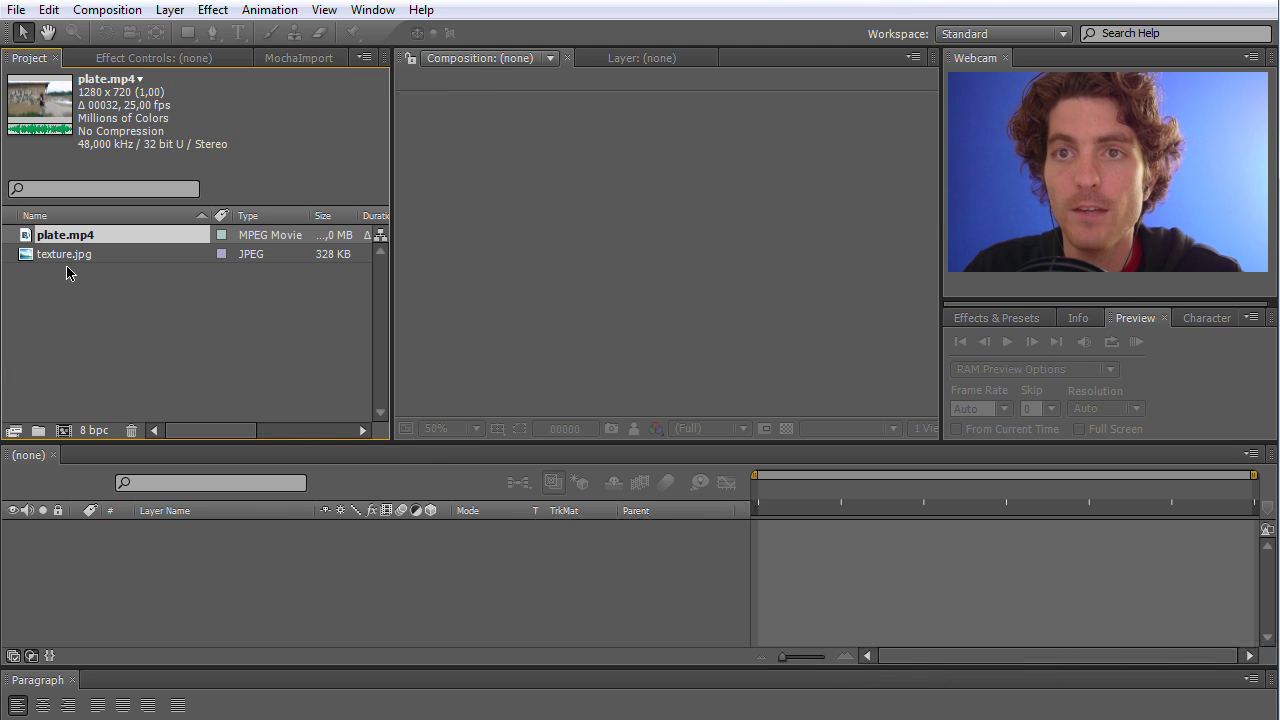
drag(35, 262, 63, 431)
click(40, 271)
Resize the workspace panels and set the composition view magnification to Fit up to 100%.
drag(229, 444, 244, 372)
mouse_move(759, 430)
mouse_down()
mouse_move(1202, 443)
mouse_move(752, 436)
mouse_up()
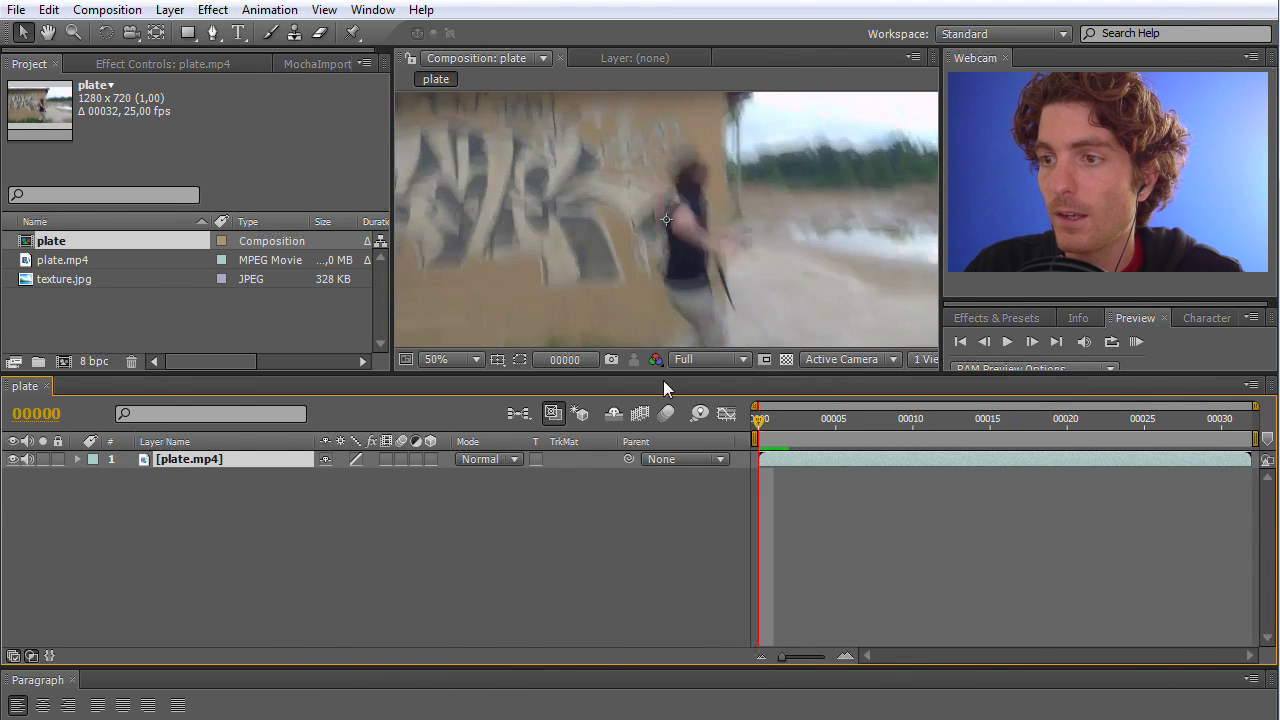
click(473, 358)
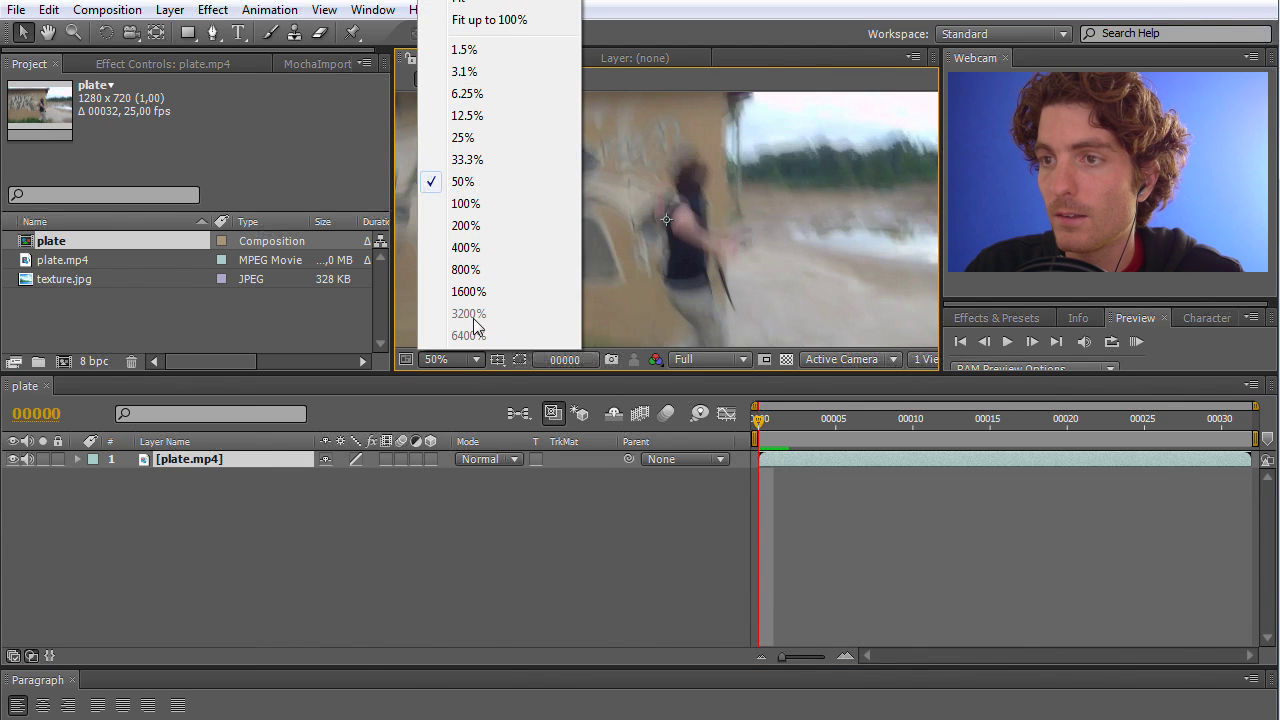
click(468, 20)
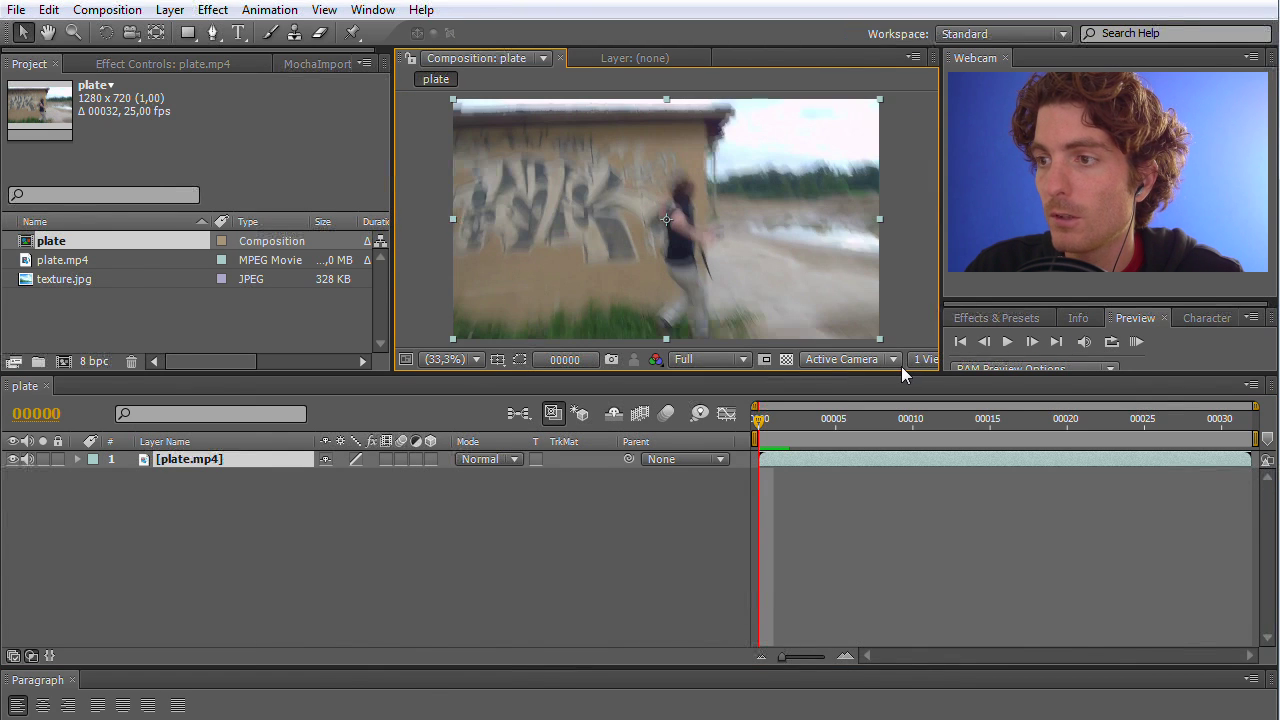
drag(894, 370, 894, 405)
drag(1035, 302, 1035, 285)
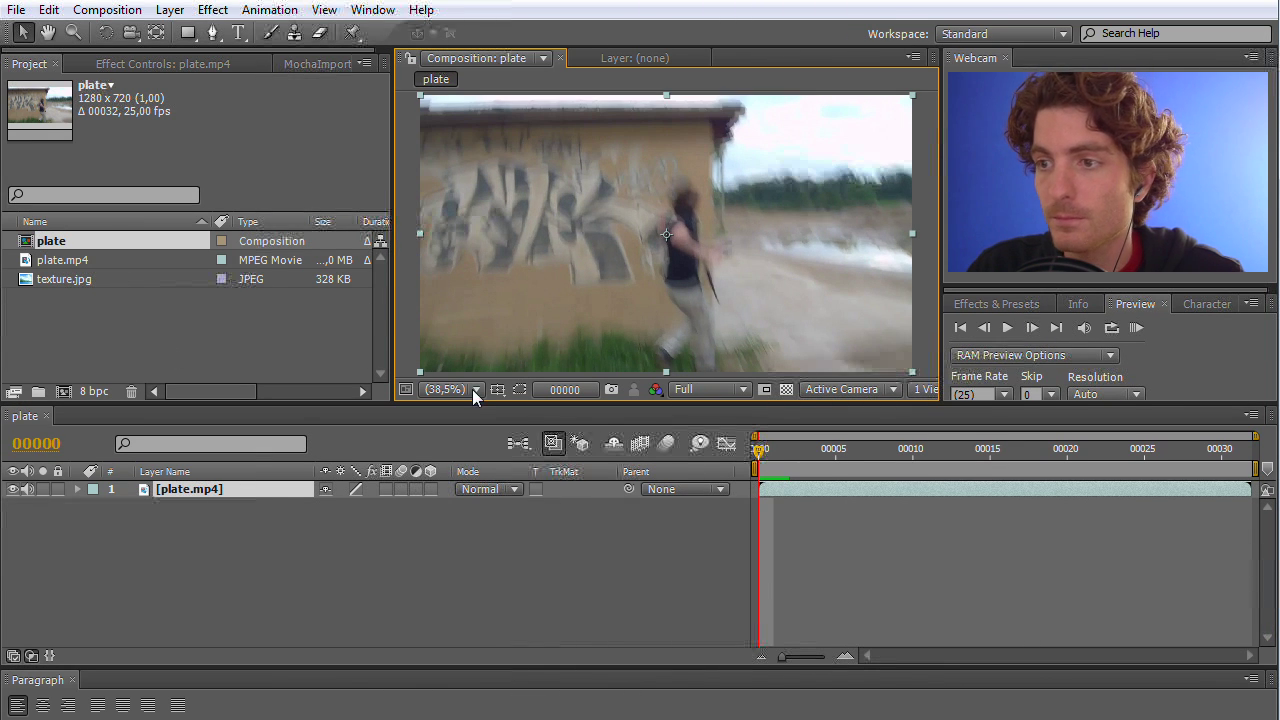
Load transform-track.txt into MochaImport, with the tracked footage starting at the beginning of the composition.
click(306, 66)
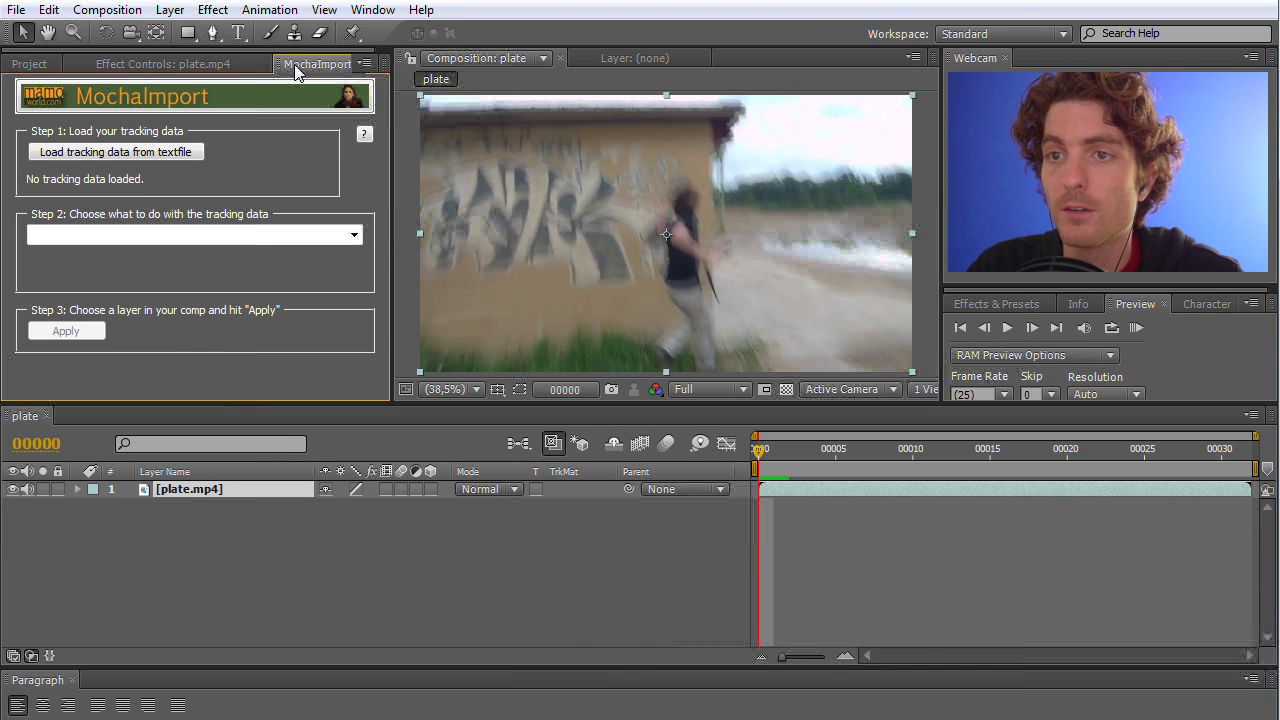
click(107, 153)
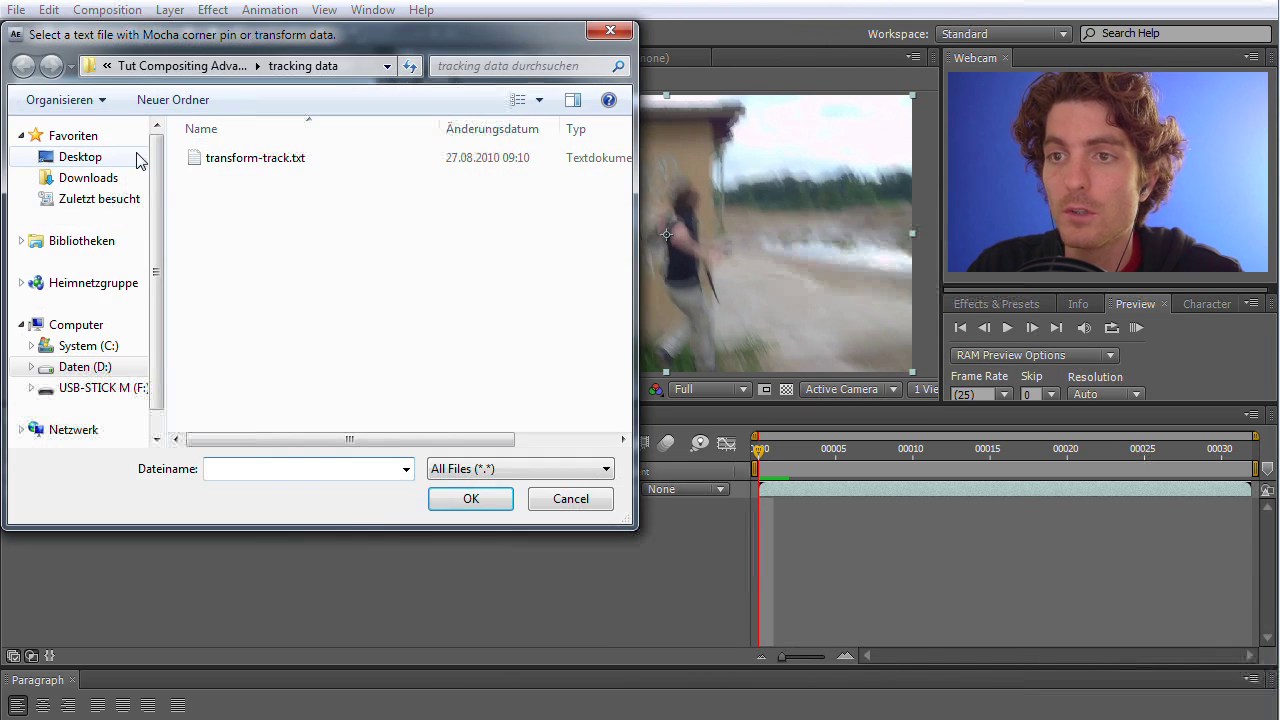
click(276, 162)
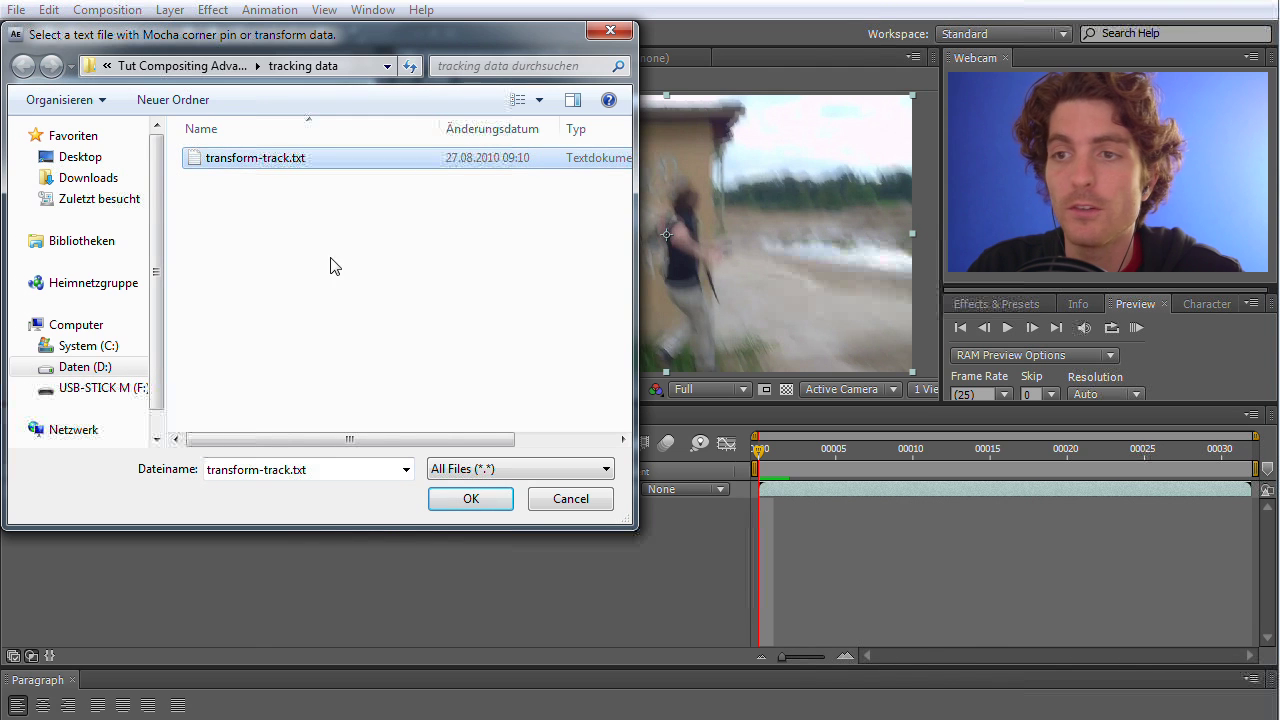
click(484, 497)
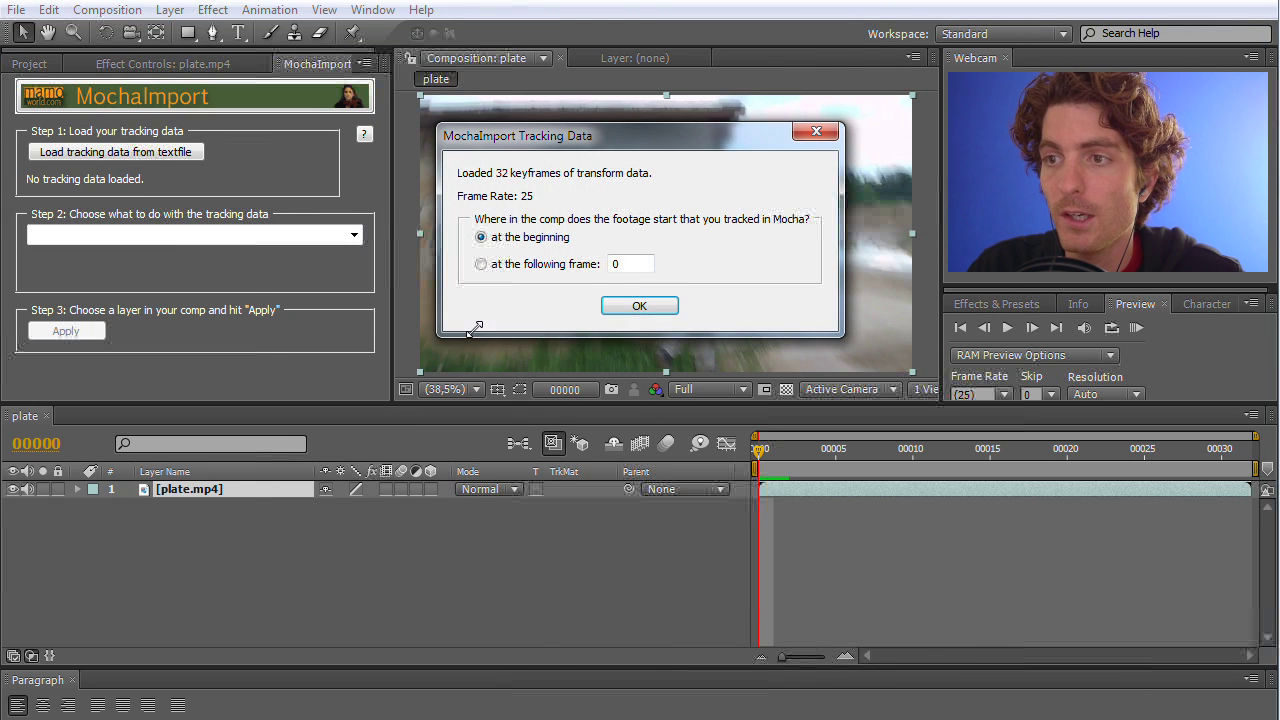
click(638, 306)
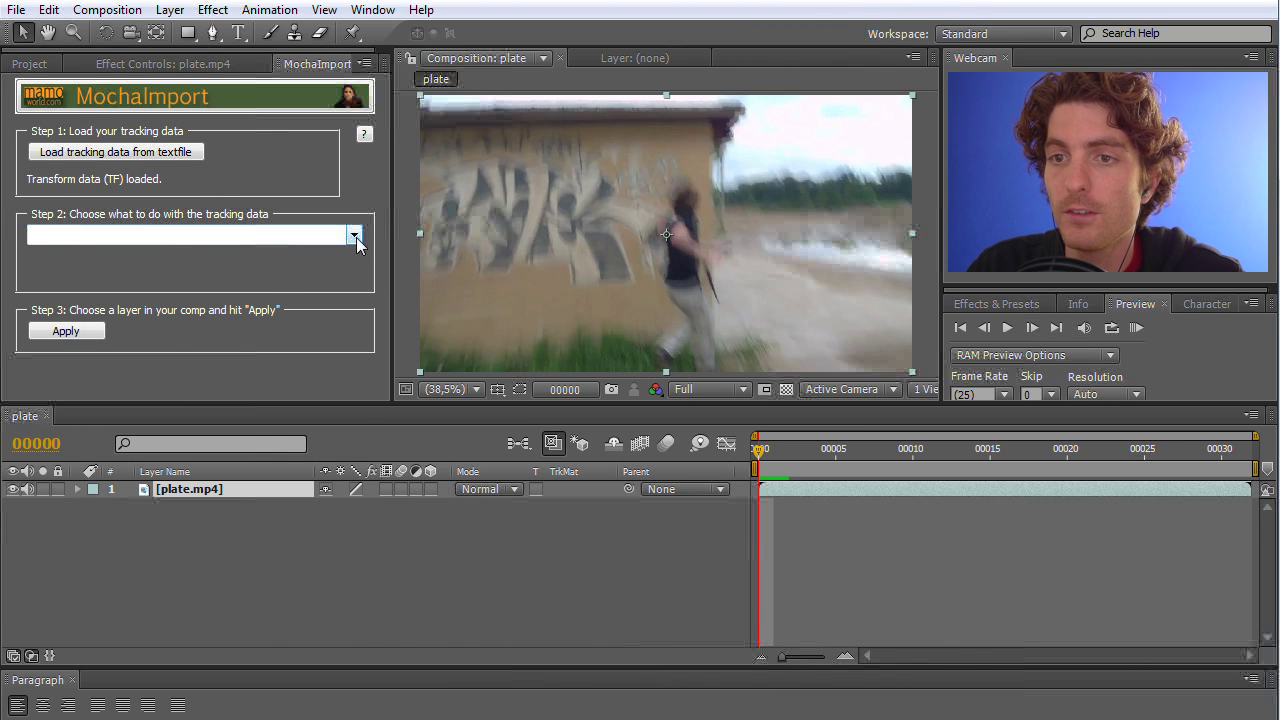
Apply MochaImport's "(TF) create stabilized precomp for selected layer" function to the plate.mp4 layer.
click(354, 236)
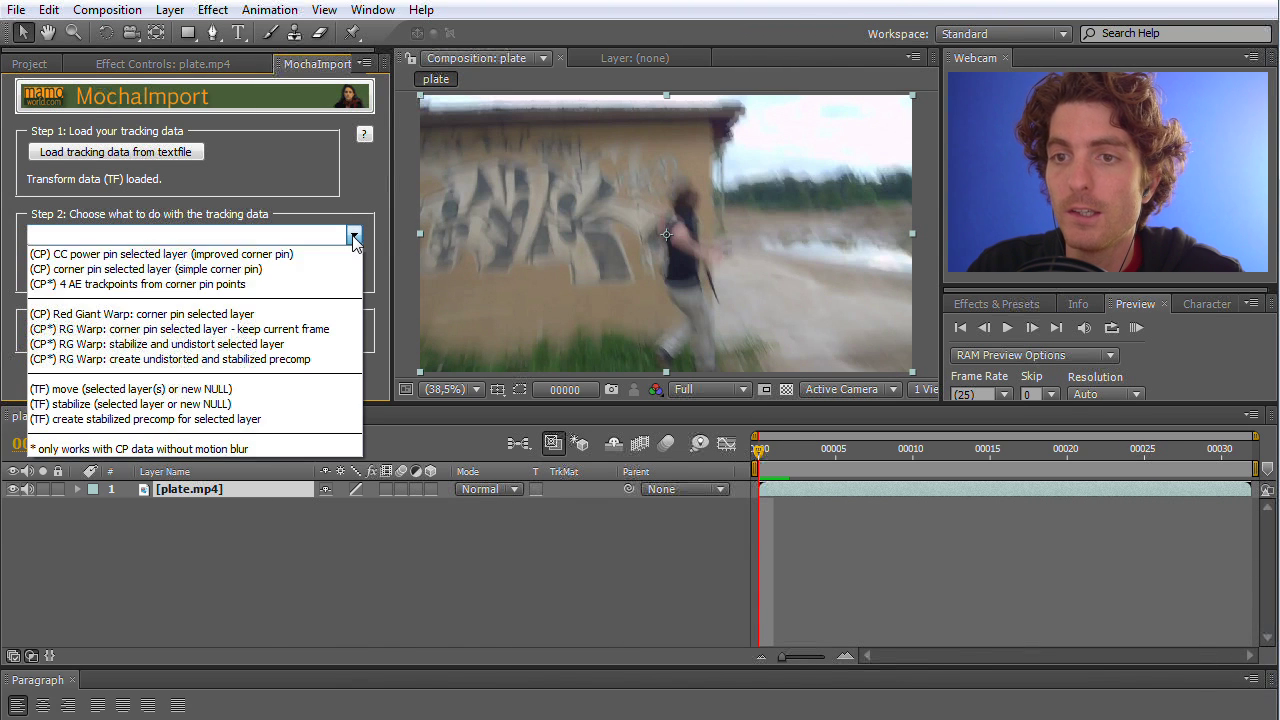
click(118, 419)
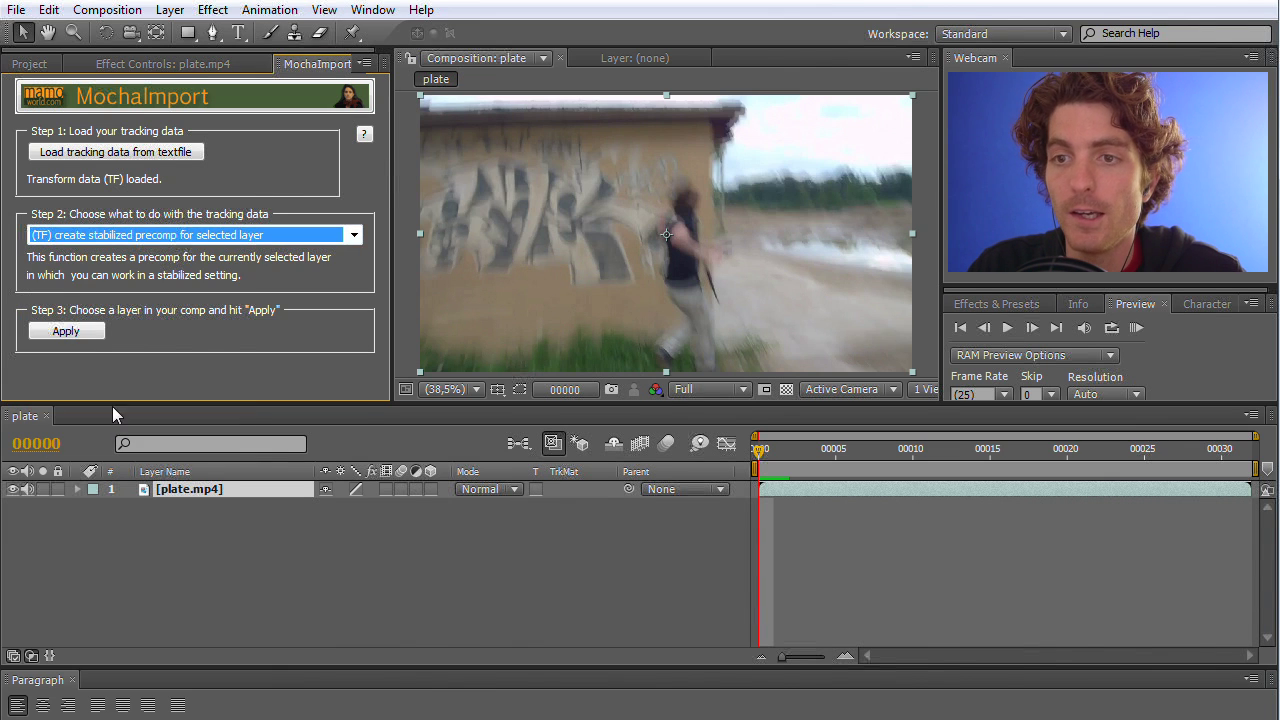
click(222, 575)
click(183, 489)
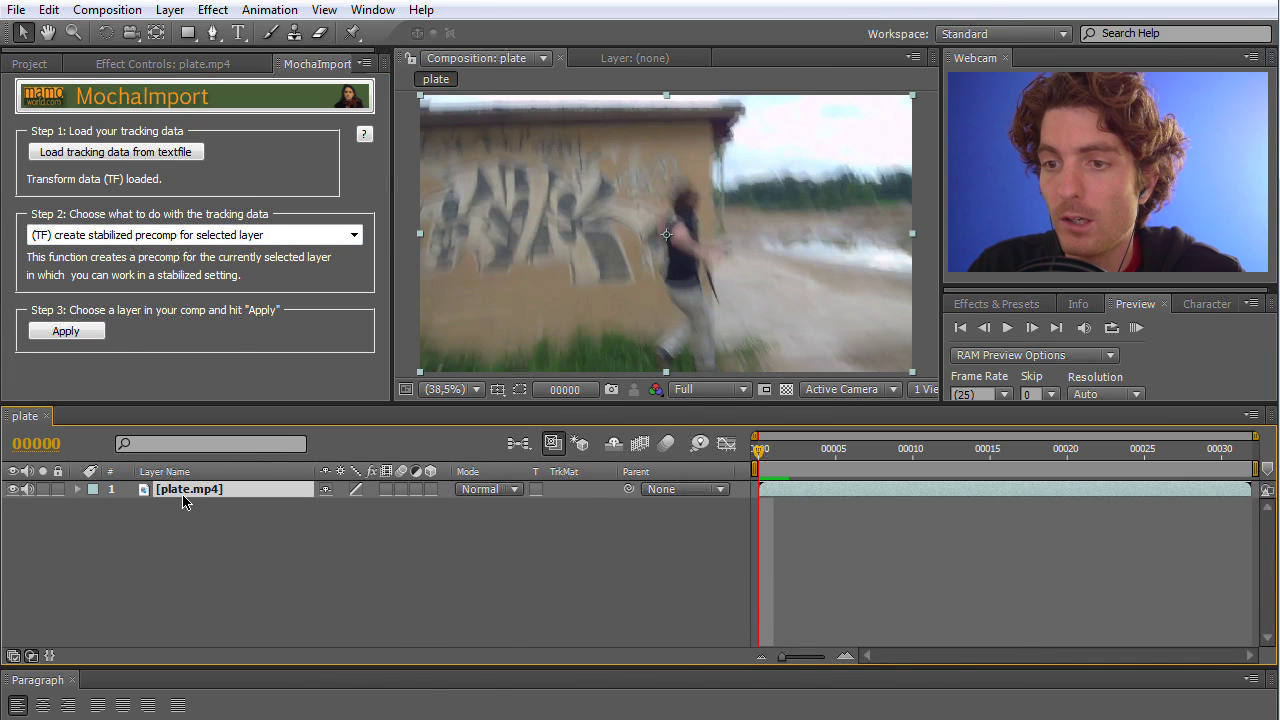
key(KP_0)
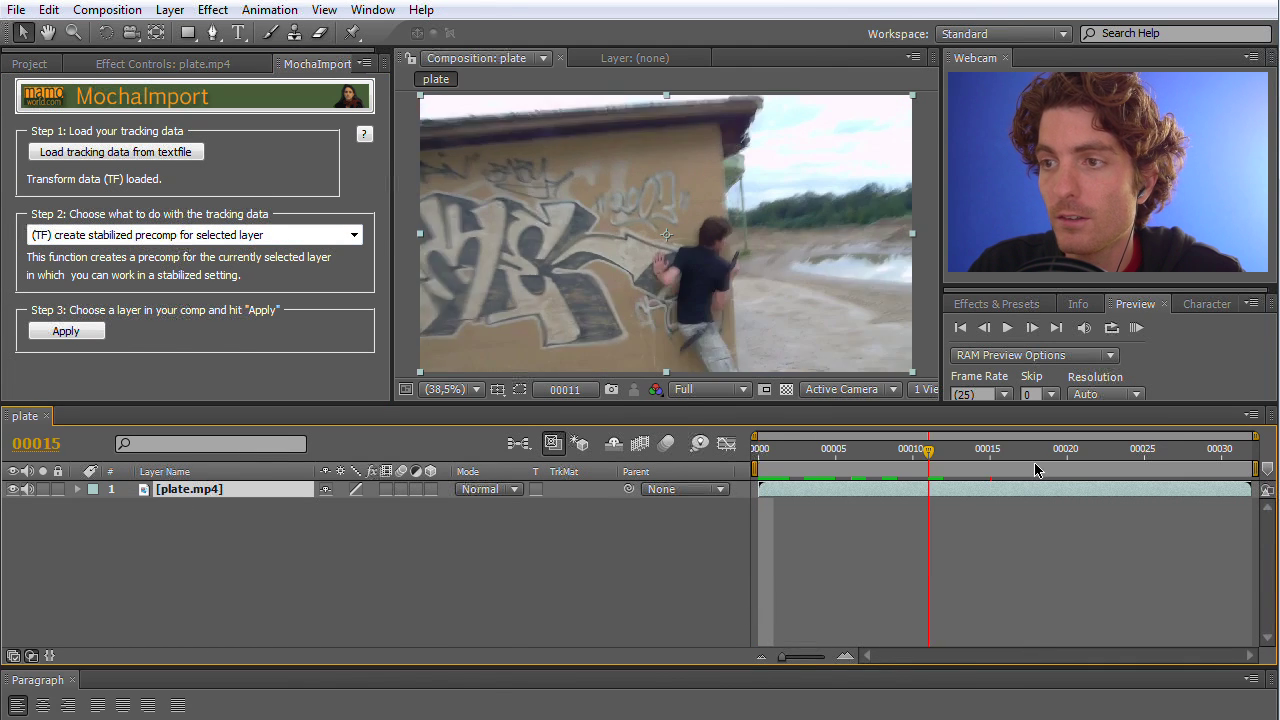
key(space)
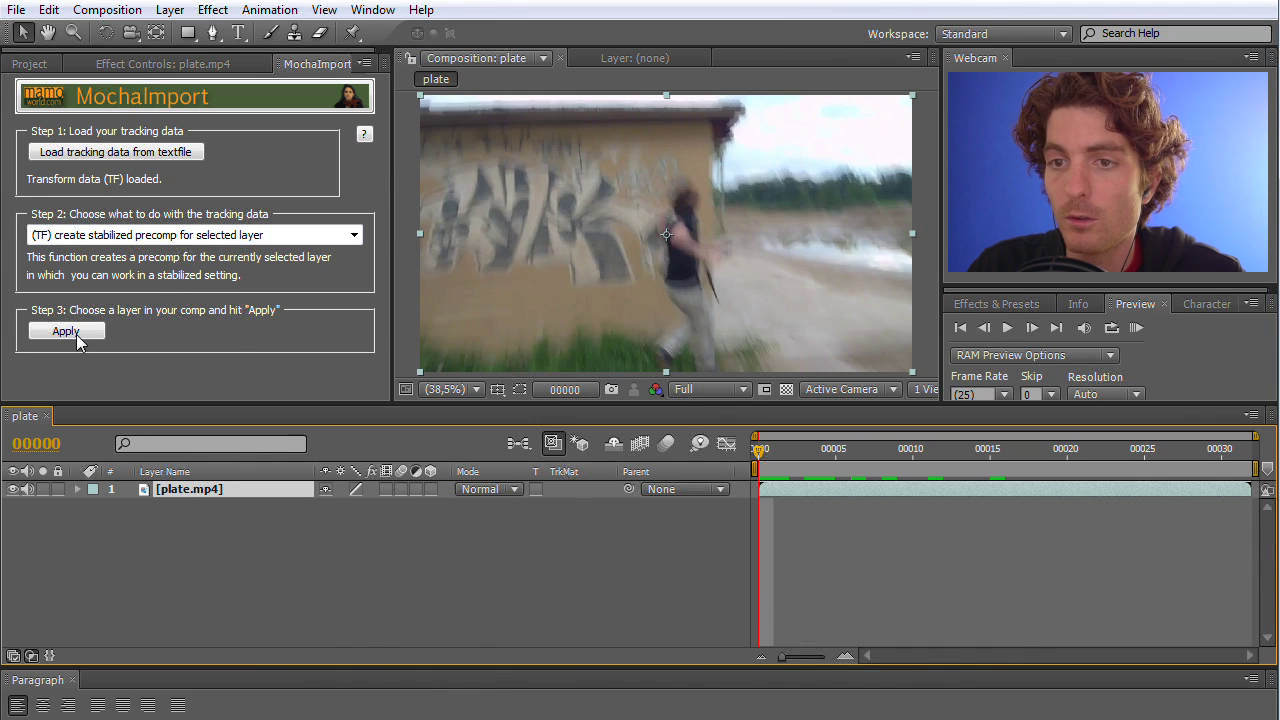
click(80, 334)
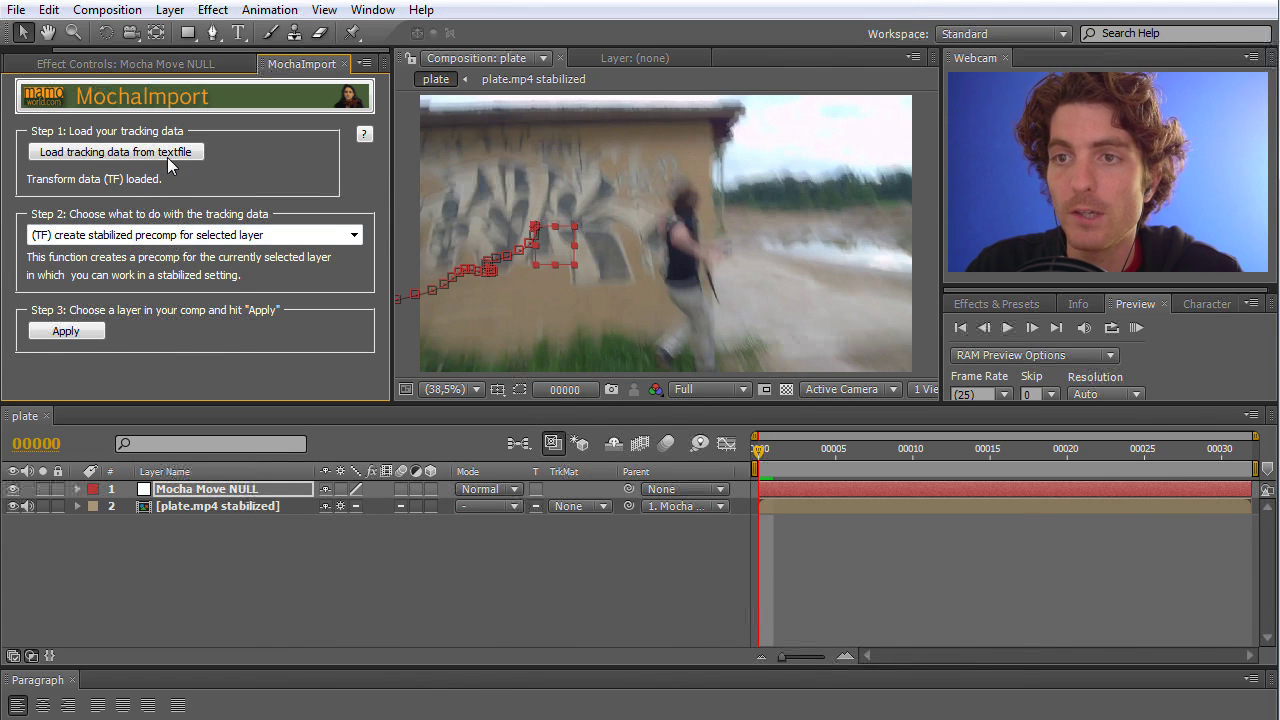
Review the plate composition's motion, open the plate.mp4 stabilized precomp and scrub through it to inspect the stabilization.
drag(758, 452, 800, 484)
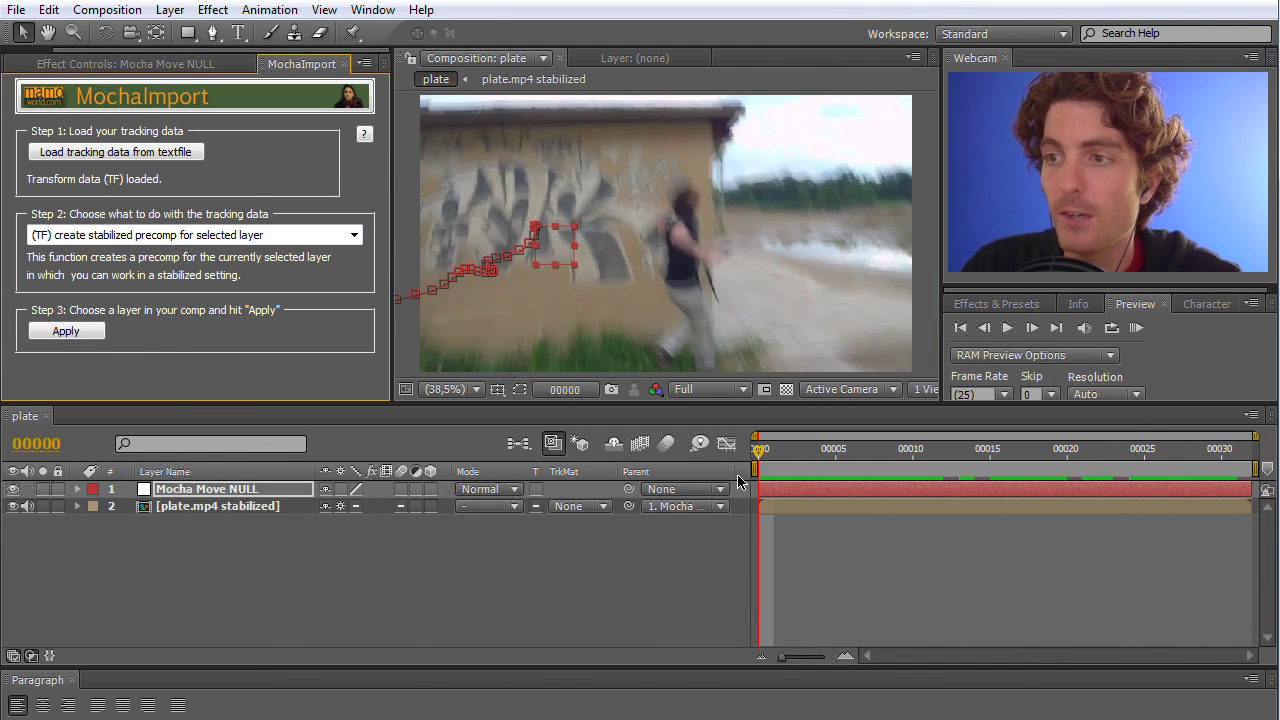
double_click(147, 507)
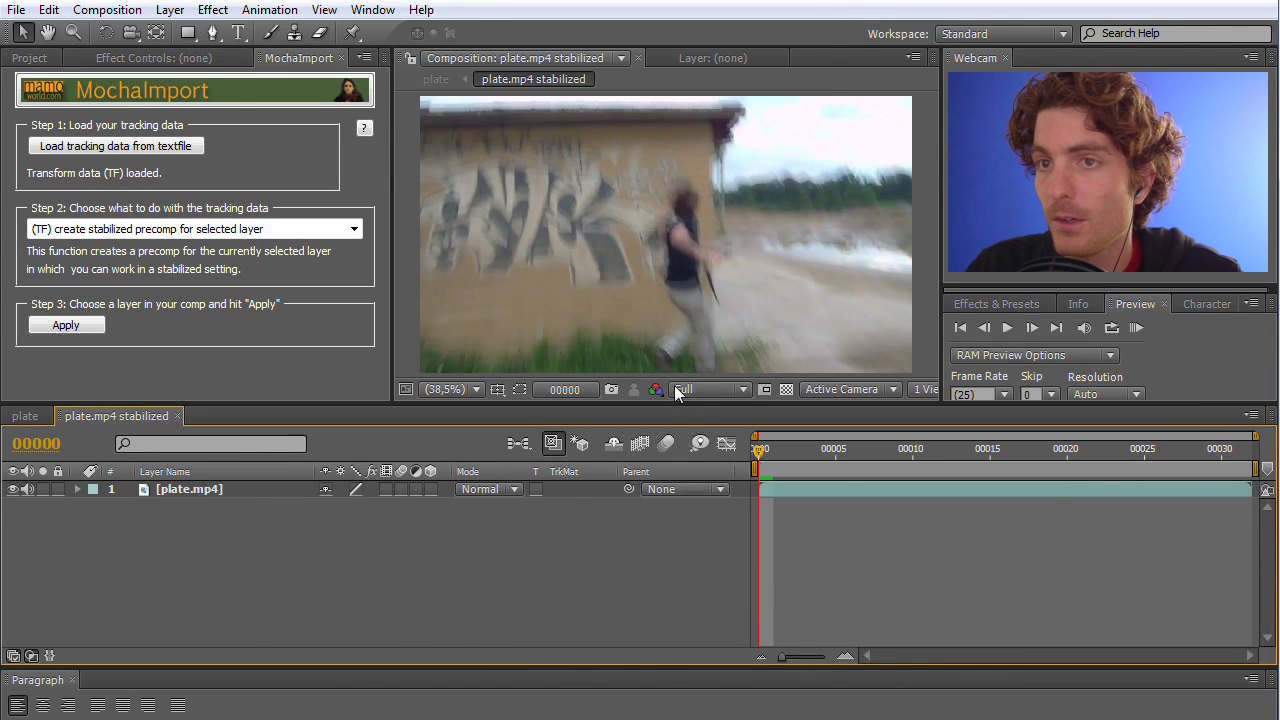
click(30, 58)
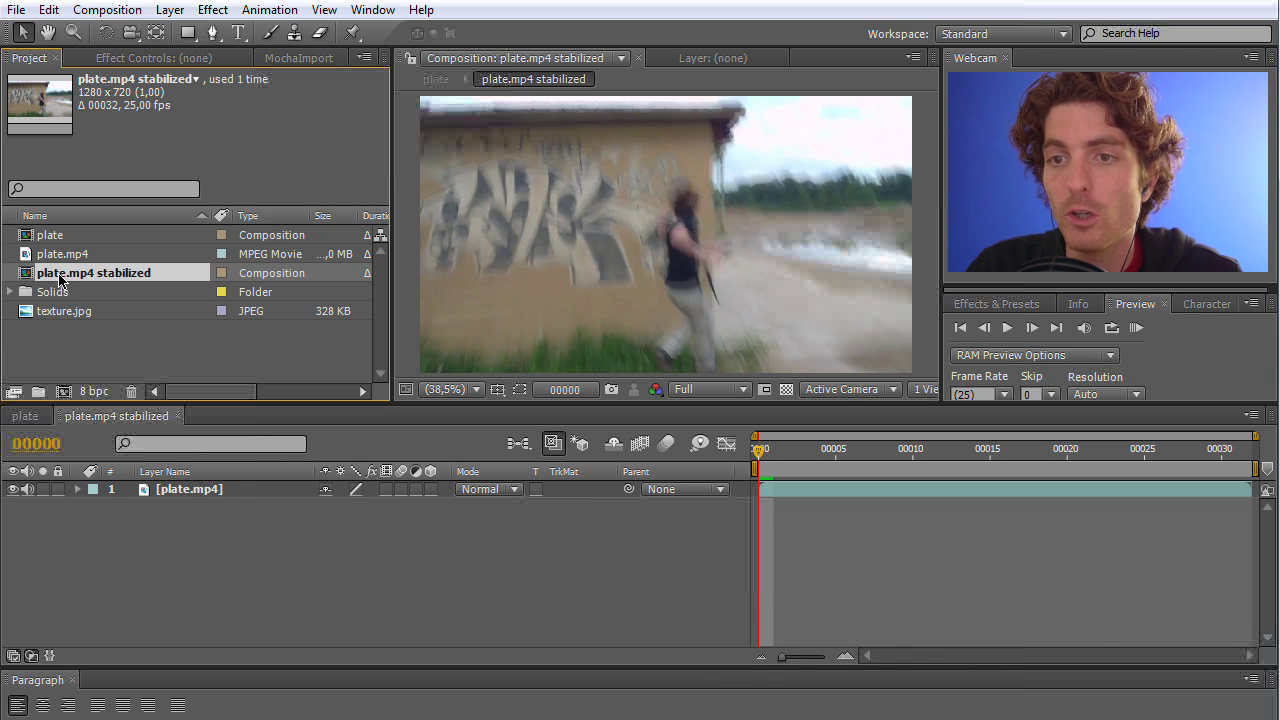
drag(773, 458, 1006, 472)
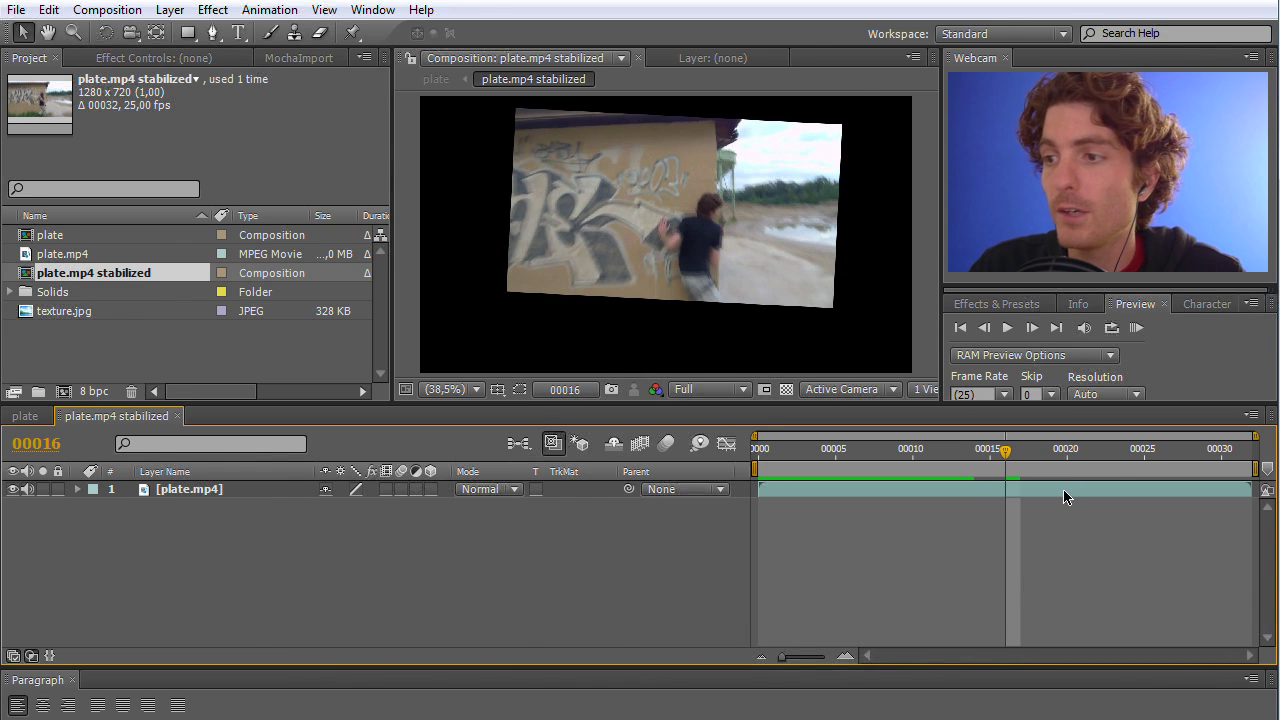
At frame 7 of the stabilized composition, add a "Test" text layer and reposition it over the graffiti on the wall.
drag(1008, 455, 866, 450)
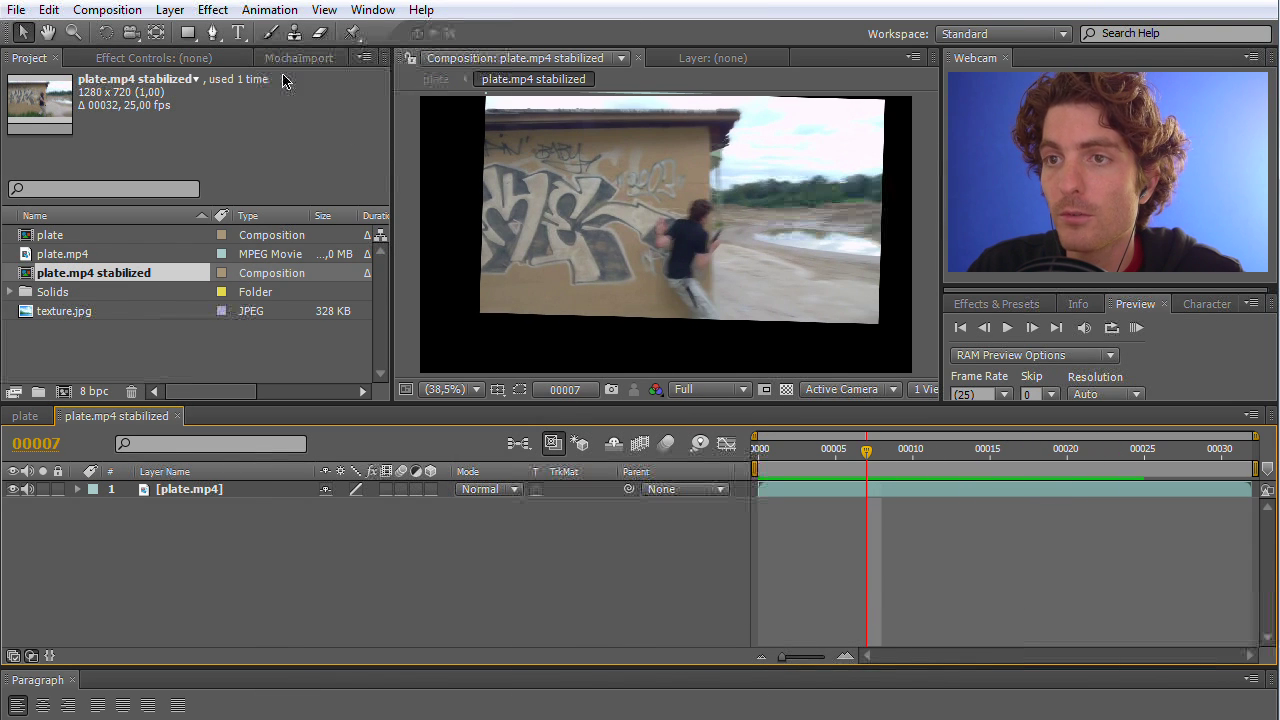
click(238, 33)
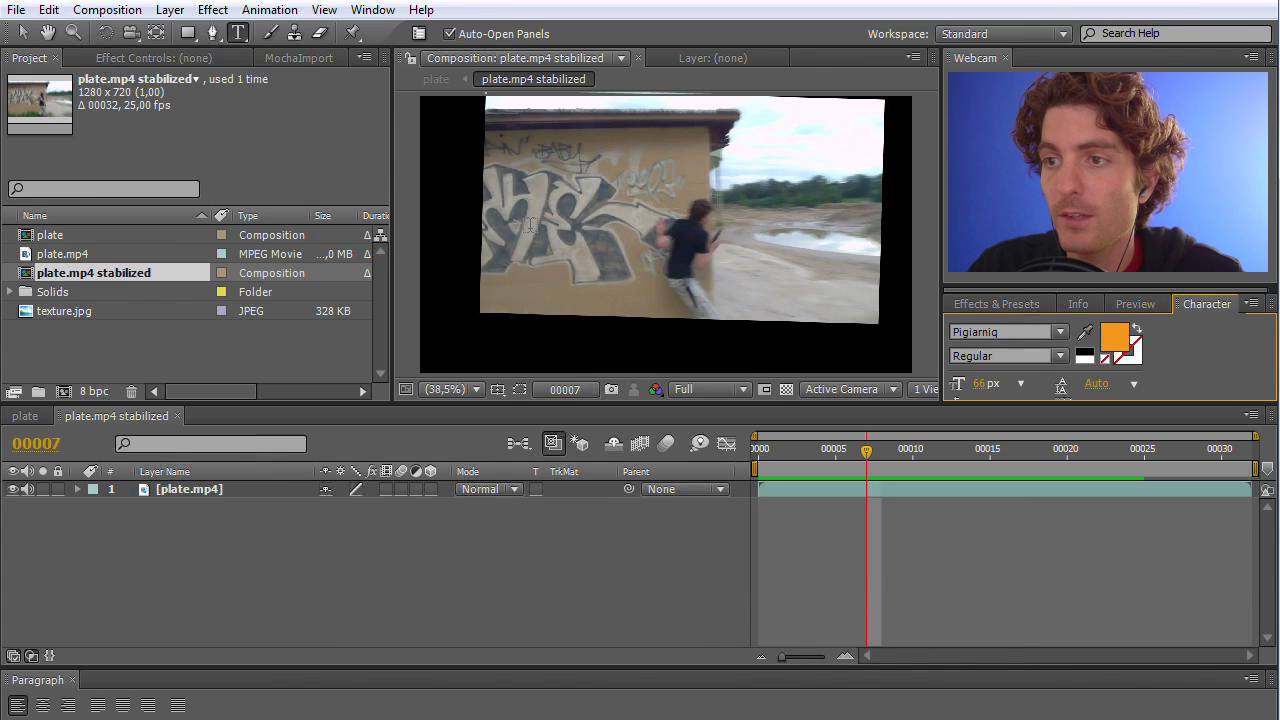
click(530, 226)
text(Test)
click(22, 33)
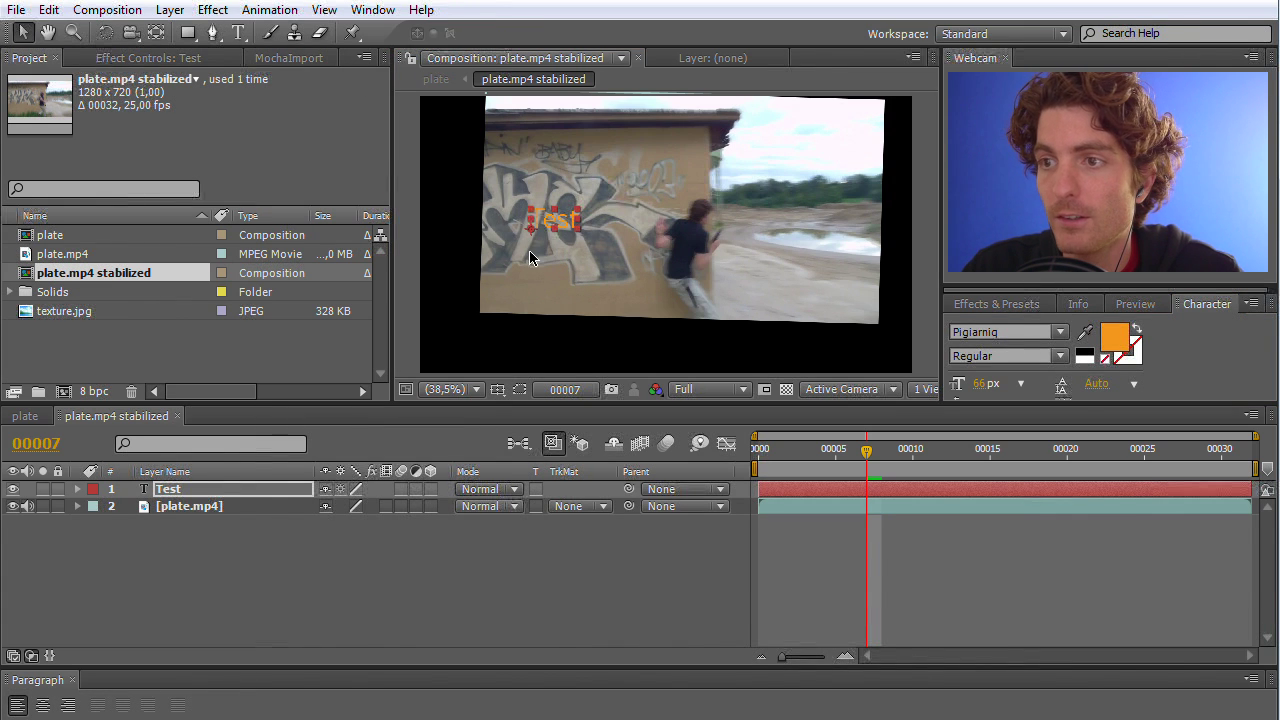
drag(565, 220, 572, 205)
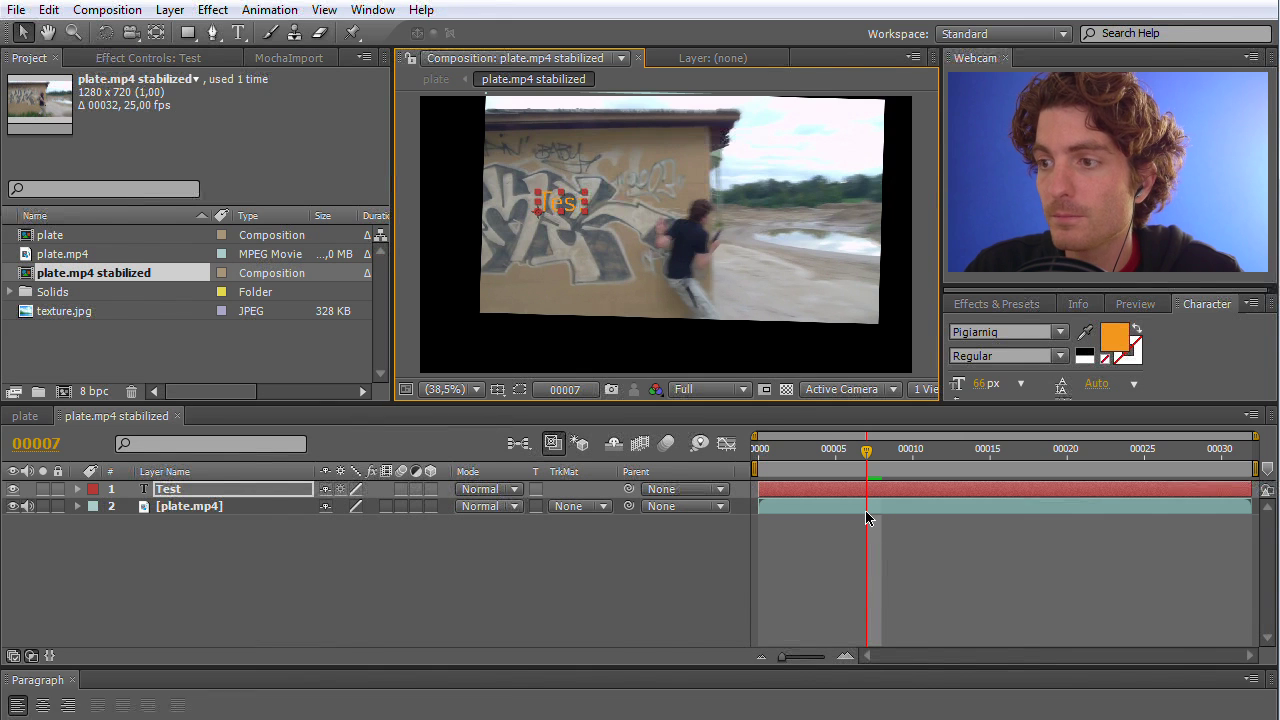
Compare how the text sits on the wall in the stabilized precomp and in the plate composition at neighbouring frames.
click(852, 545)
mouse_move(846, 455)
mouse_down()
mouse_move(757, 455)
mouse_move(1037, 453)
mouse_move(851, 453)
mouse_up()
click(24, 417)
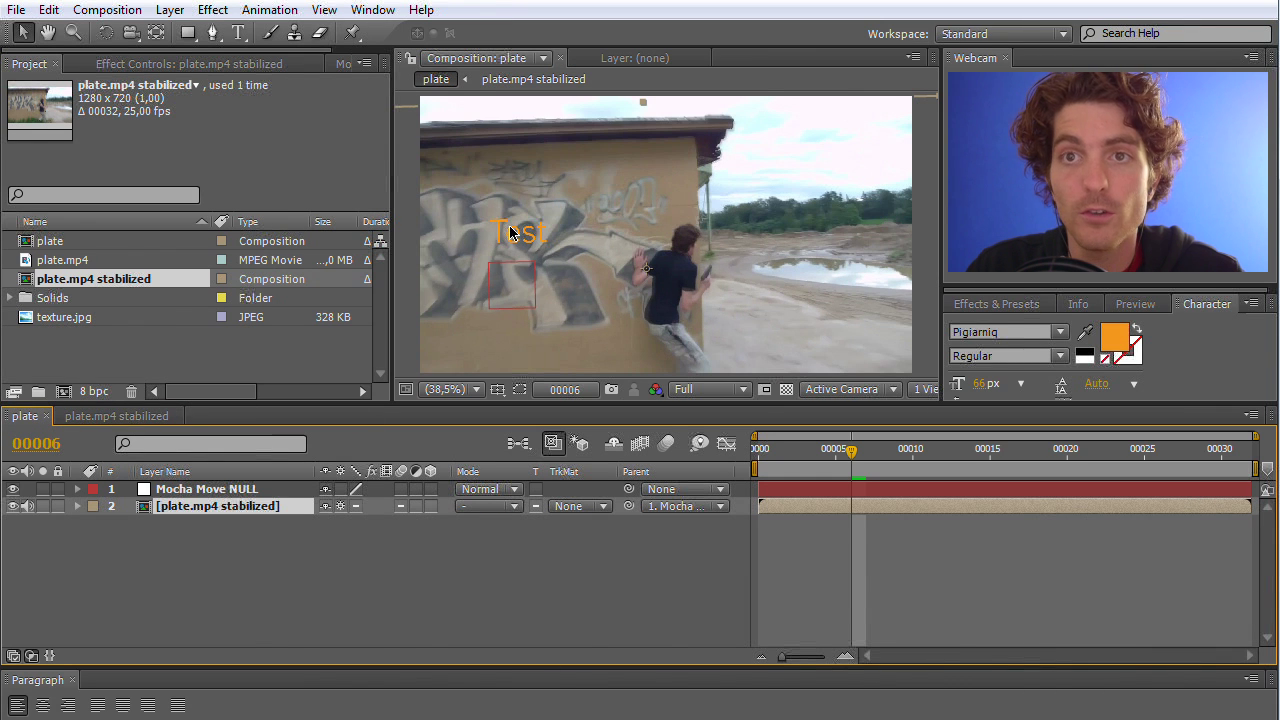
mouse_move(849, 457)
mouse_down()
mouse_move(1114, 460)
mouse_move(838, 460)
mouse_up()
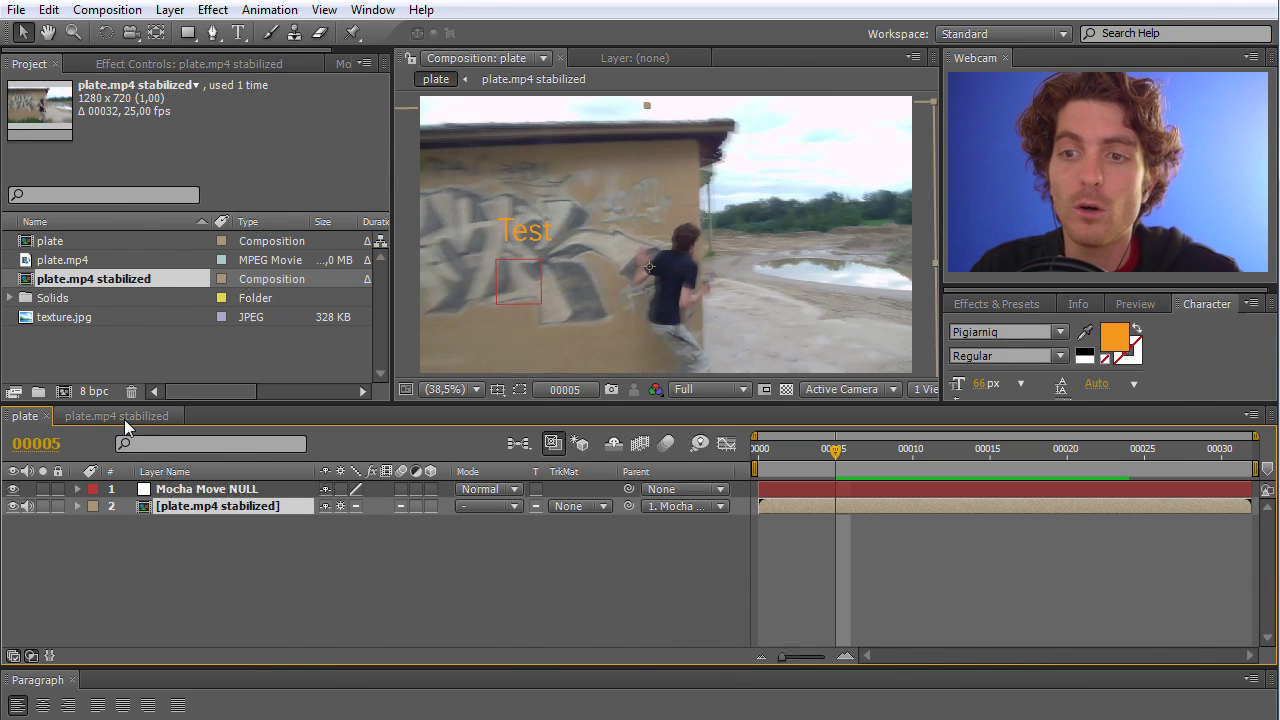
click(125, 416)
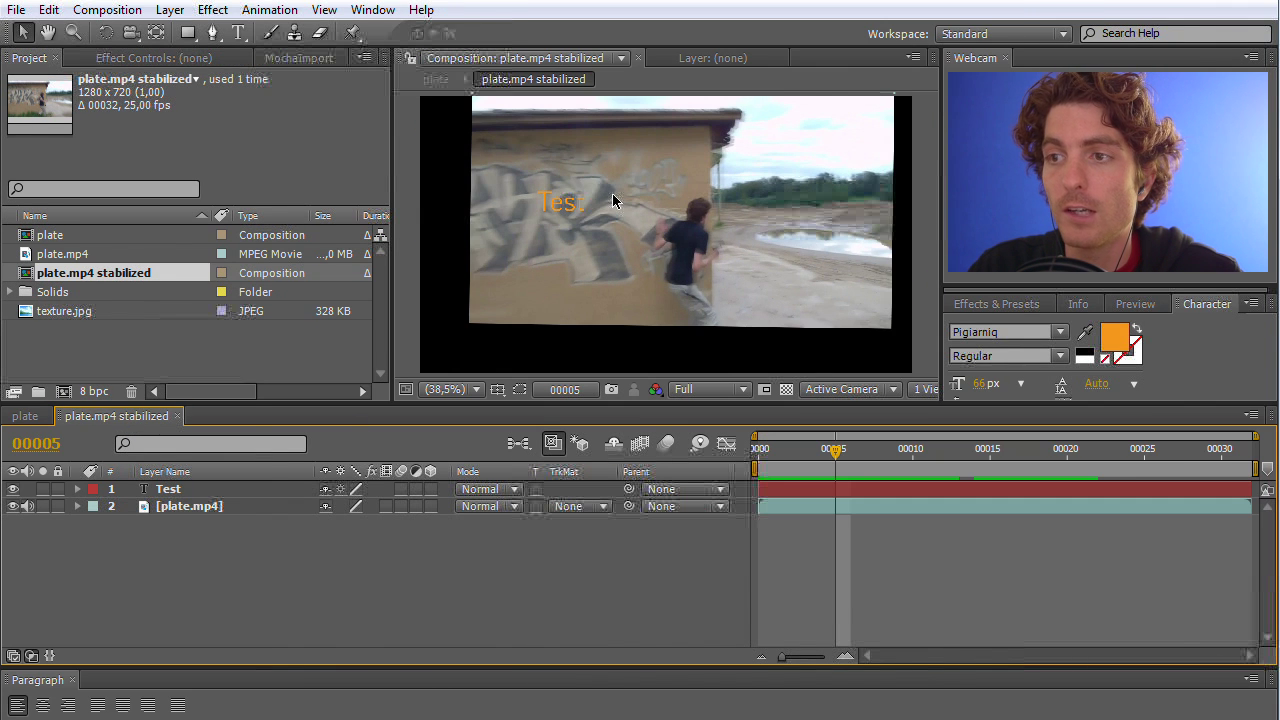
Check the plate composition once more and delete the Test text layer from the plate.mp4 stabilized precomp.
click(168, 490)
click(26, 416)
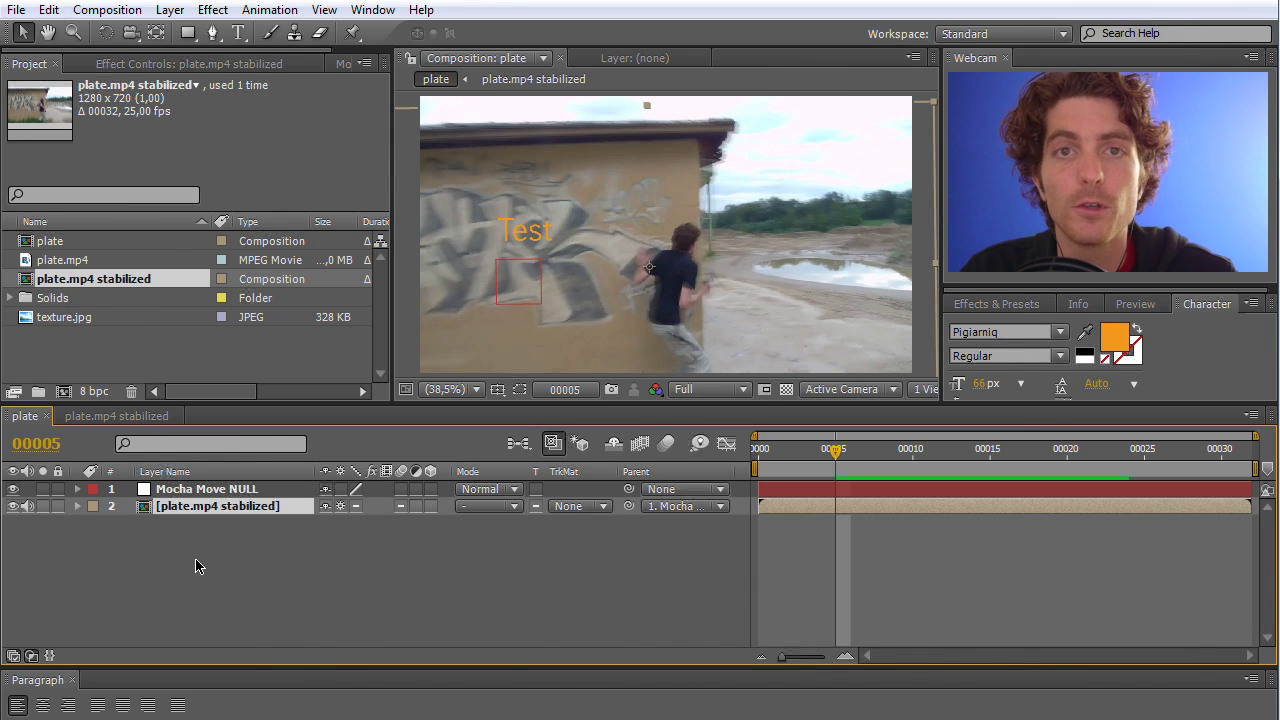
click(133, 416)
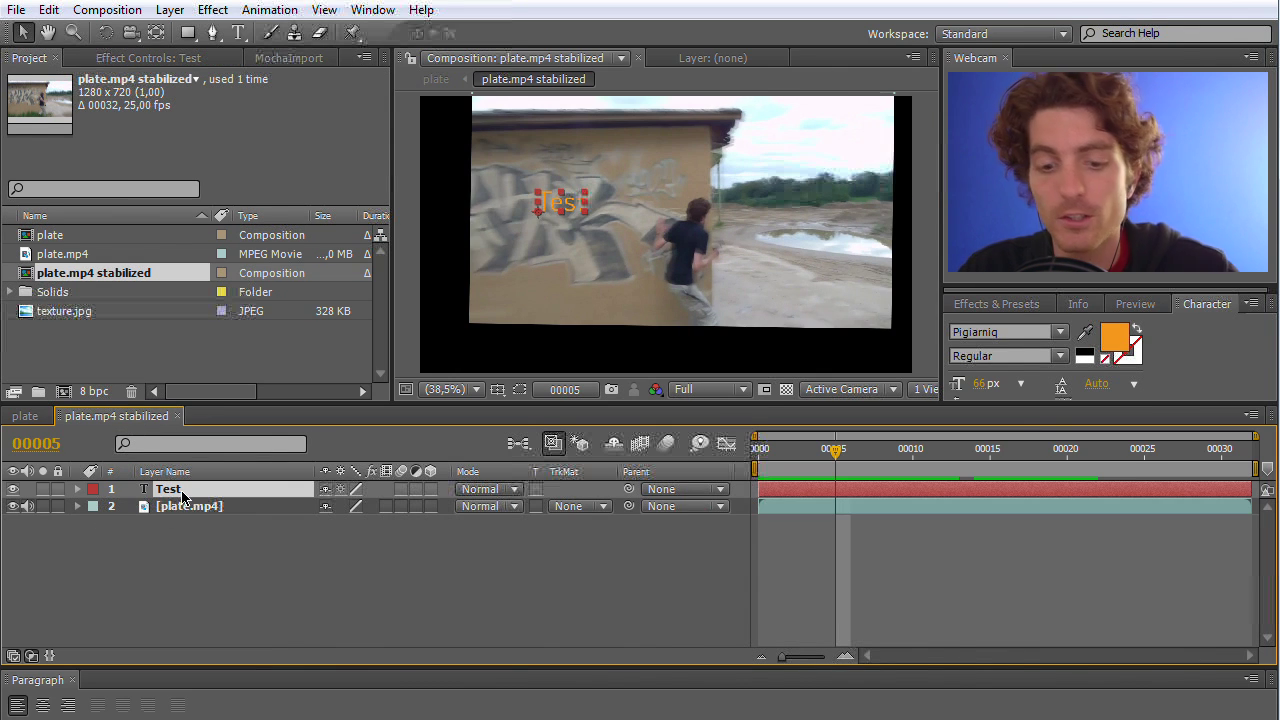
key(Delete)
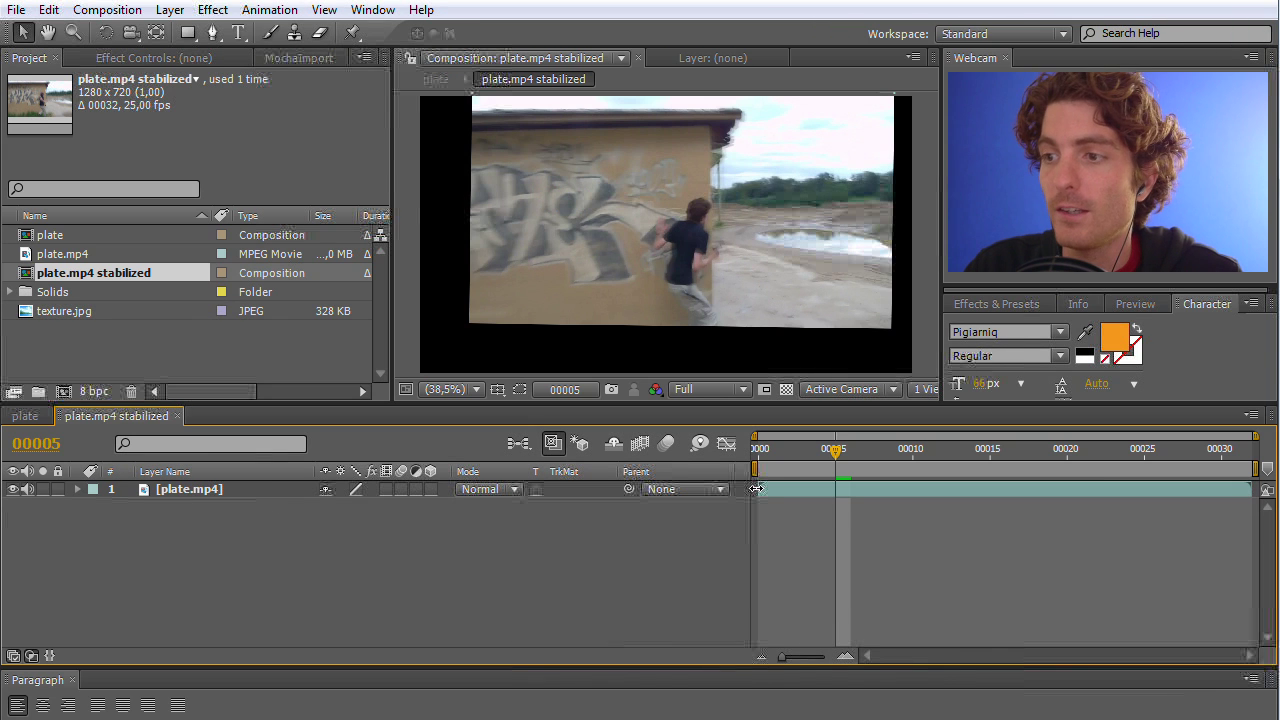
Go to frame 0 of the stabilized precomp and add texture.jpg as a layer above plate.mp4.
drag(838, 451, 740, 455)
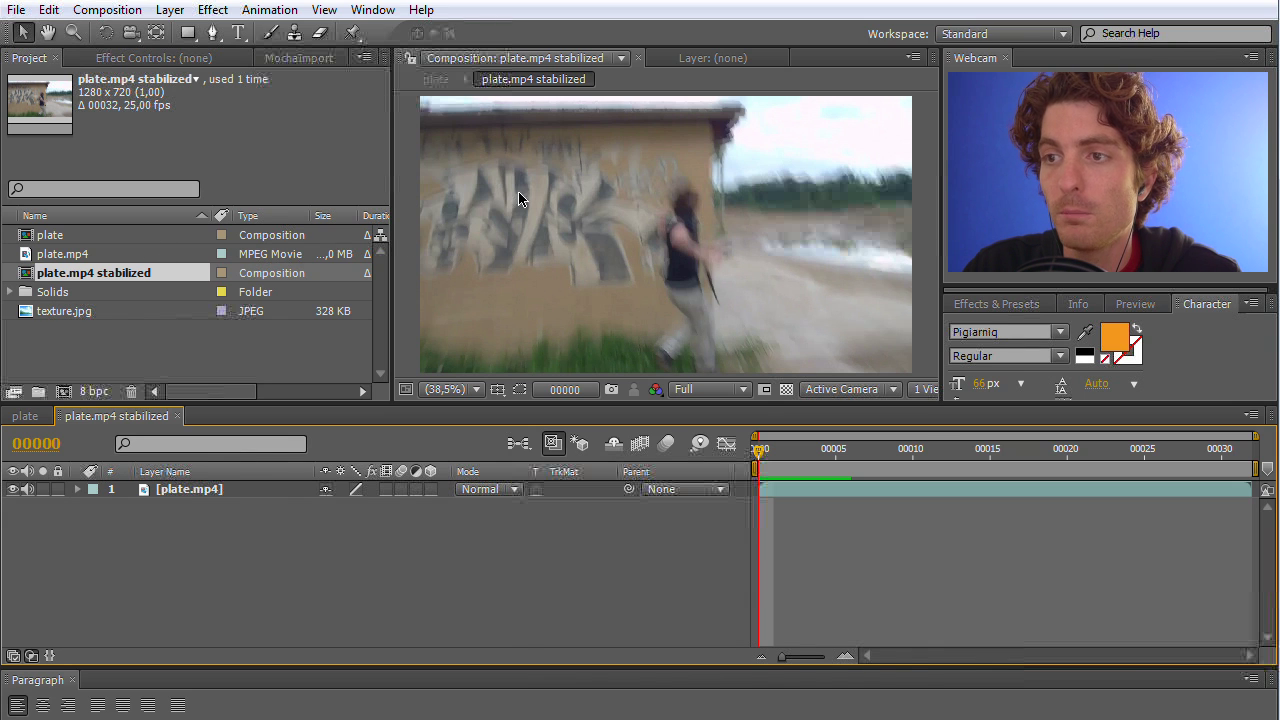
drag(62, 311, 58, 548)
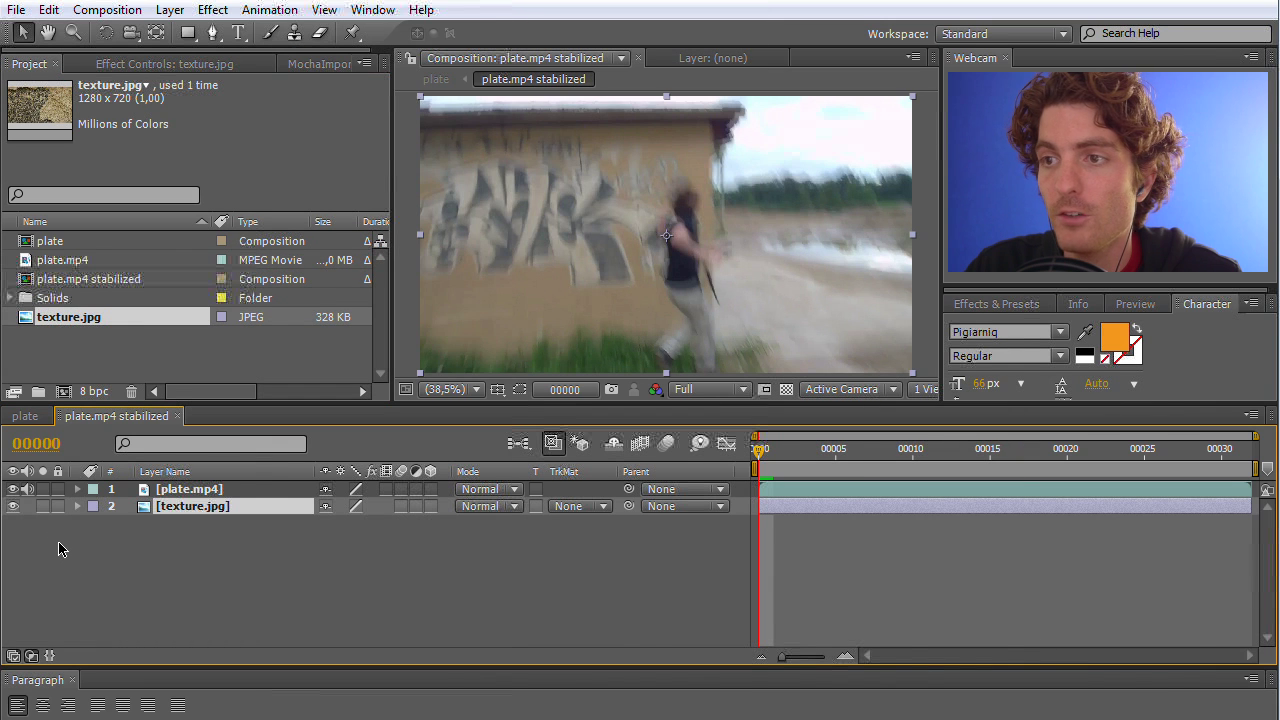
drag(188, 510, 190, 484)
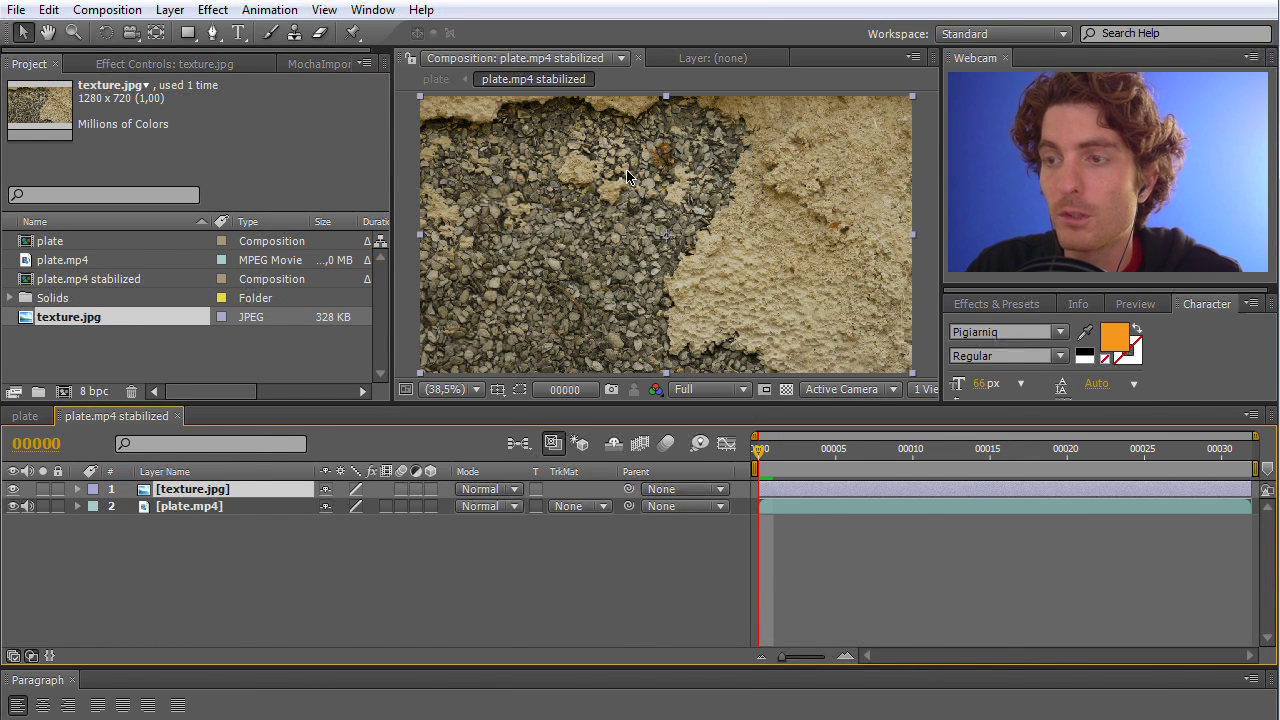
Hide the texture.jpg layer and draw a closed, irregular curved Pen mask on it over the middle of the wall graffiti.
click(14, 489)
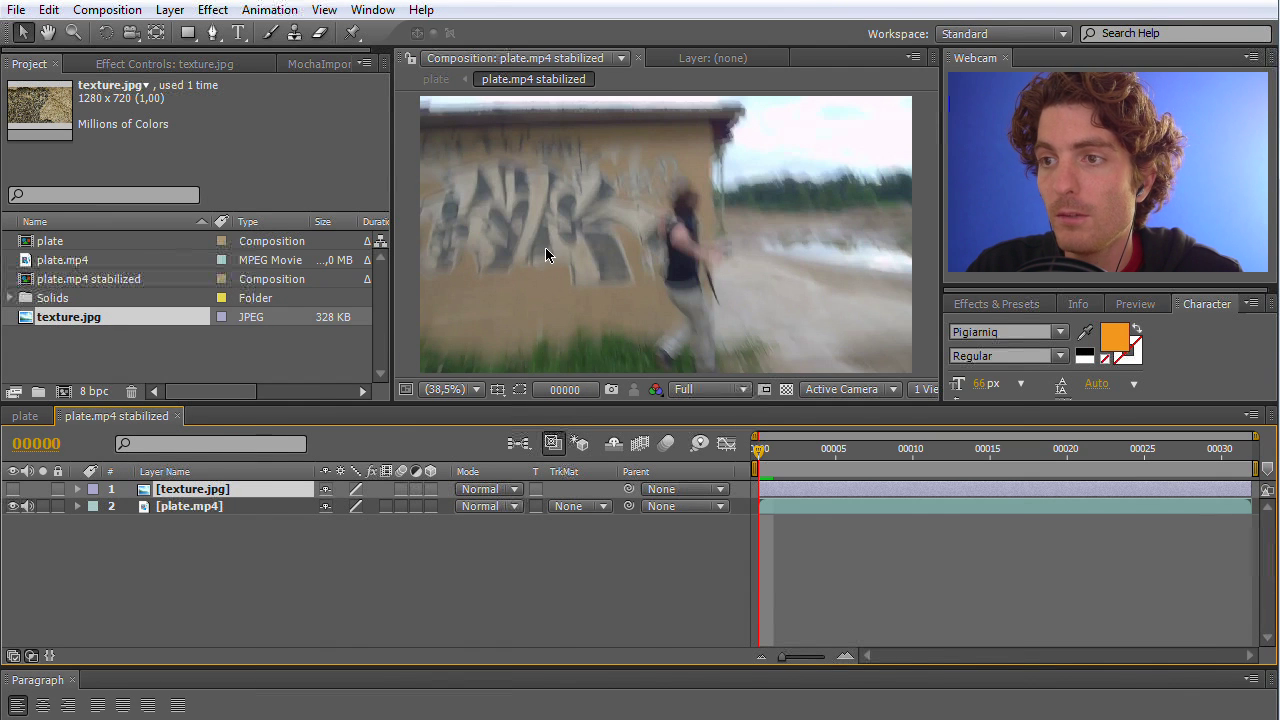
scroll(545, 247, up, 1)
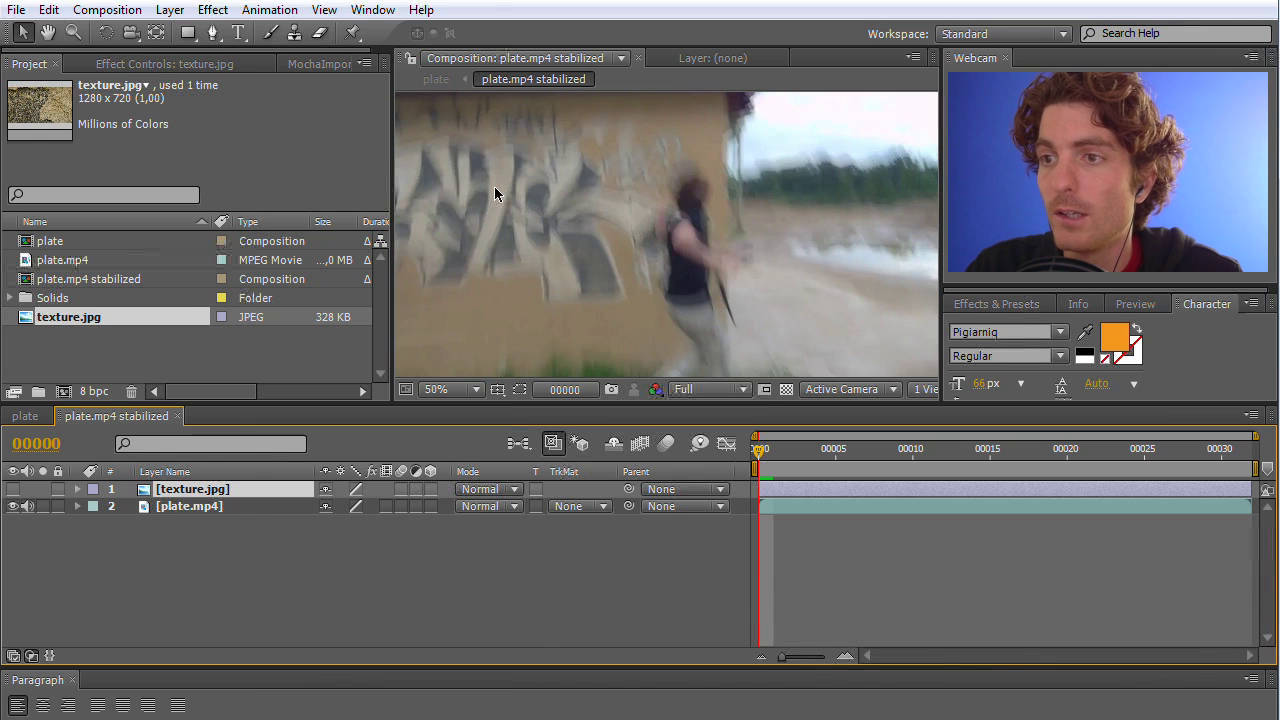
click(213, 35)
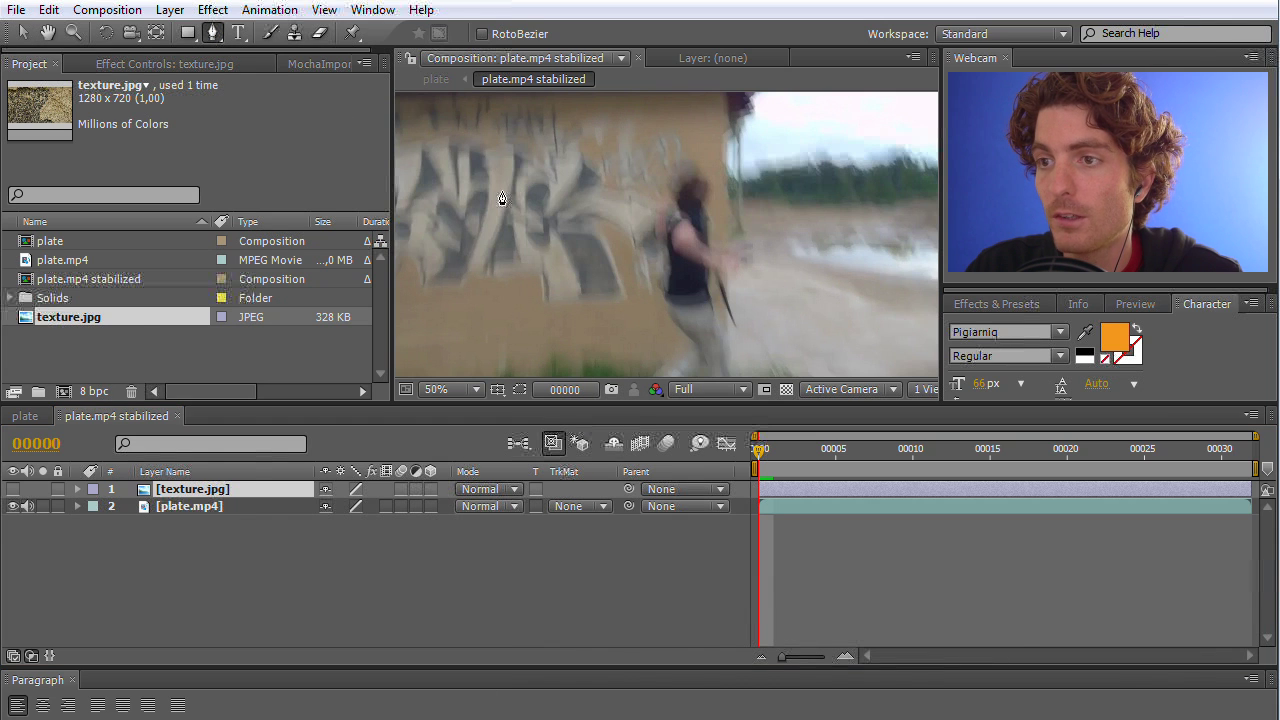
drag(506, 202, 501, 165)
click(508, 160)
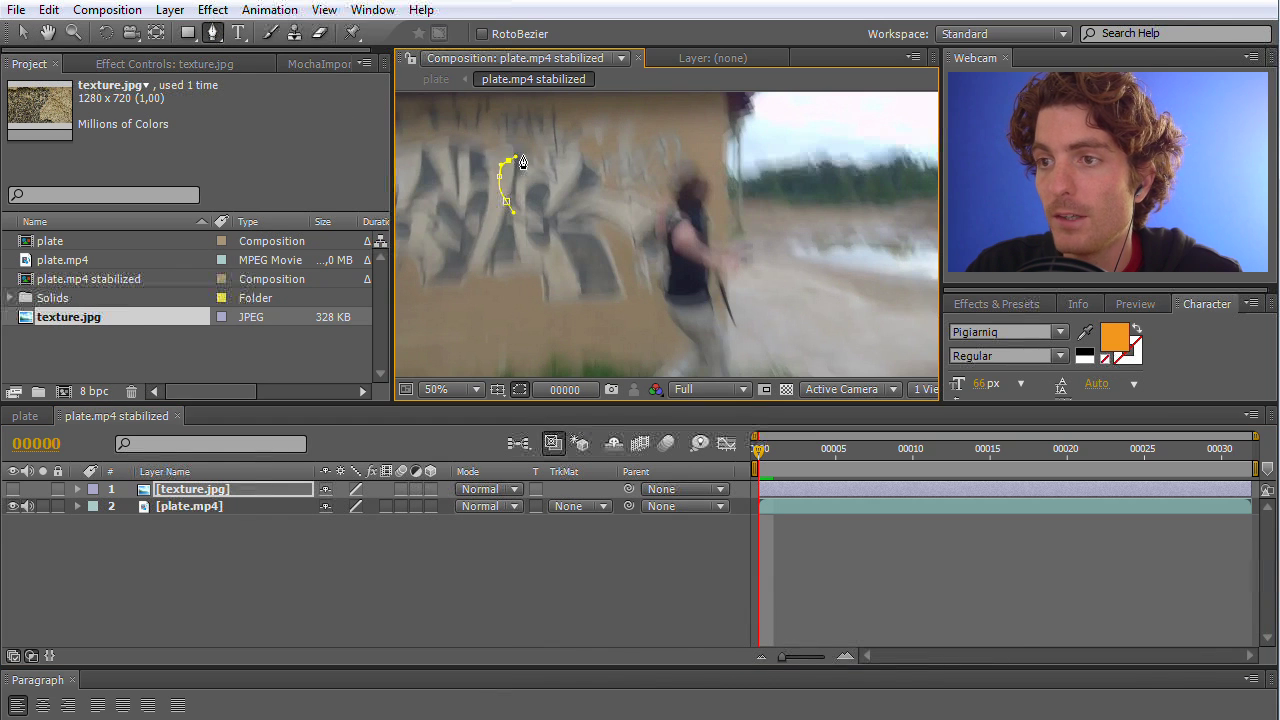
click(554, 157)
drag(578, 163, 584, 183)
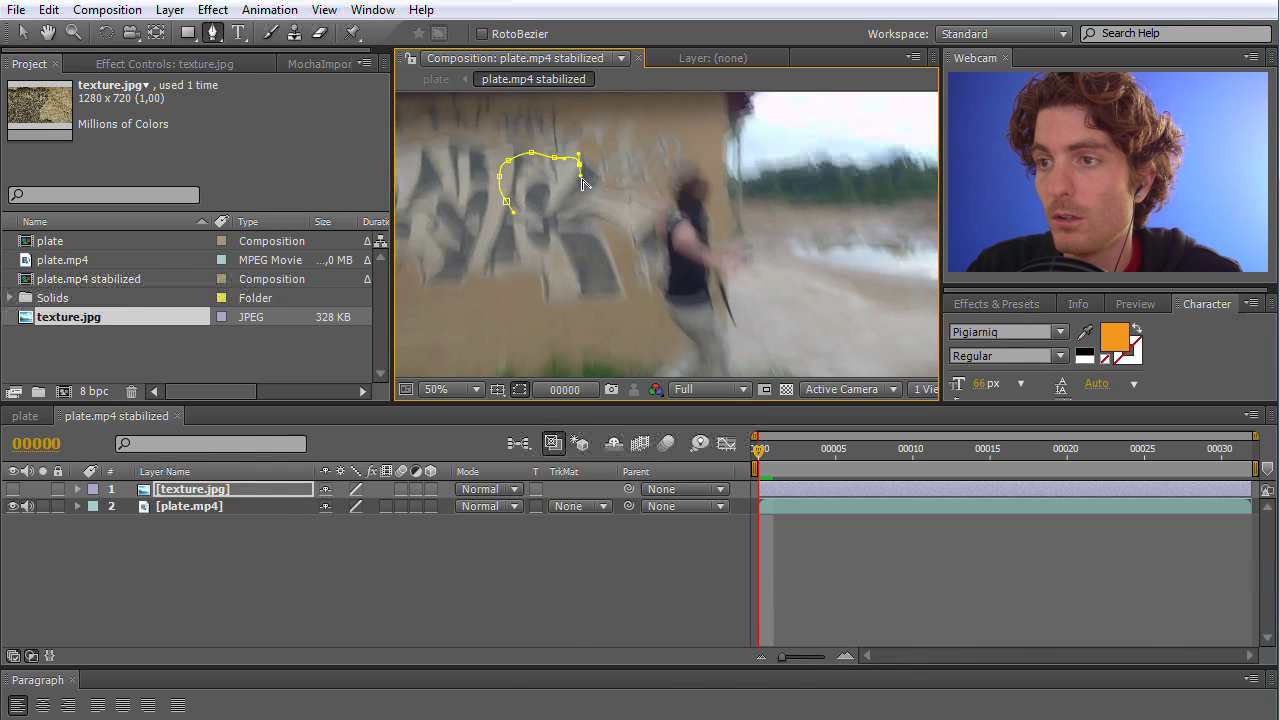
click(566, 194)
click(549, 198)
click(549, 225)
click(554, 245)
drag(538, 277, 506, 267)
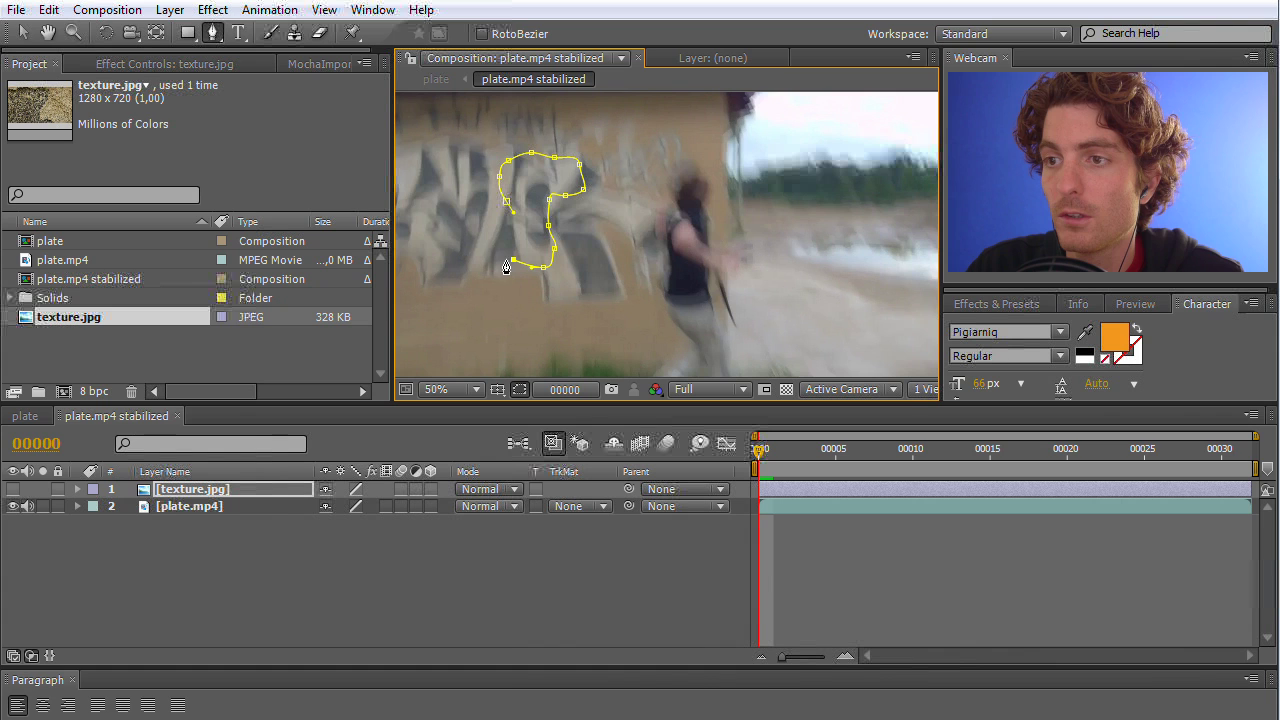
click(492, 247)
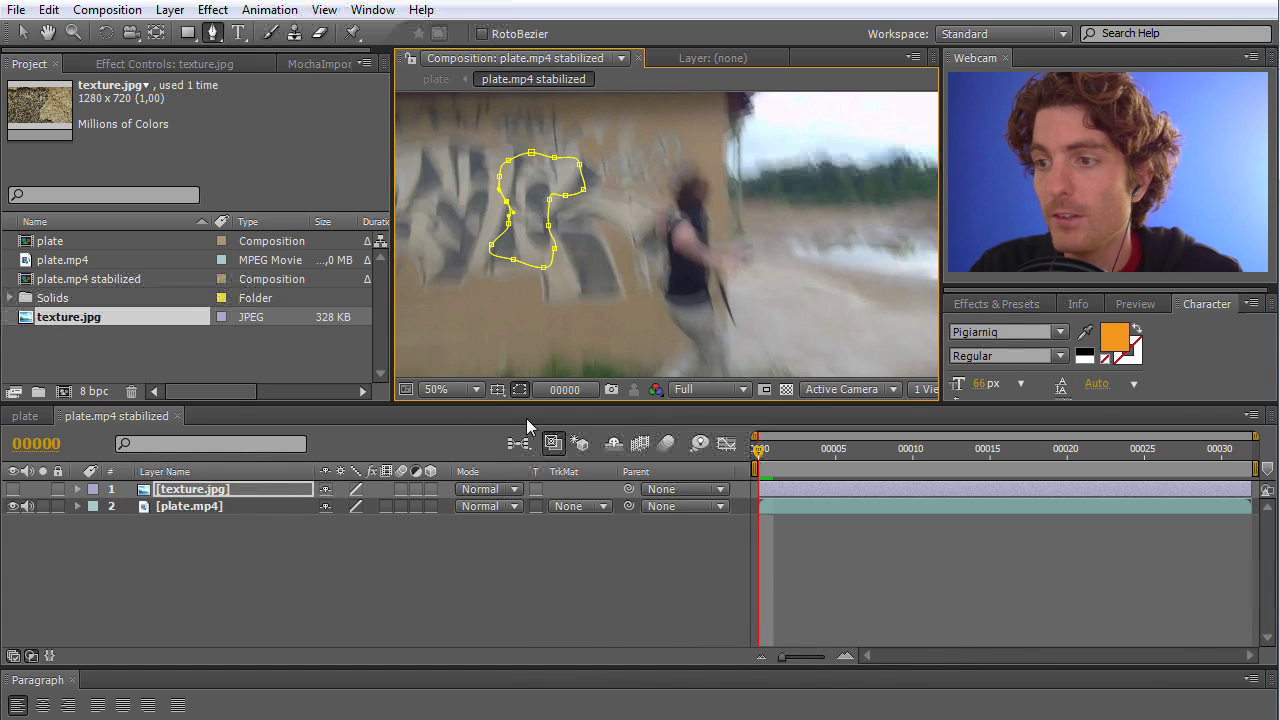
Make the masked texture.jpg layer visible again and hide the mask outline to inspect the patch on the wall.
click(13, 489)
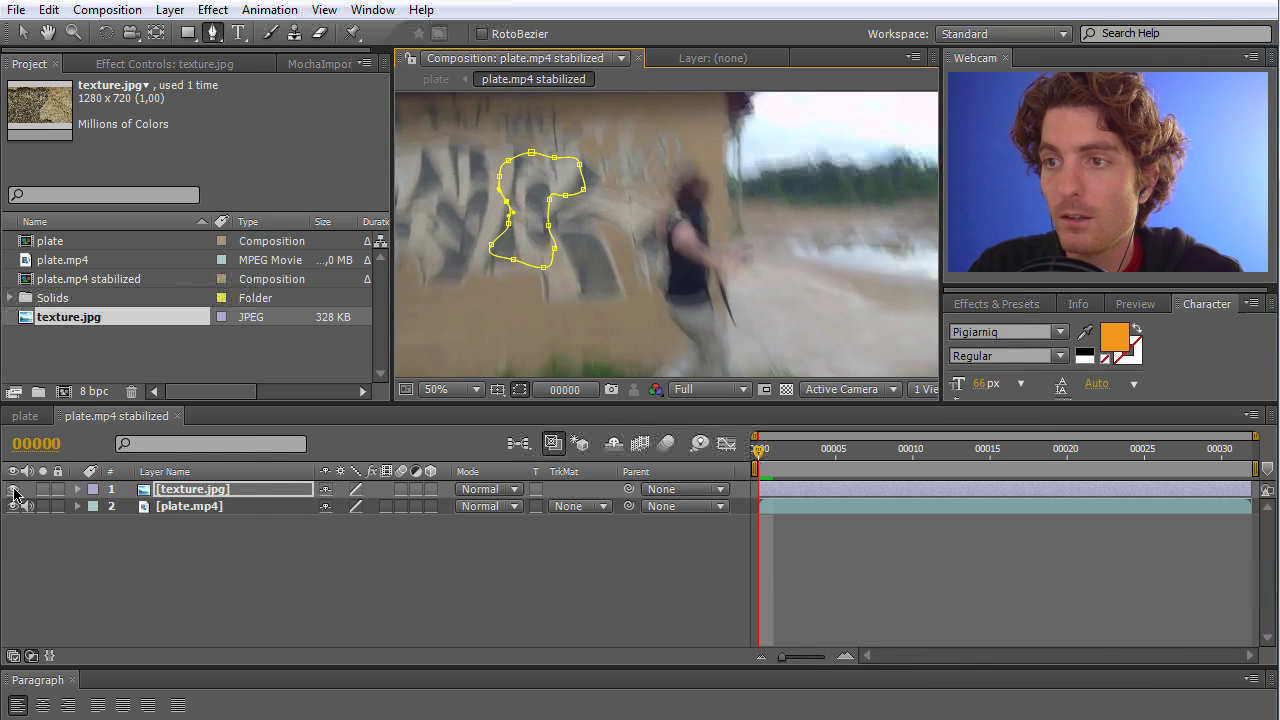
click(519, 389)
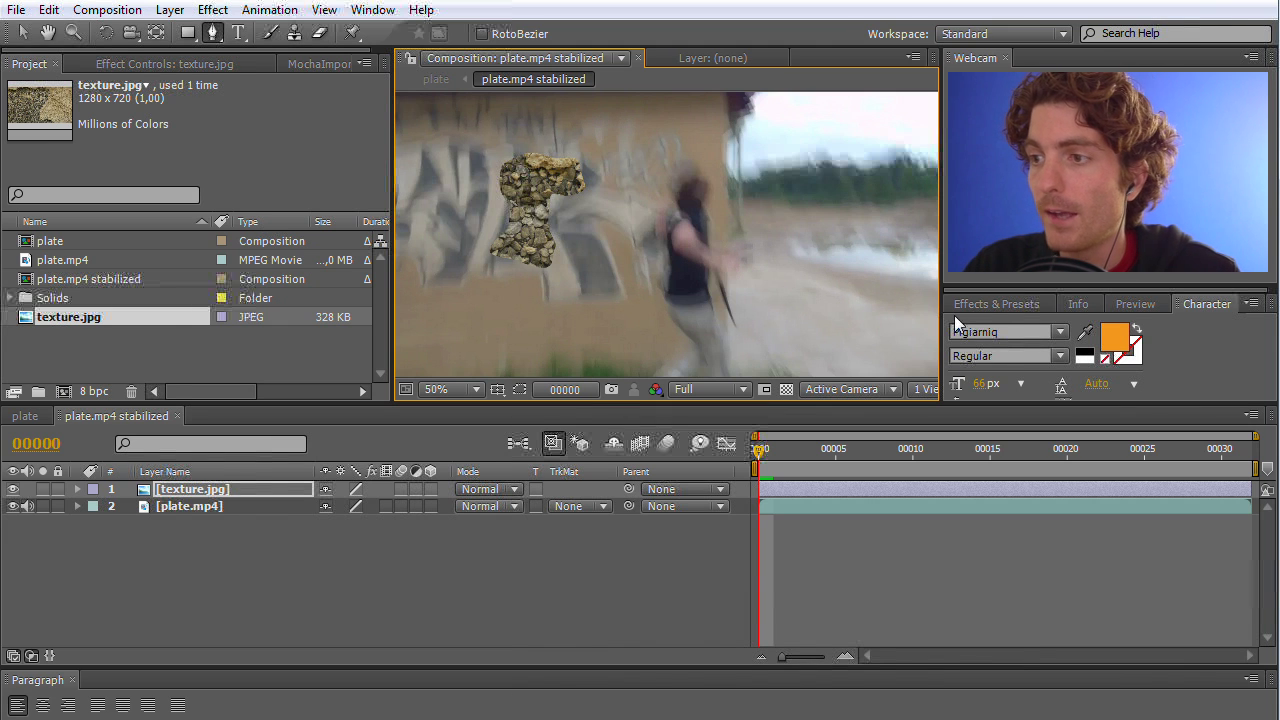
scroll(530, 276, down, 1)
scroll(530, 276, up, 1)
scroll(530, 276, down, 1)
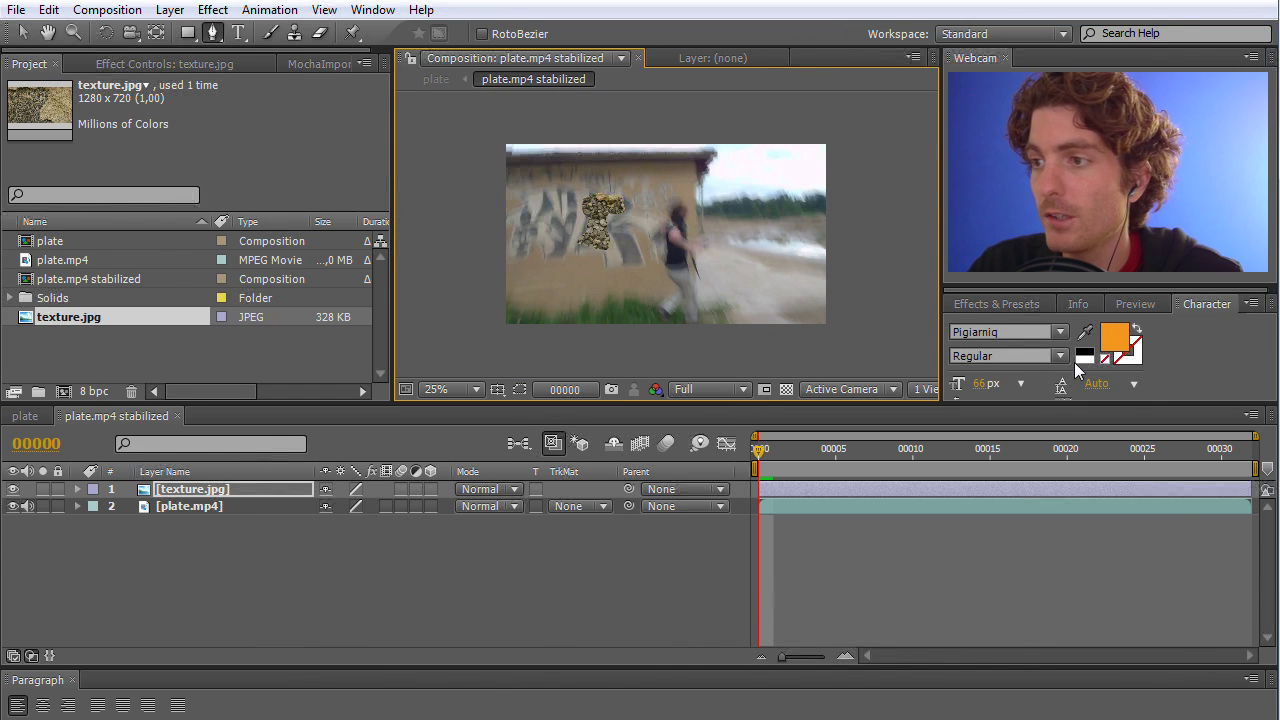
Find the Tint effect and apply it to the texture.jpg layer.
click(1009, 305)
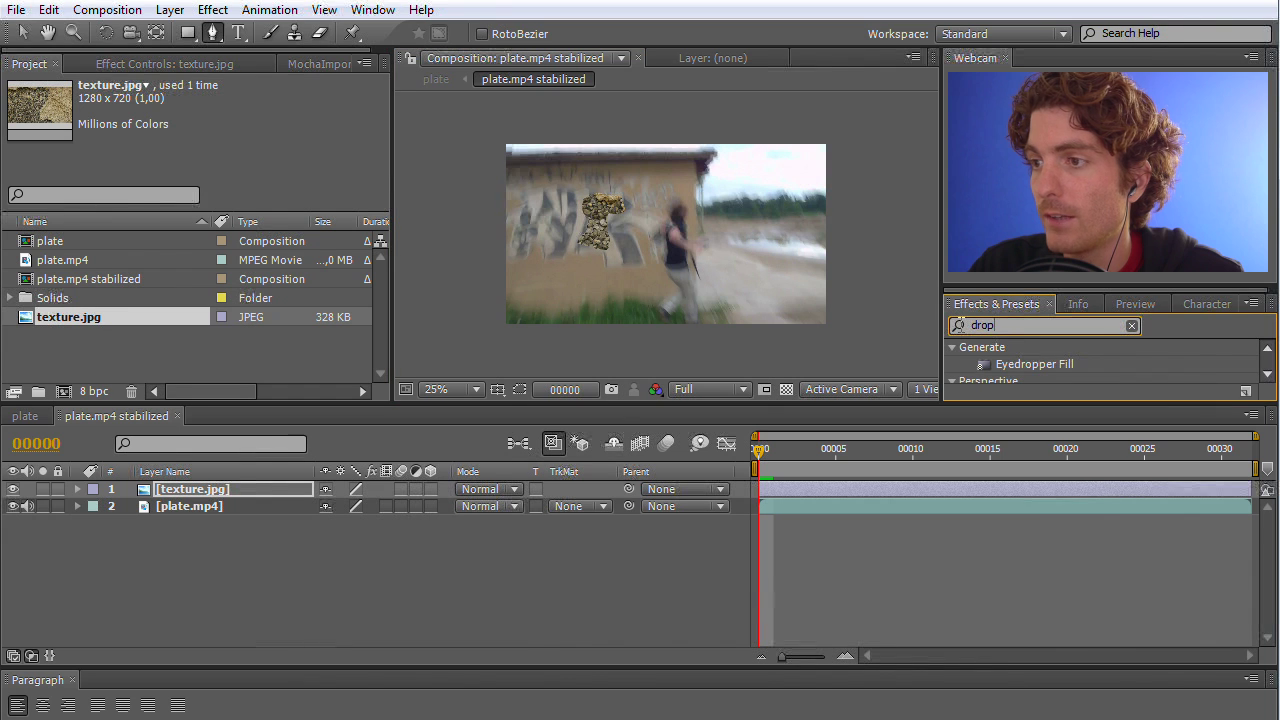
click(1023, 325)
text(tint)
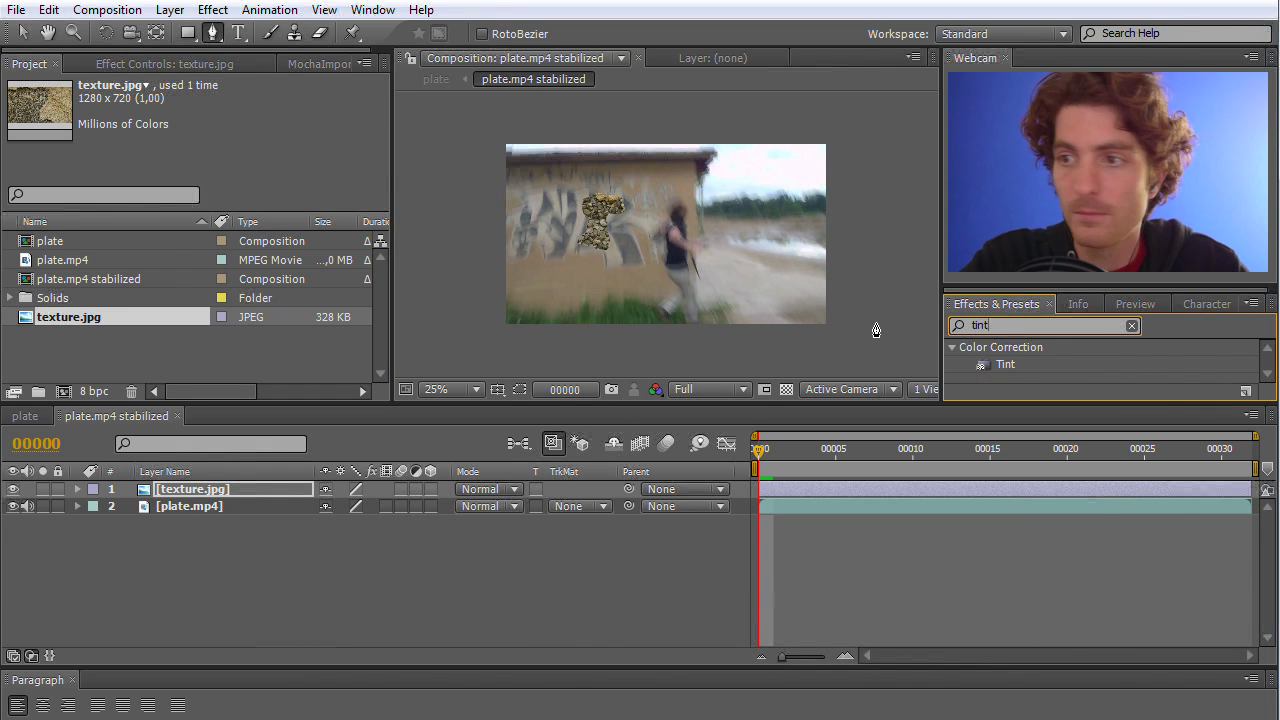
drag(1018, 372, 183, 497)
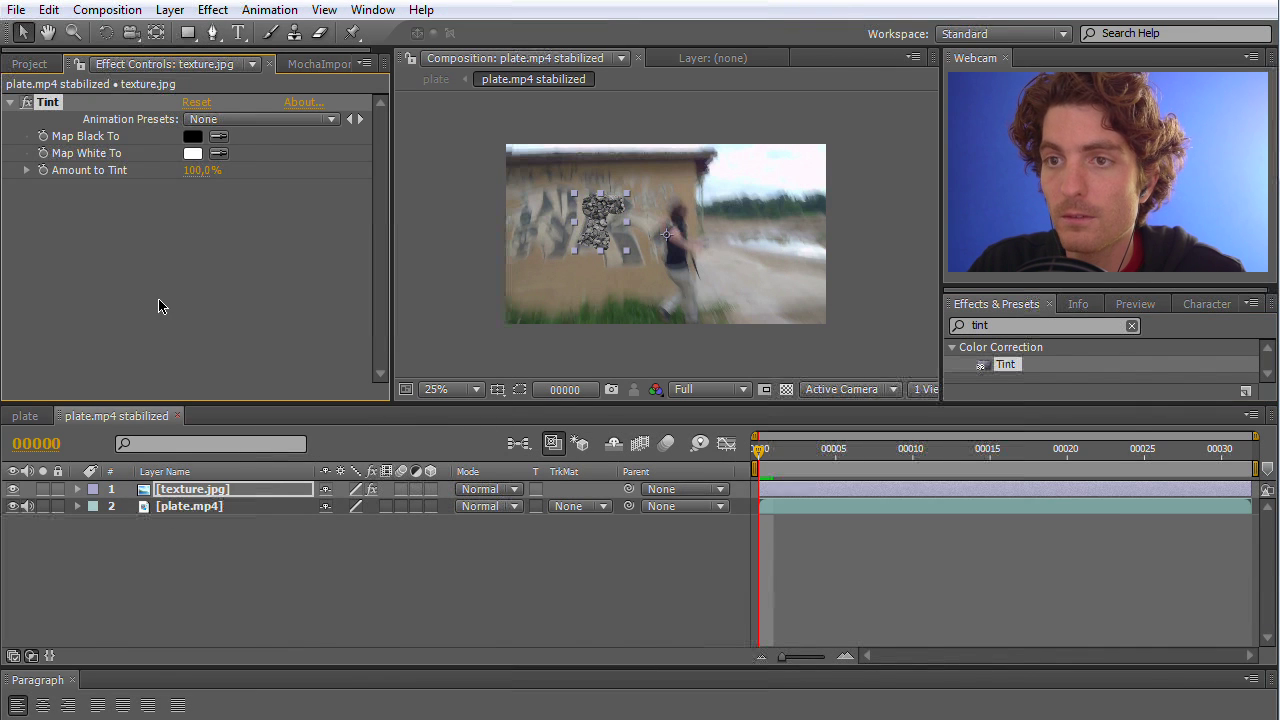
Set the texture layer's Amount to Tint to 40% and inspect the patch at 50% magnification.
click(197, 171)
text(40)
key(Return)
key(period)
key(period)
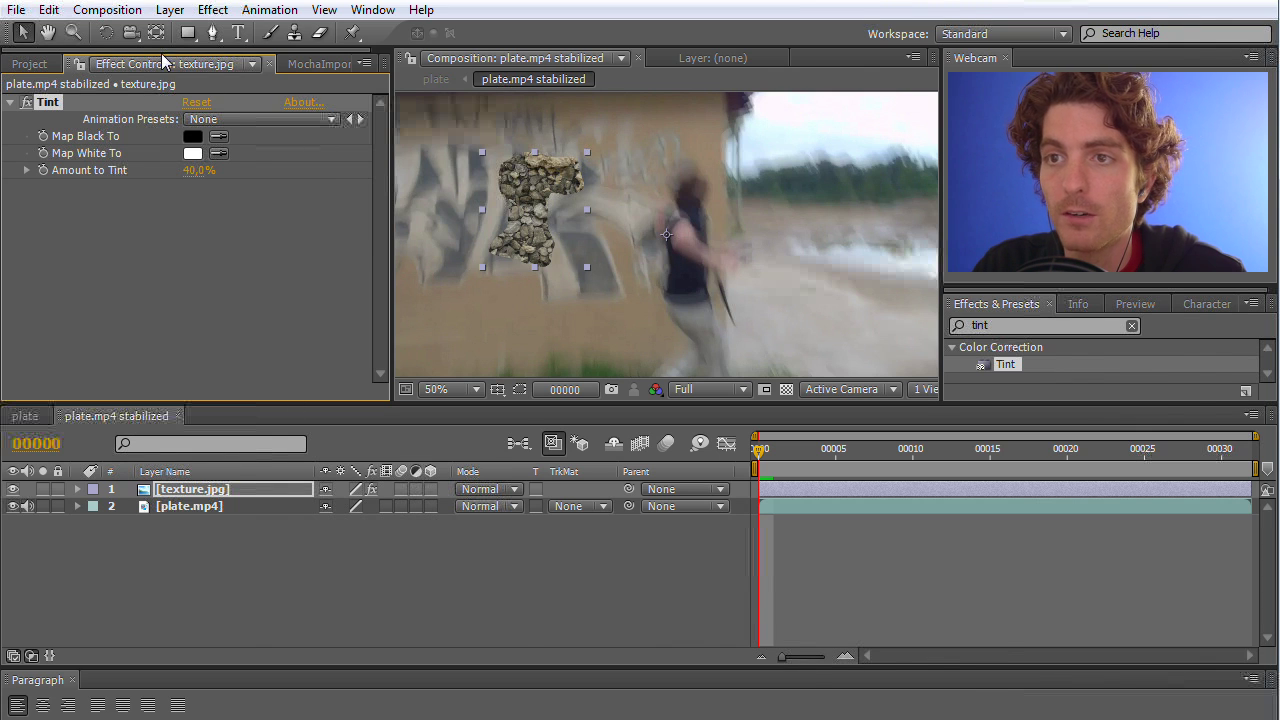
Find the Roughen Edges effect and apply it to the texture.jpg layer.
click(1017, 325)
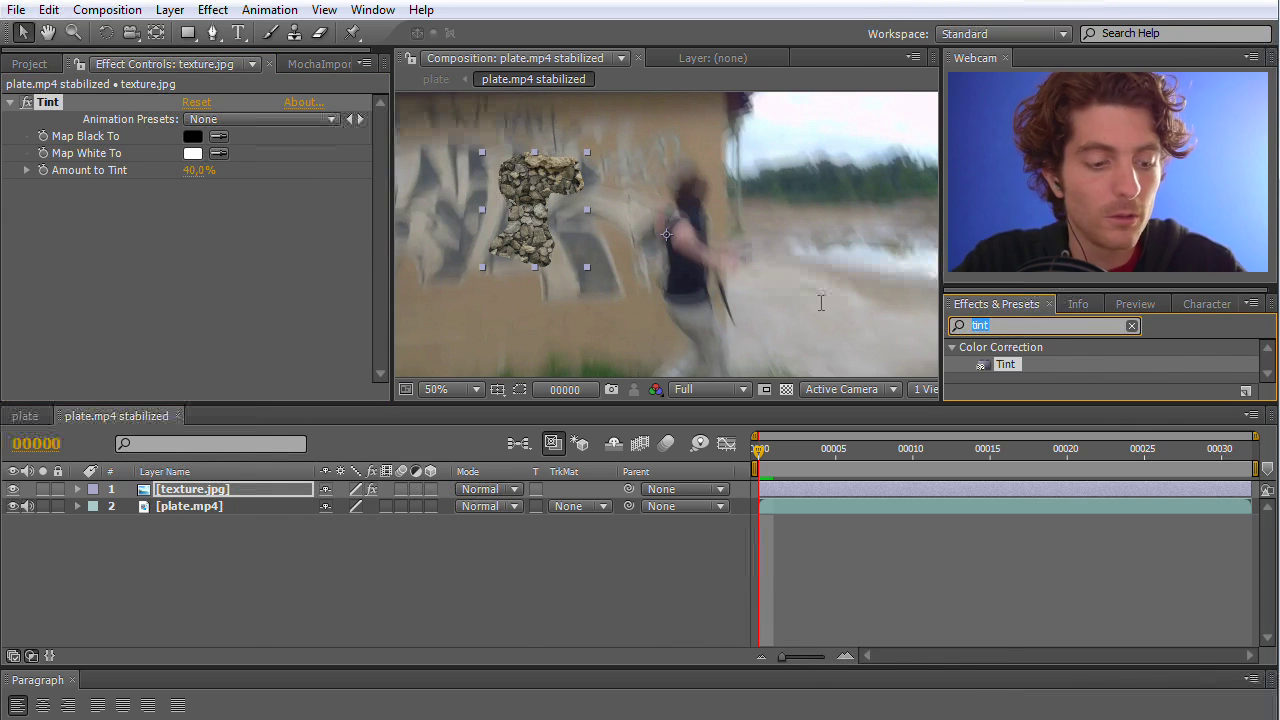
text(rou)
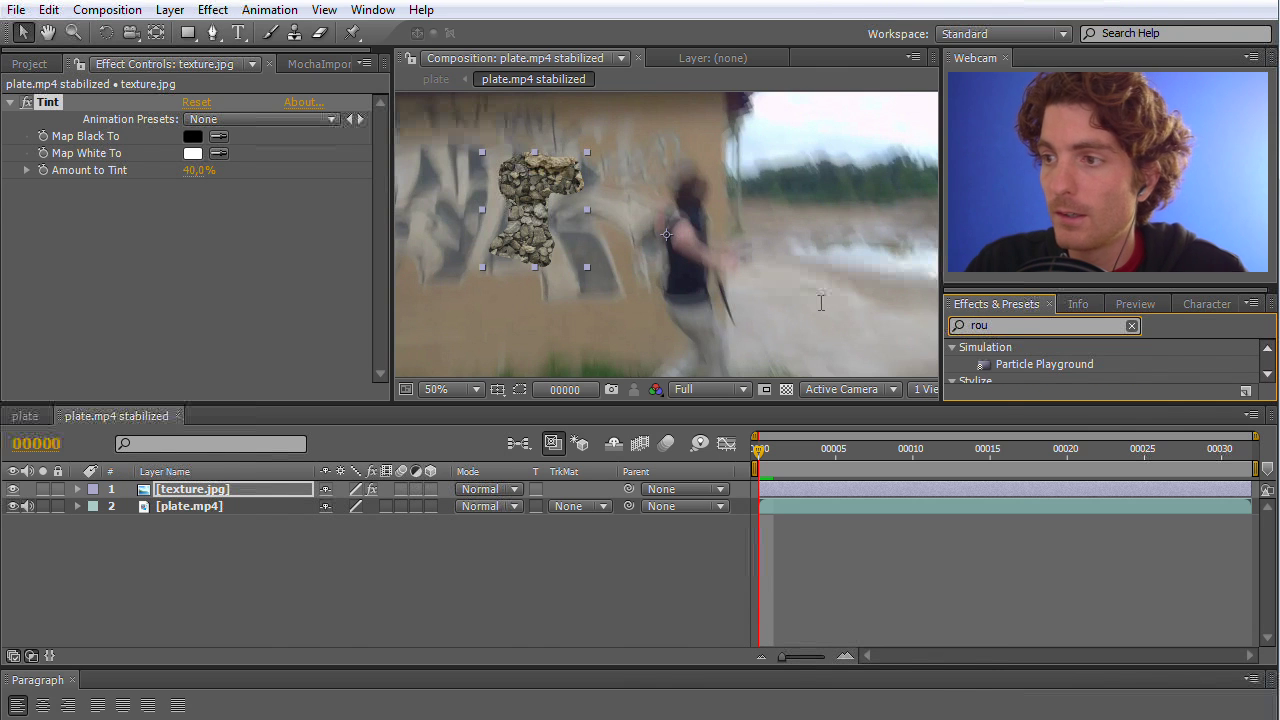
drag(1019, 406, 207, 543)
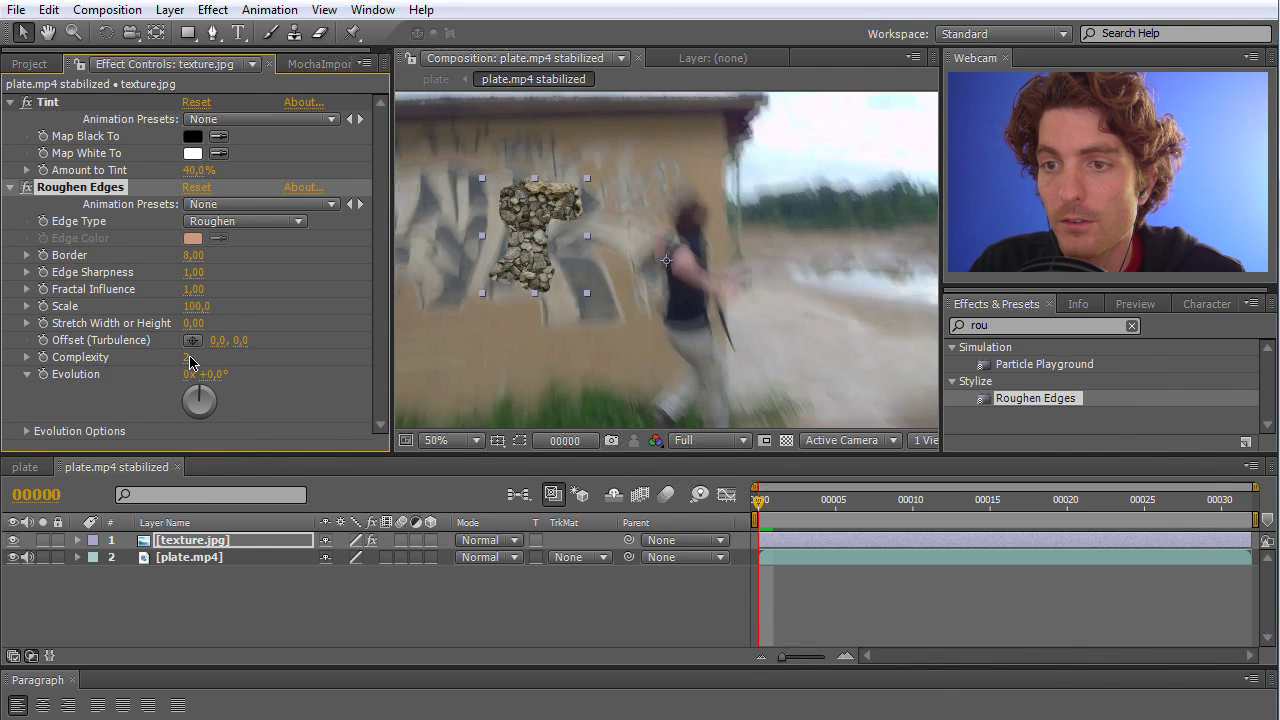
Set the Roughen Edges Complexity to 10, Border to 30.10 and Edge Sharpness to 0.19.
drag(186, 368, 342, 367)
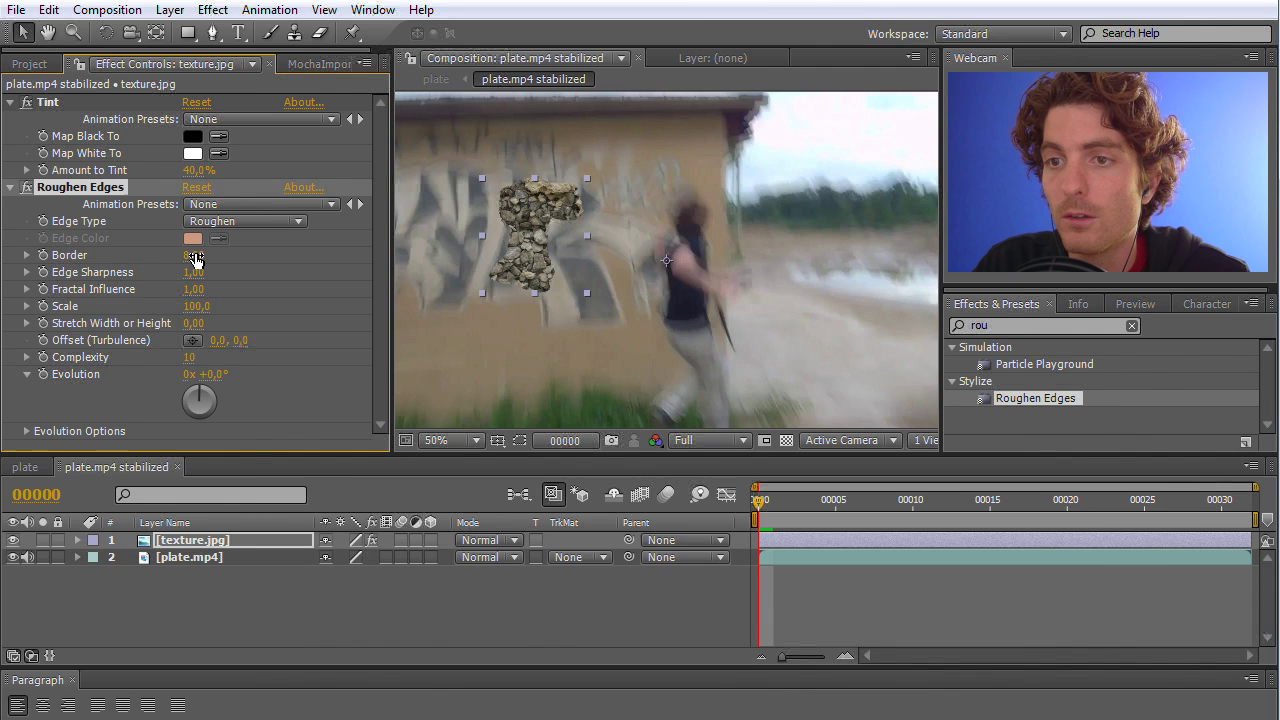
mouse_move(194, 260)
mouse_down()
mouse_move(325, 268)
mouse_move(194, 258)
mouse_up()
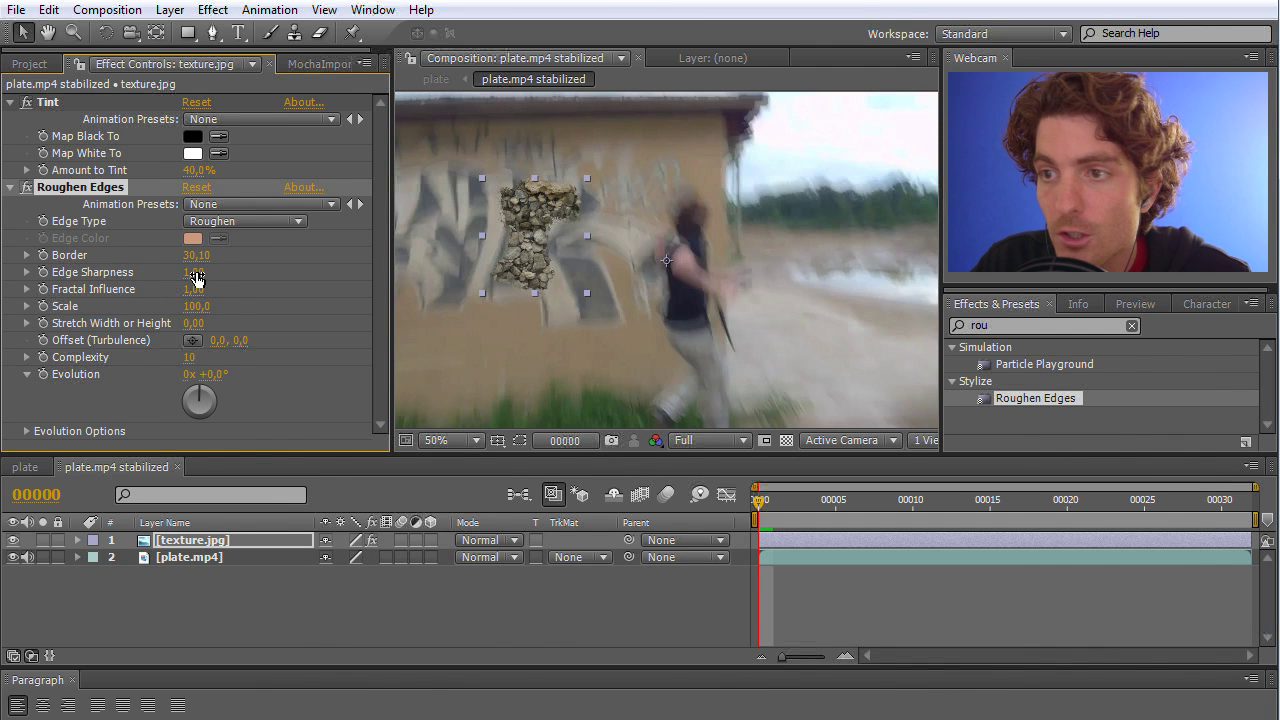
drag(193, 279, 119, 287)
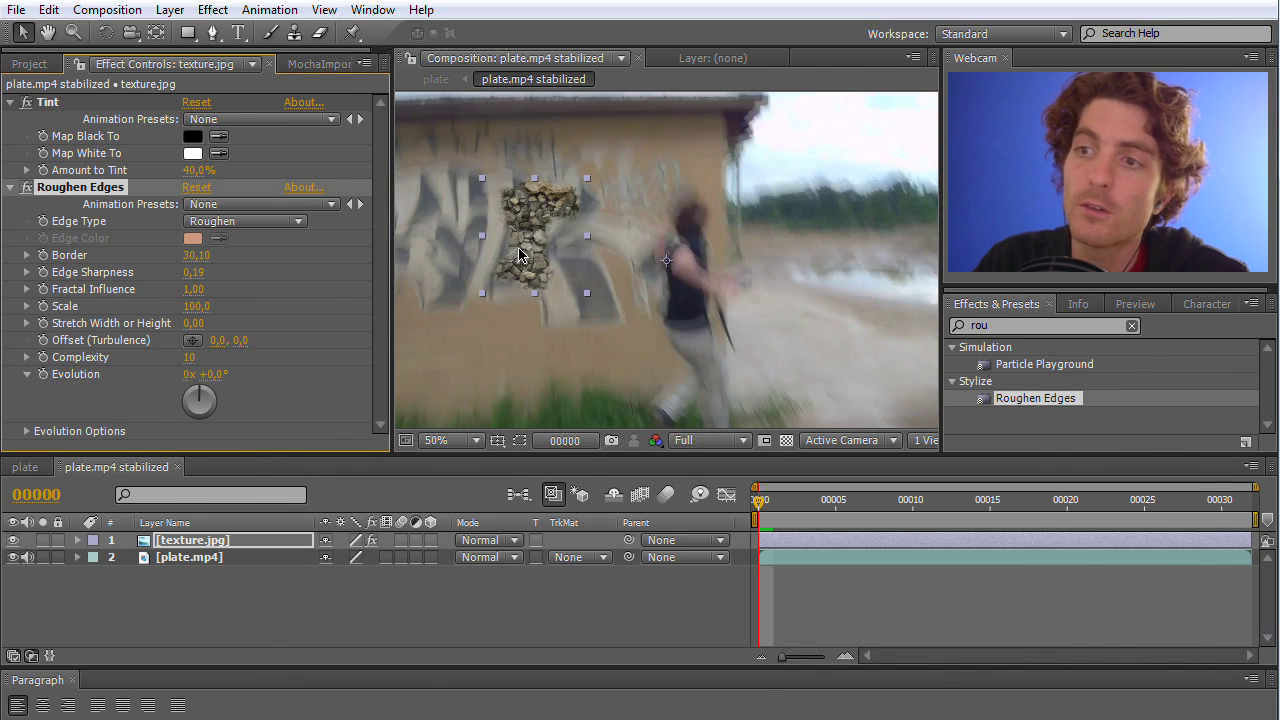
Enable motion blur for the plate.mp4 stabilized composition and for its texture.jpg layer.
click(486, 353)
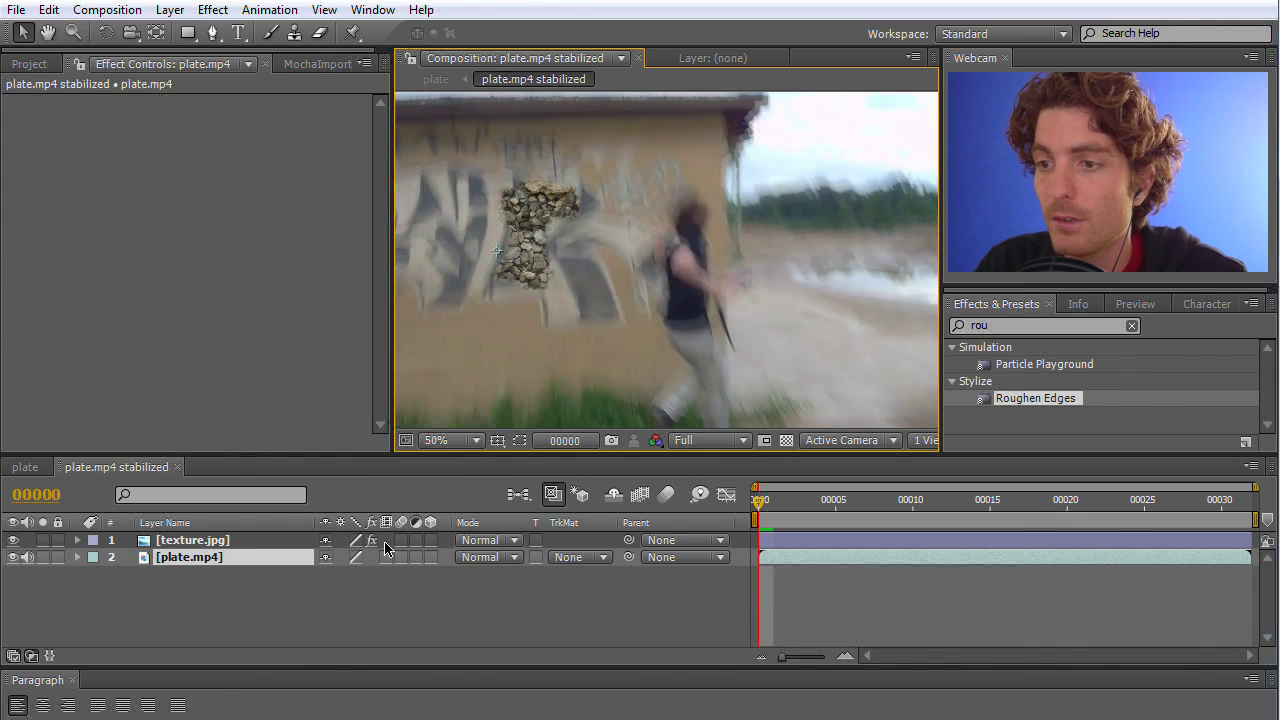
click(662, 498)
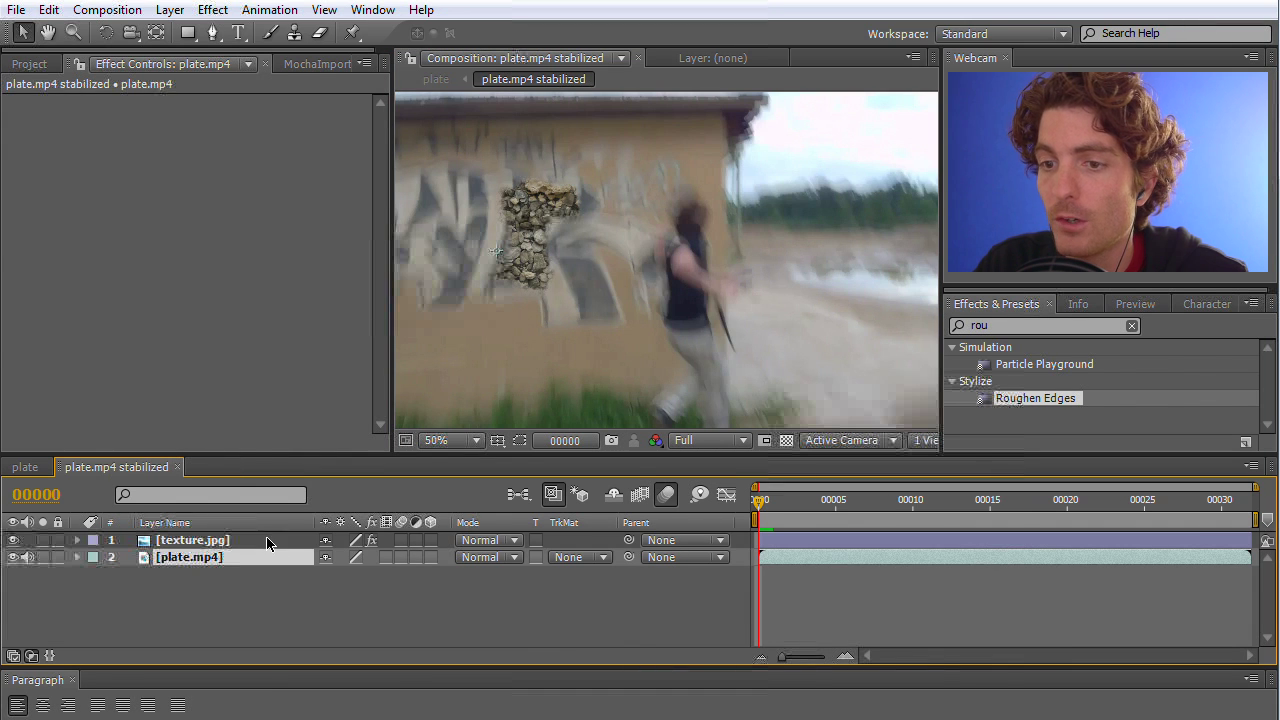
click(401, 541)
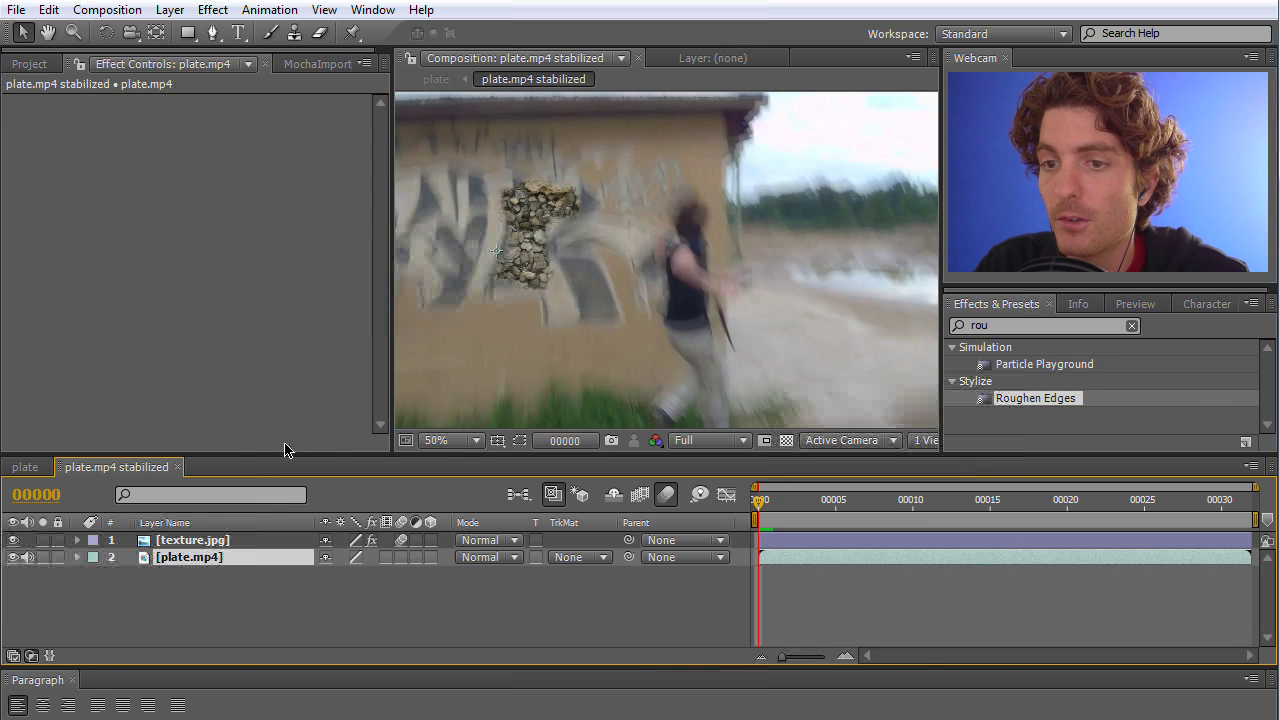
mouse_move(757, 507)
mouse_down()
mouse_move(942, 505)
mouse_move(757, 505)
mouse_up()
Enable motion blur in the plate composition, comparing the patch with and without it at frame 4 and checking frame 8.
click(26, 468)
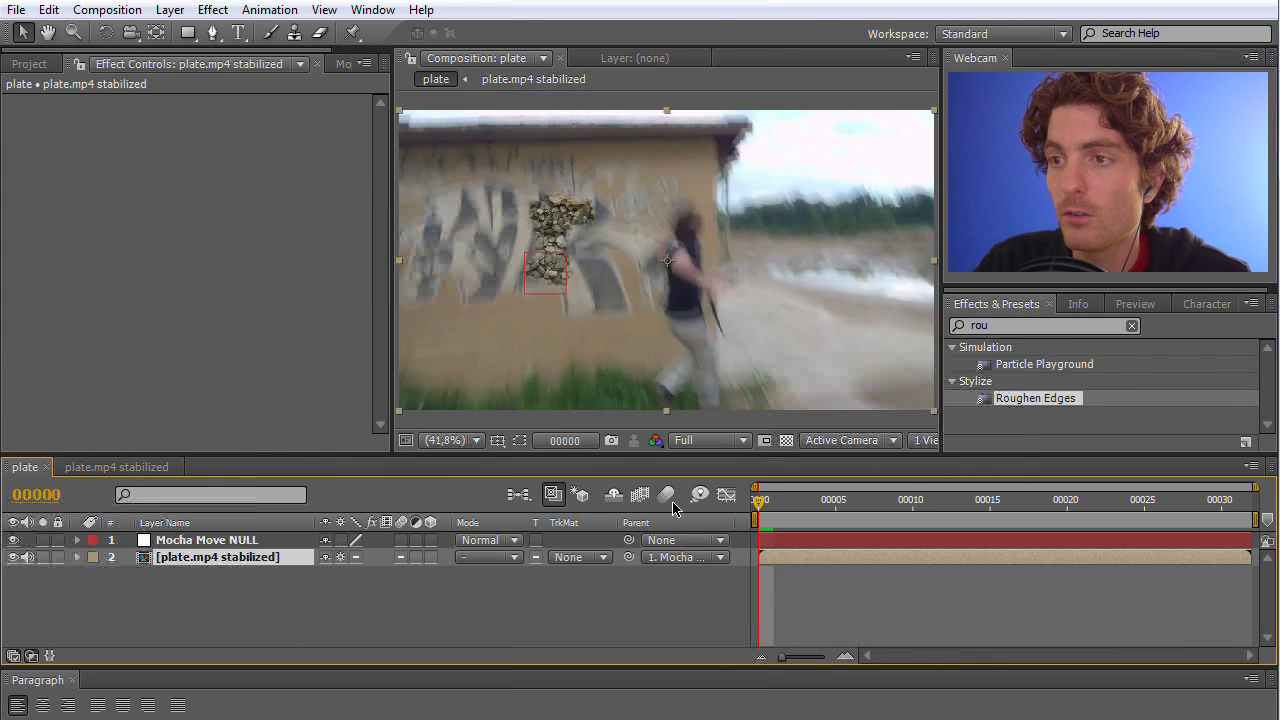
drag(760, 512, 873, 514)
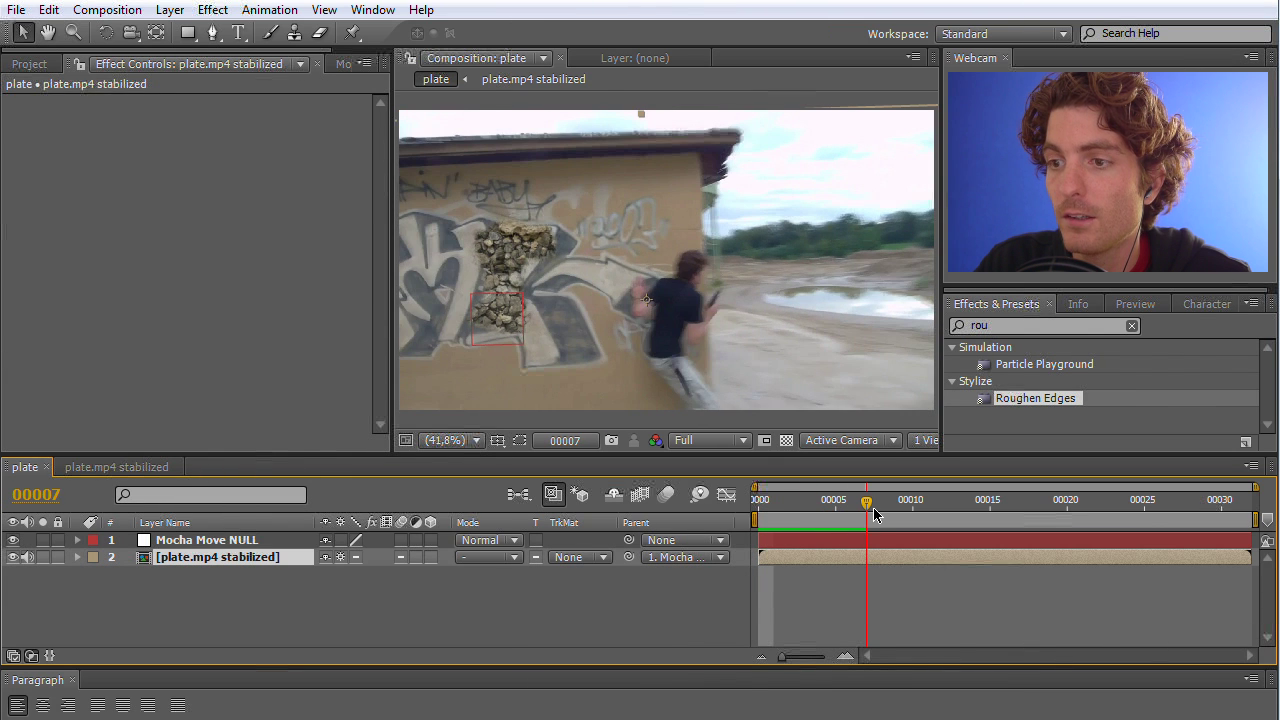
click(668, 497)
drag(855, 513, 819, 510)
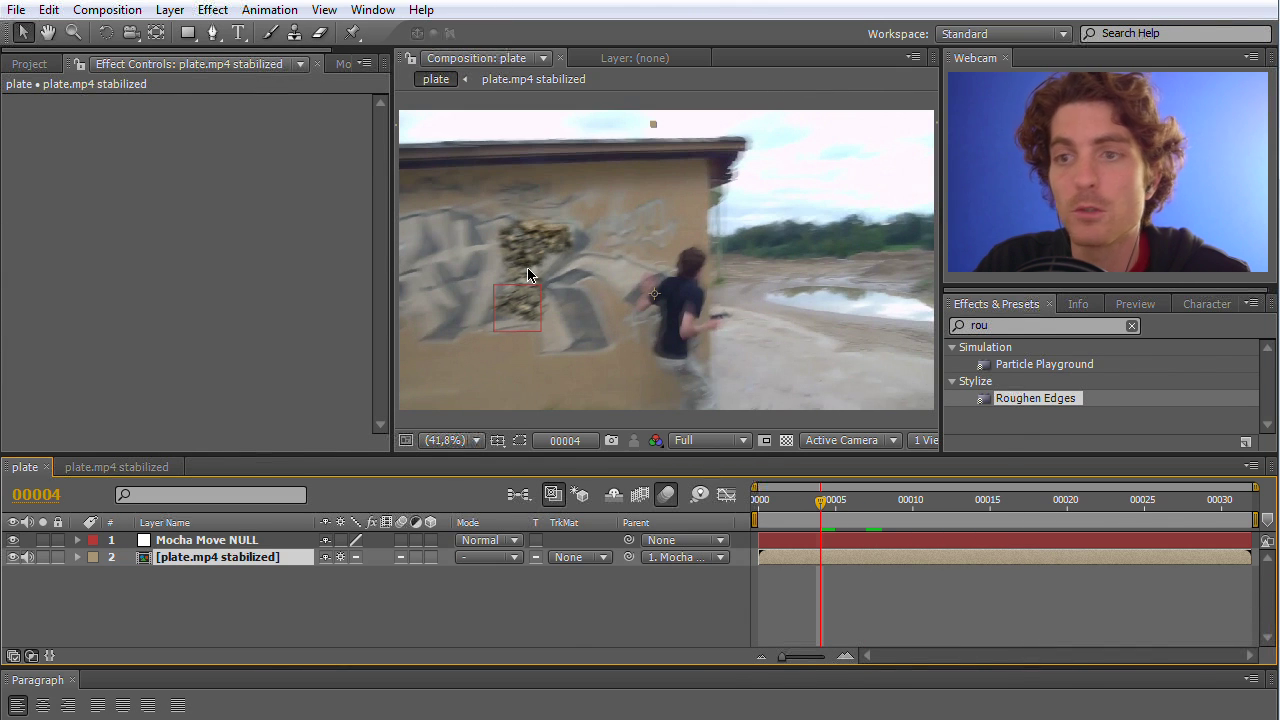
click(666, 497)
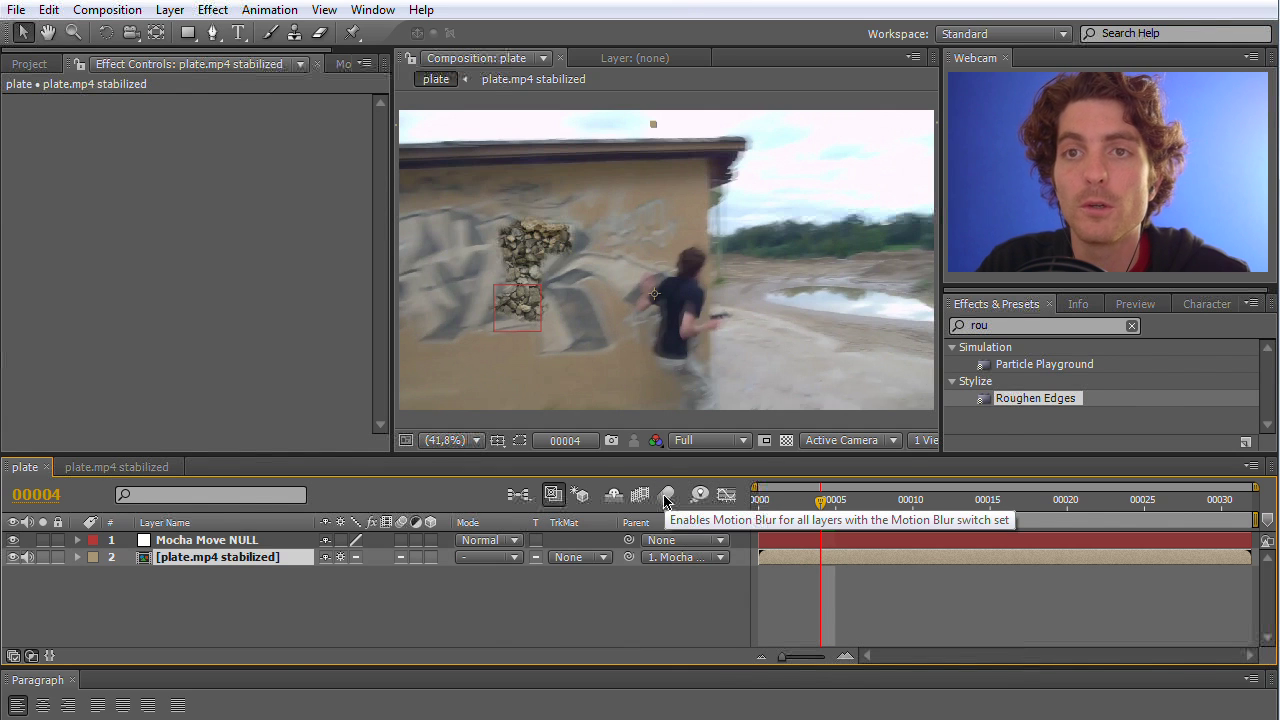
click(666, 497)
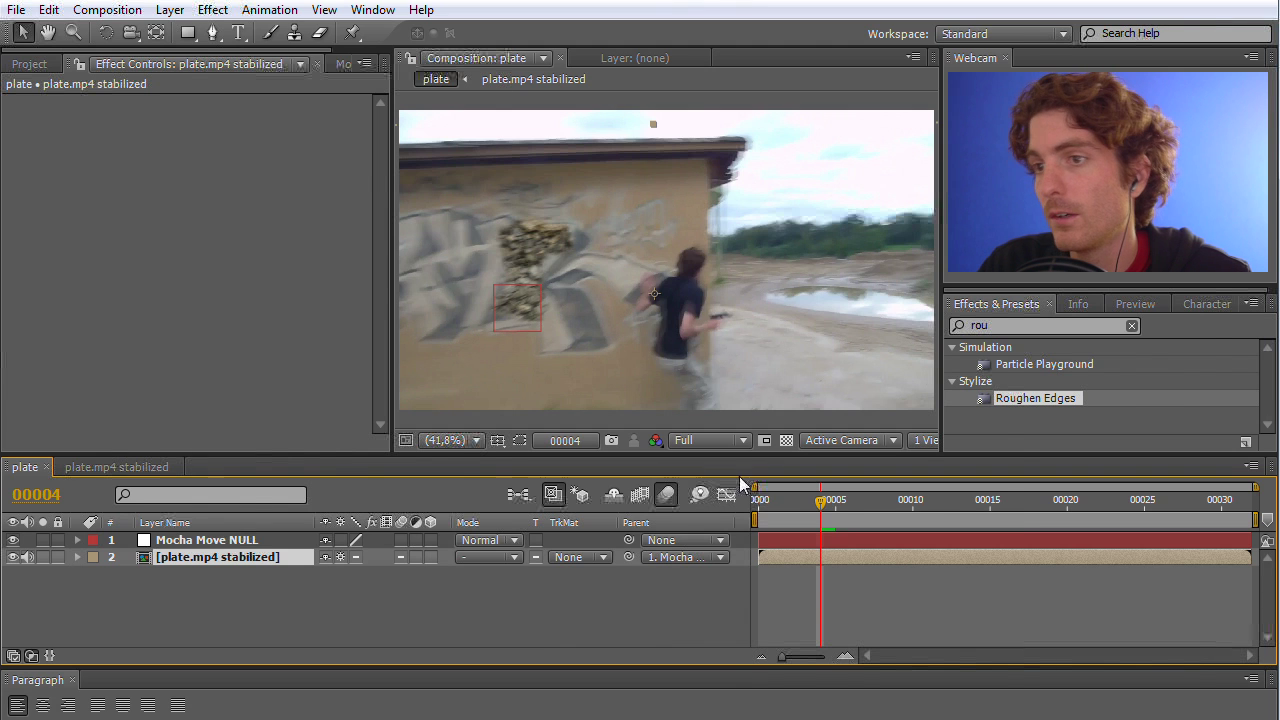
drag(821, 500, 882, 504)
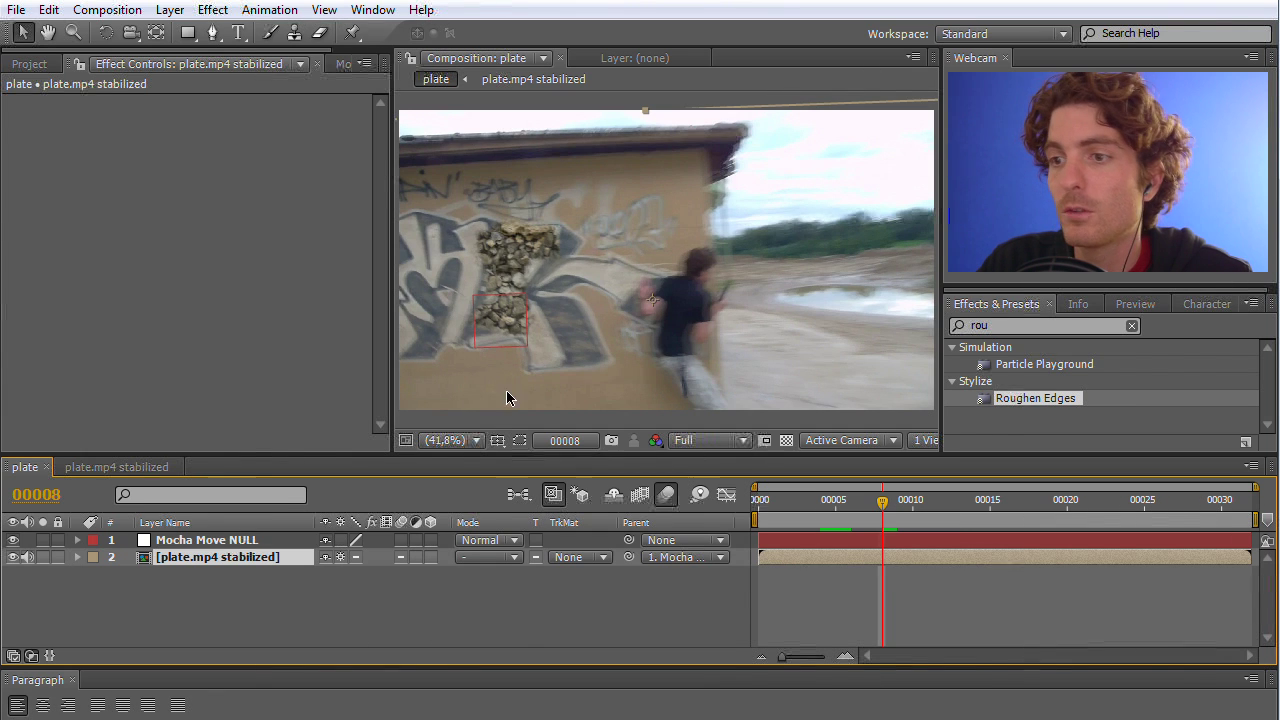
Find the Directional Blur effect and apply it to the texture.jpg layer in the plate.mp4 stabilized composition.
click(142, 467)
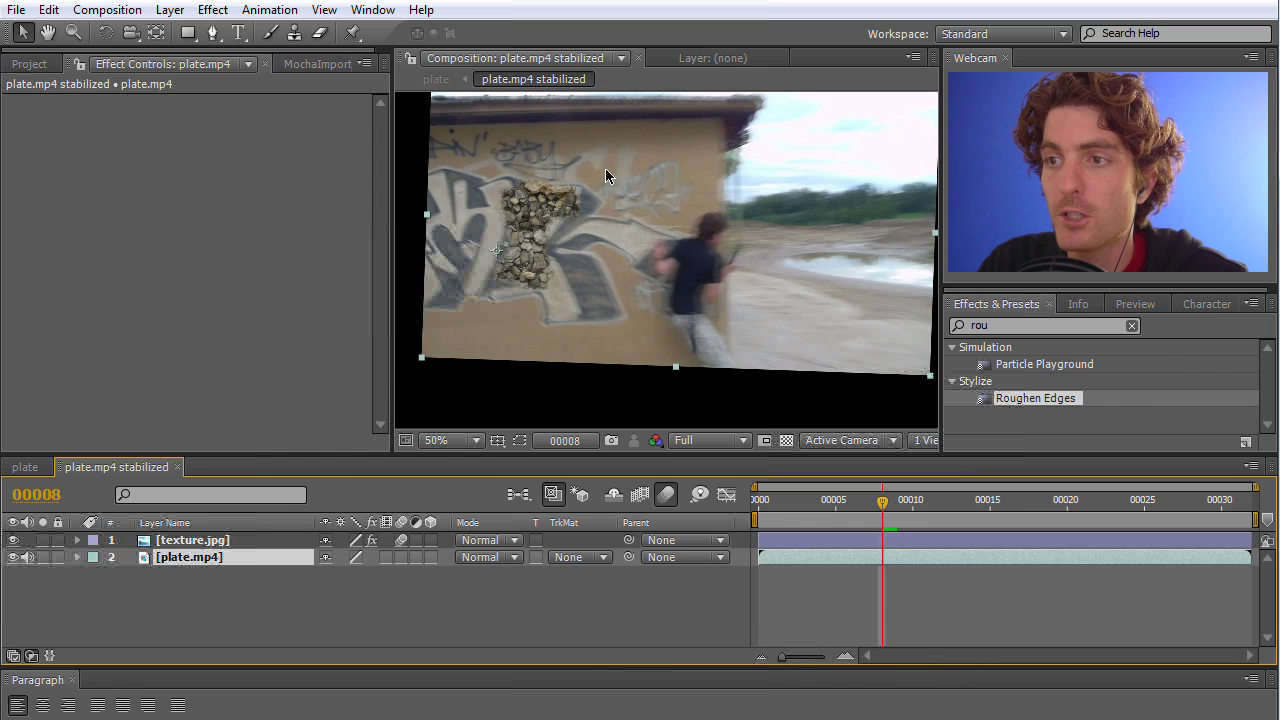
click(1009, 322)
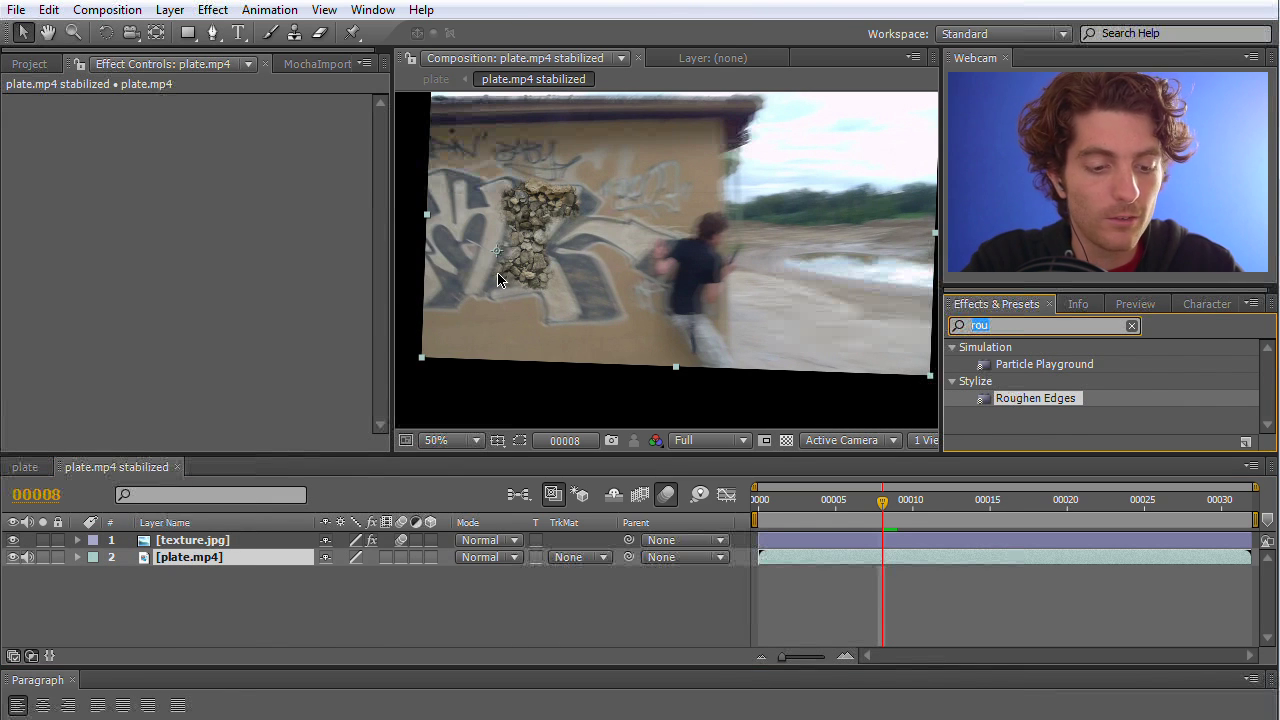
text(c)
key(BackSpace)
text(dire)
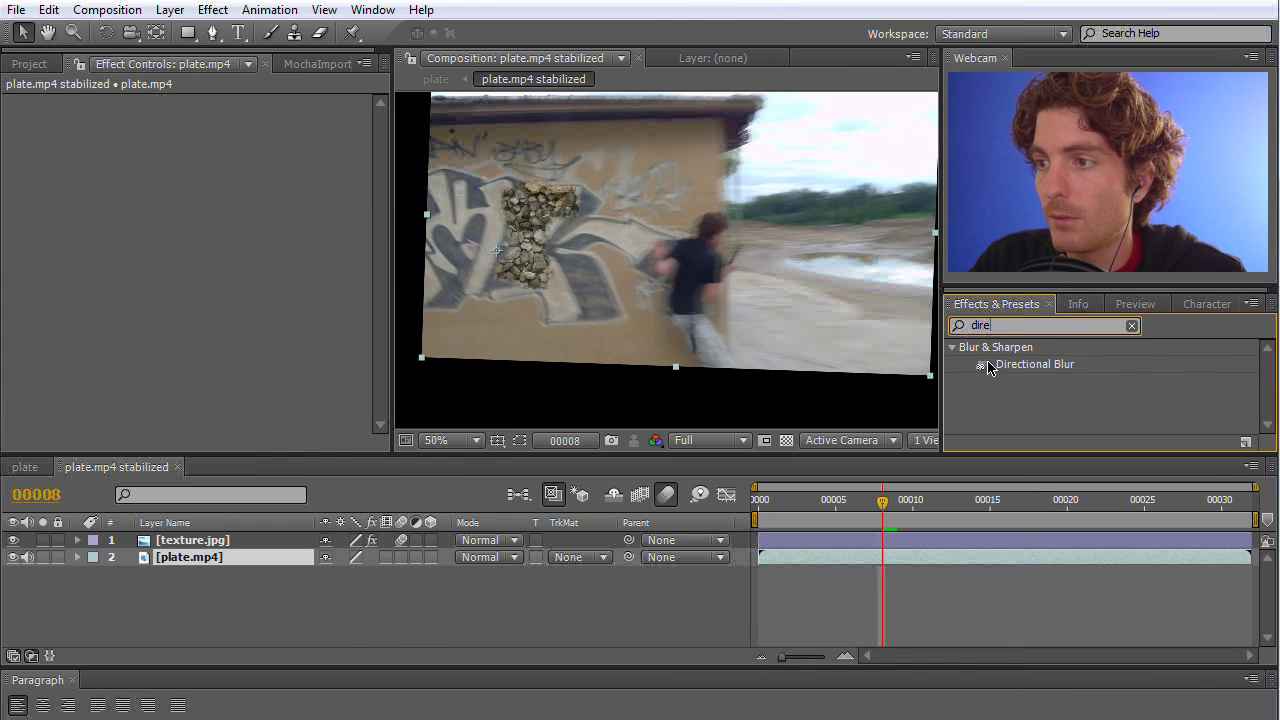
drag(1014, 365, 888, 400)
drag(272, 556, 204, 538)
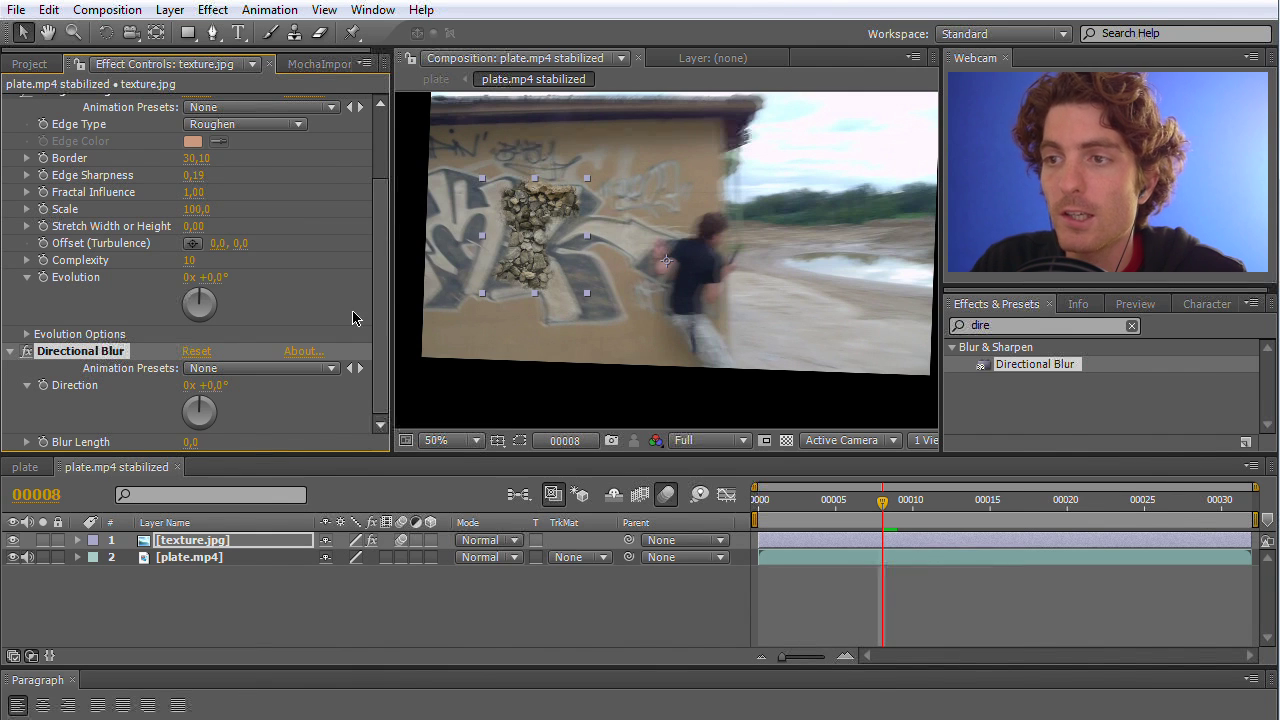
Set the Directional Blur's Direction to 91° and its Blur Length to 1.0.
drag(201, 405, 223, 420)
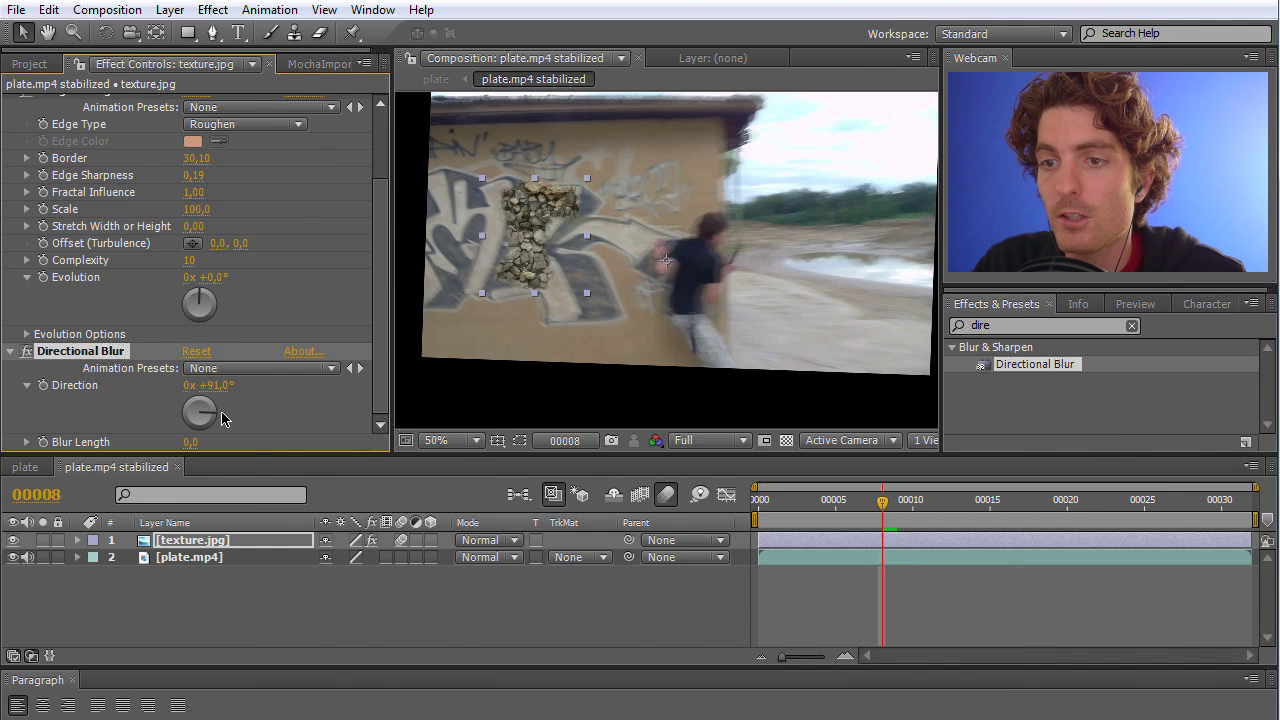
click(190, 443)
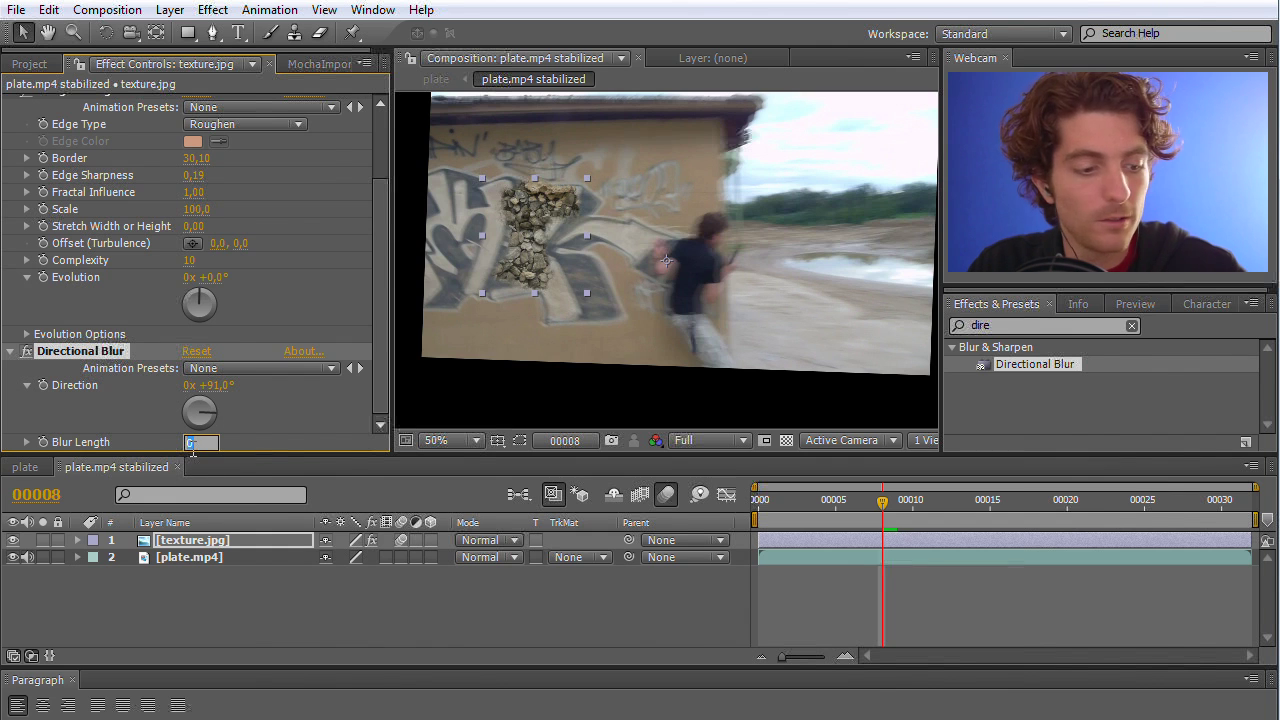
key(Return)
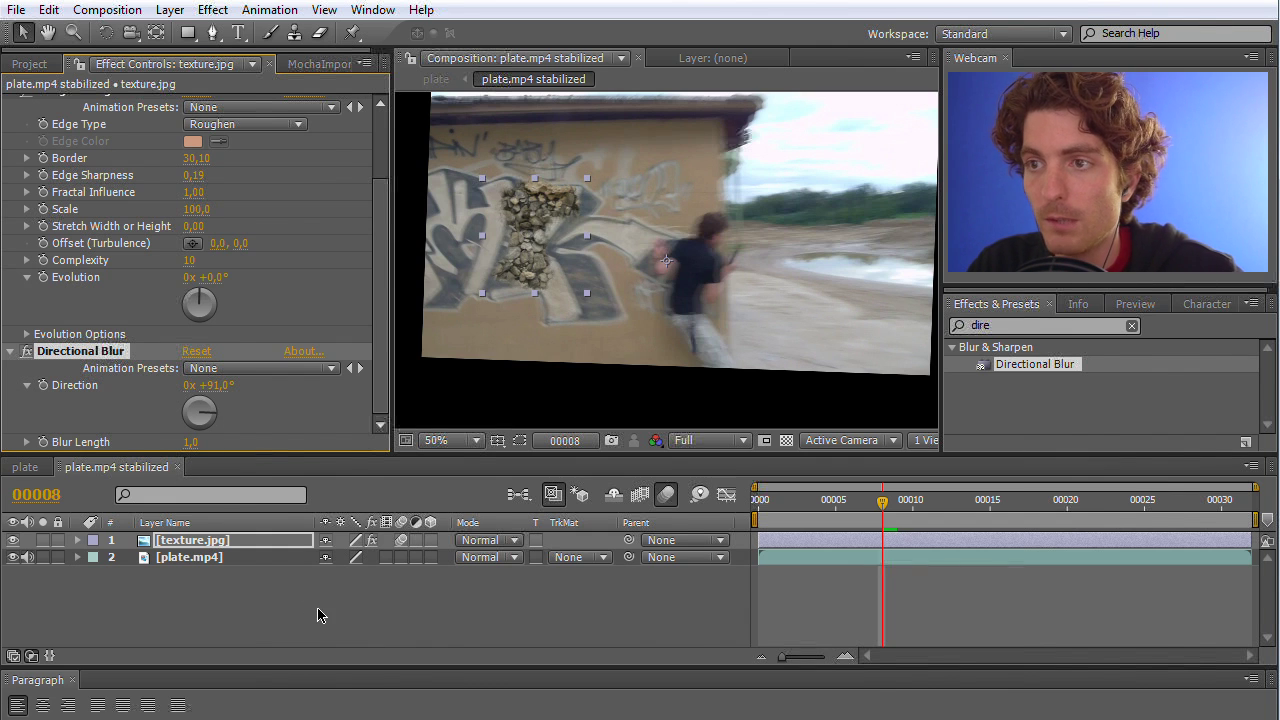
click(326, 614)
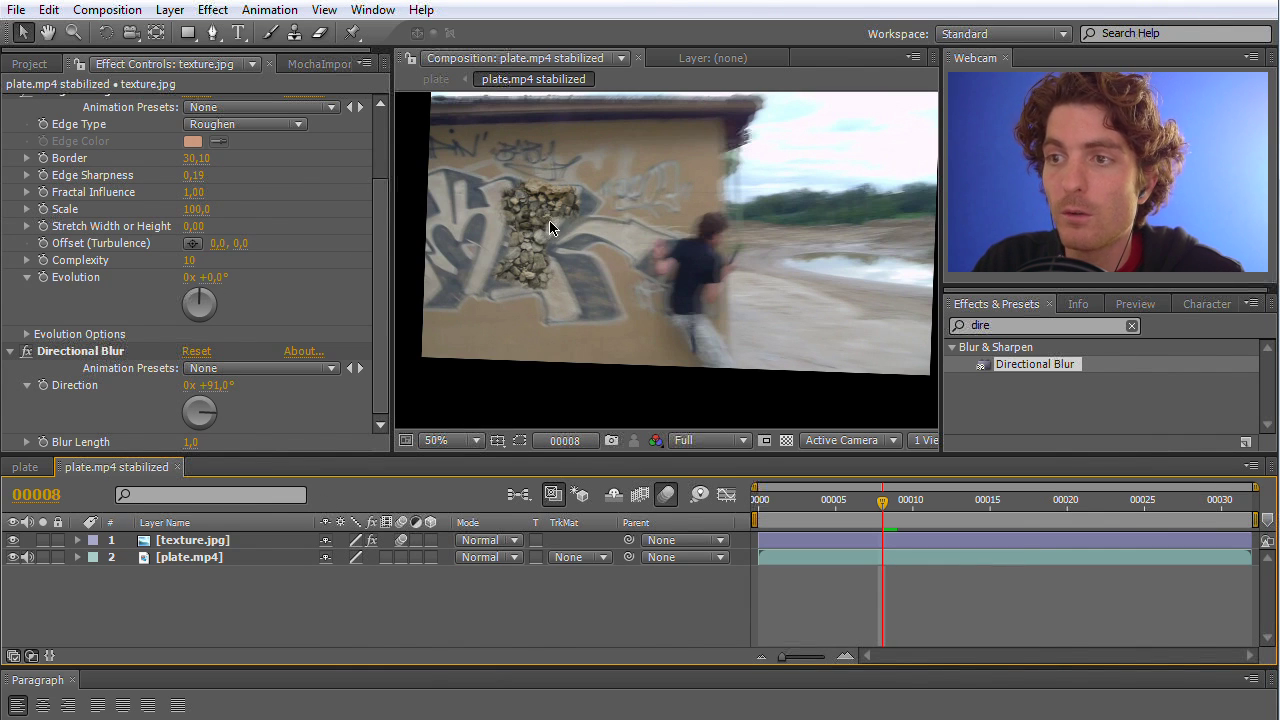
Duplicate the plate.mp4 layer and rename the copy "wall part".
click(189, 560)
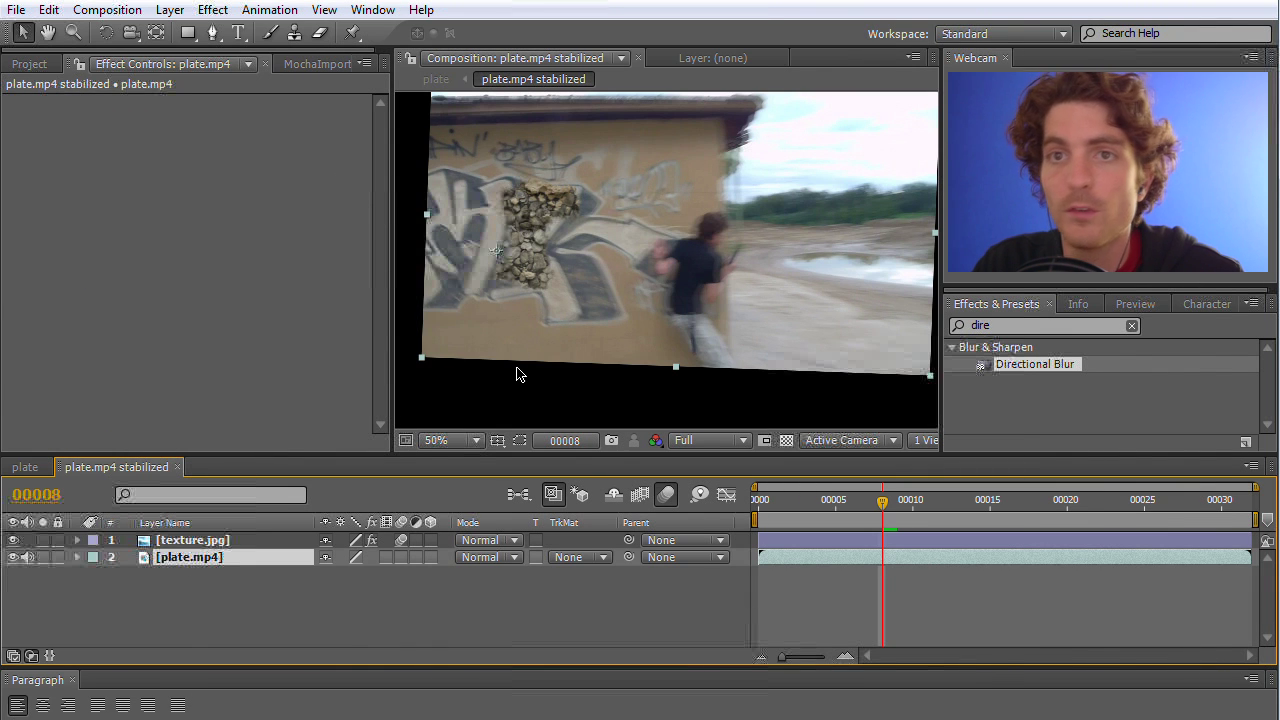
click(191, 592)
click(180, 564)
key(ctrl+d)
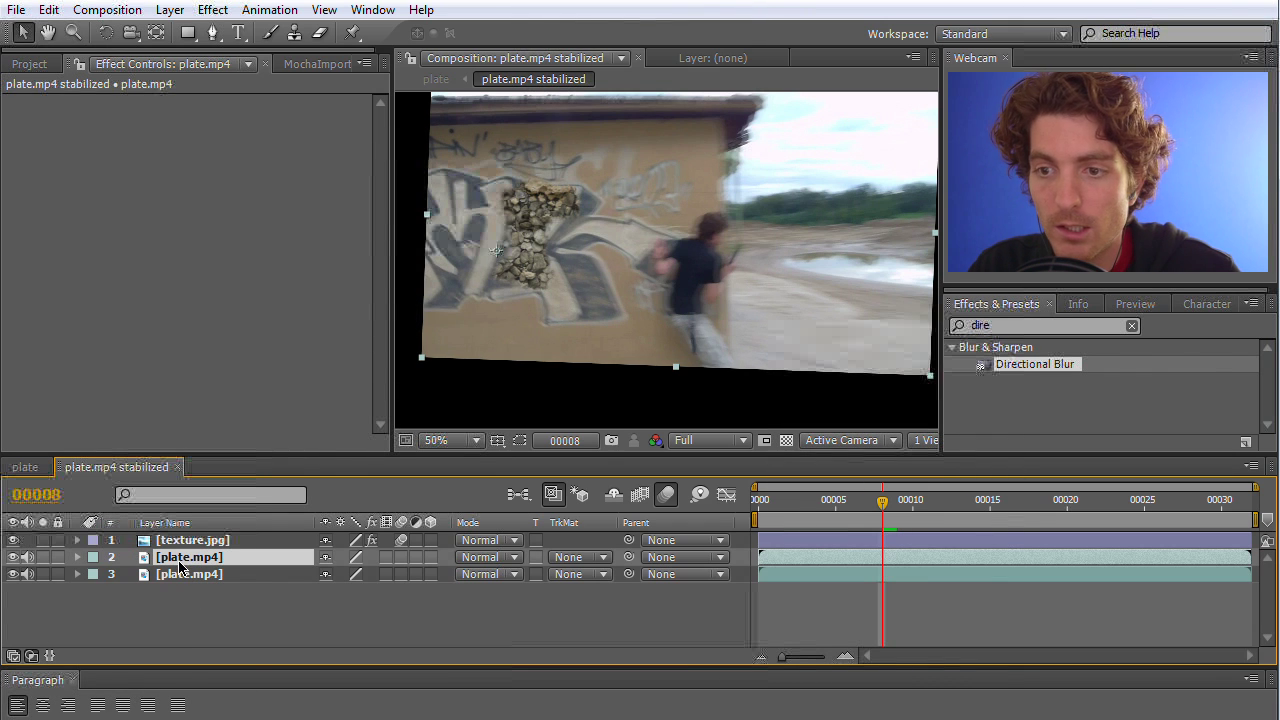
key(Return)
text(wall p)
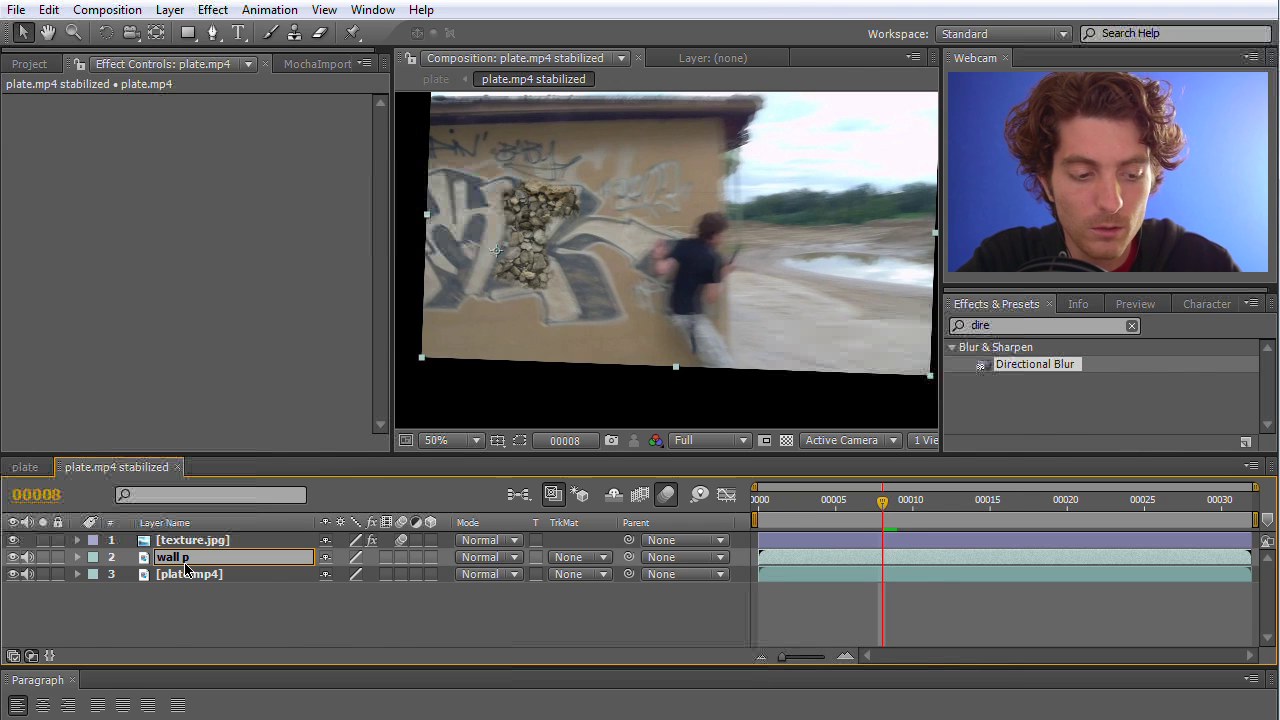
key(Return)
Place the wall part layer above texture.jpg and freeze it on frame 0.
drag(189, 564, 195, 534)
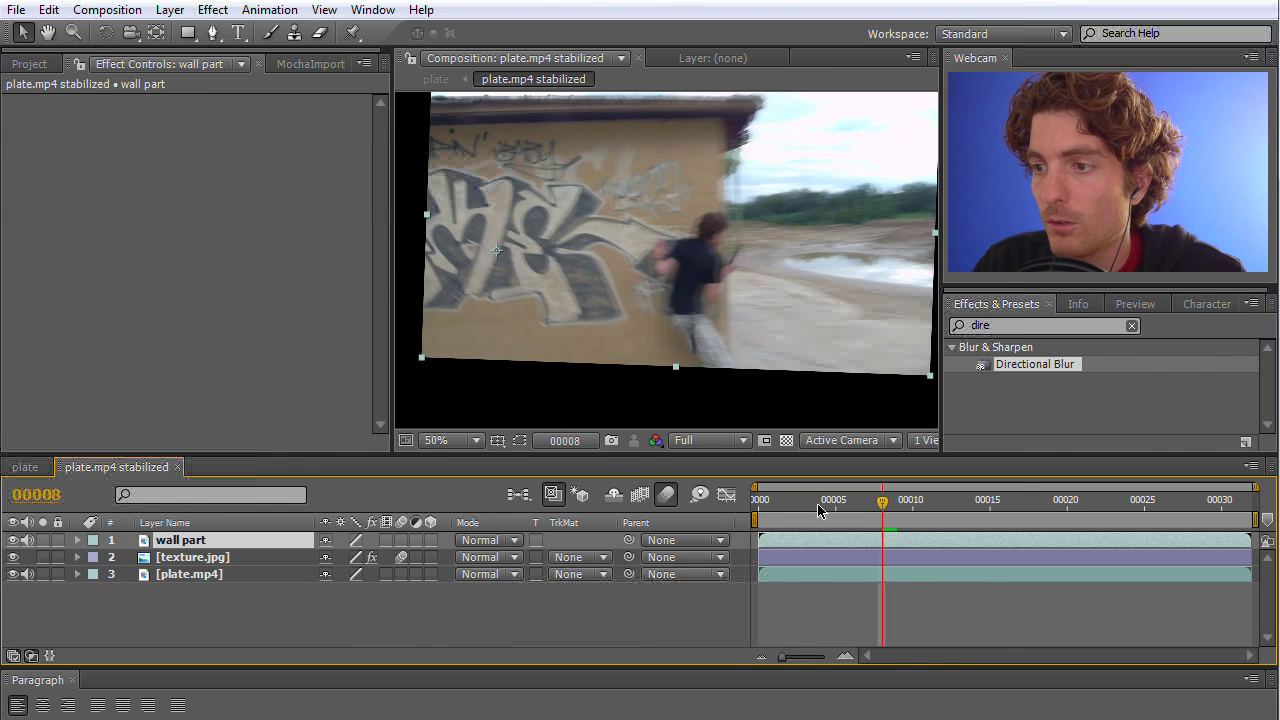
key(Home)
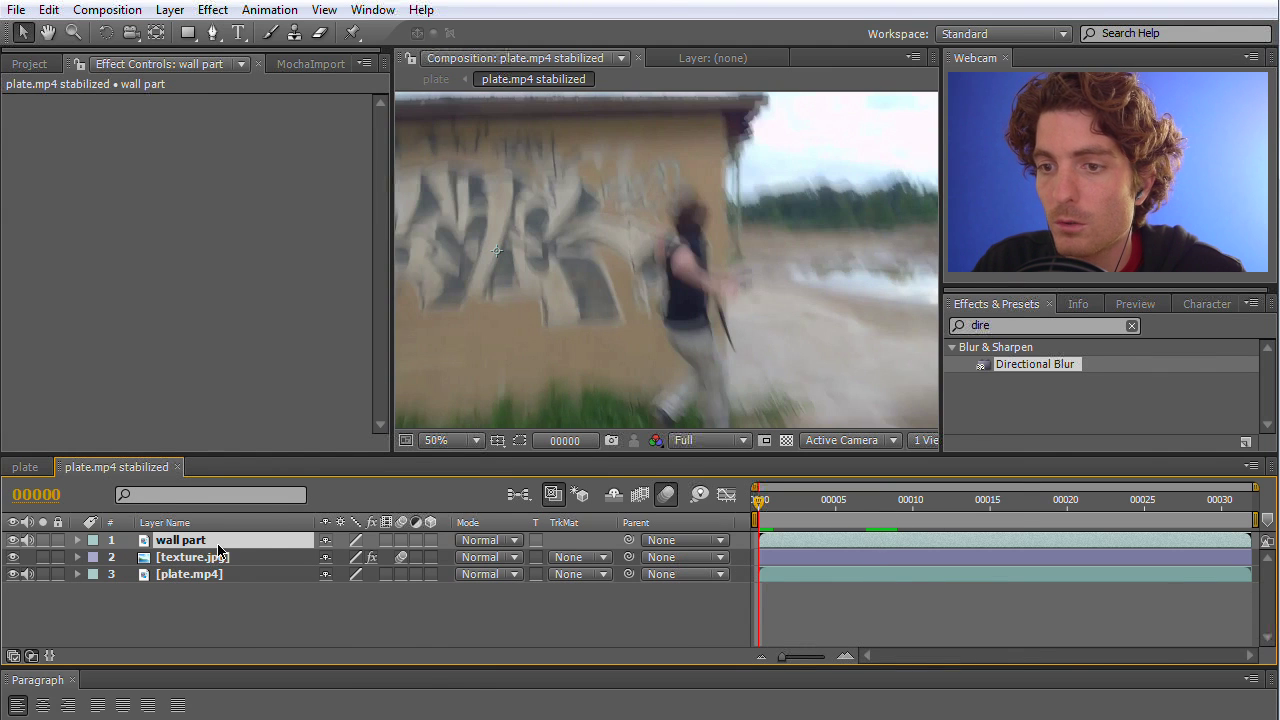
right_click(218, 549)
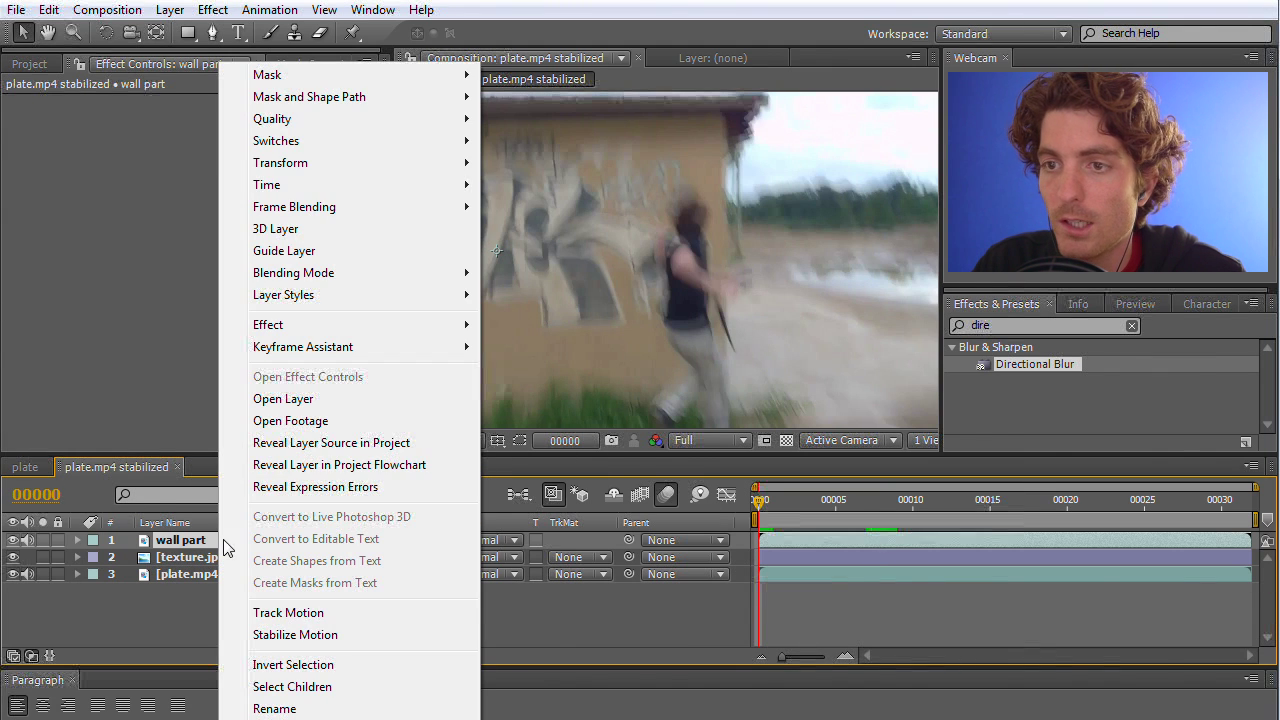
mouse_move(298, 185)
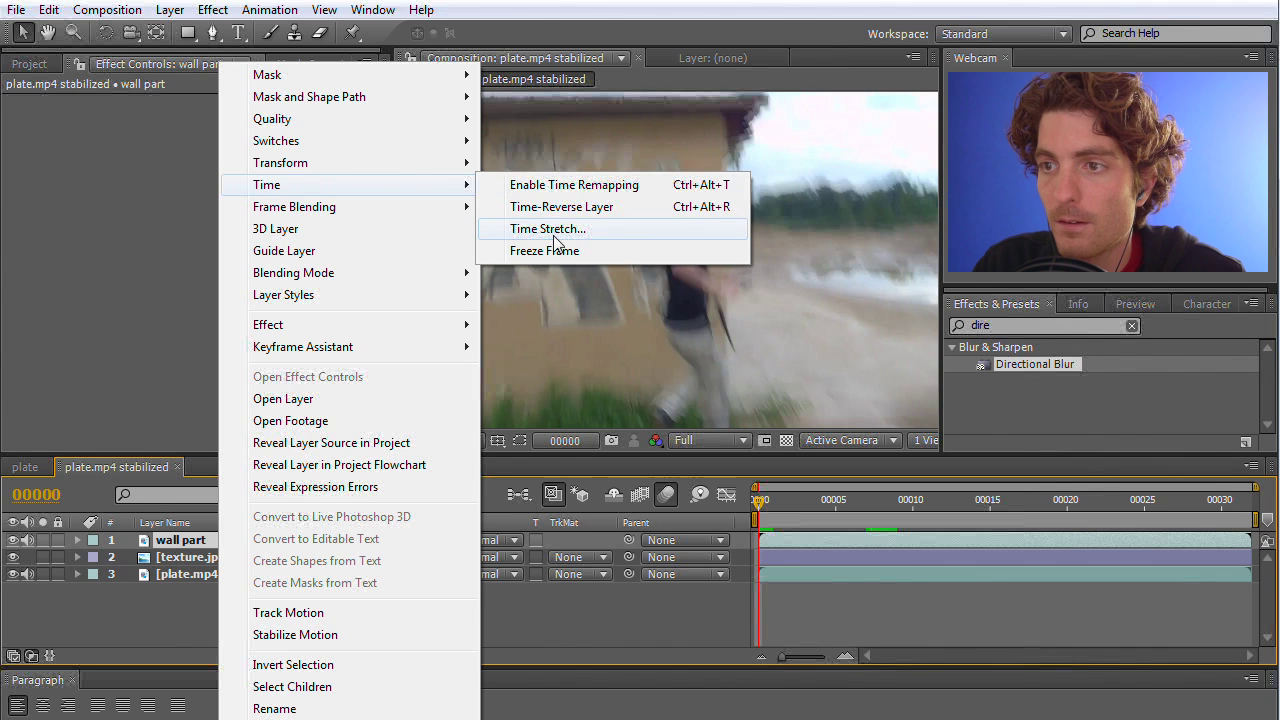
click(547, 251)
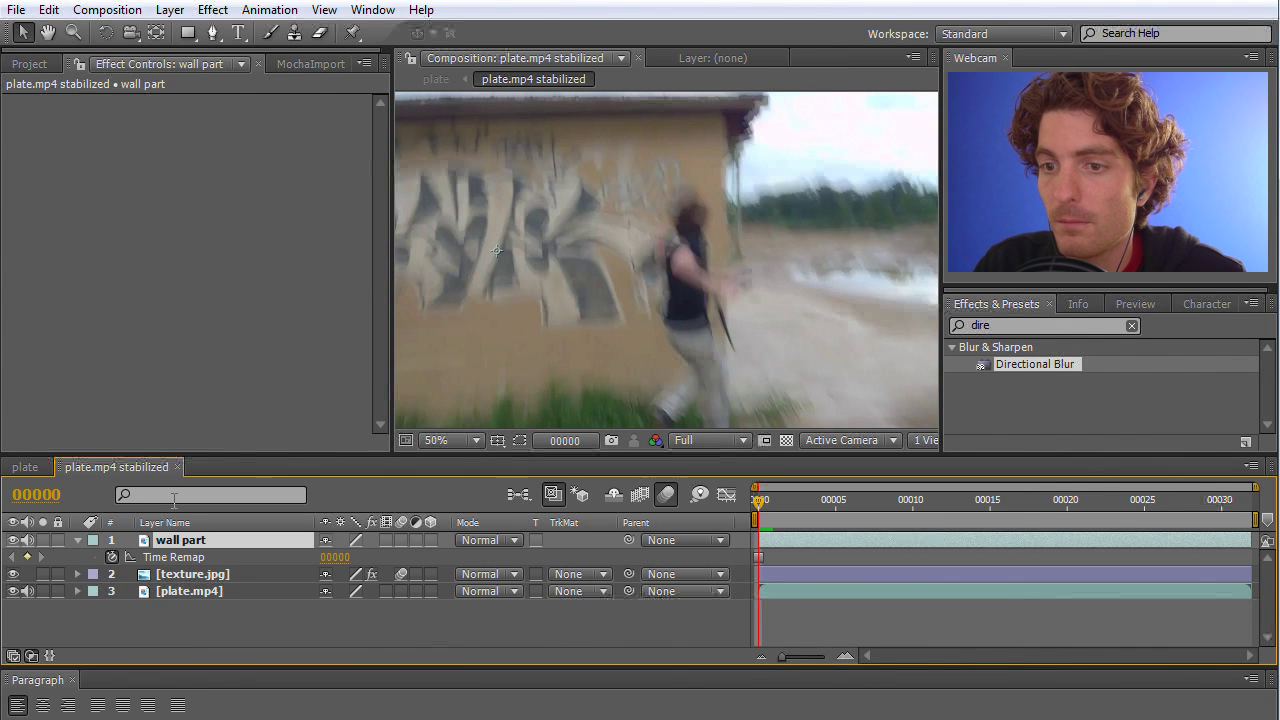
Copy Mask 1 from the texture.jpg layer to the wall part layer, and solo wall part to check the cutout.
click(171, 578)
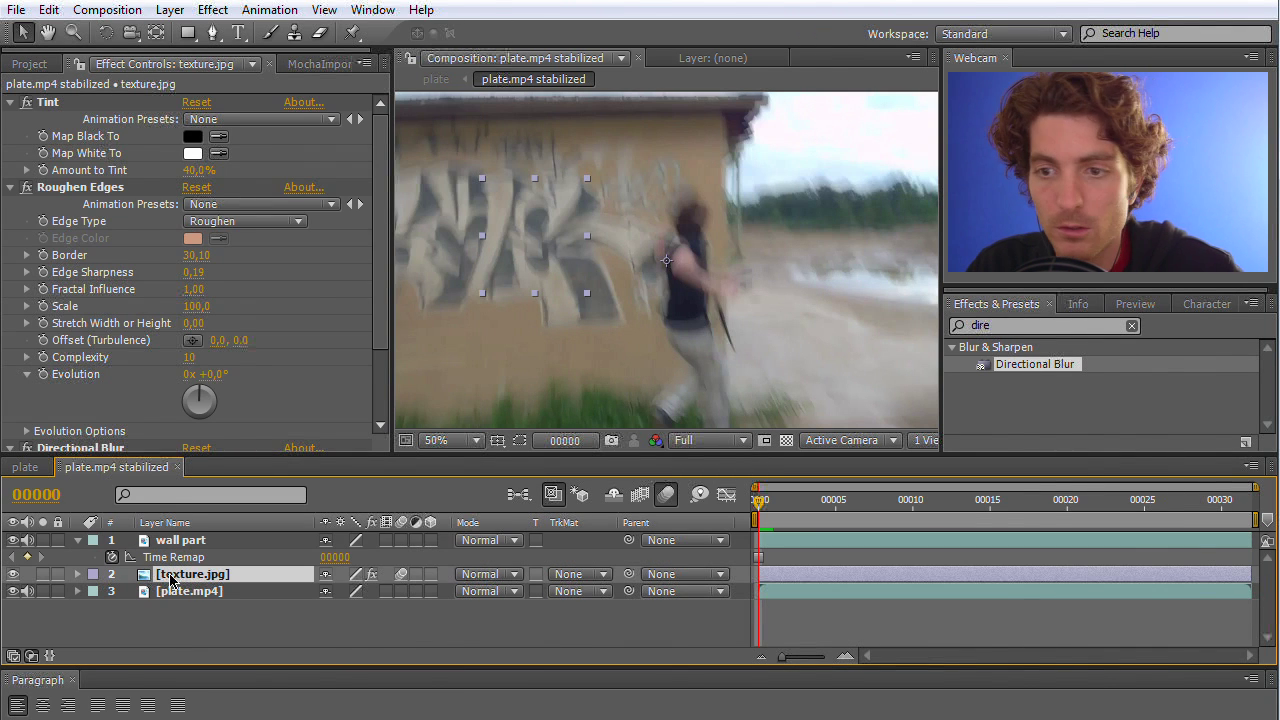
key(m)
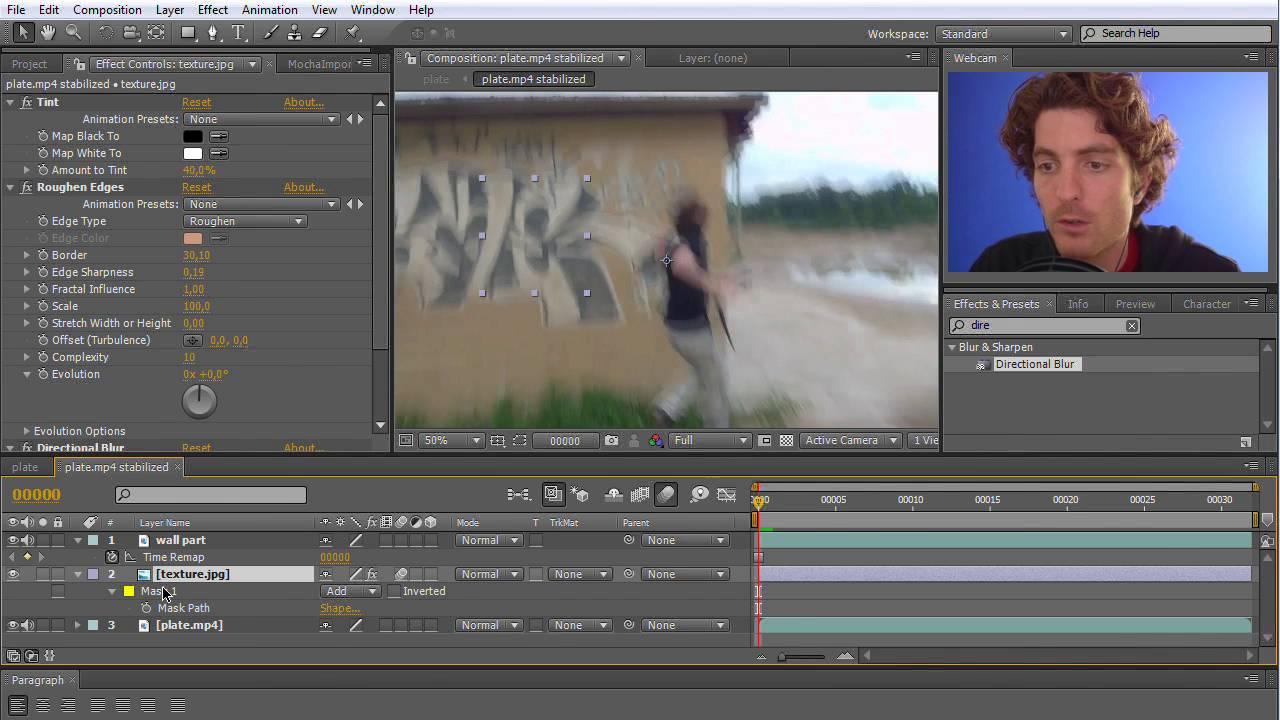
click(166, 593)
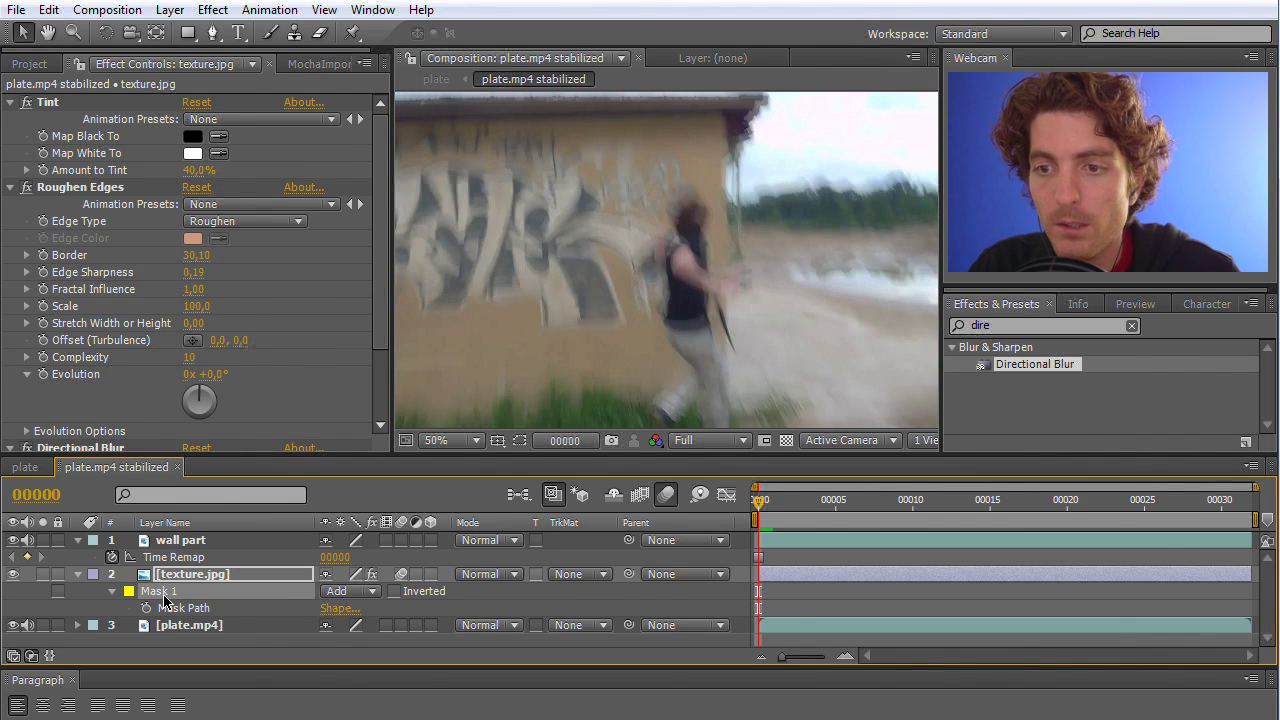
click(180, 541)
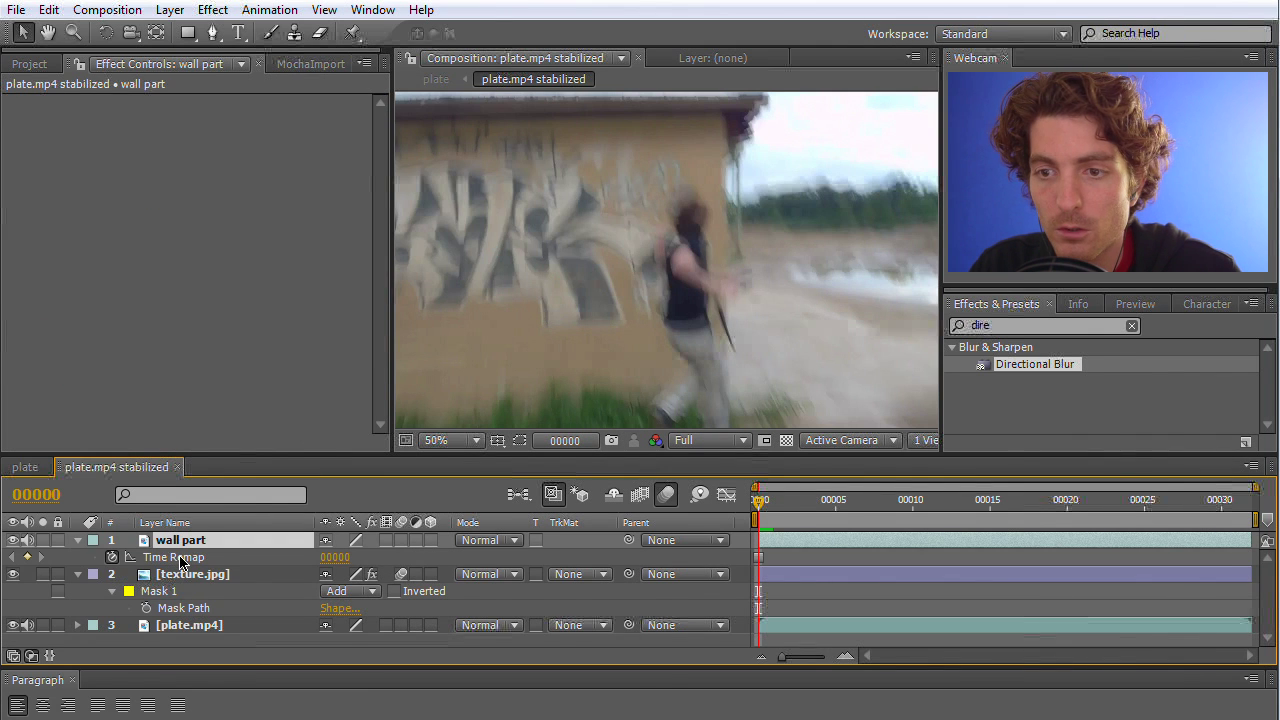
key(ctrl+v)
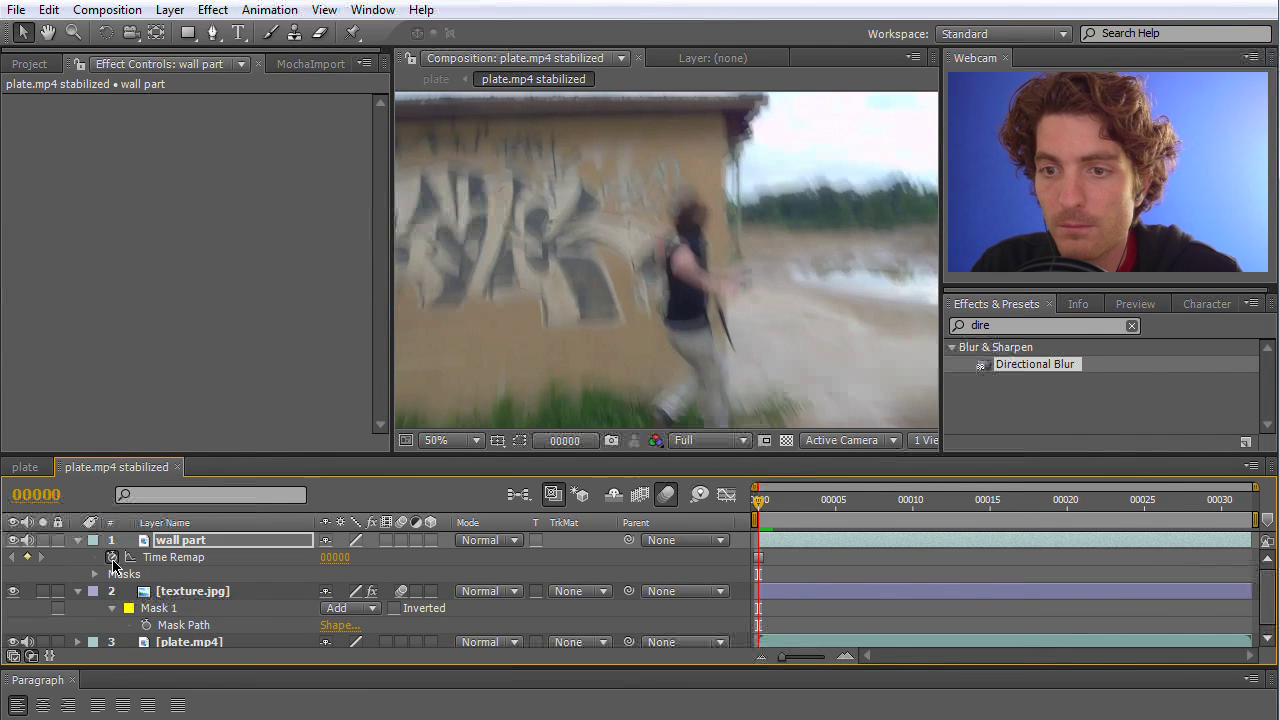
click(44, 541)
mouse_move(760, 514)
mouse_down()
mouse_move(1150, 514)
mouse_move(752, 516)
mouse_up()
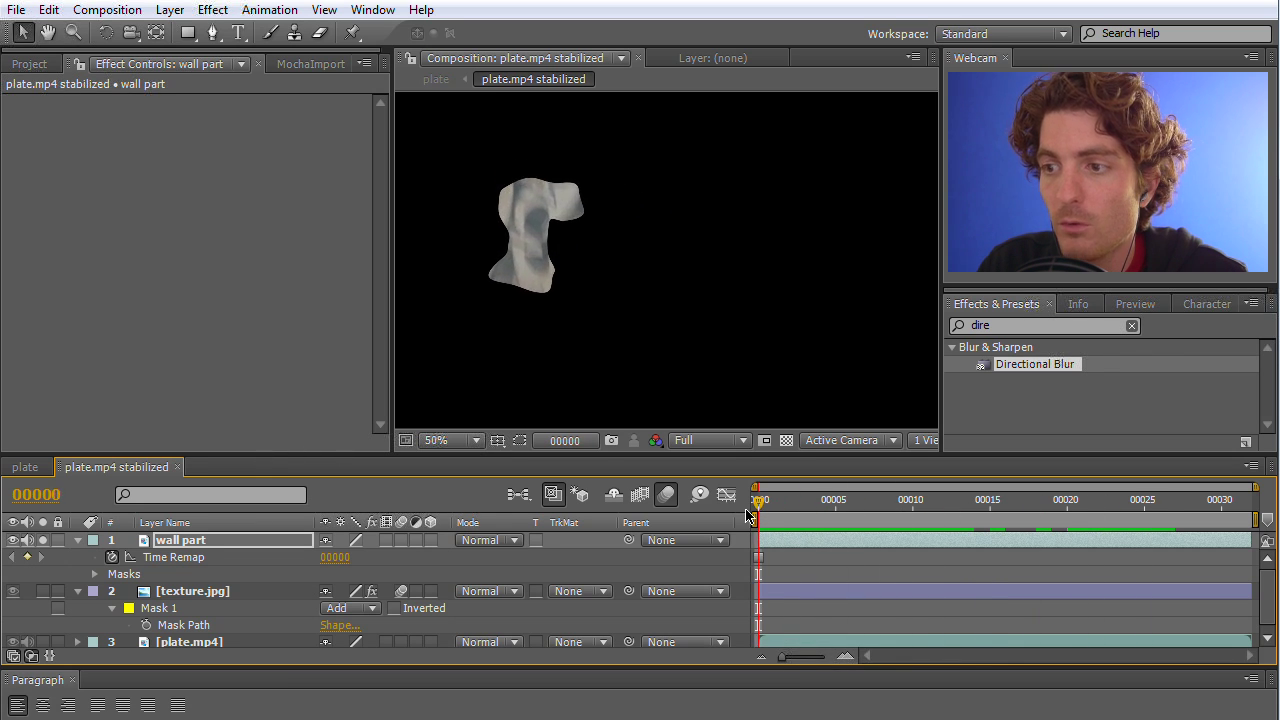
Collapse the wall part layer and examine the Transform keyframes of the plate.mp4 layer.
click(77, 540)
click(185, 608)
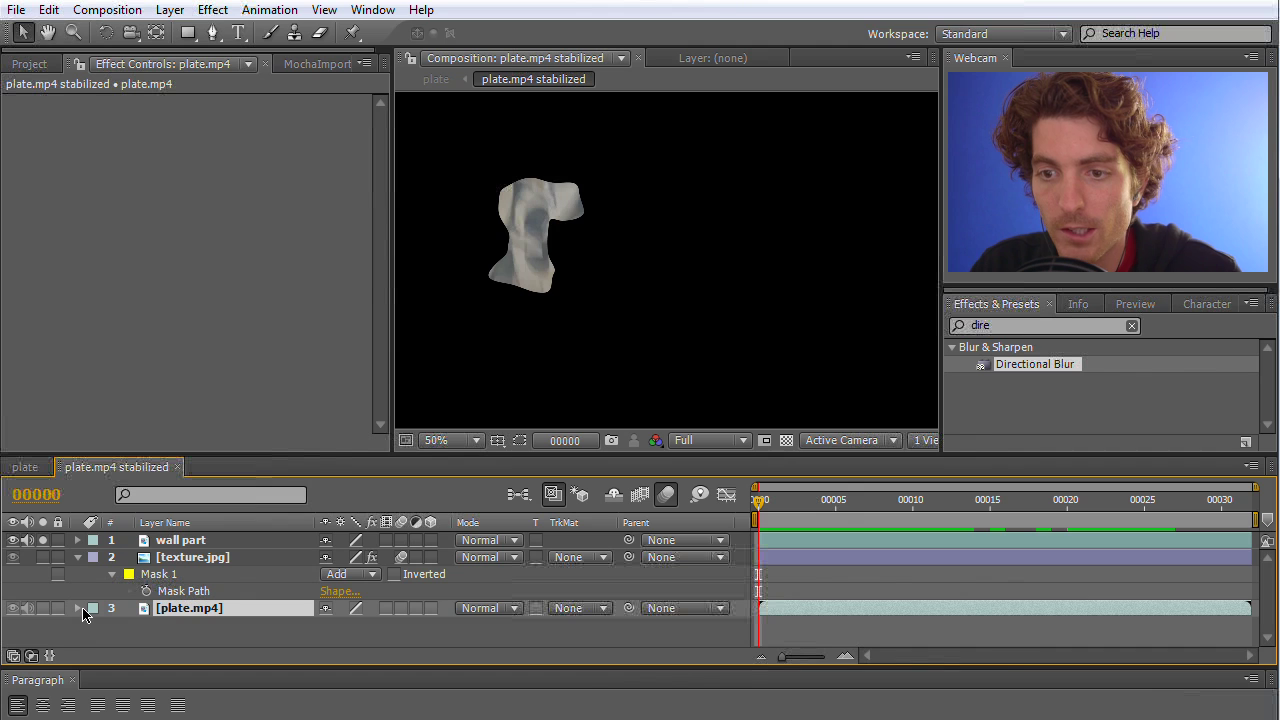
click(78, 609)
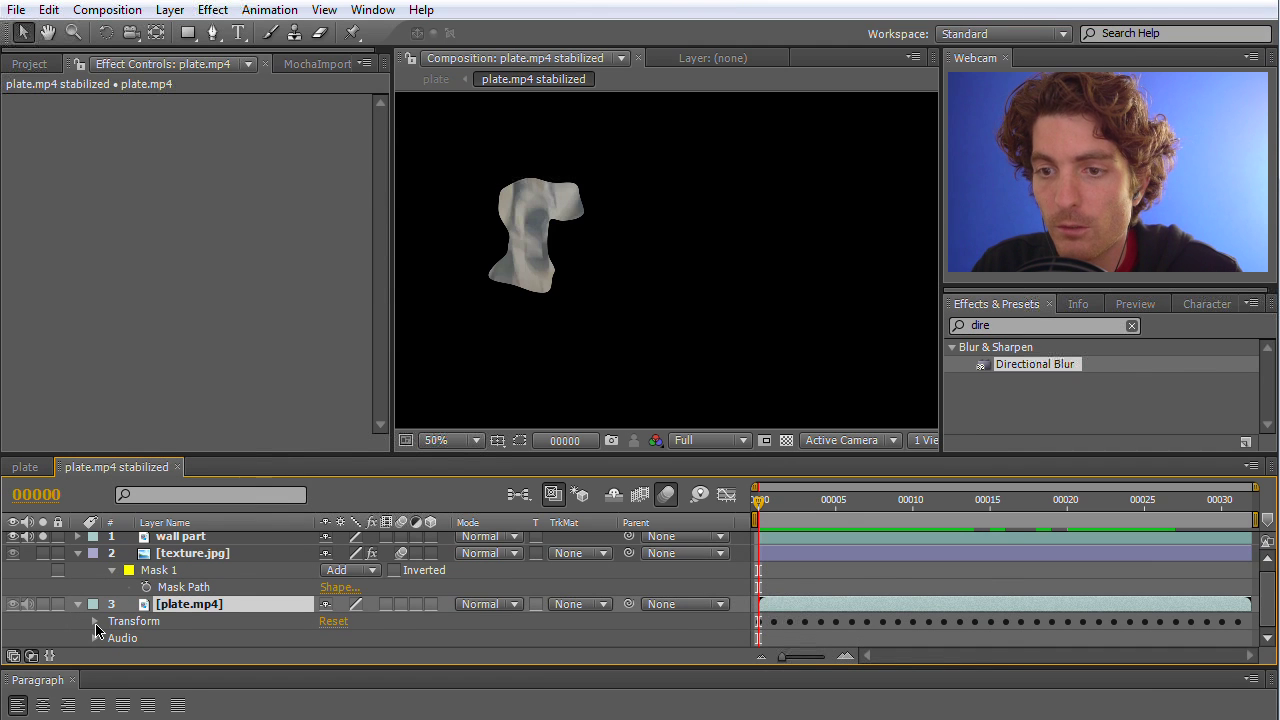
click(95, 622)
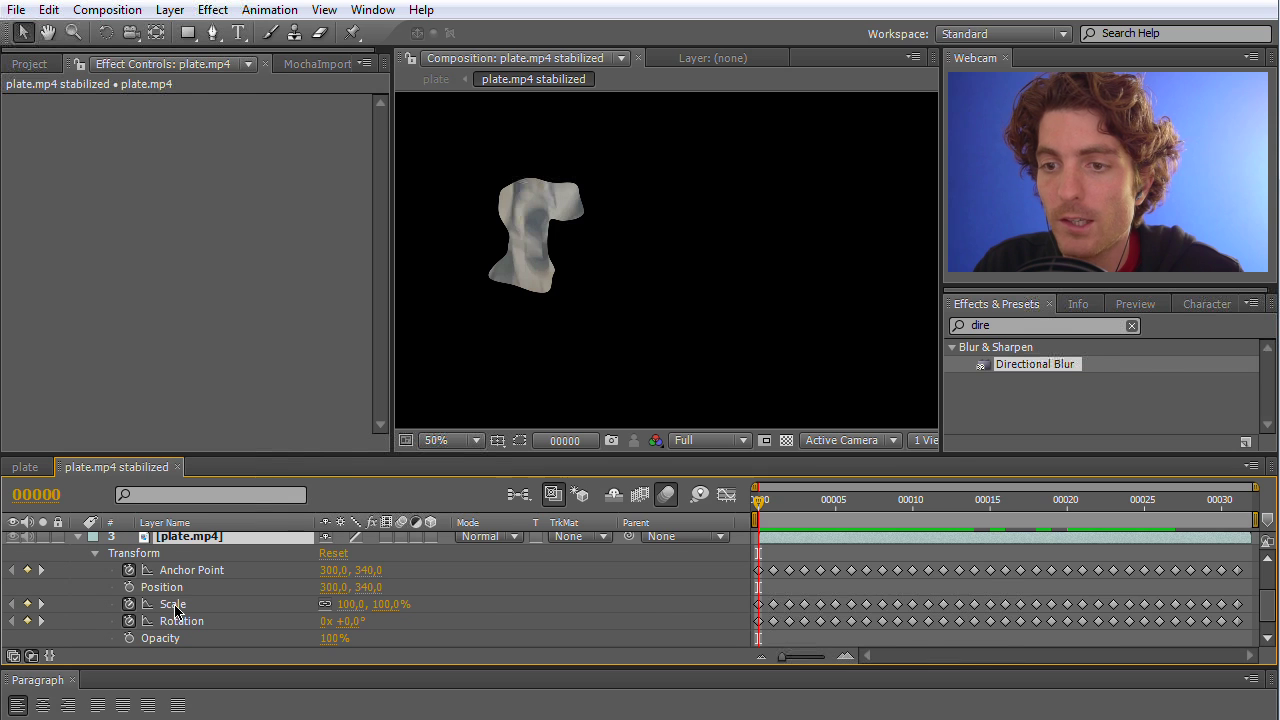
scroll(175, 611, up, 4)
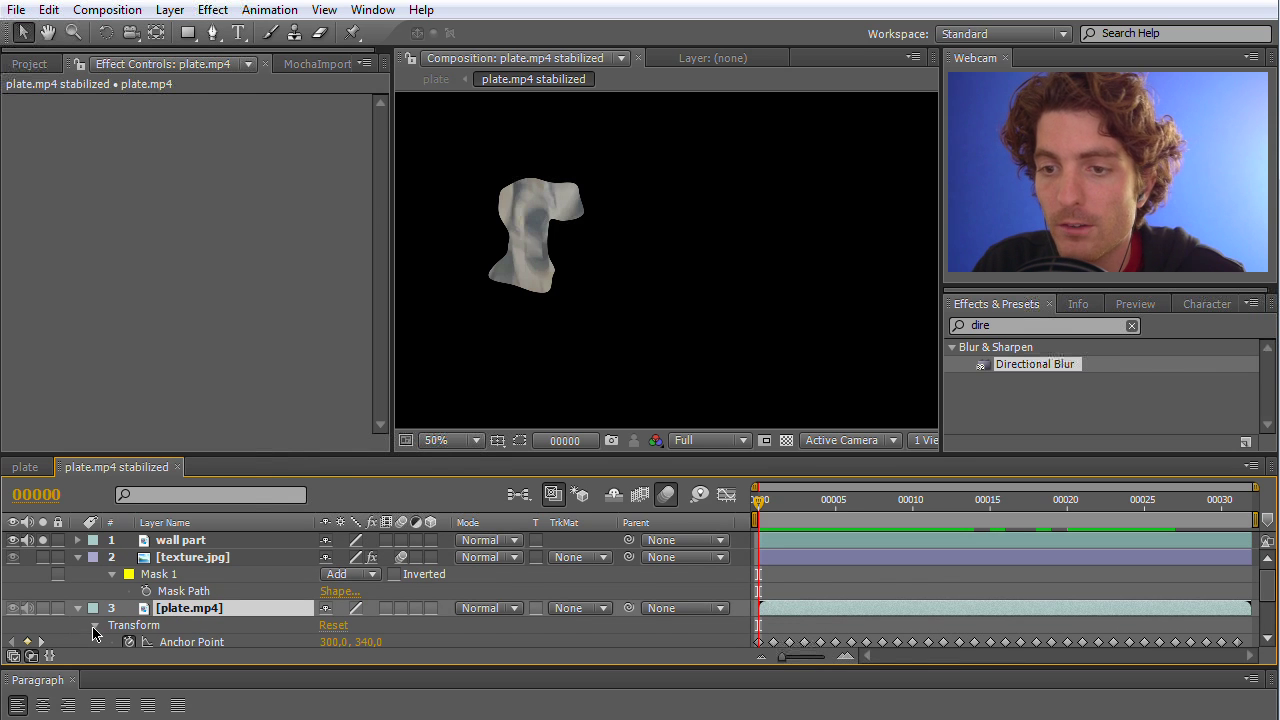
Remove all Anchor Point, Scale and Rotation keyframes from the wall part layer and scrub the first frames to check it.
click(95, 625)
click(78, 541)
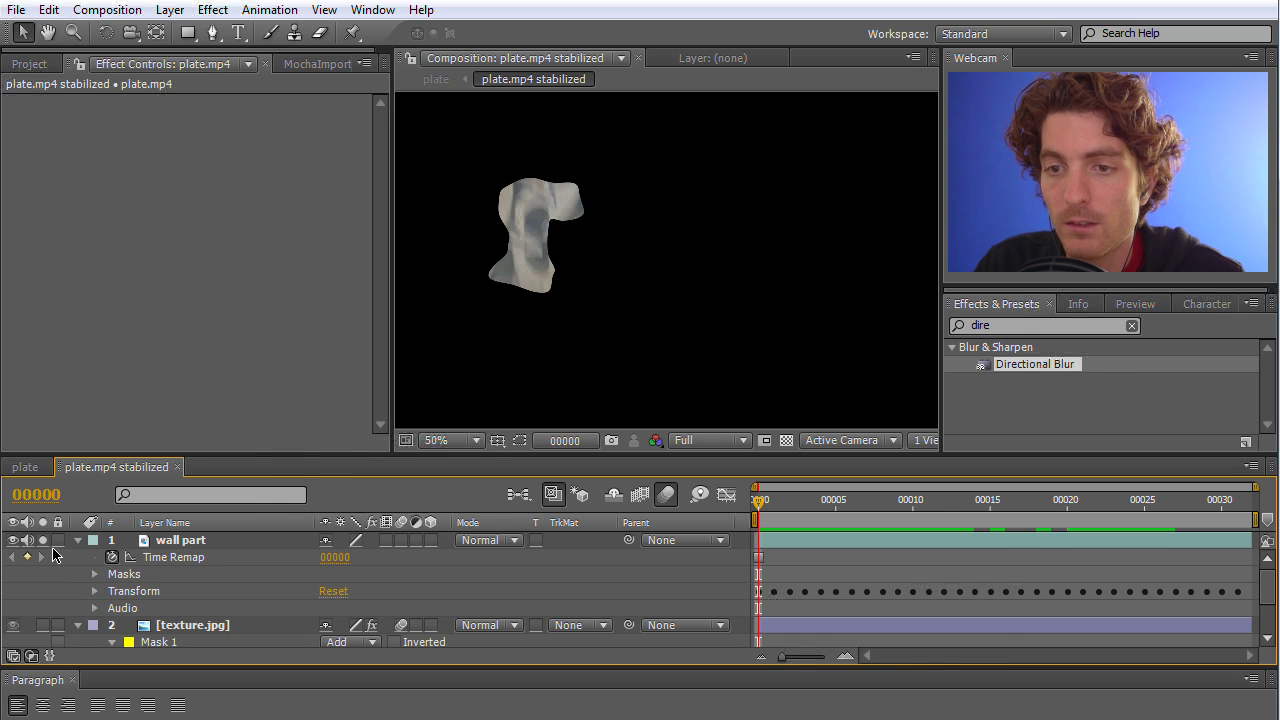
click(95, 591)
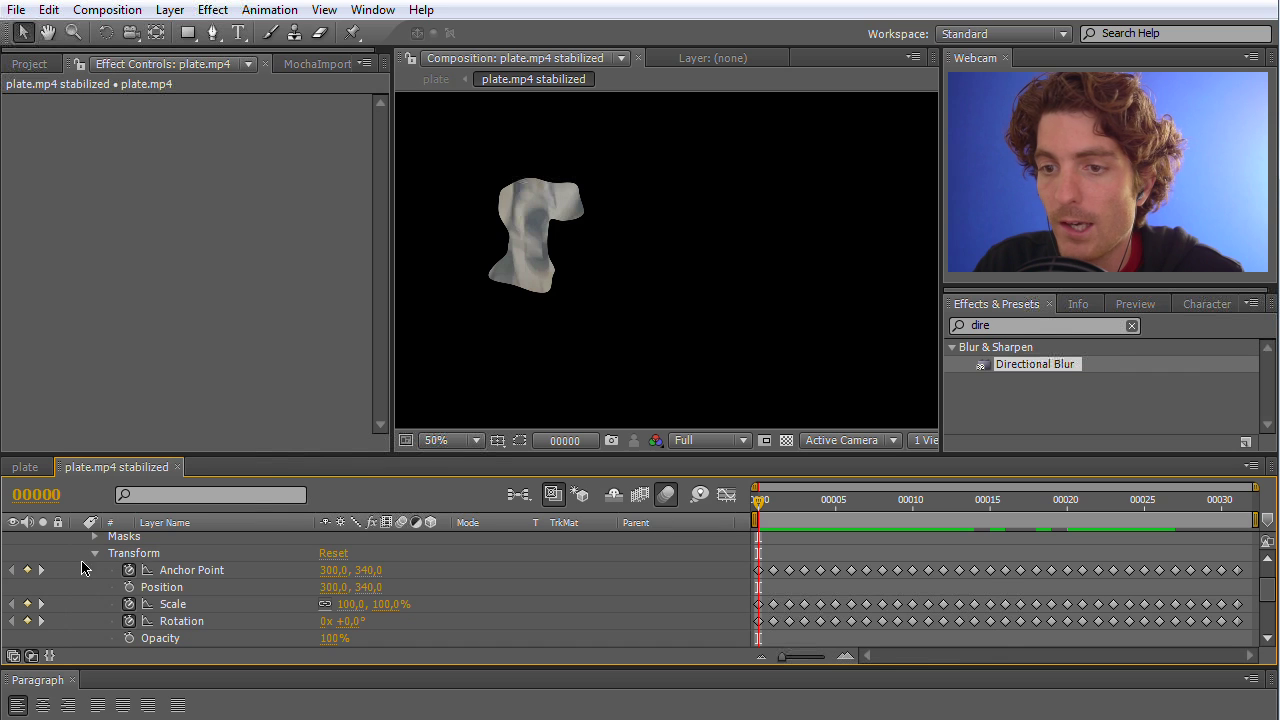
click(131, 575)
click(129, 604)
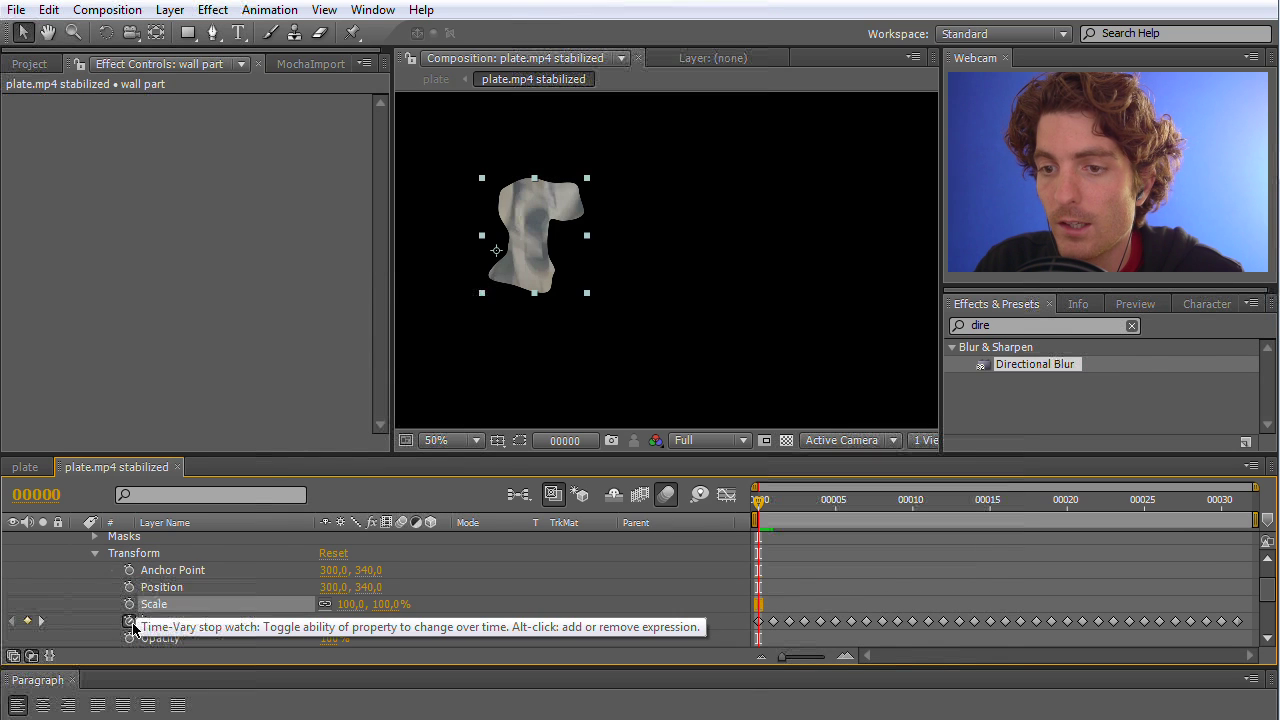
click(129, 621)
drag(762, 505, 732, 505)
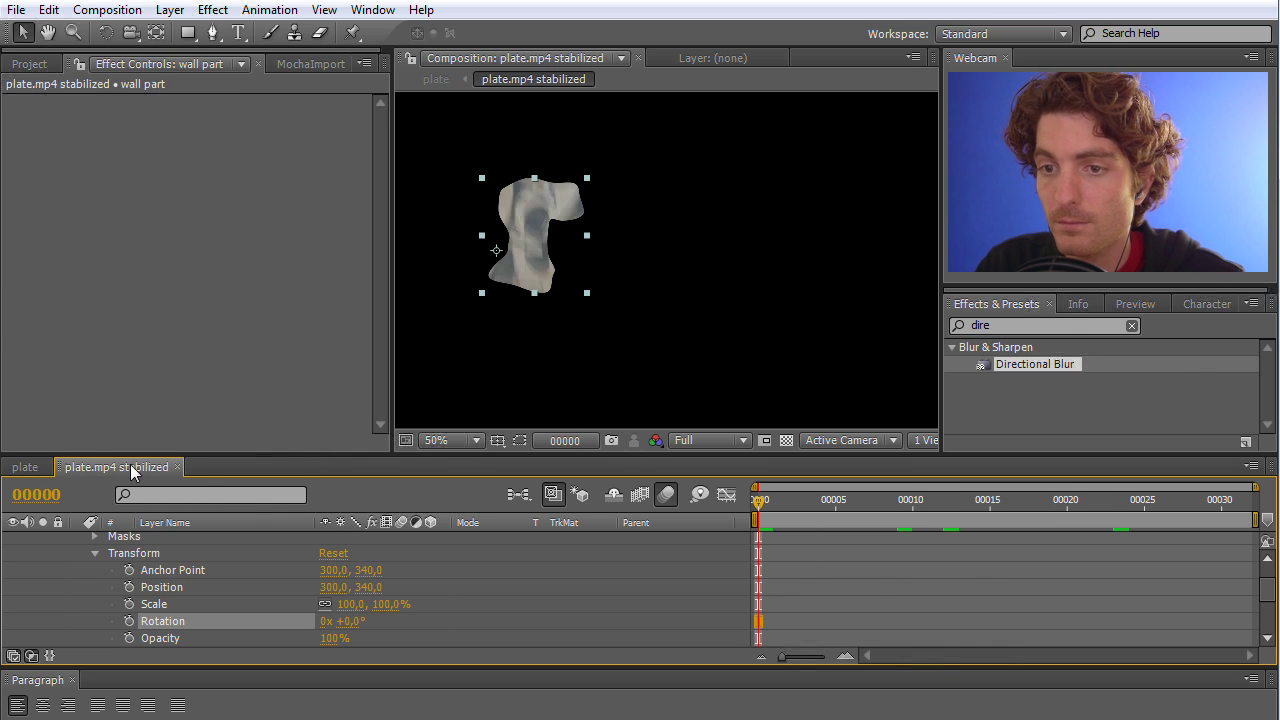
Collapse the wall part layer's properties and turn off its solo so all layers show.
scroll(138, 553, up, 2)
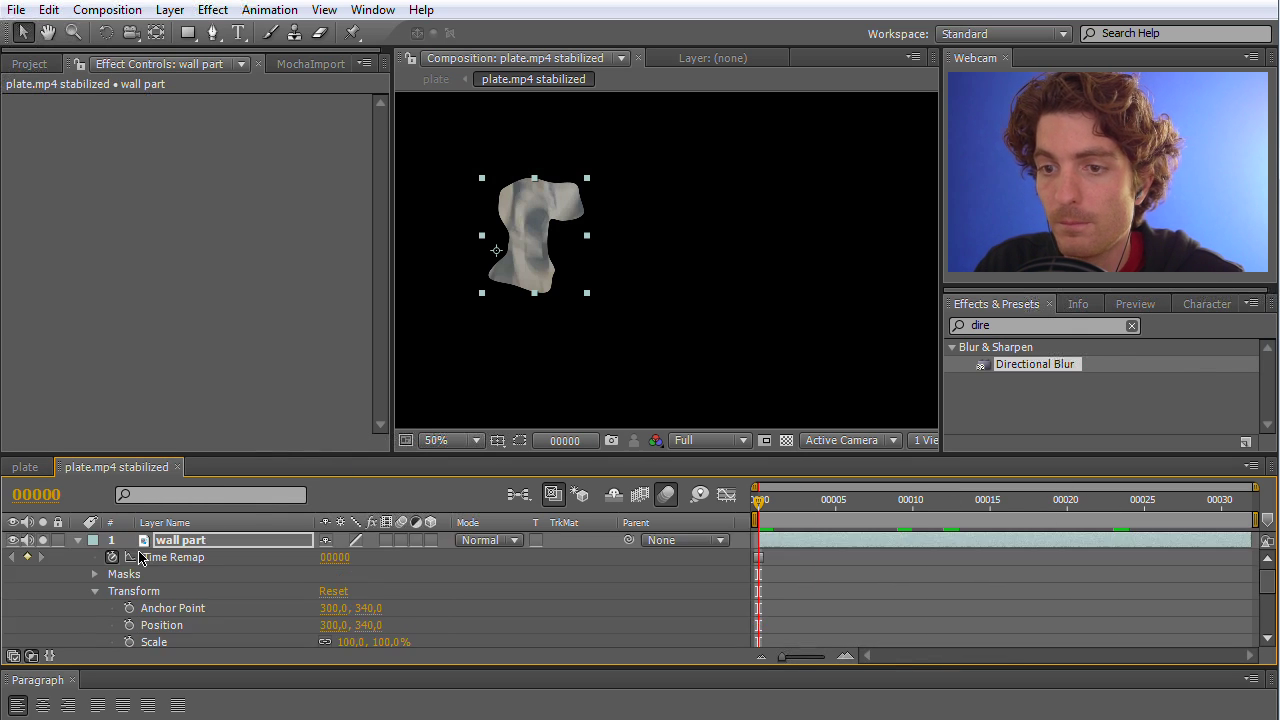
click(94, 592)
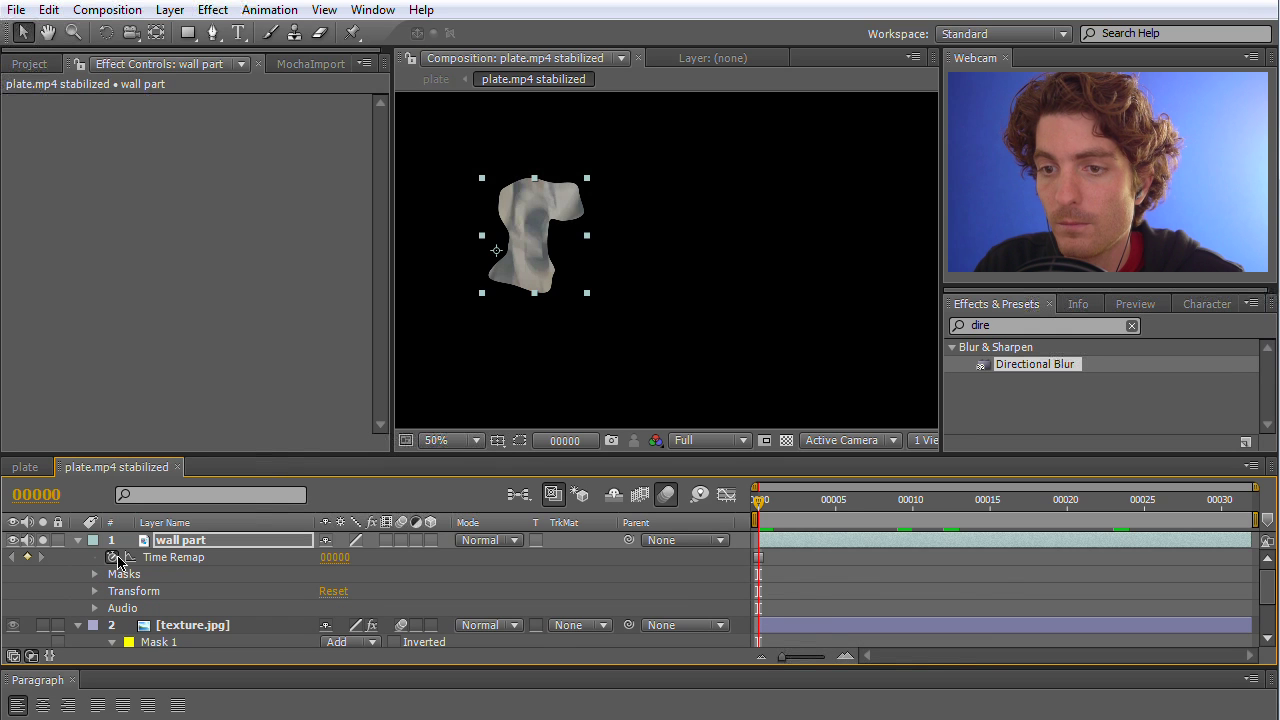
click(78, 541)
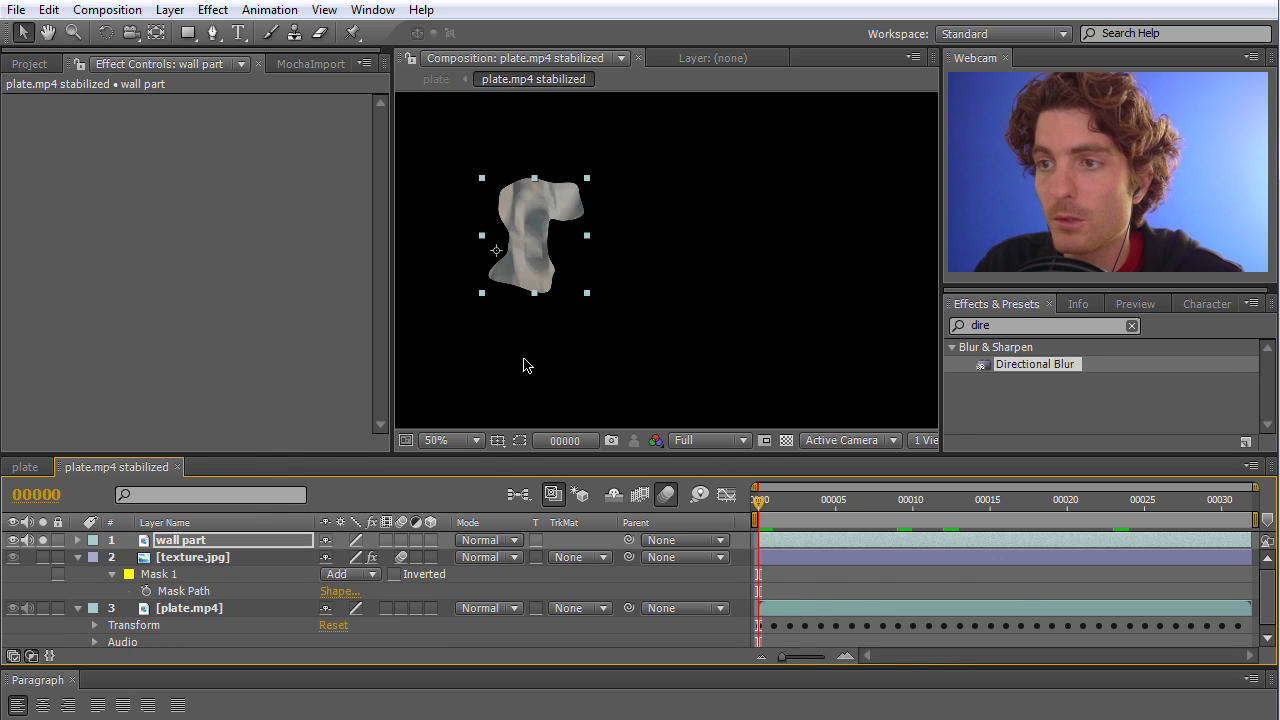
click(43, 540)
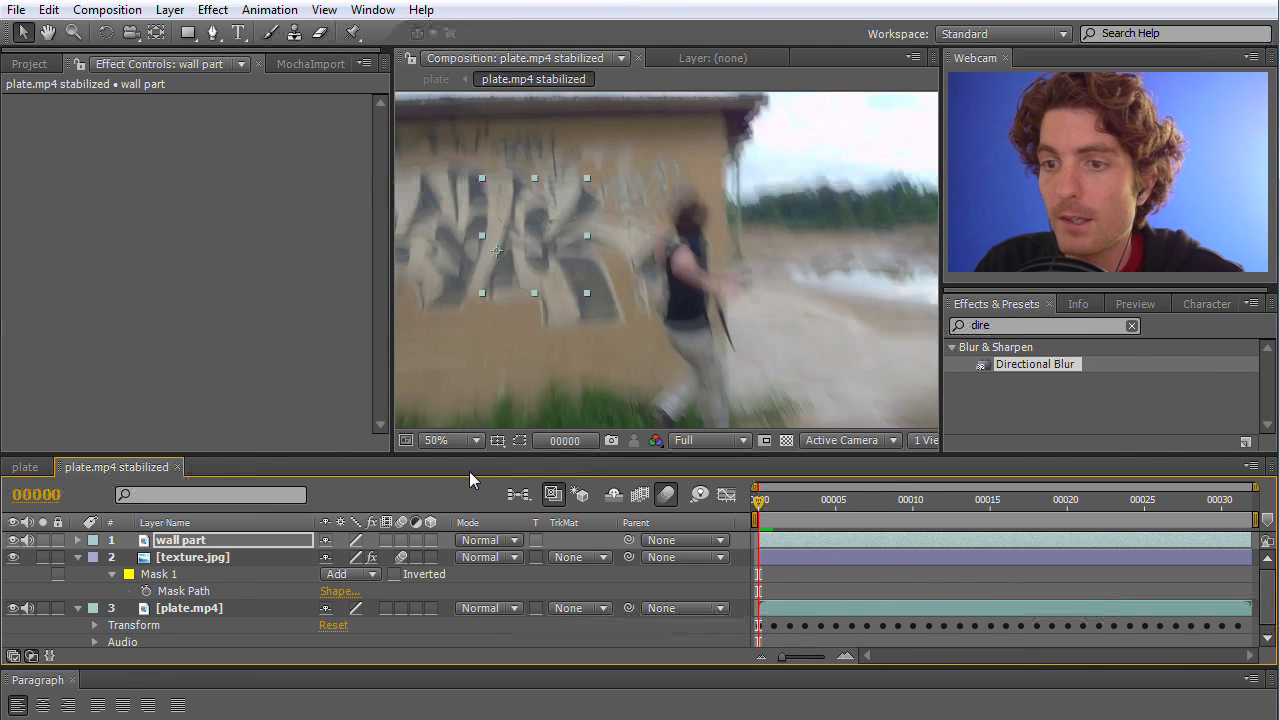
Reveal the wall part layer's Position and Rotation and set a starting keyframe for both at frame 0.
key(Return)
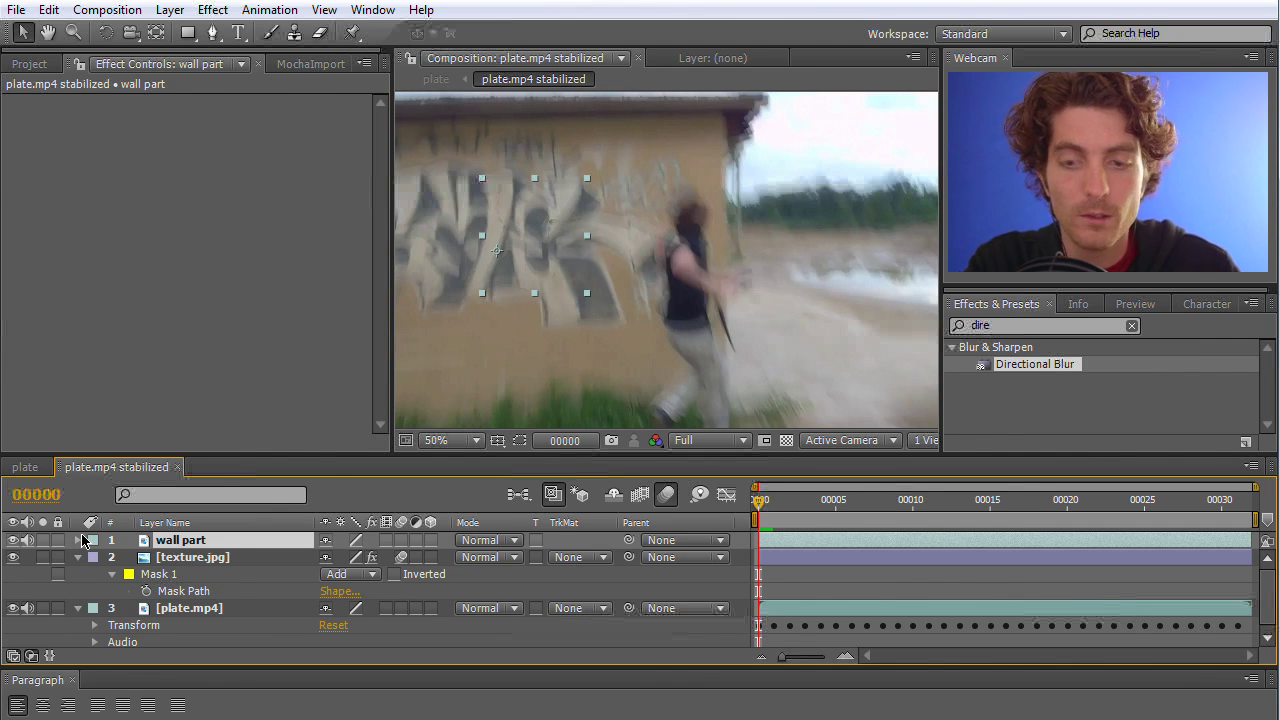
key(p)
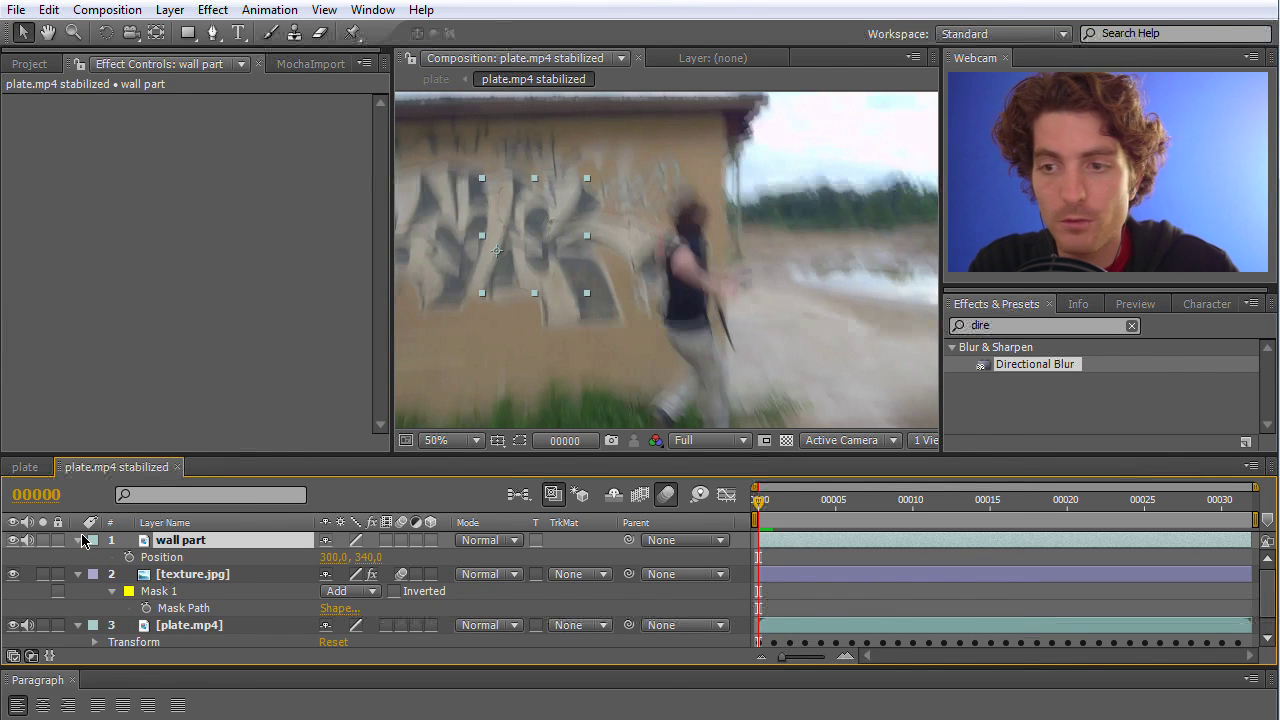
key(shift+r)
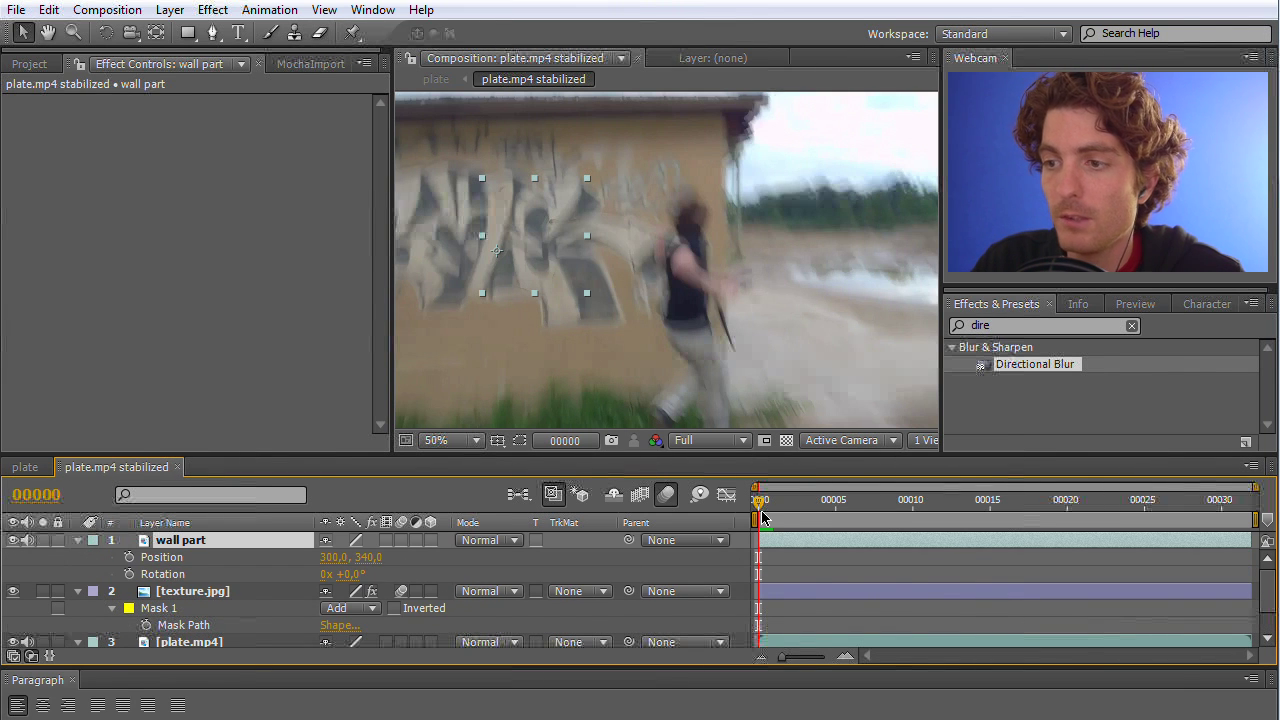
click(129, 557)
click(129, 574)
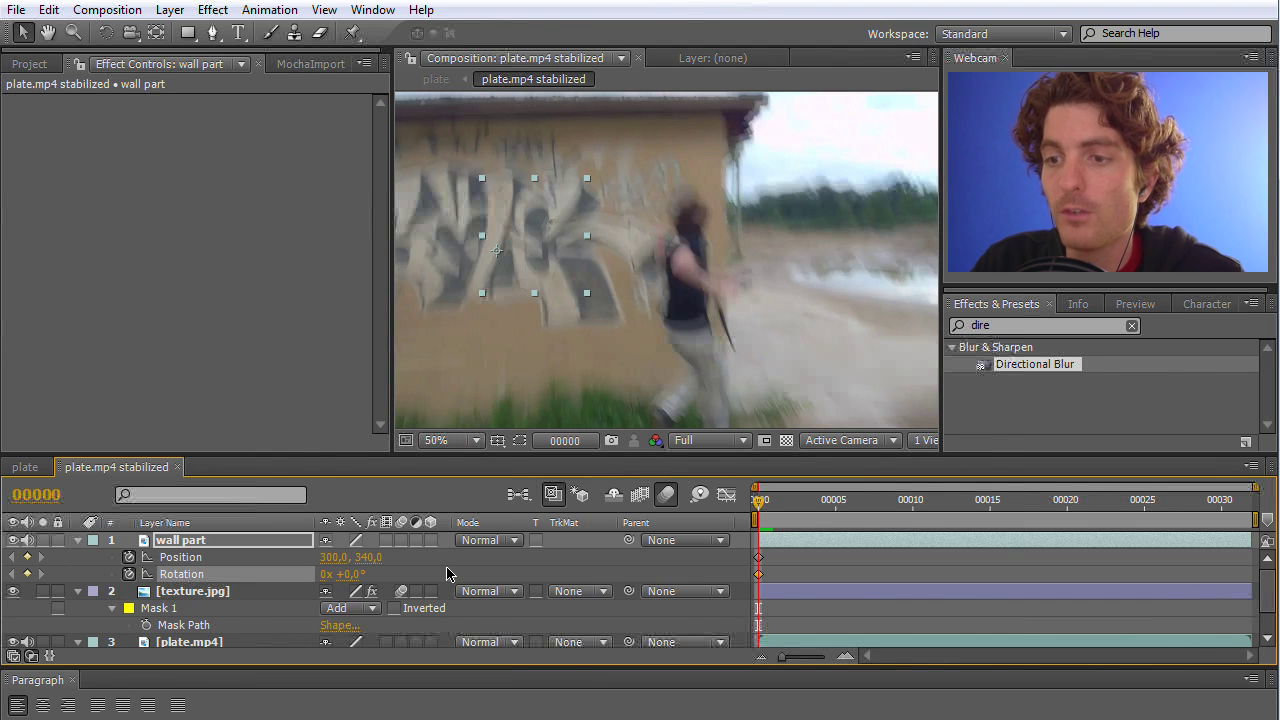
At frame 15, move the wall part straight down to about 328, 676 and rotate it clockwise, then preview the fall.
drag(757, 505, 990, 507)
drag(540, 250, 556, 389)
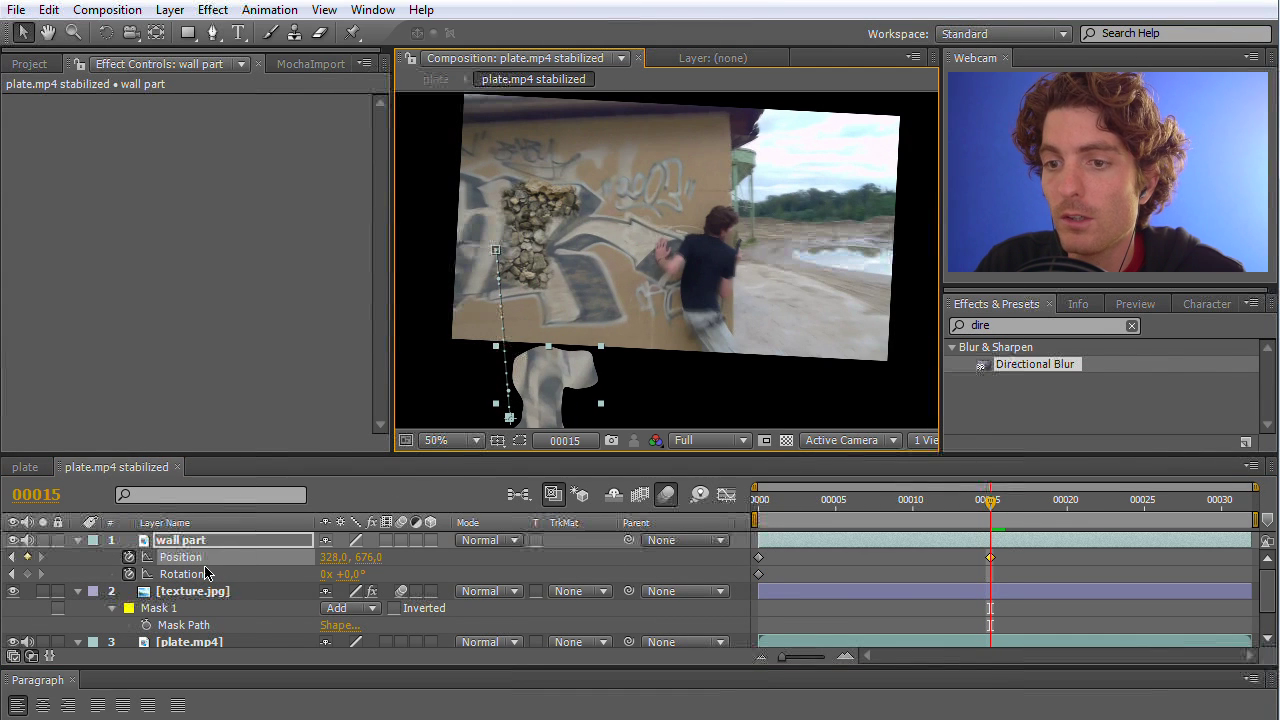
drag(350, 580, 446, 585)
drag(987, 508, 805, 527)
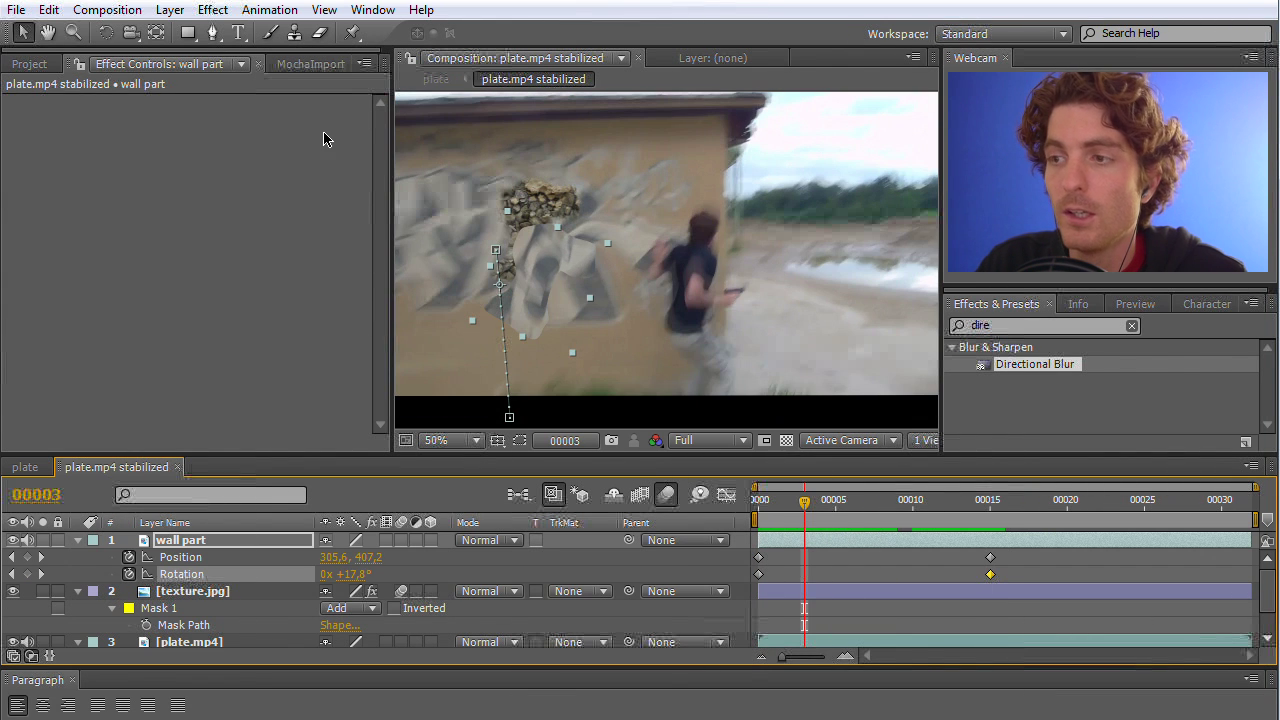
Apply the Drop Shadow effect to the wall part layer and set its Softness to 34.
click(1016, 327)
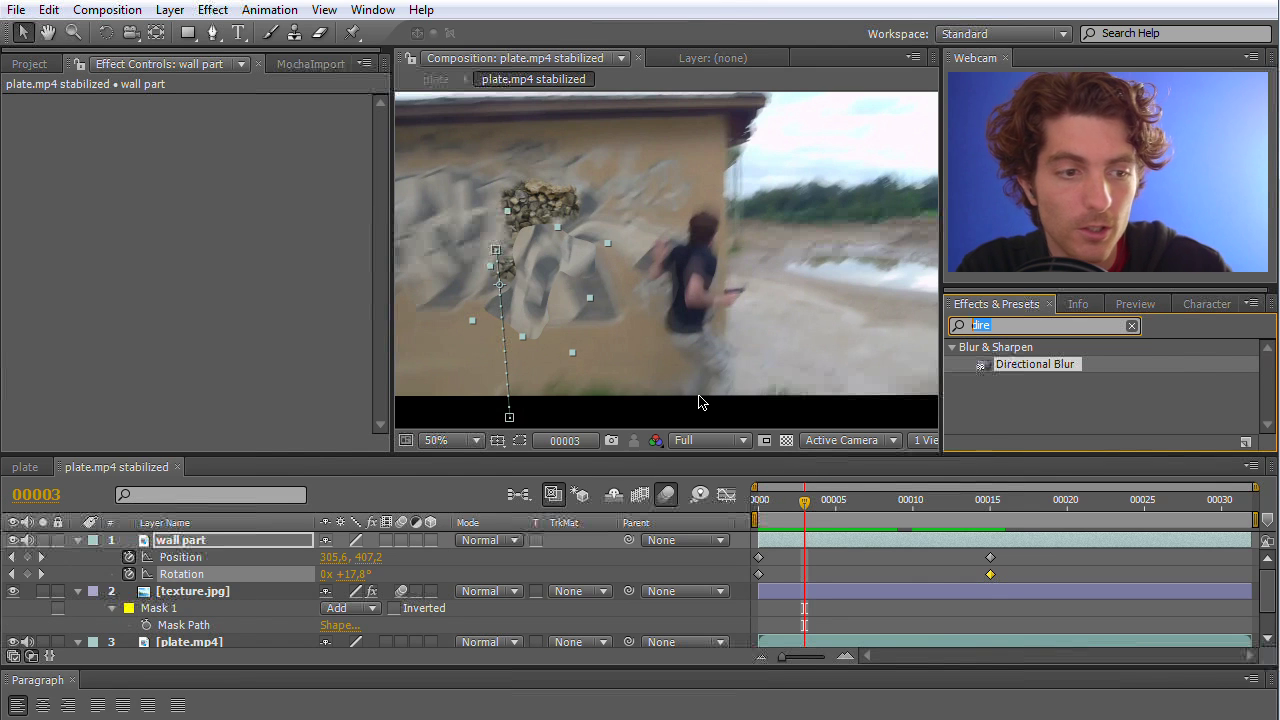
text(drop)
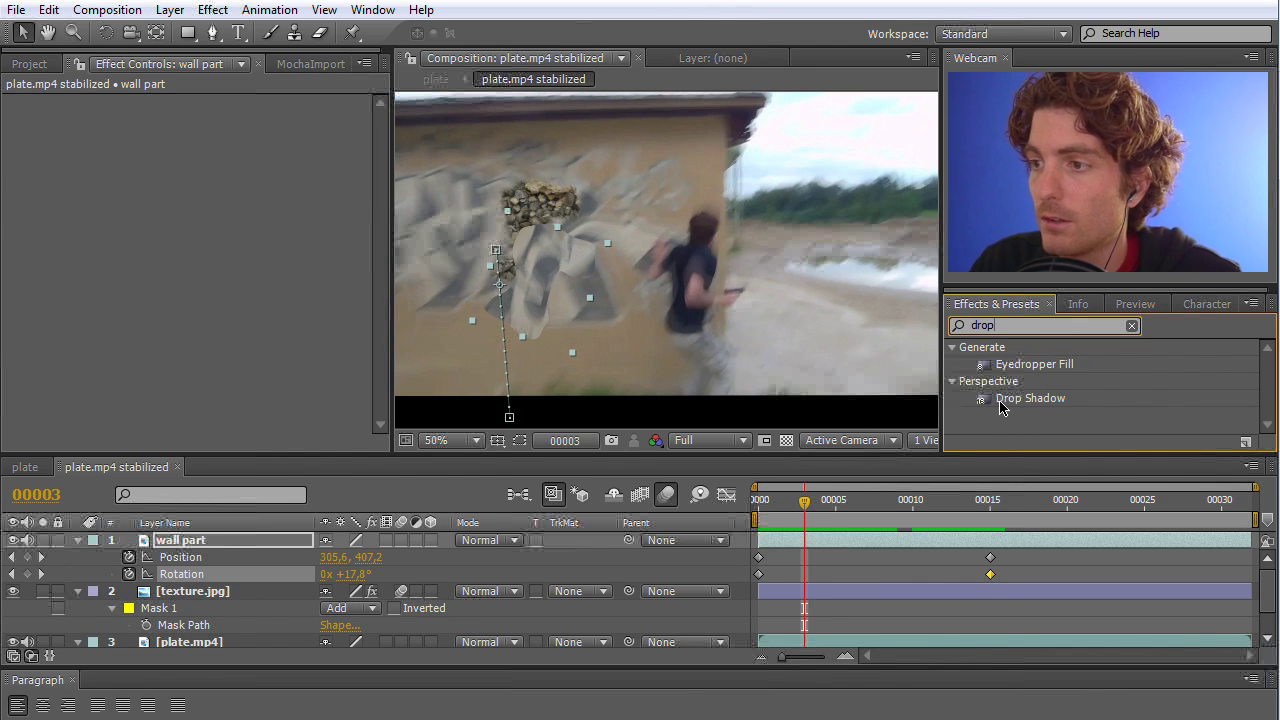
drag(1002, 405, 200, 545)
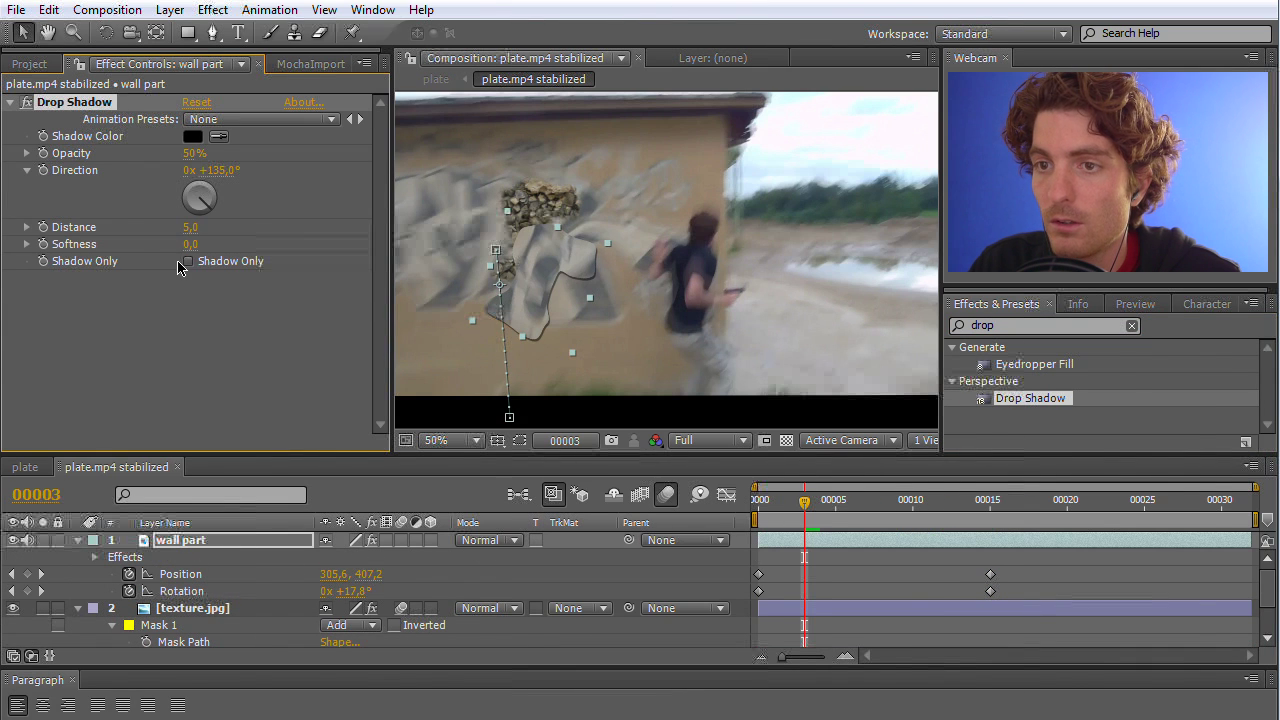
drag(190, 250, 231, 256)
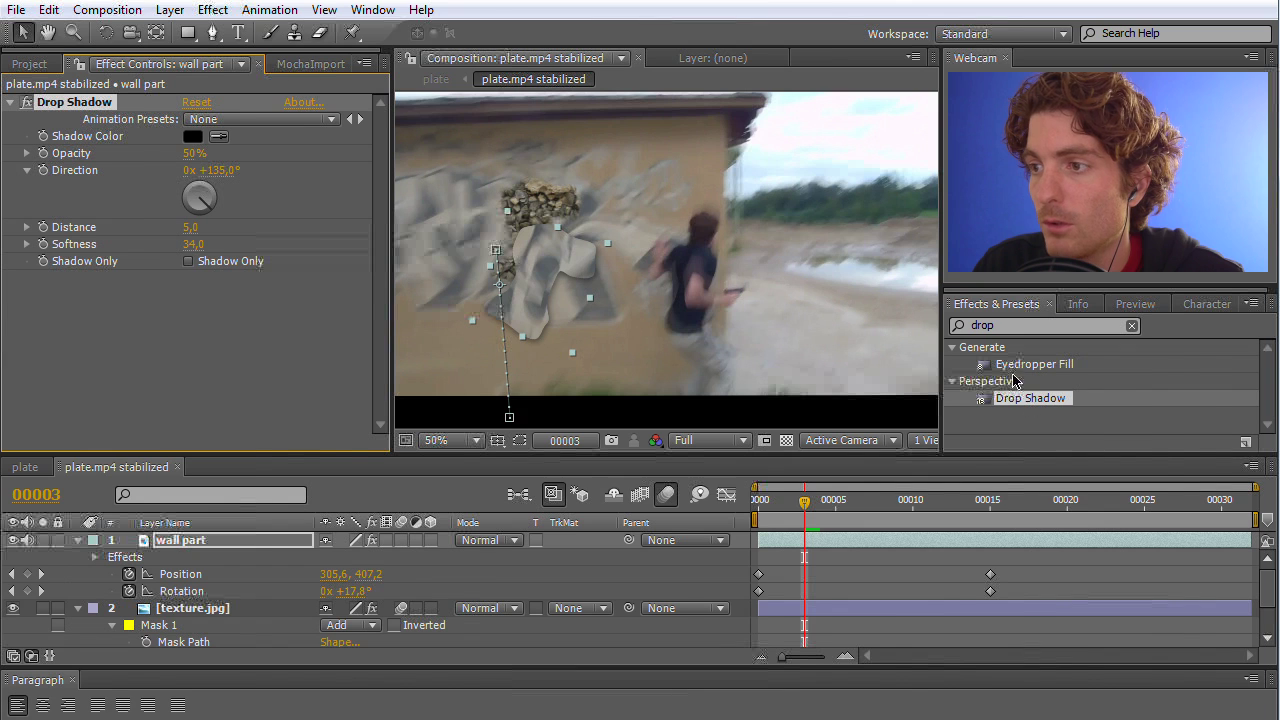
Copy the Roughen Edges effect from texture.jpg to the wall part layer and place it above Drop Shadow.
click(198, 610)
click(77, 190)
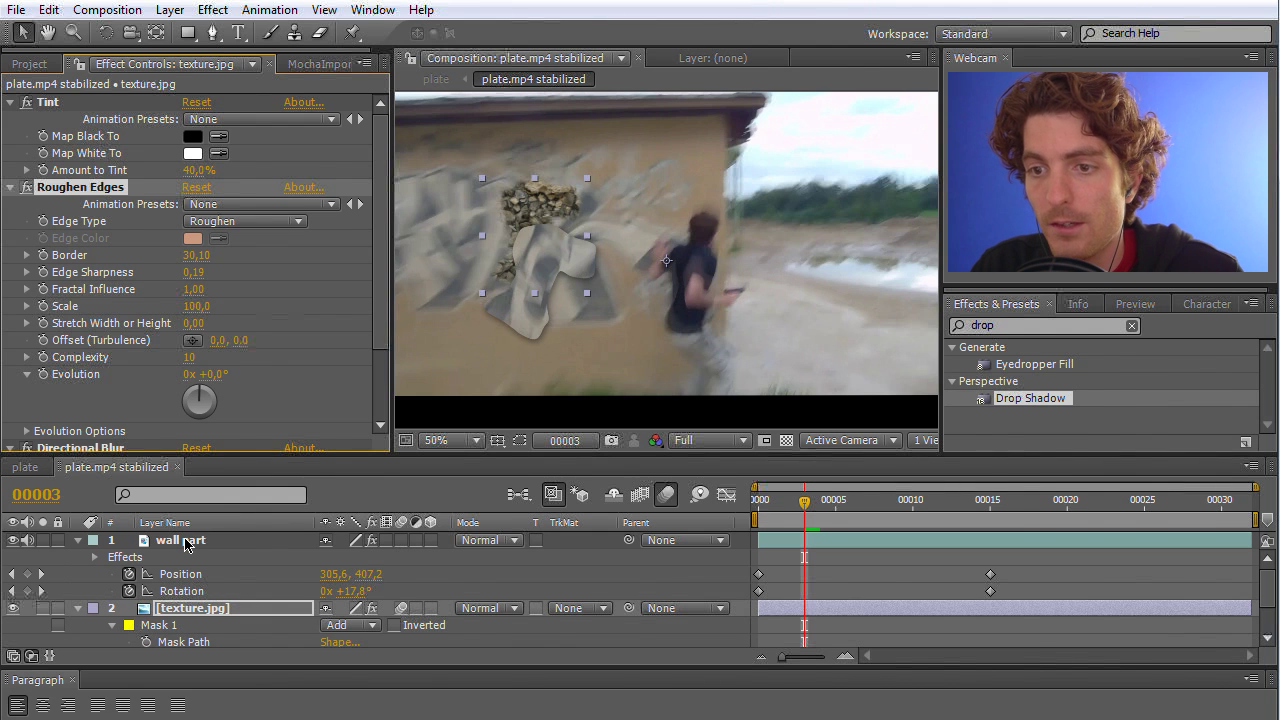
click(185, 541)
key(ctrl+v)
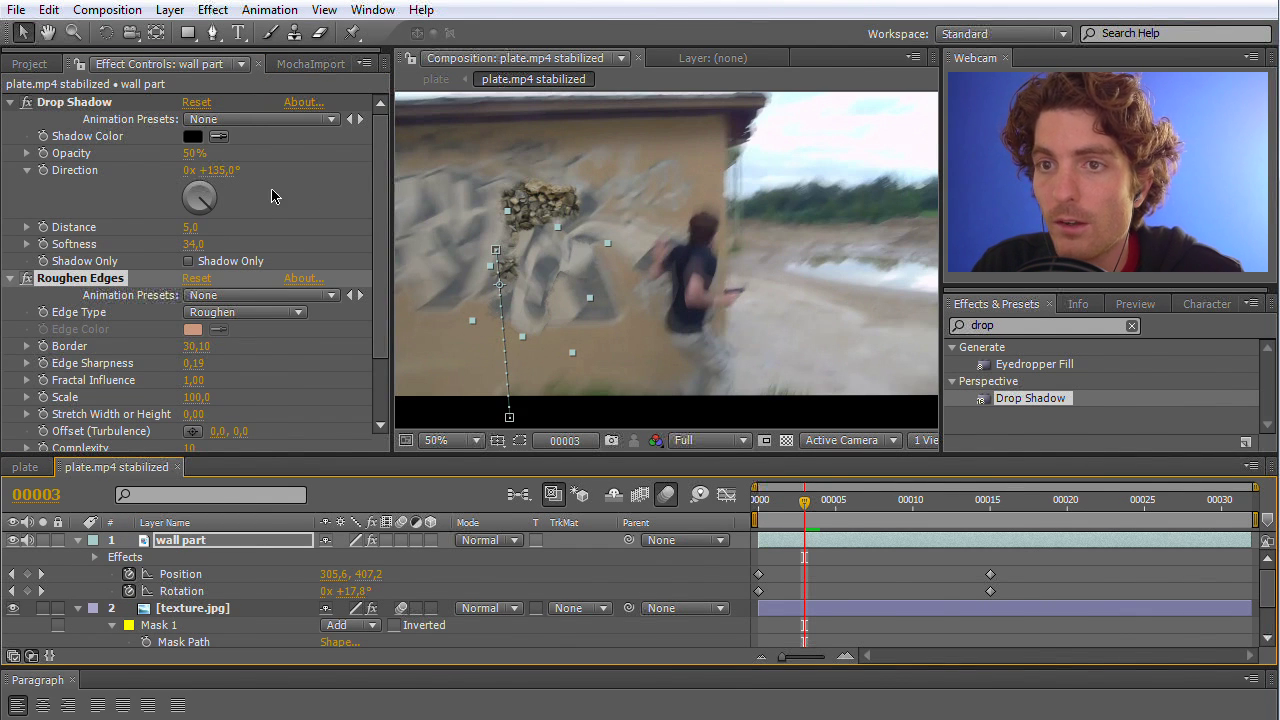
drag(70, 278, 68, 104)
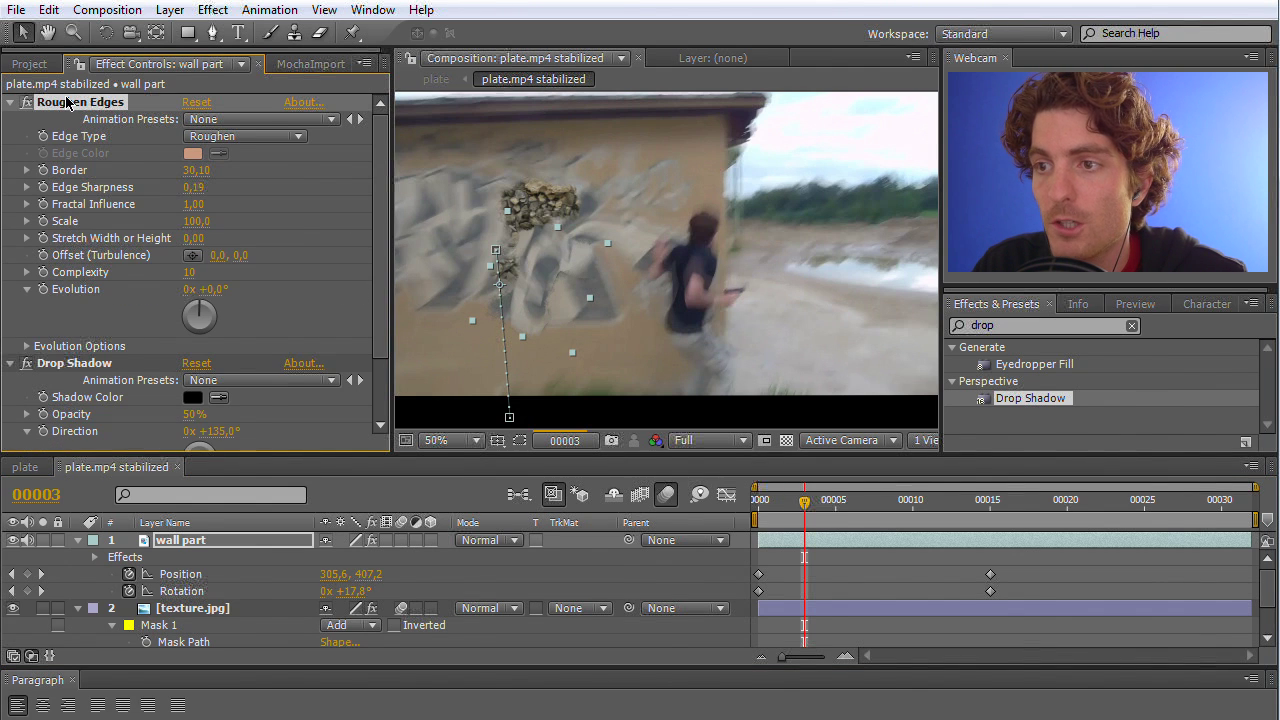
Set the Border of the wall part layer's Roughen Edges effect to 8.30 and return to frame 0.
click(510, 336)
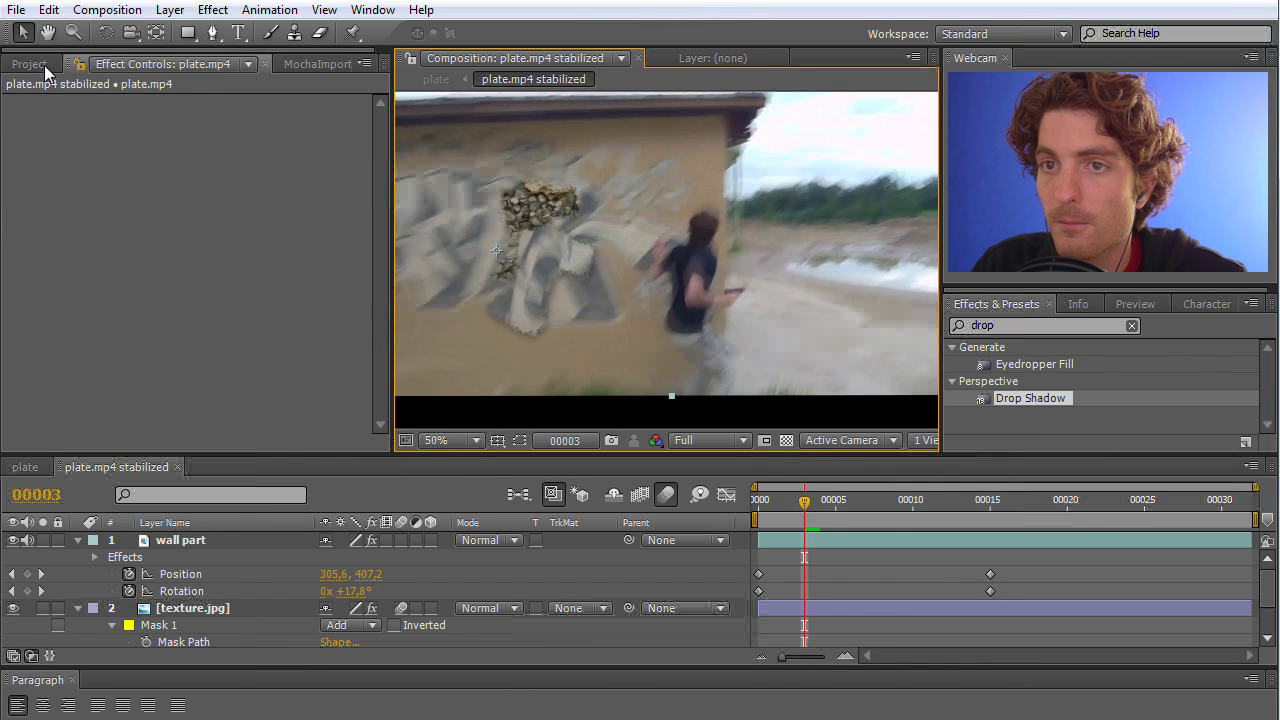
click(330, 66)
click(192, 63)
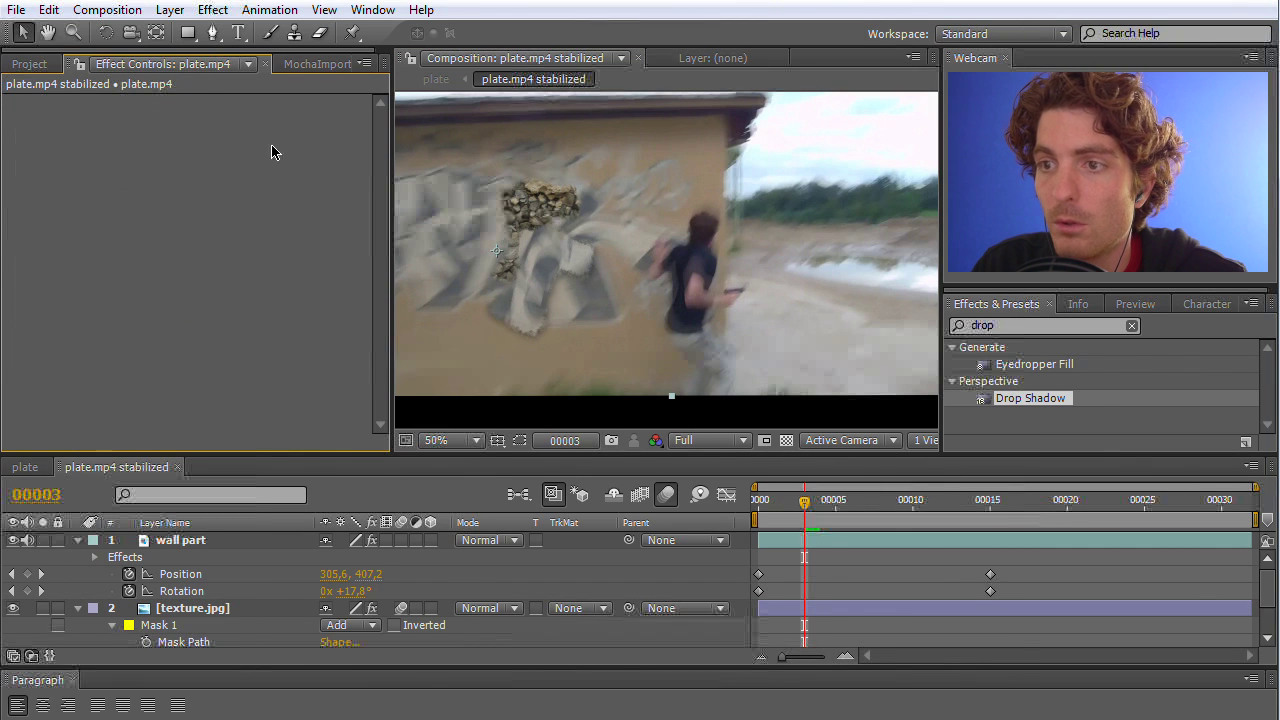
click(175, 545)
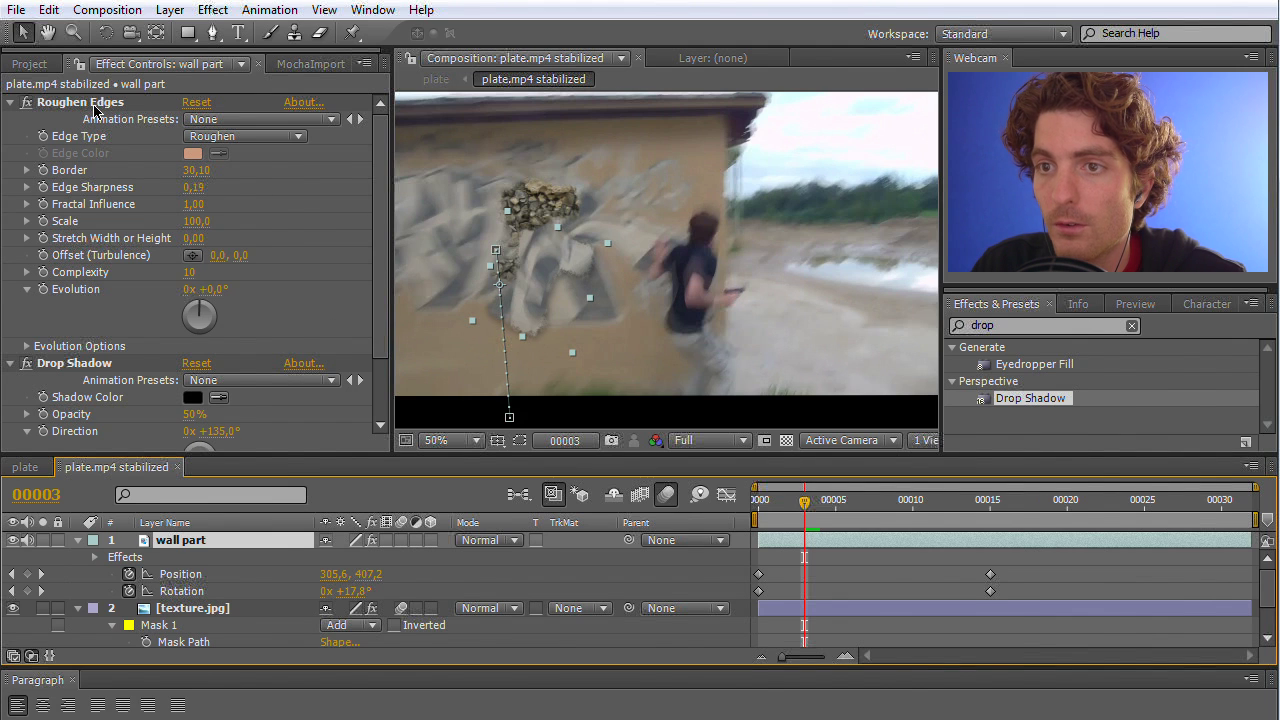
drag(198, 172, 24, 176)
drag(196, 179, 140, 177)
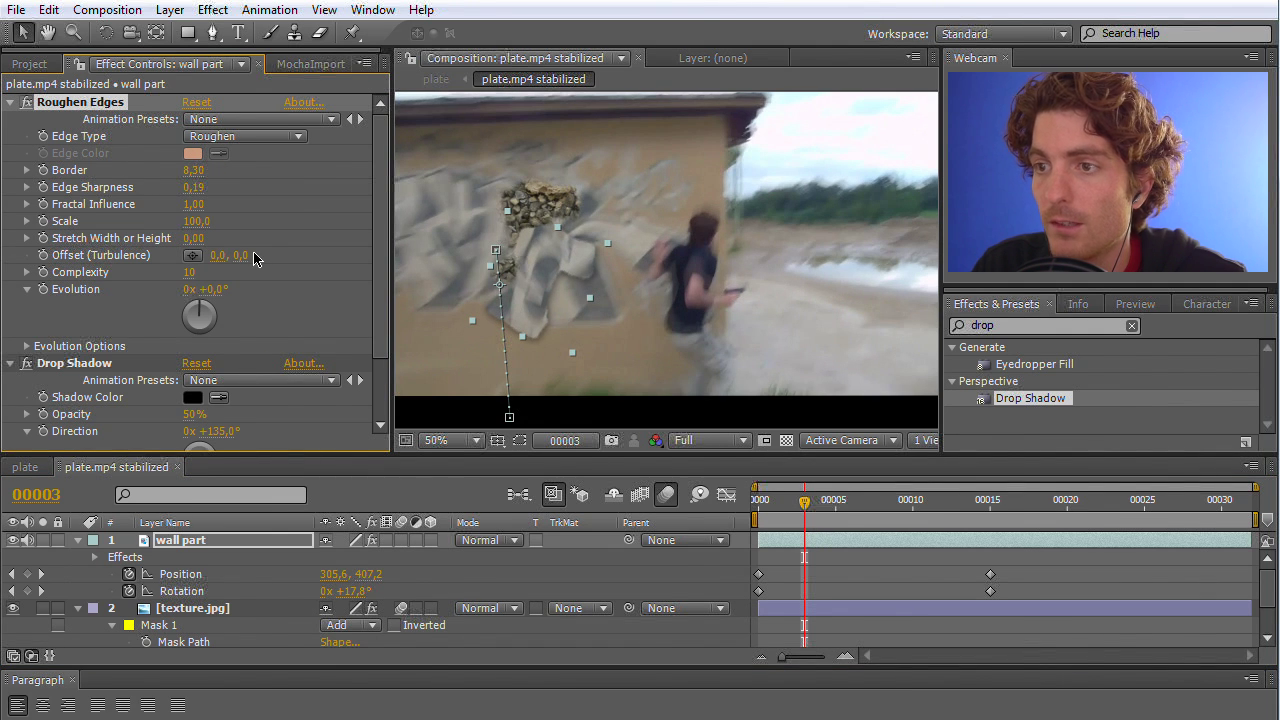
drag(806, 512, 727, 497)
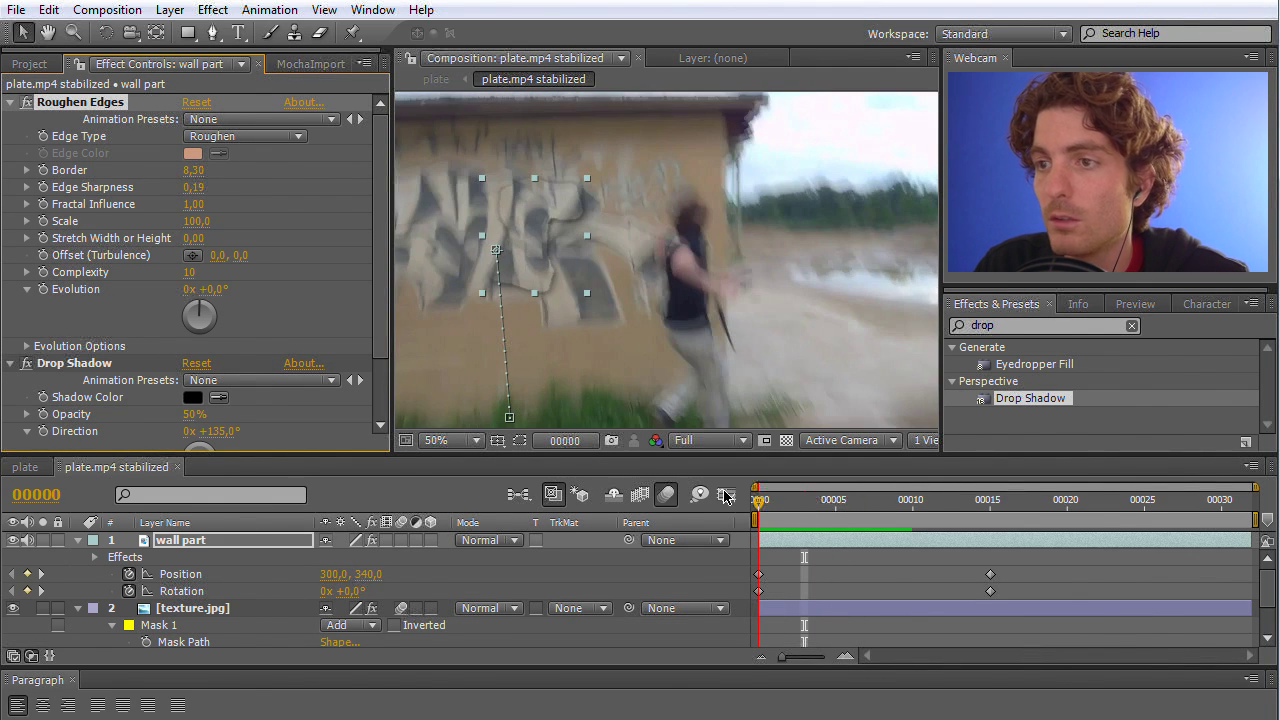
click(167, 541)
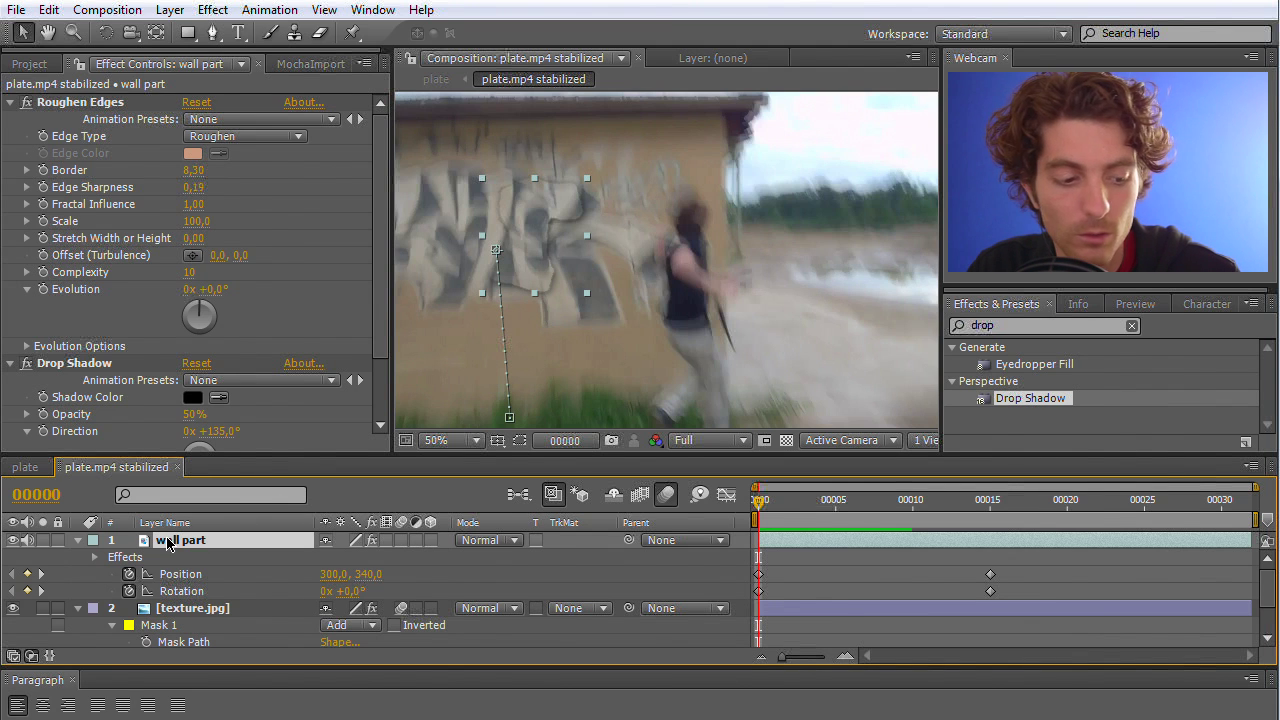
key(ctrl+d)
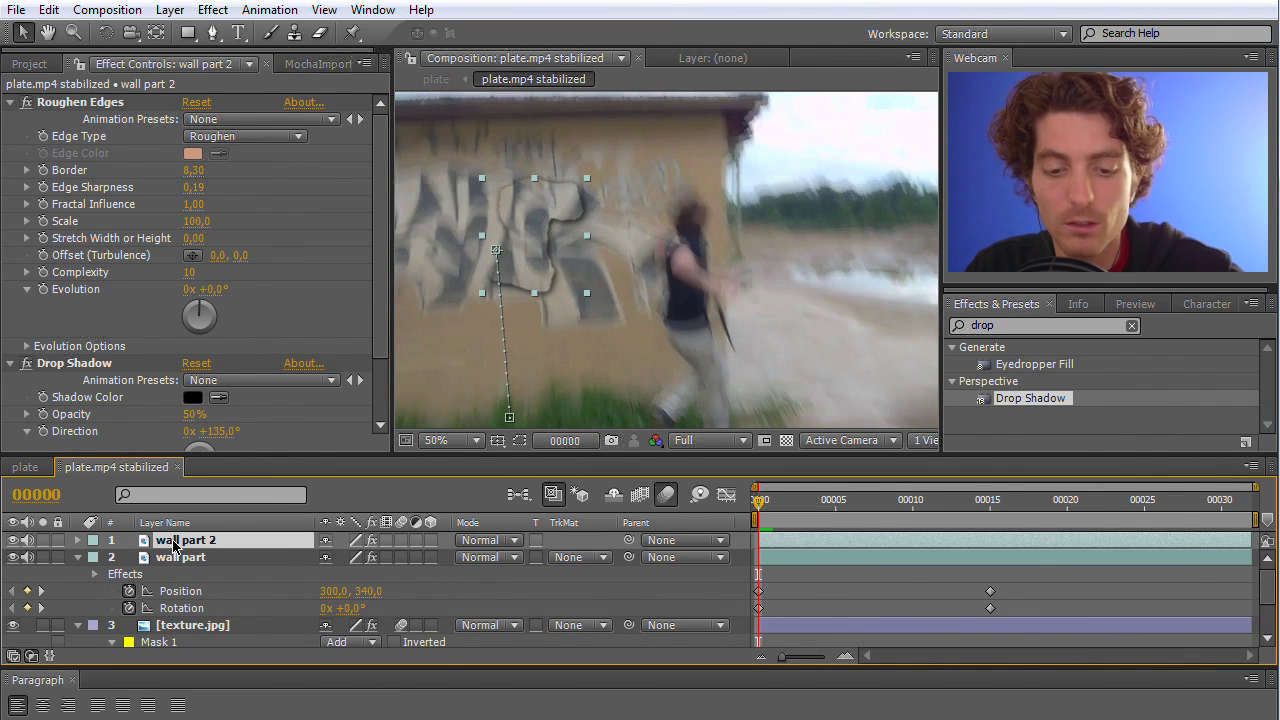
key(Delete)
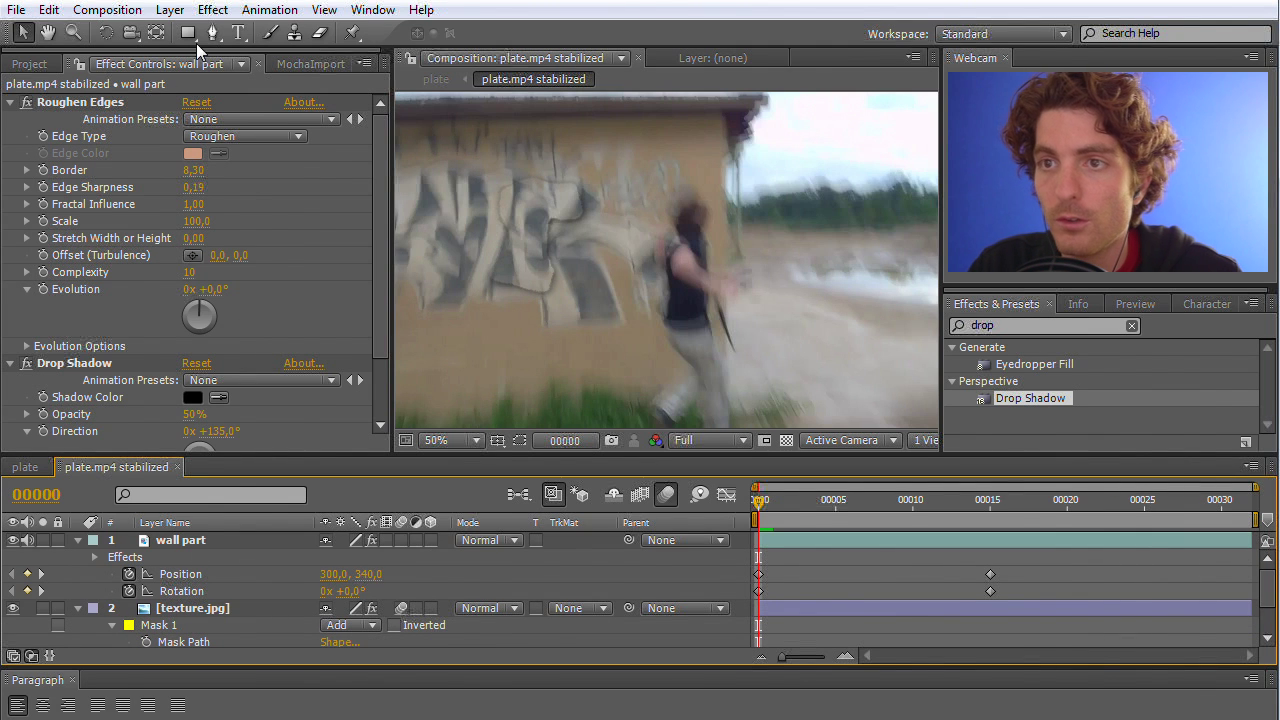
Show mask outlines and draw a closed second mask with the Pen tool around the lower half of the wall part cutout.
click(180, 540)
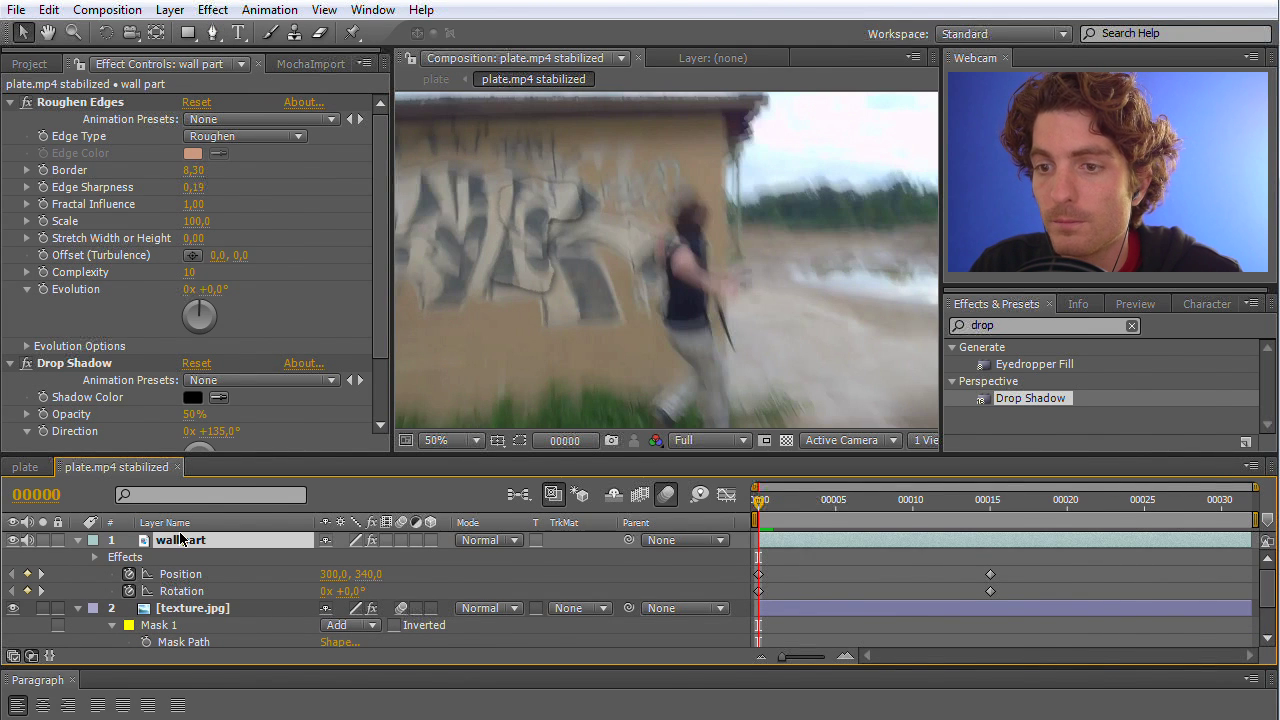
click(520, 441)
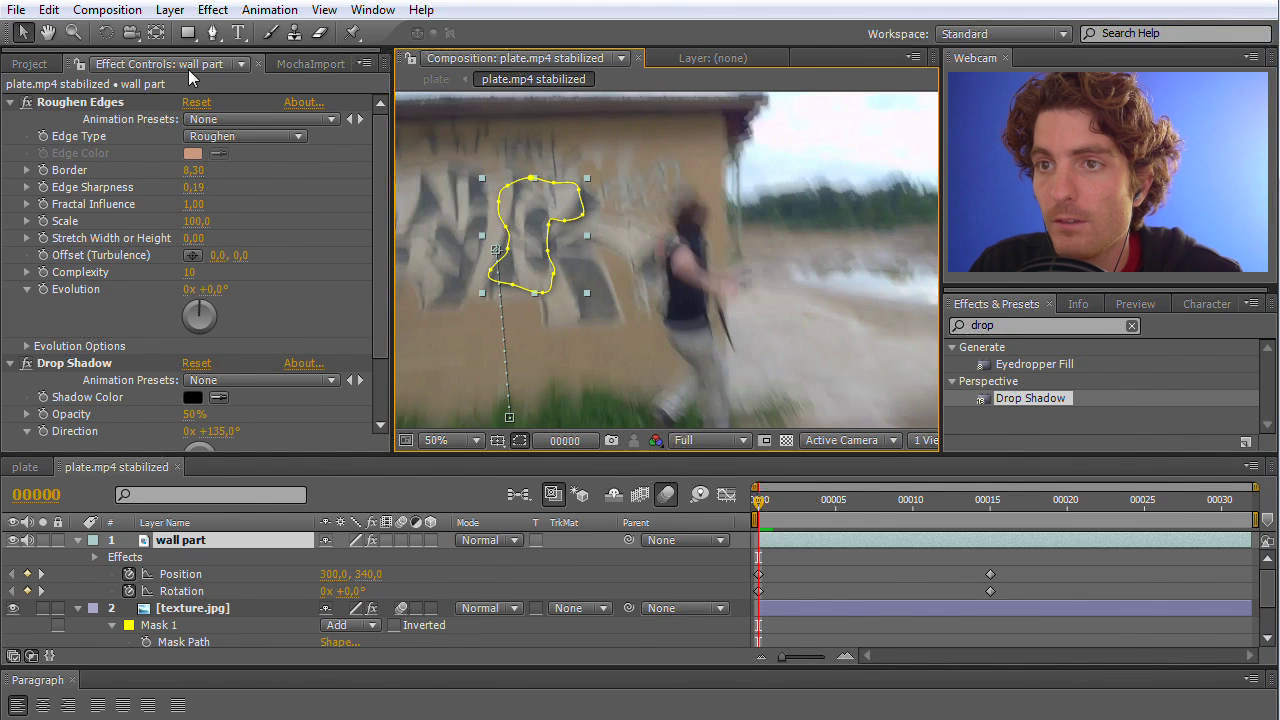
key(g)
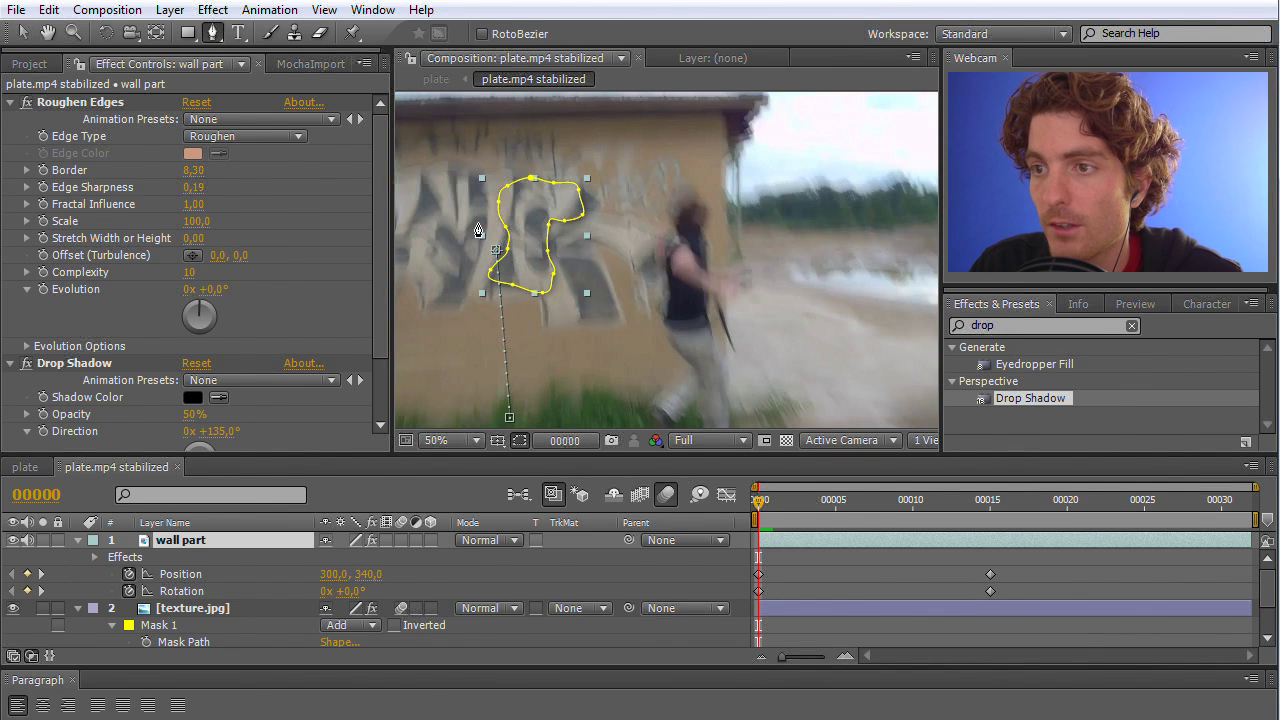
click(467, 214)
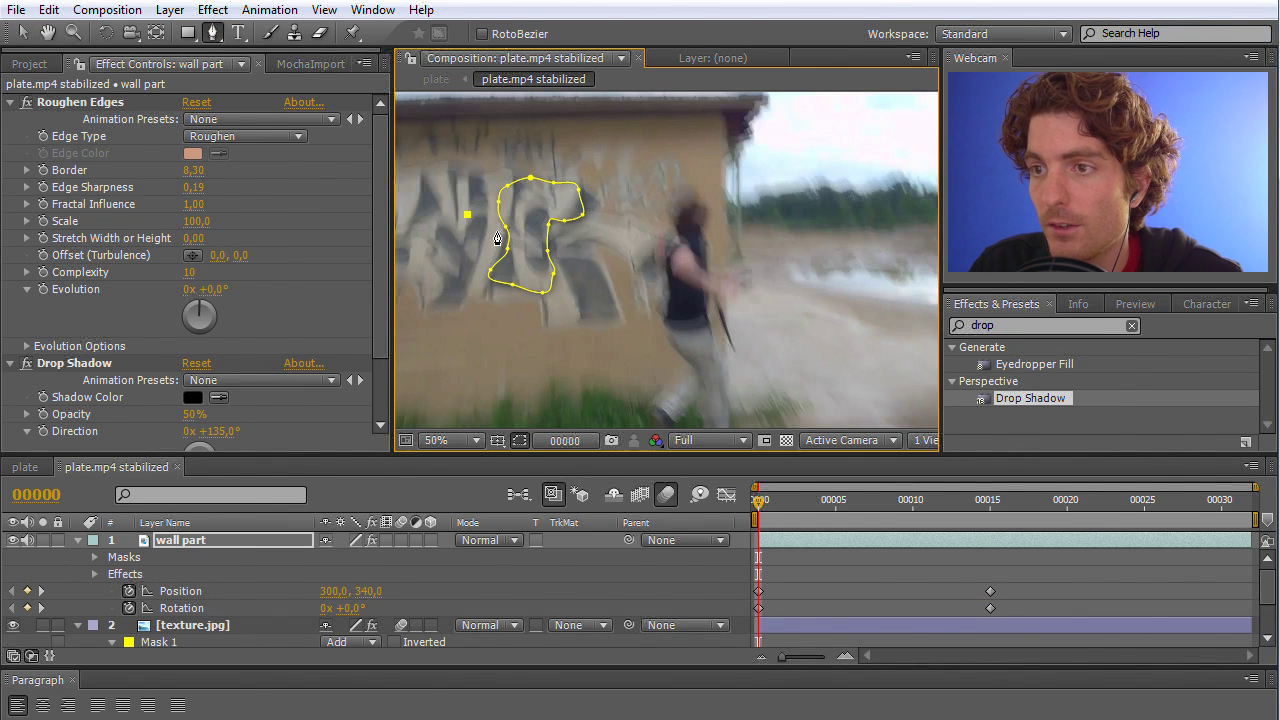
click(548, 220)
click(568, 228)
click(580, 236)
click(595, 263)
click(583, 288)
click(545, 318)
drag(455, 297, 441, 263)
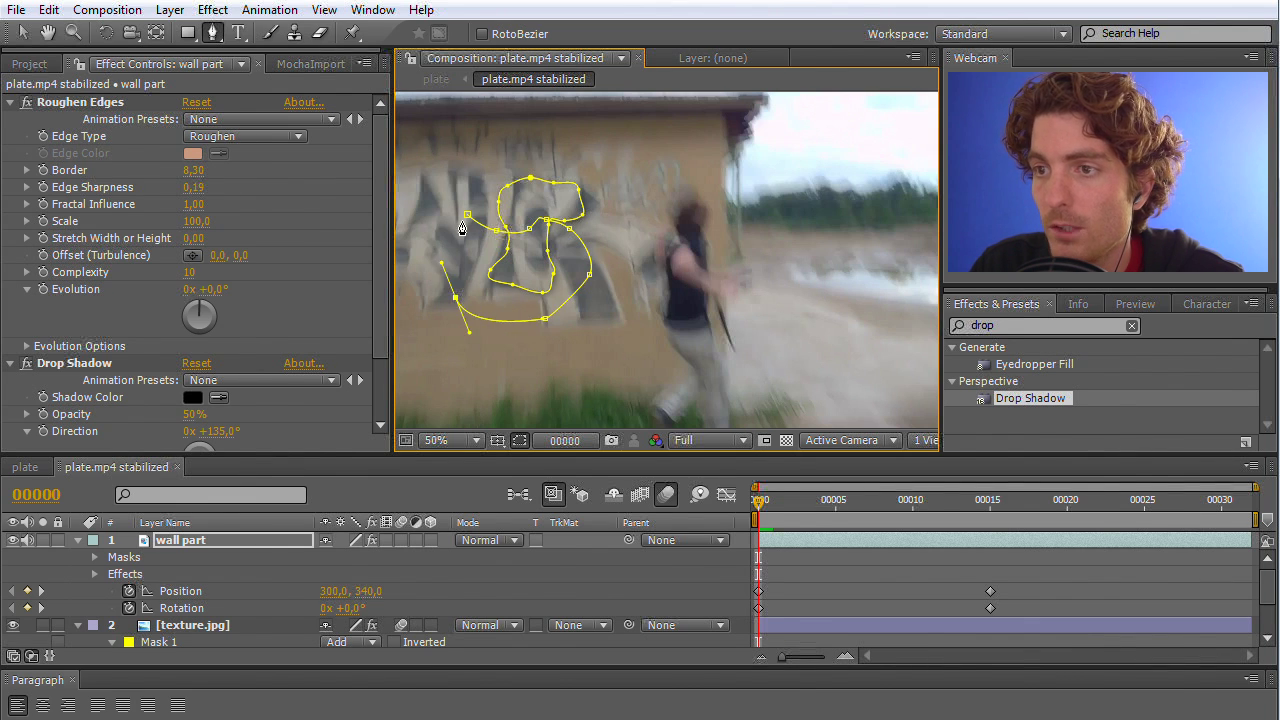
click(467, 216)
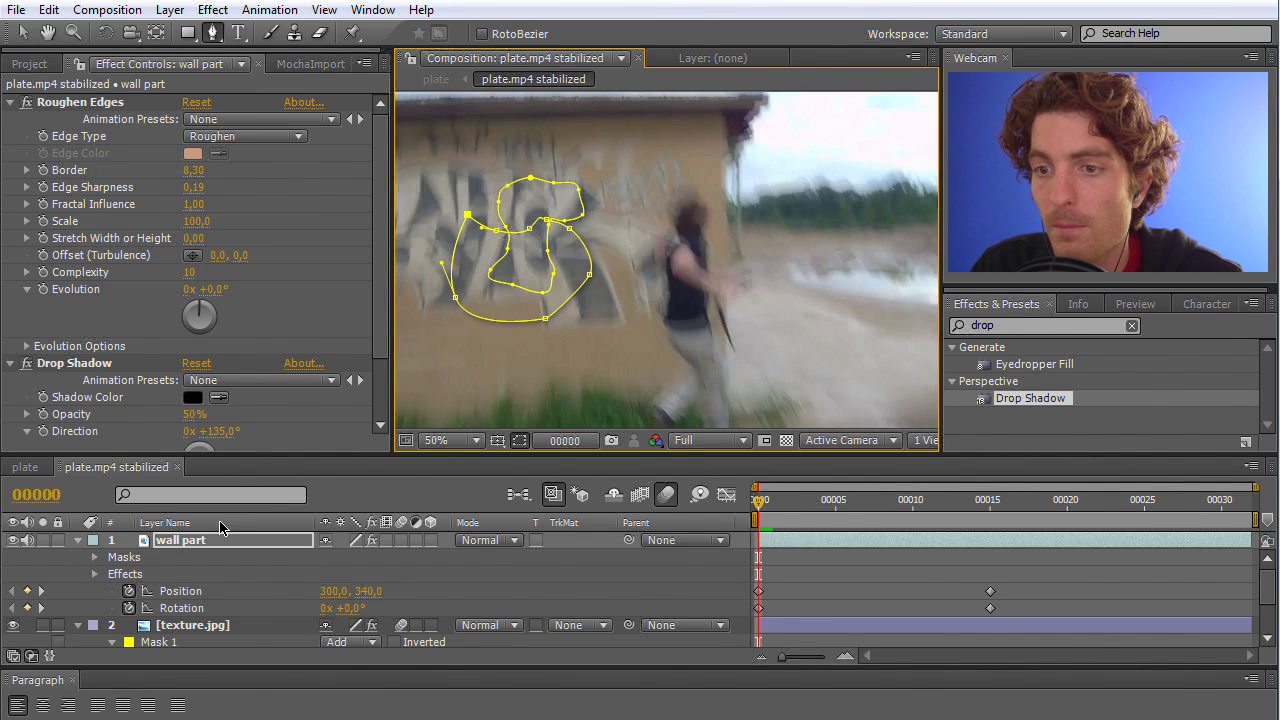
Duplicate the wall part layer and reveal the mask paths of both the original and the copy.
click(183, 549)
key(ctrl+d)
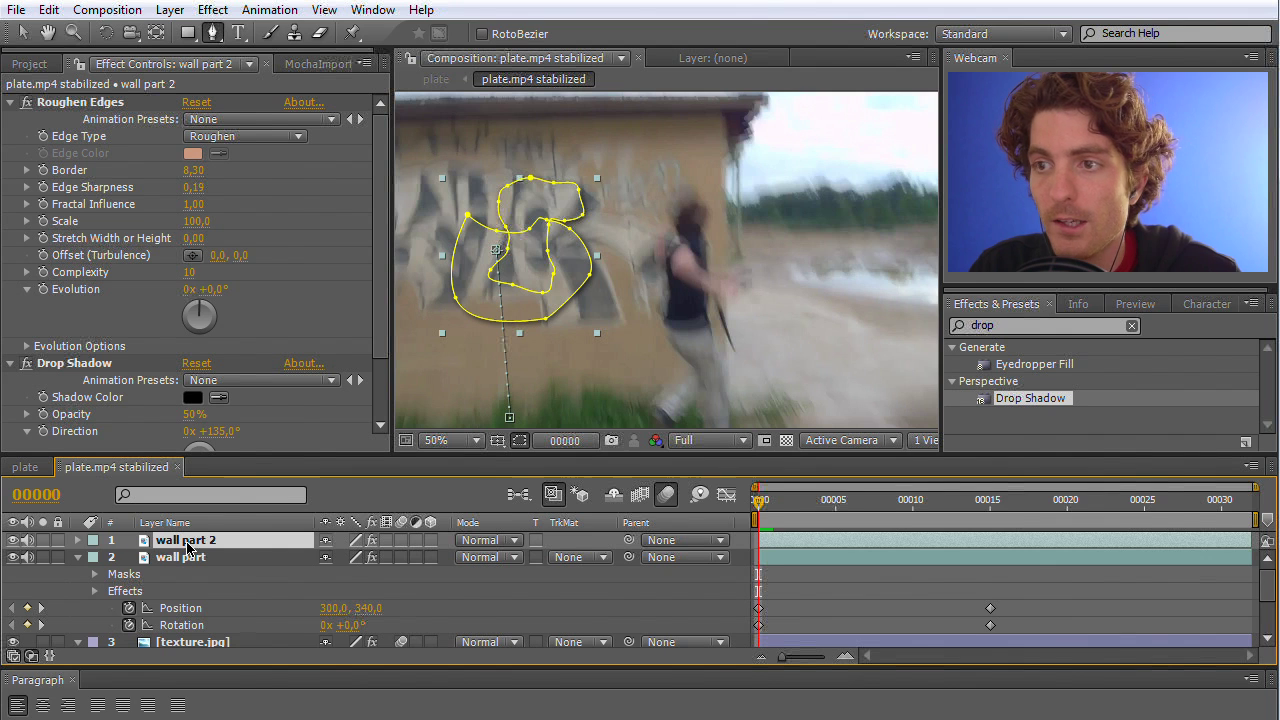
key(m)
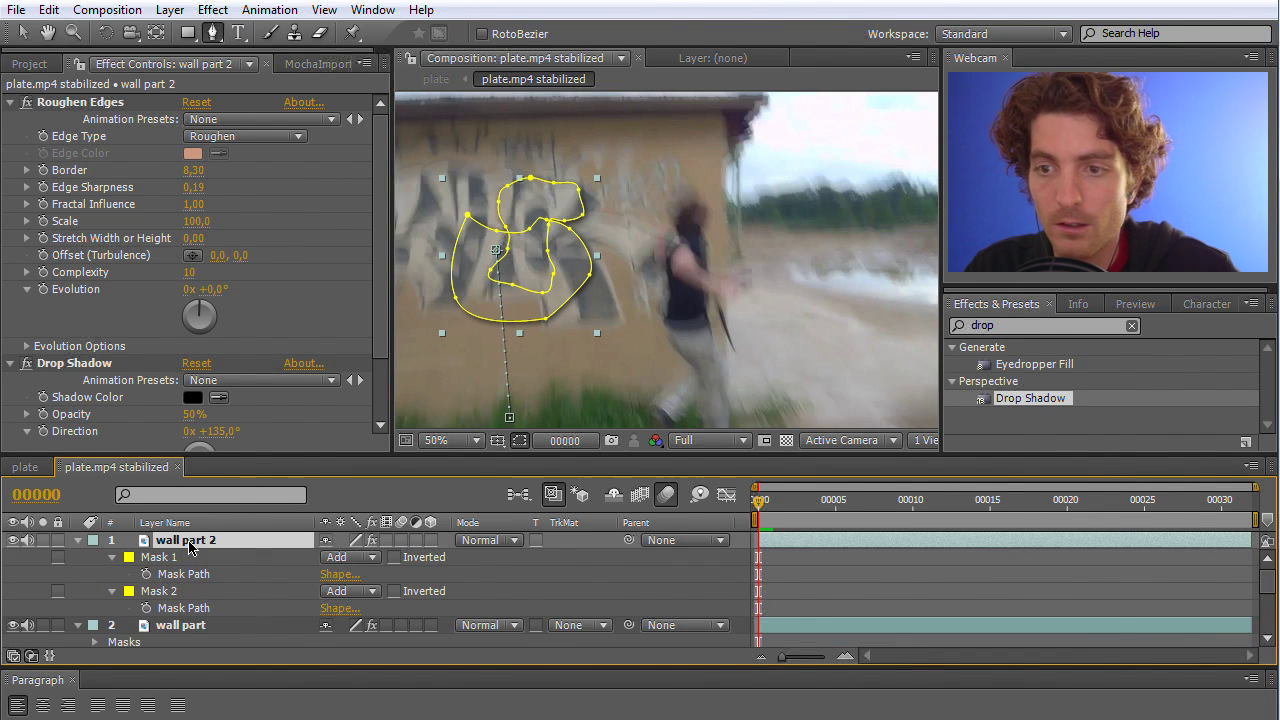
click(175, 627)
key(m)
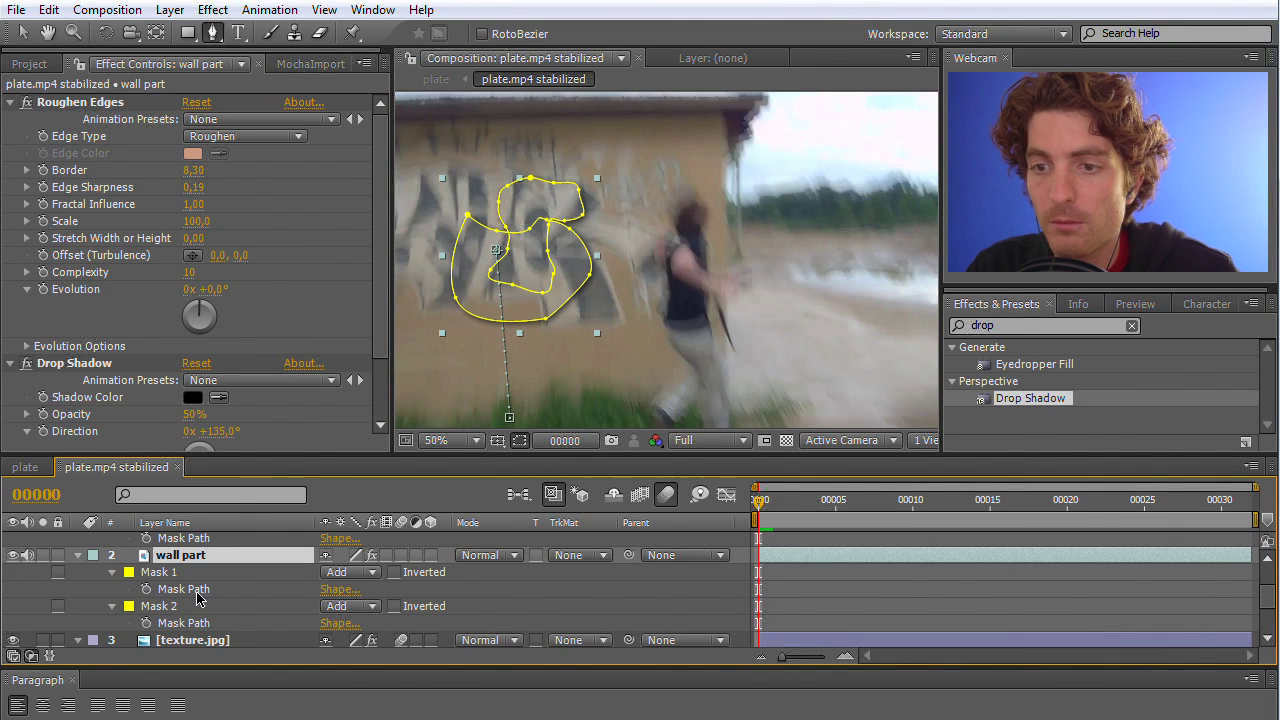
scroll(227, 583, up, 2)
scroll(212, 586, down, 3)
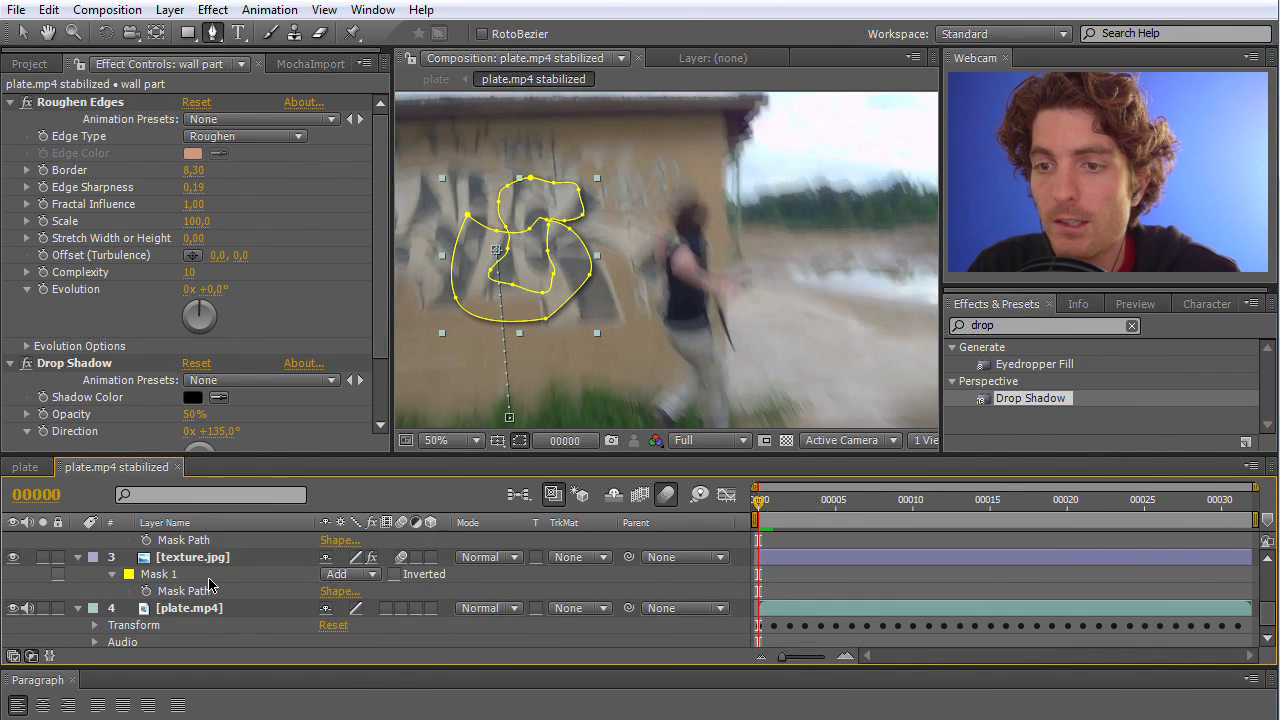
scroll(217, 597, up, 2)
scroll(218, 597, up, 2)
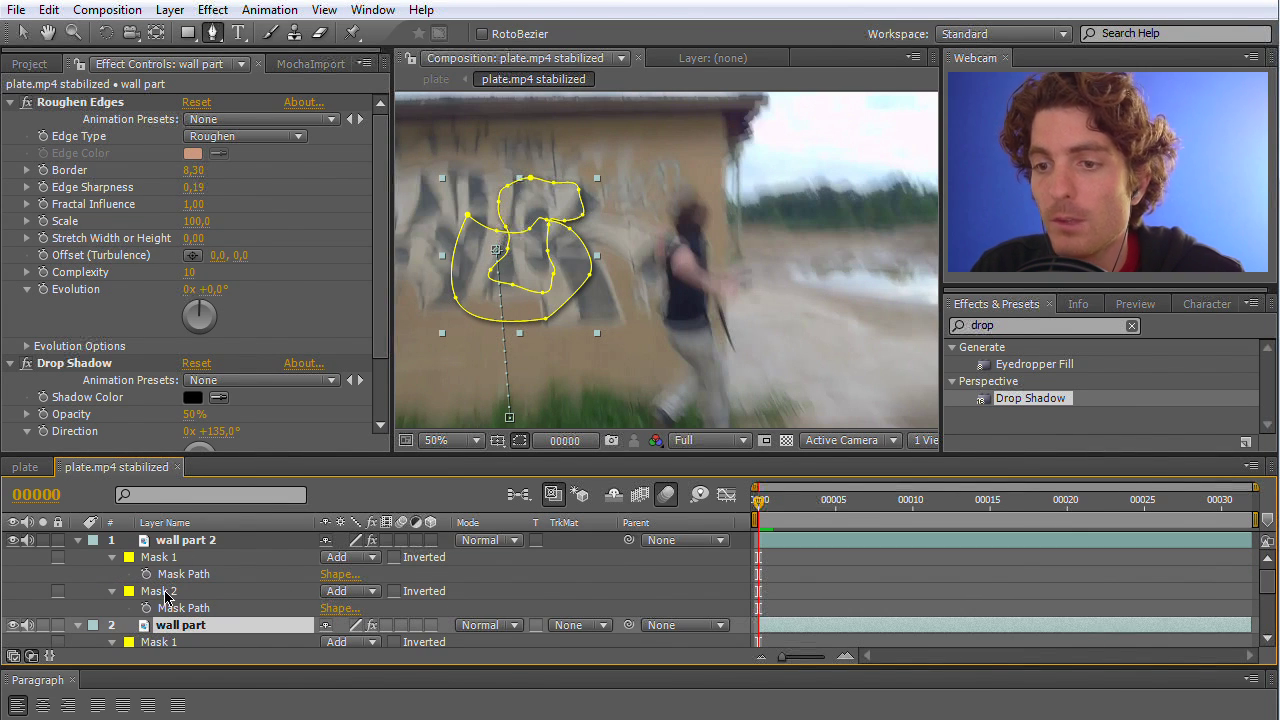
Set Mask 2 of the wall part 2 layer to Subtract and collapse that layer.
click(350, 594)
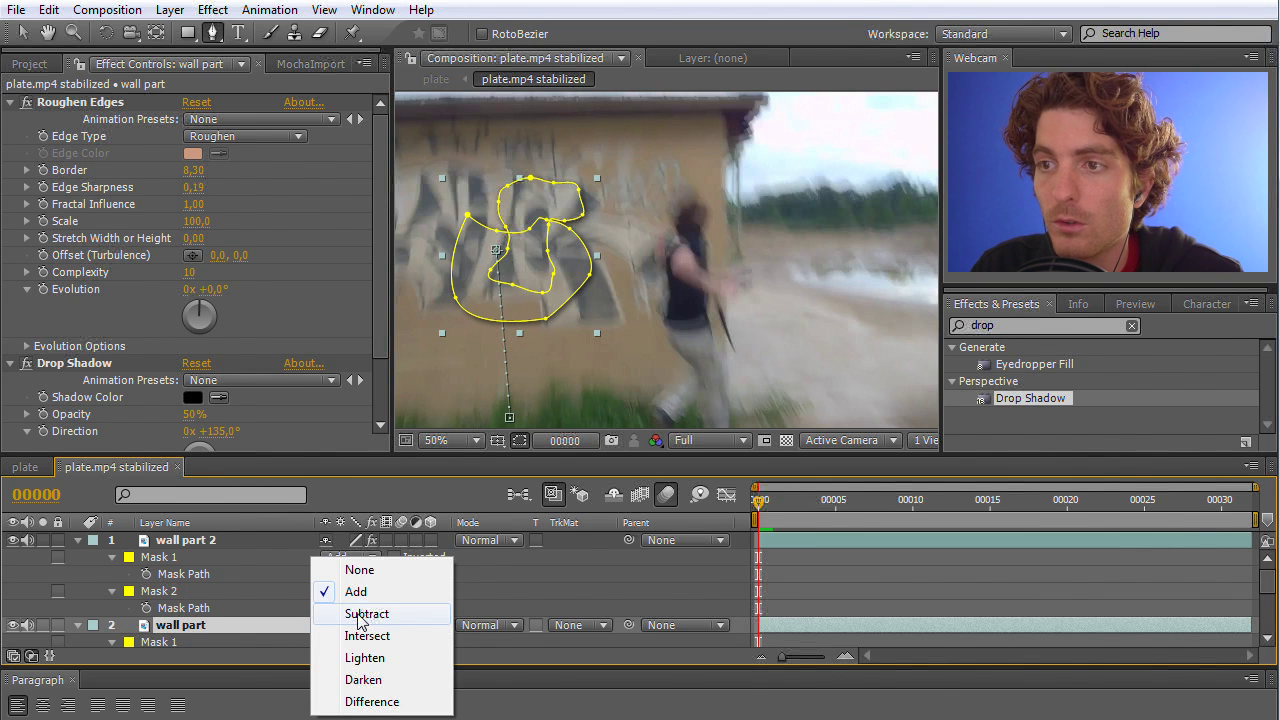
click(360, 617)
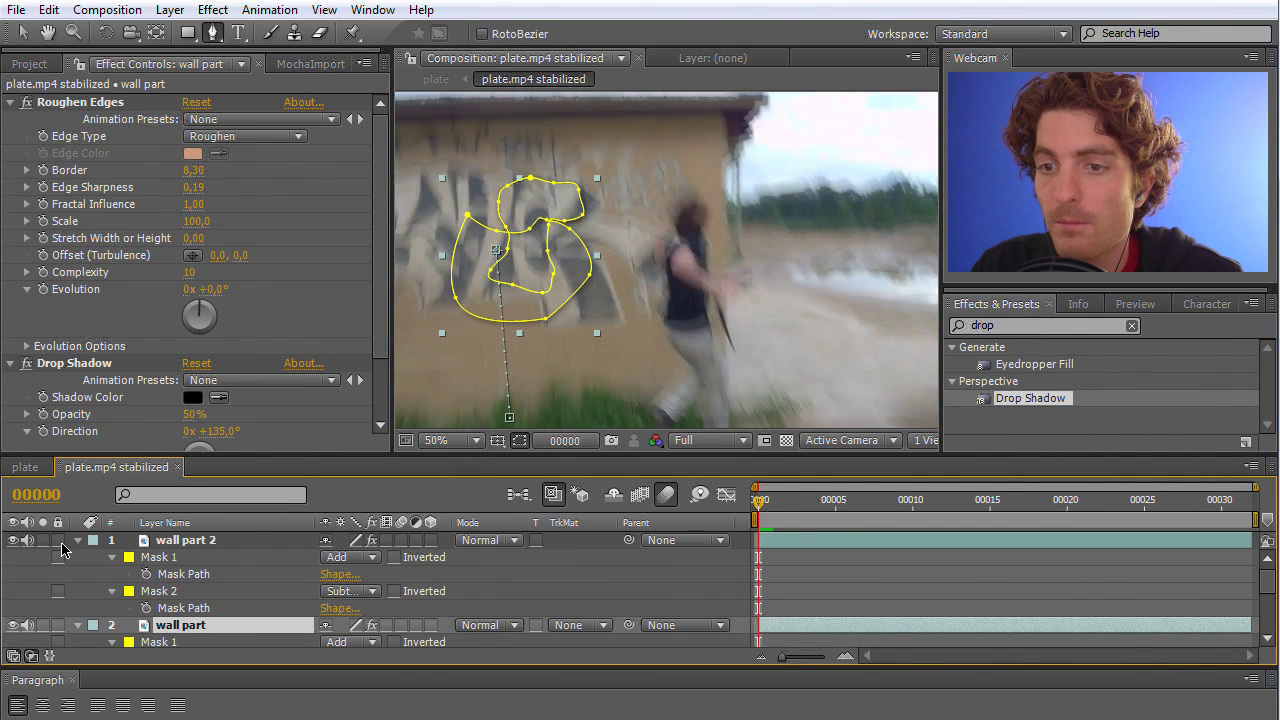
click(78, 541)
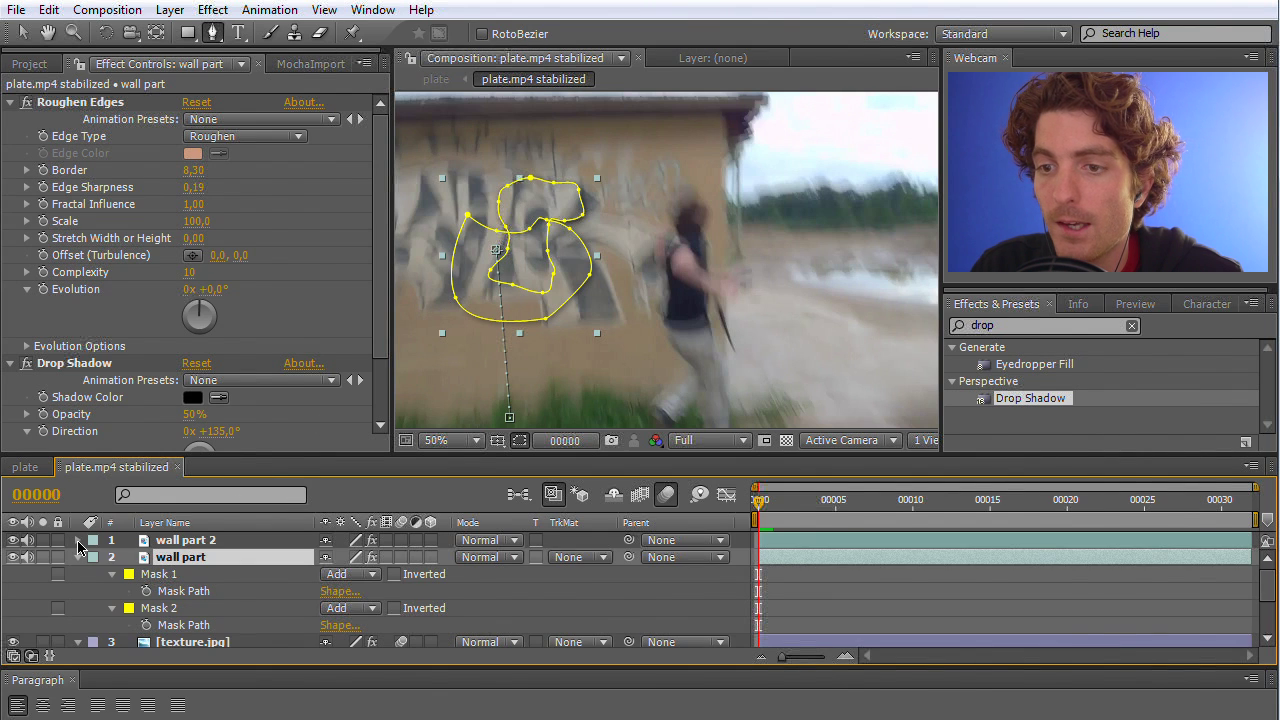
Set Mask 2 of the wall part layer to Intersect and hide the mask outlines.
click(371, 610)
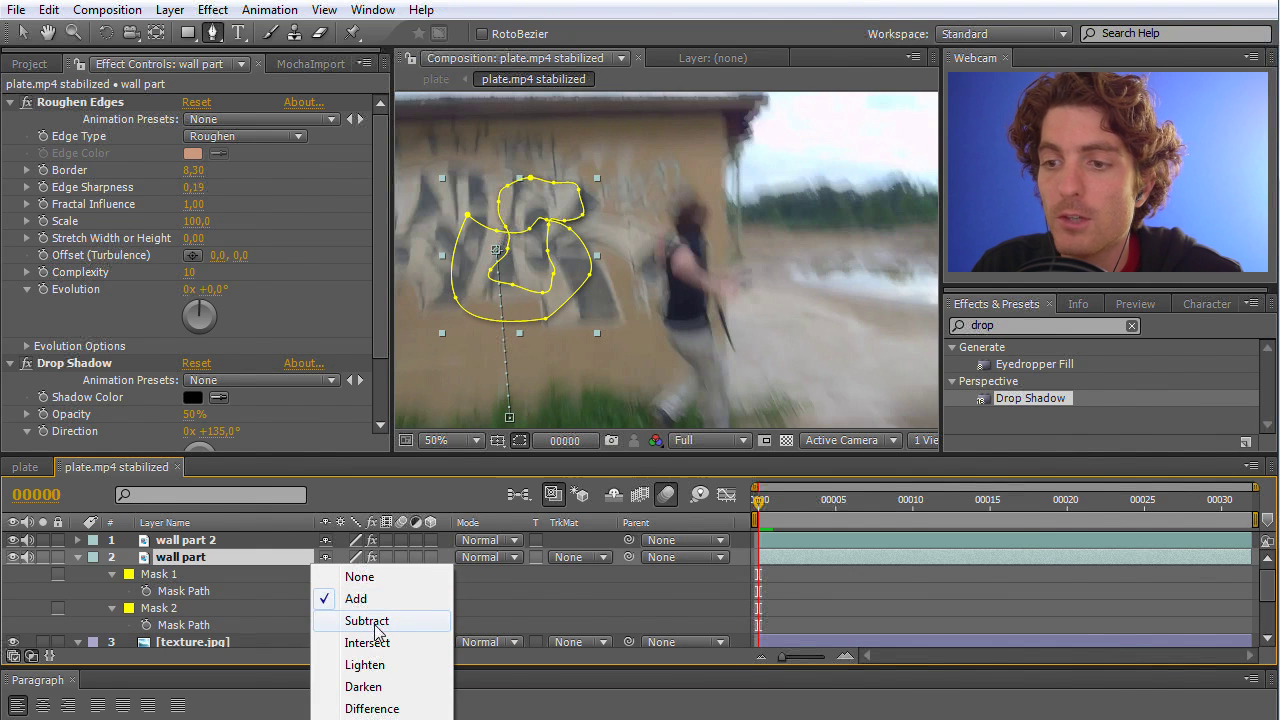
click(367, 642)
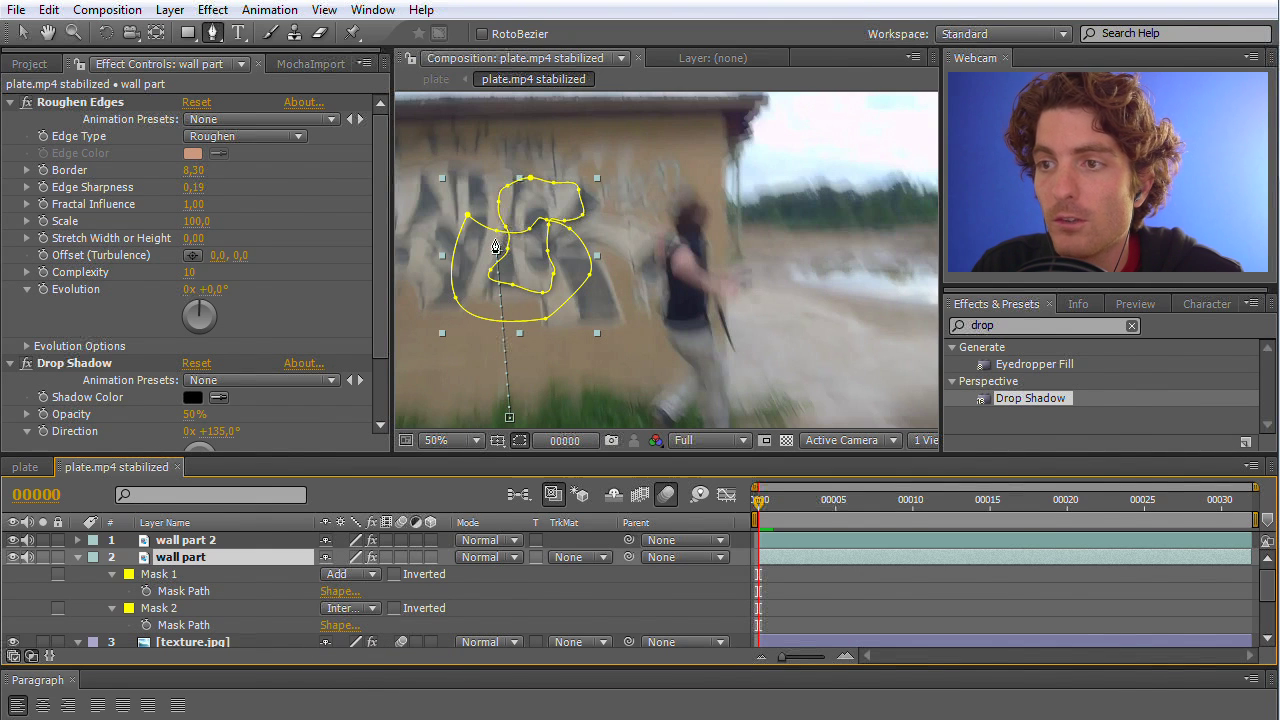
click(519, 440)
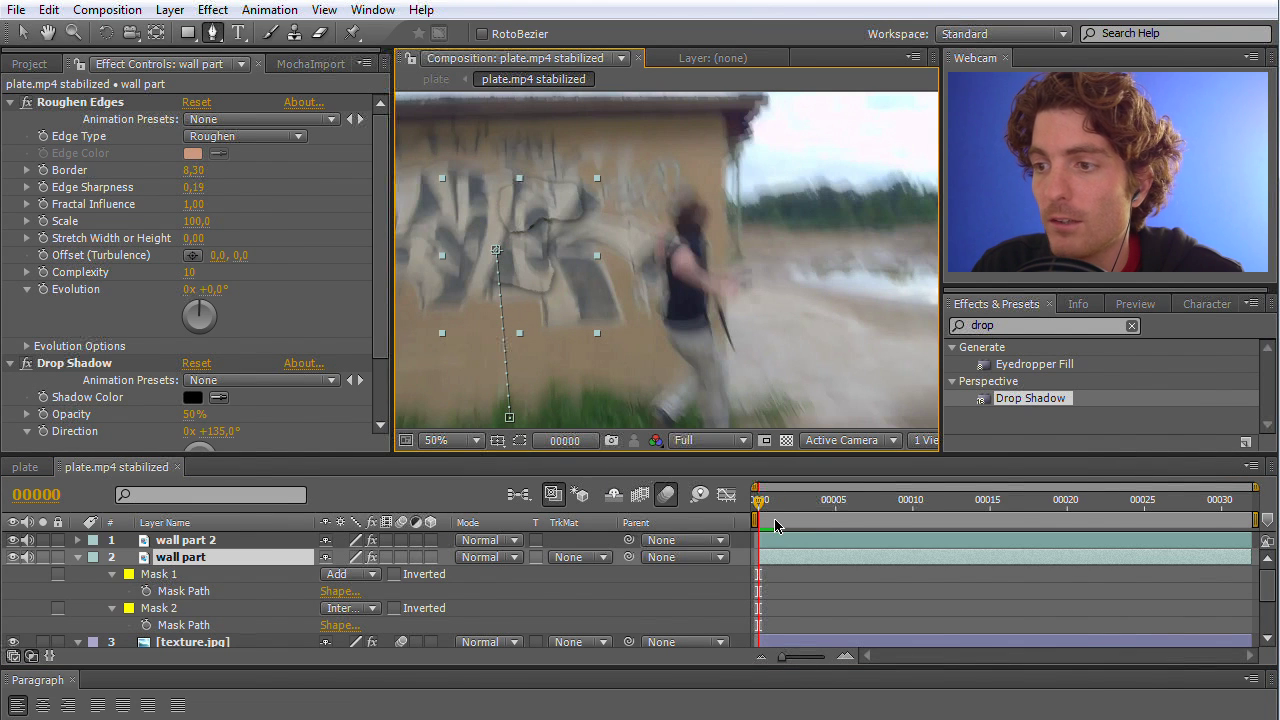
Keyframe the wall part layer's Rotation at -26.4° on frame 6, and return to frame 0.
drag(764, 510, 849, 506)
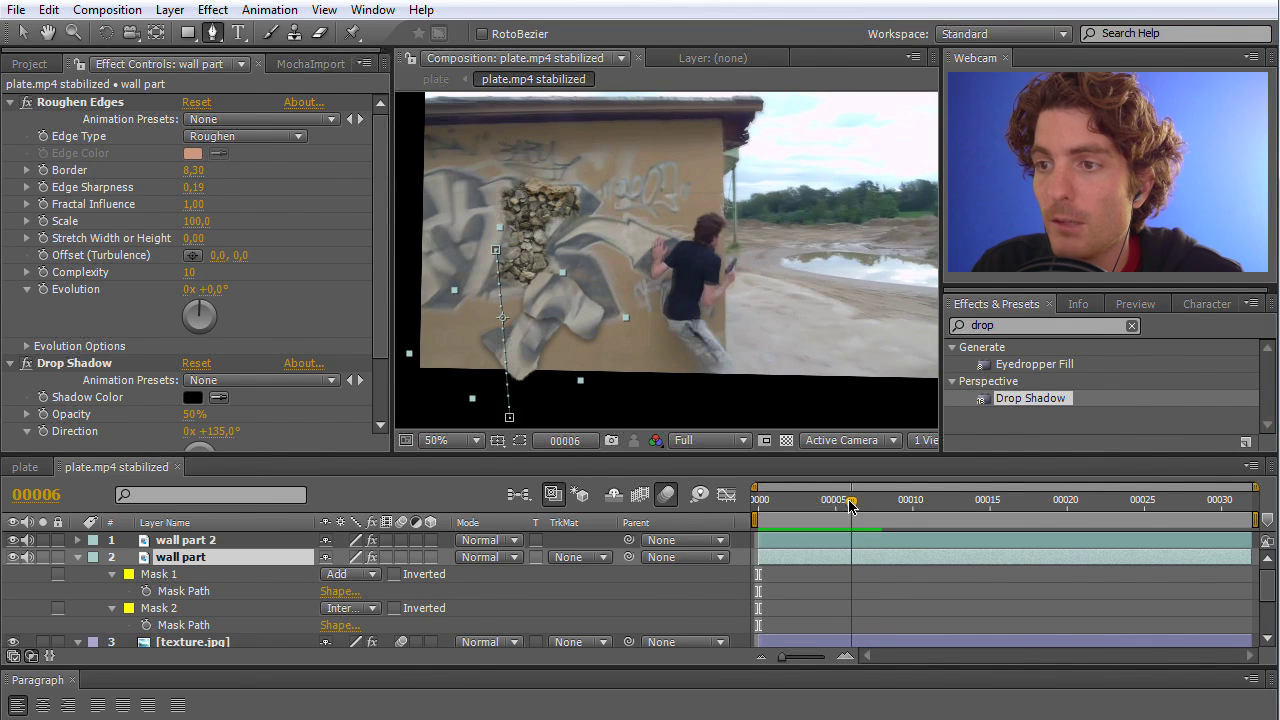
scroll(1270, 600, down, 2)
scroll(1270, 600, up, 2)
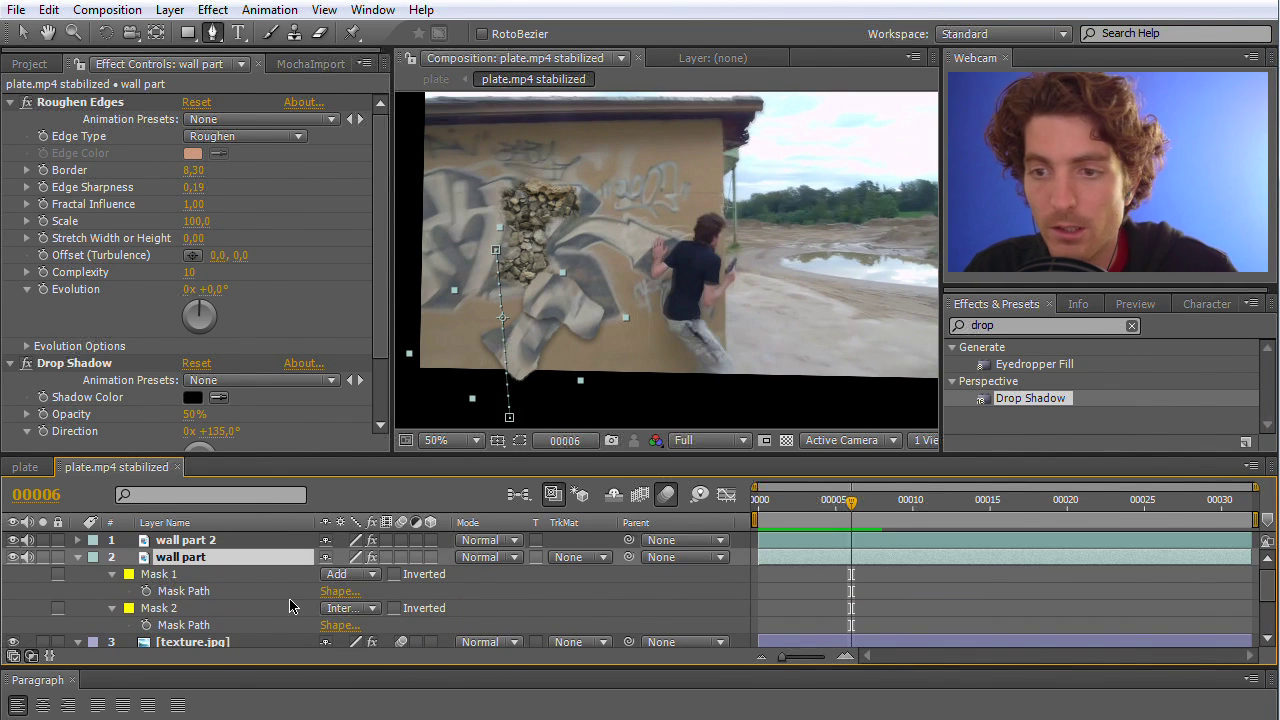
key(r)
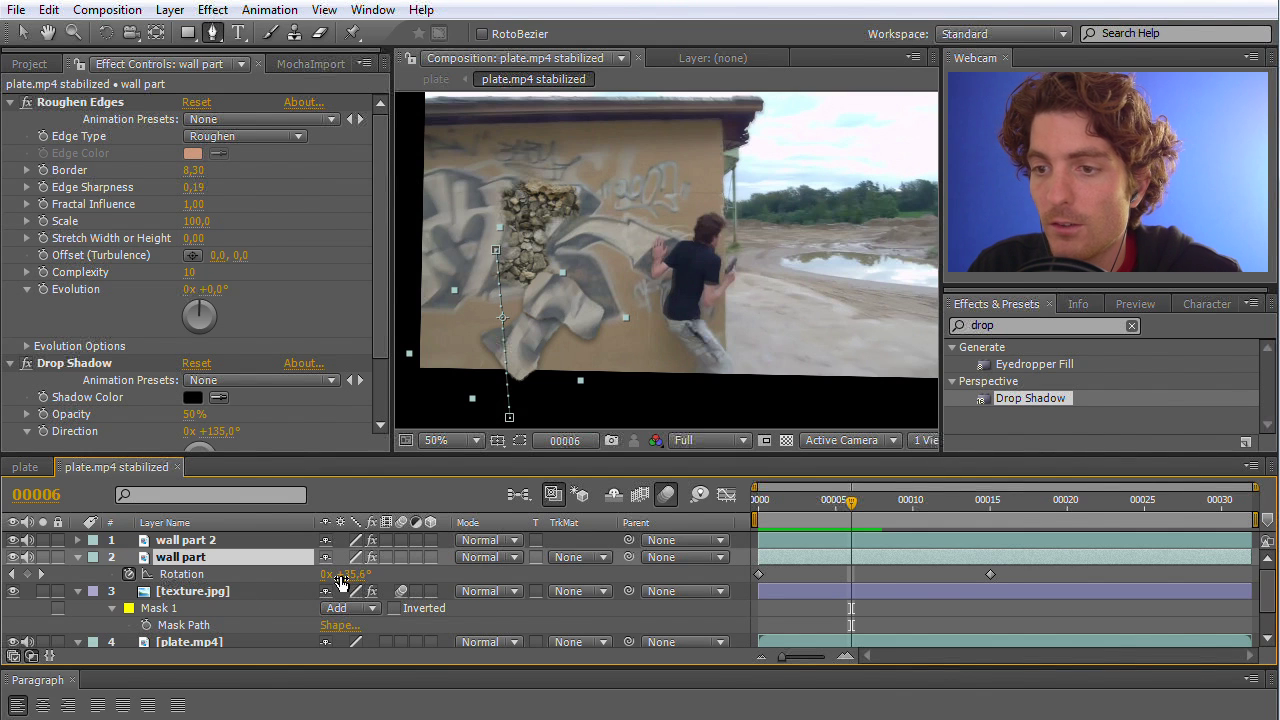
drag(356, 580, 310, 591)
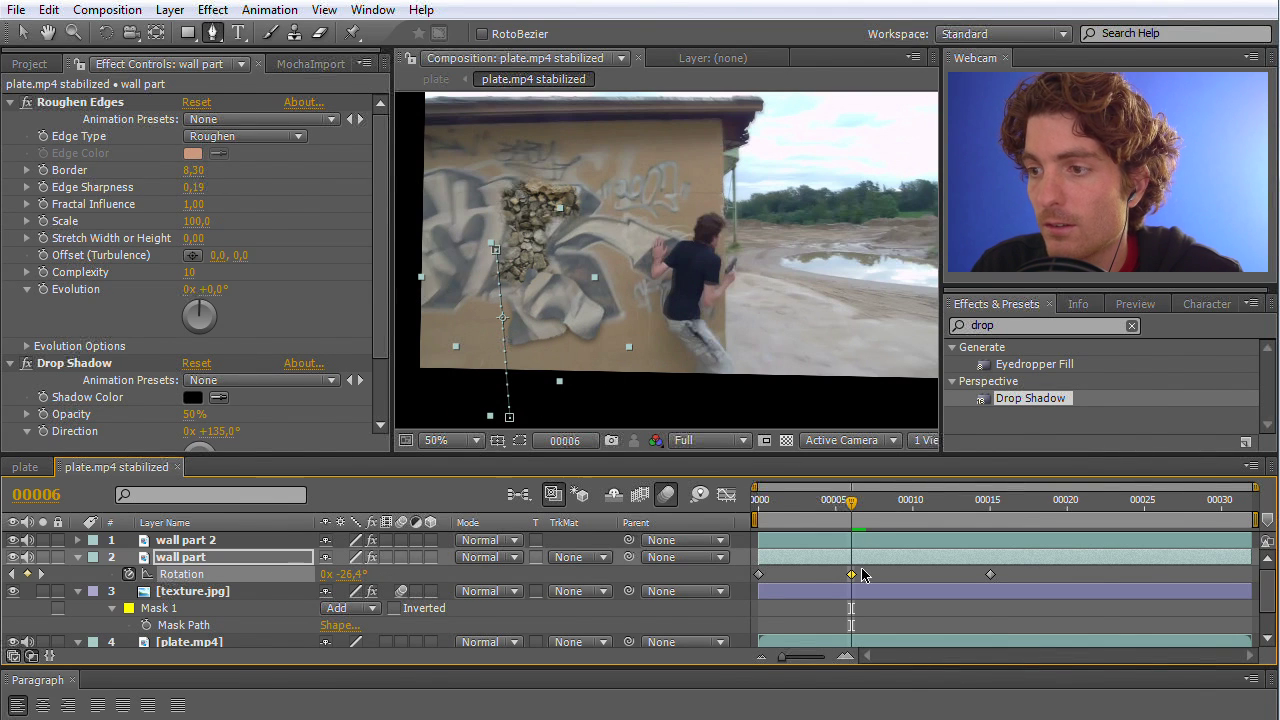
drag(856, 510, 727, 512)
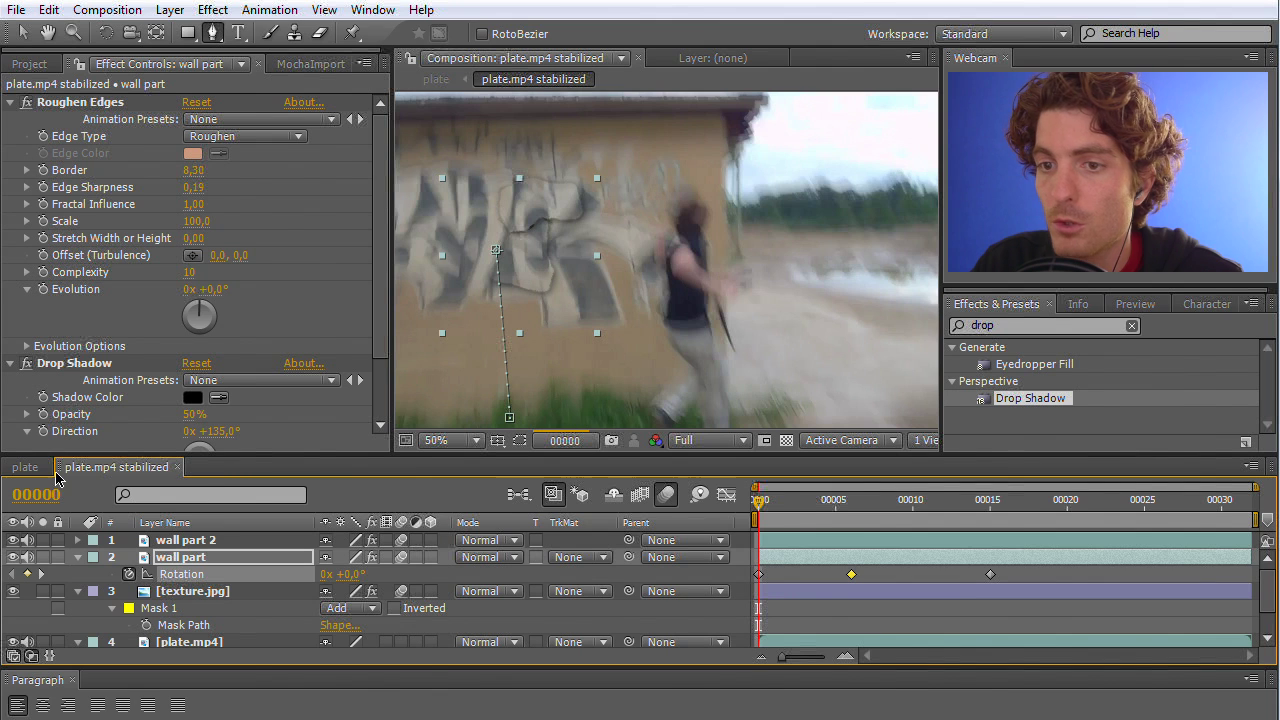
Open the plate composition, preview the falling wall pieces in motion, and return to frame 0.
click(25, 467)
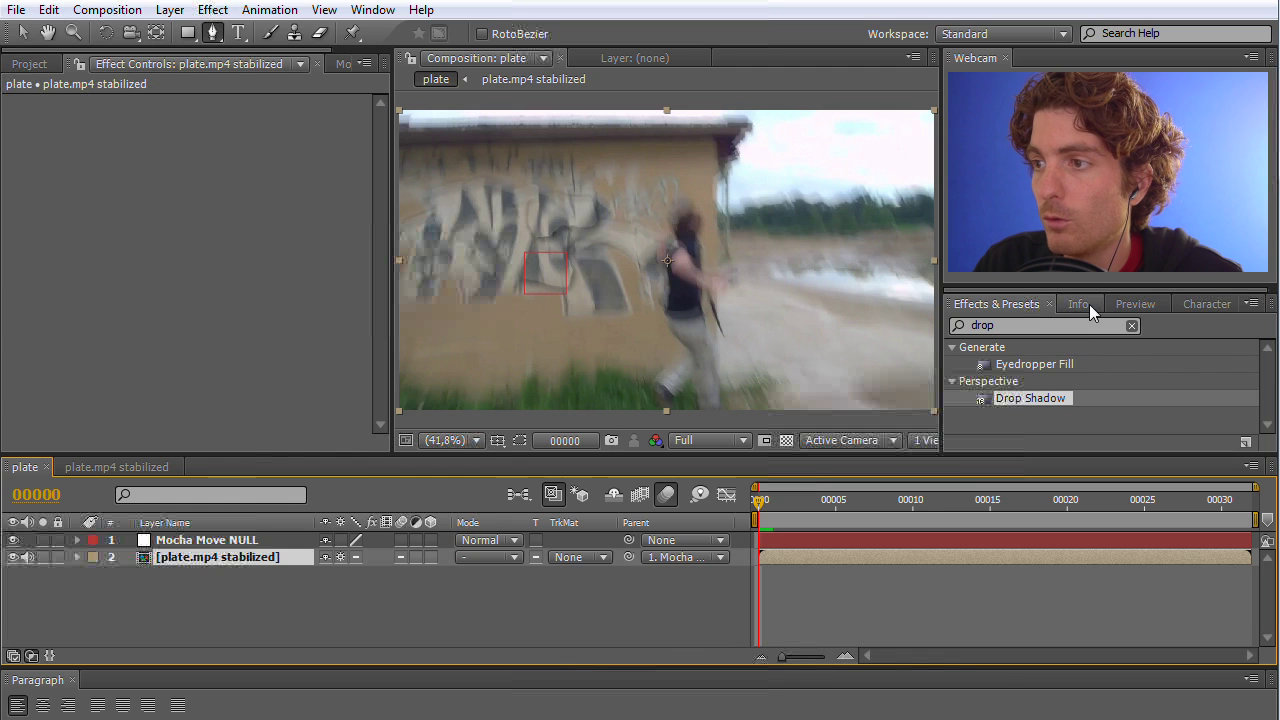
click(1130, 306)
click(1135, 330)
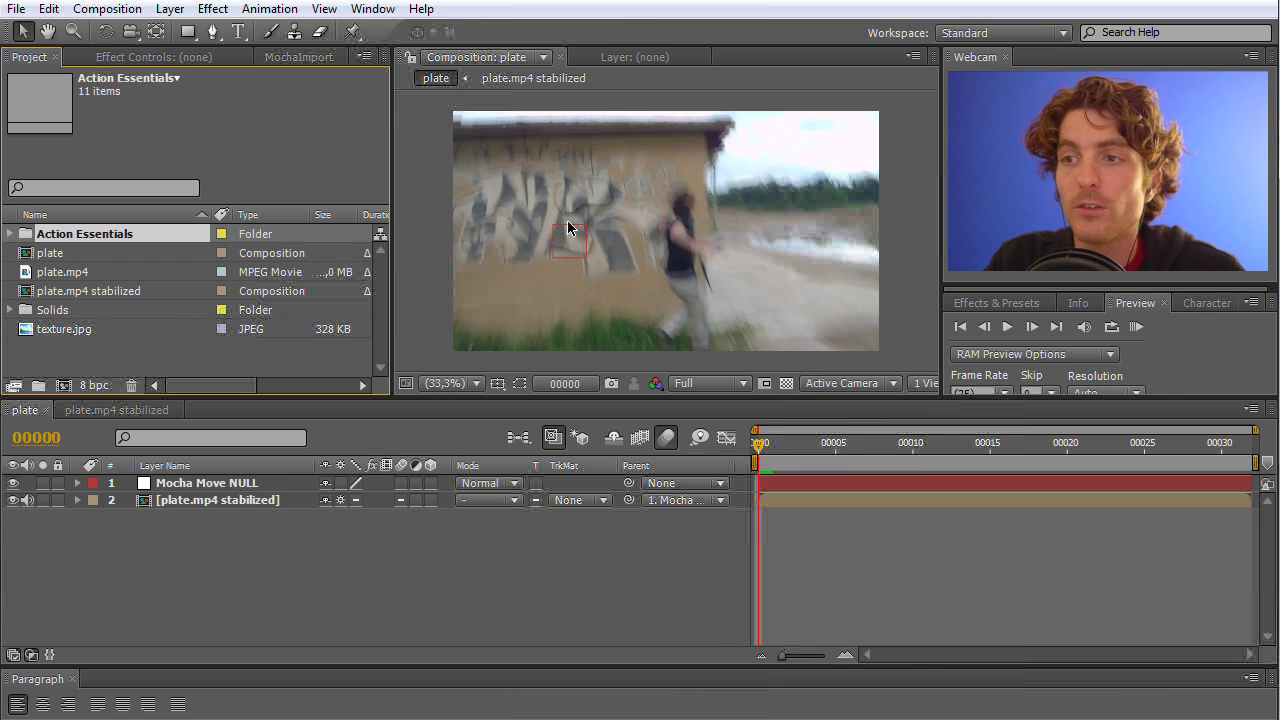
click(754, 450)
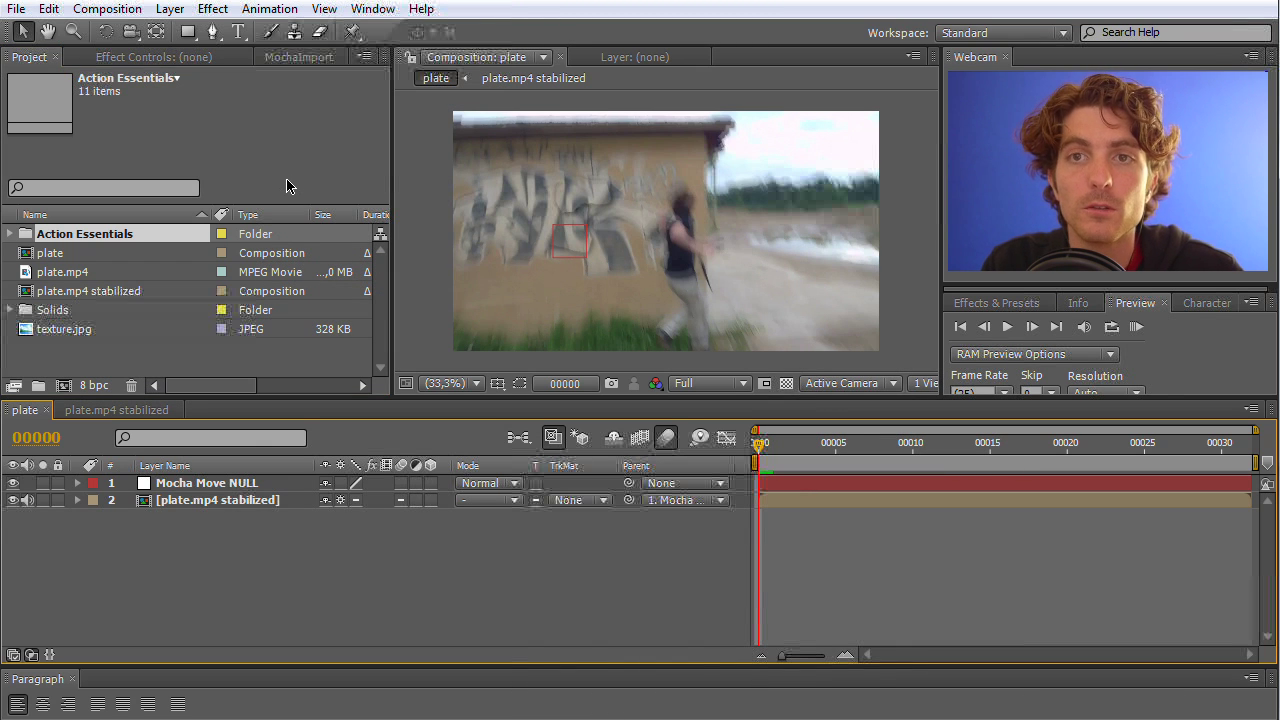
Add Powder_Hits_06.mov from the Action Essentials folder to the plate.mp4 stabilized composition at frame 0, placing it over the graffiti.
click(9, 235)
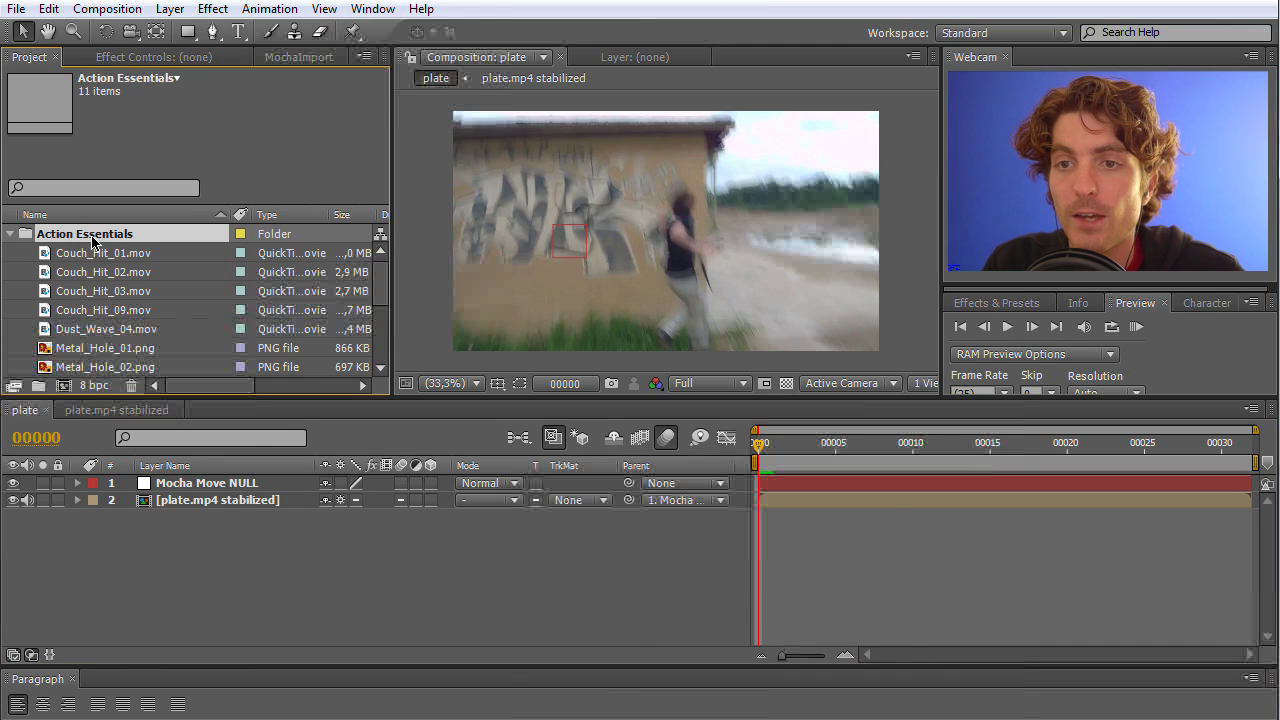
scroll(380, 297, down, 3)
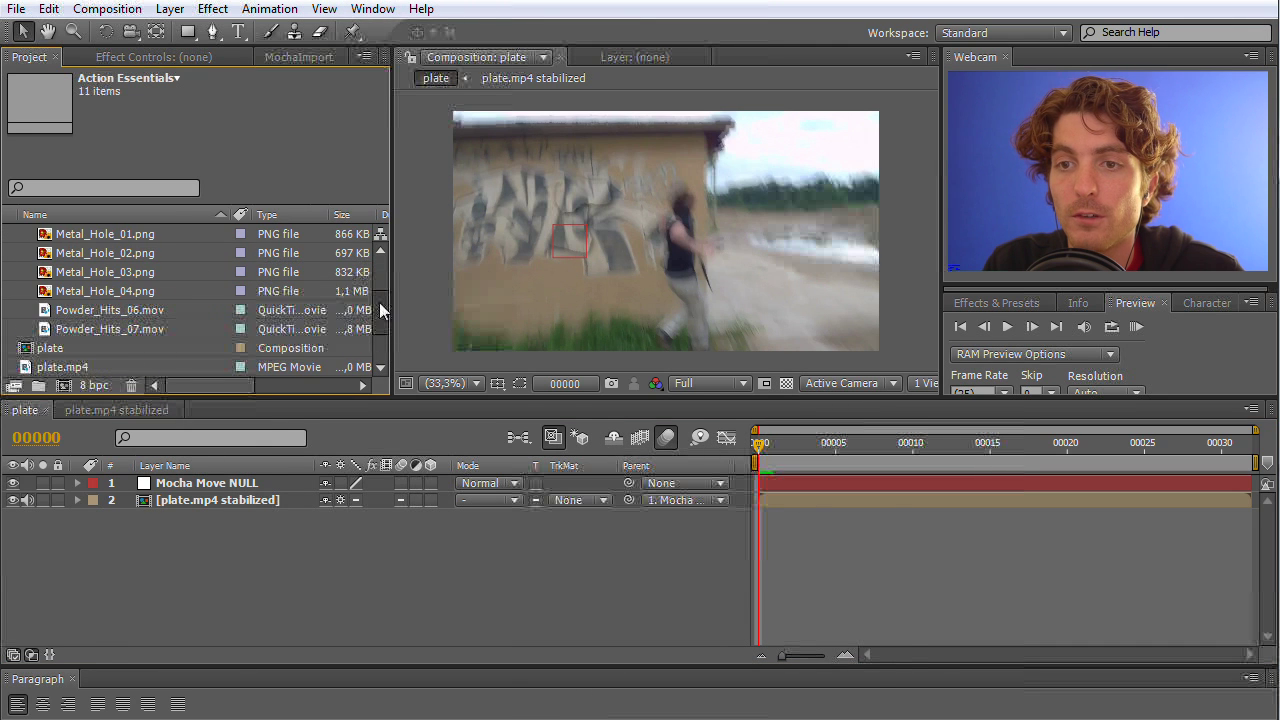
scroll(379, 302, up, 3)
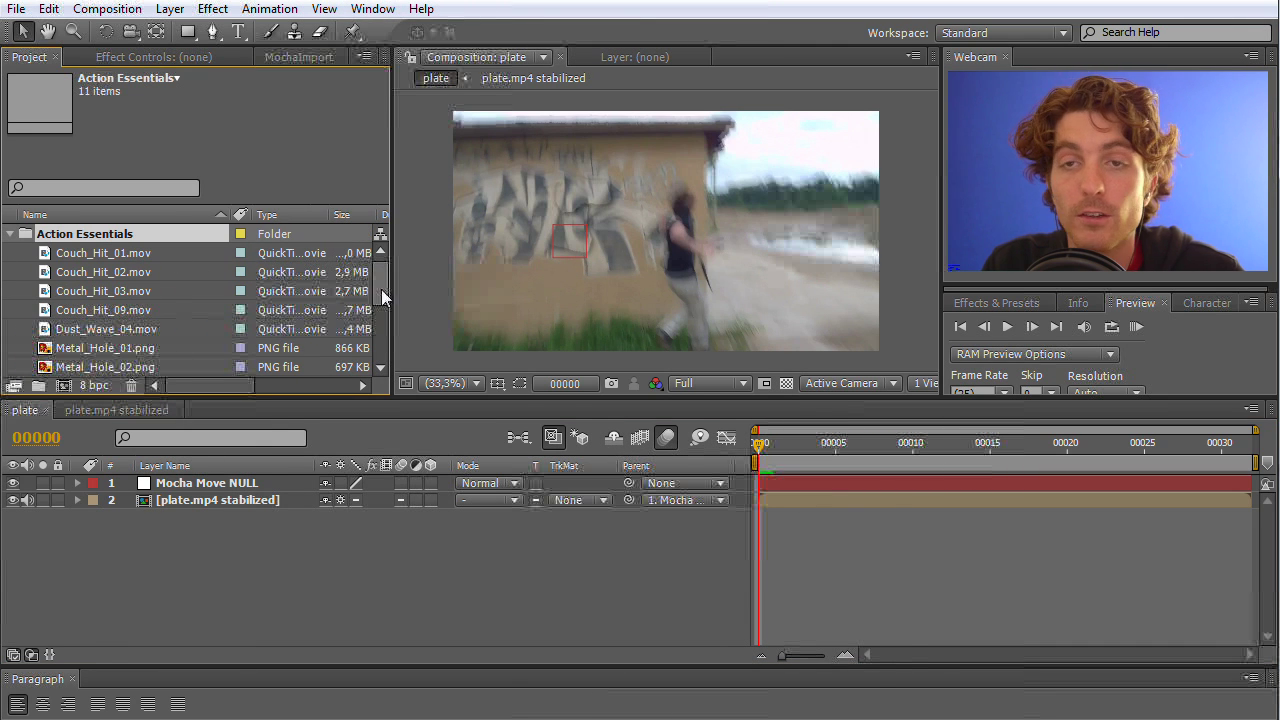
scroll(379, 295, down, 1)
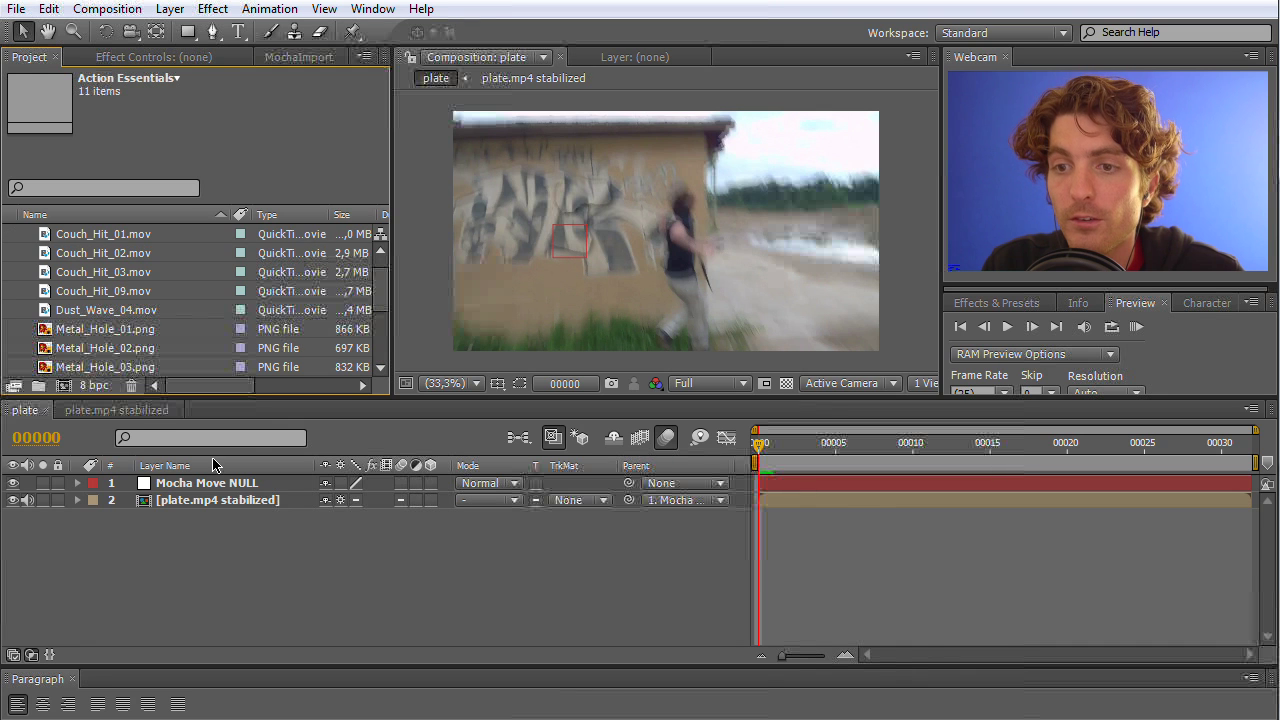
click(134, 406)
mouse_move(748, 455)
mouse_down()
mouse_move(838, 455)
mouse_move(760, 455)
mouse_up()
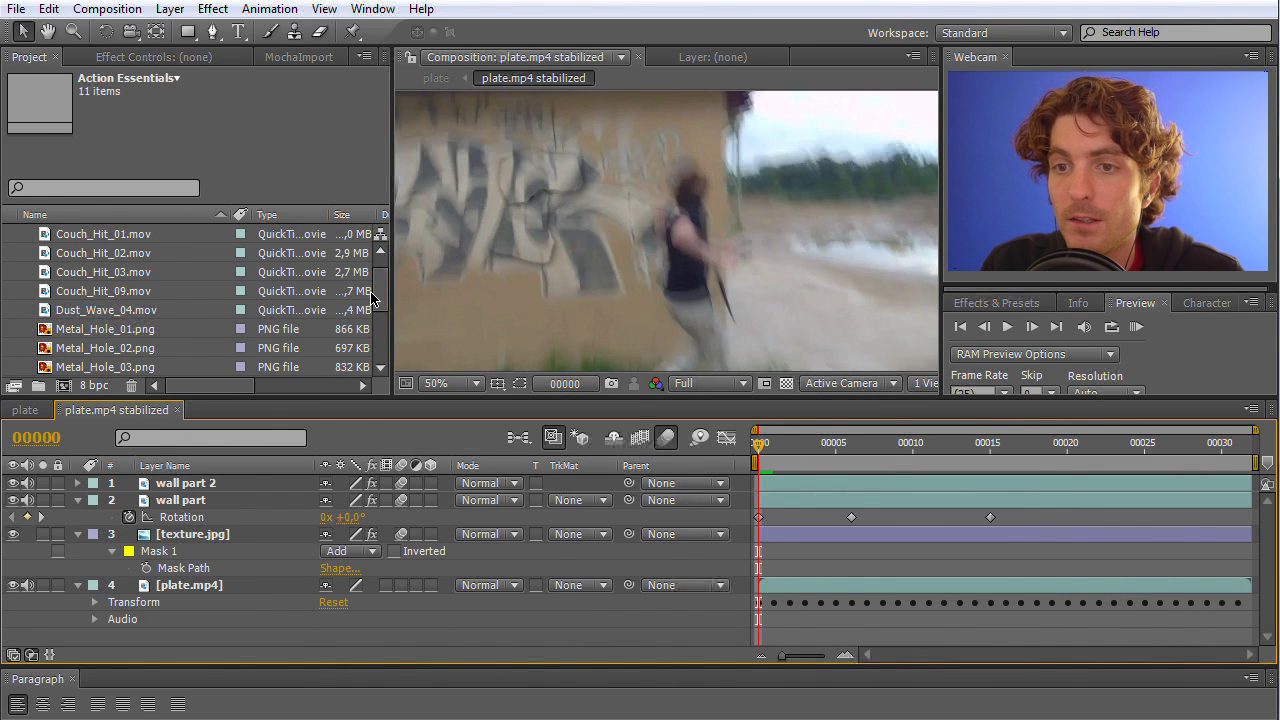
drag(380, 287, 381, 321)
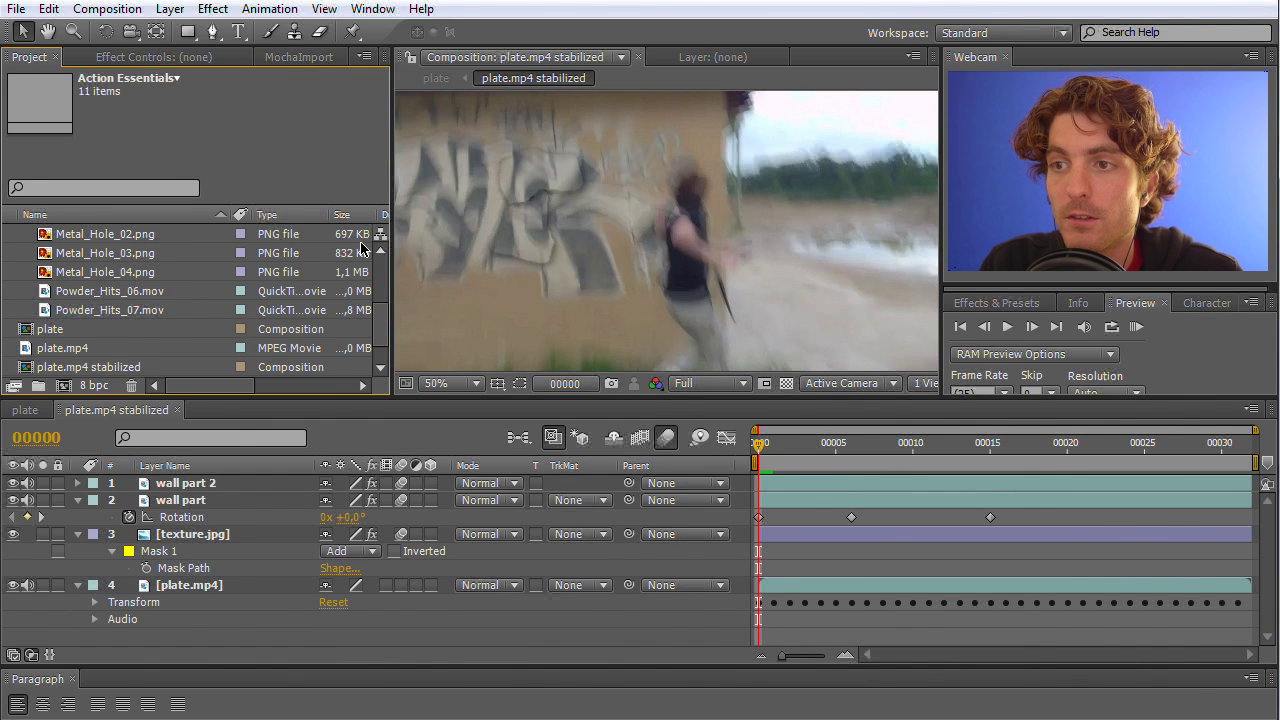
drag(80, 298, 532, 160)
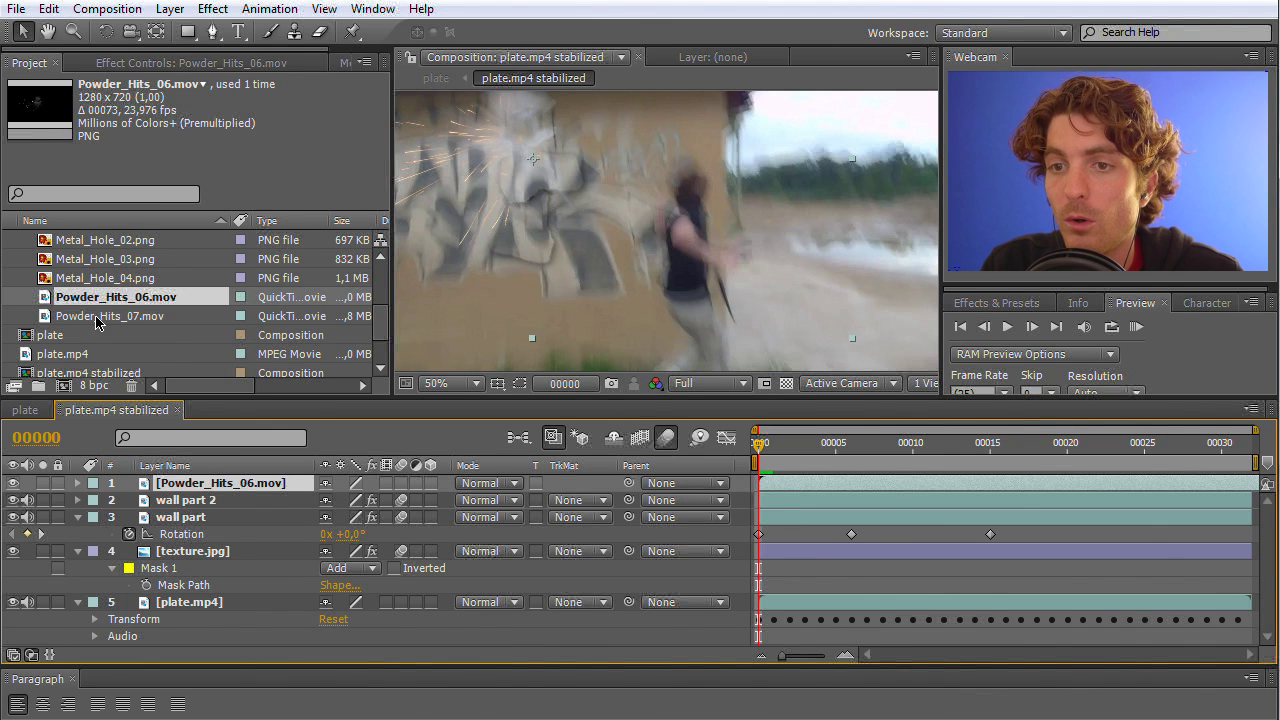
Reposition the Powder_Hits_06.mov layer over the middle of the breaking wall area and scale it to 82%.
mouse_move(760, 447)
mouse_down()
mouse_move(836, 450)
mouse_move(760, 448)
mouse_up()
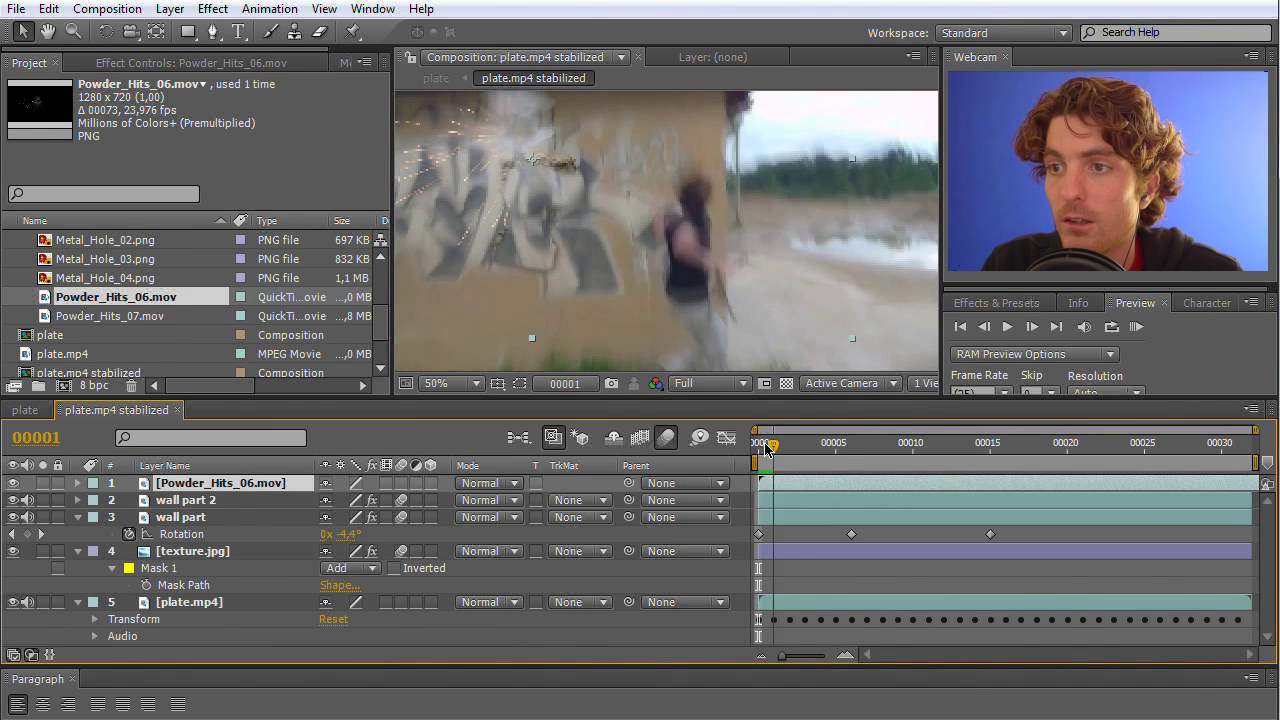
drag(520, 131, 552, 176)
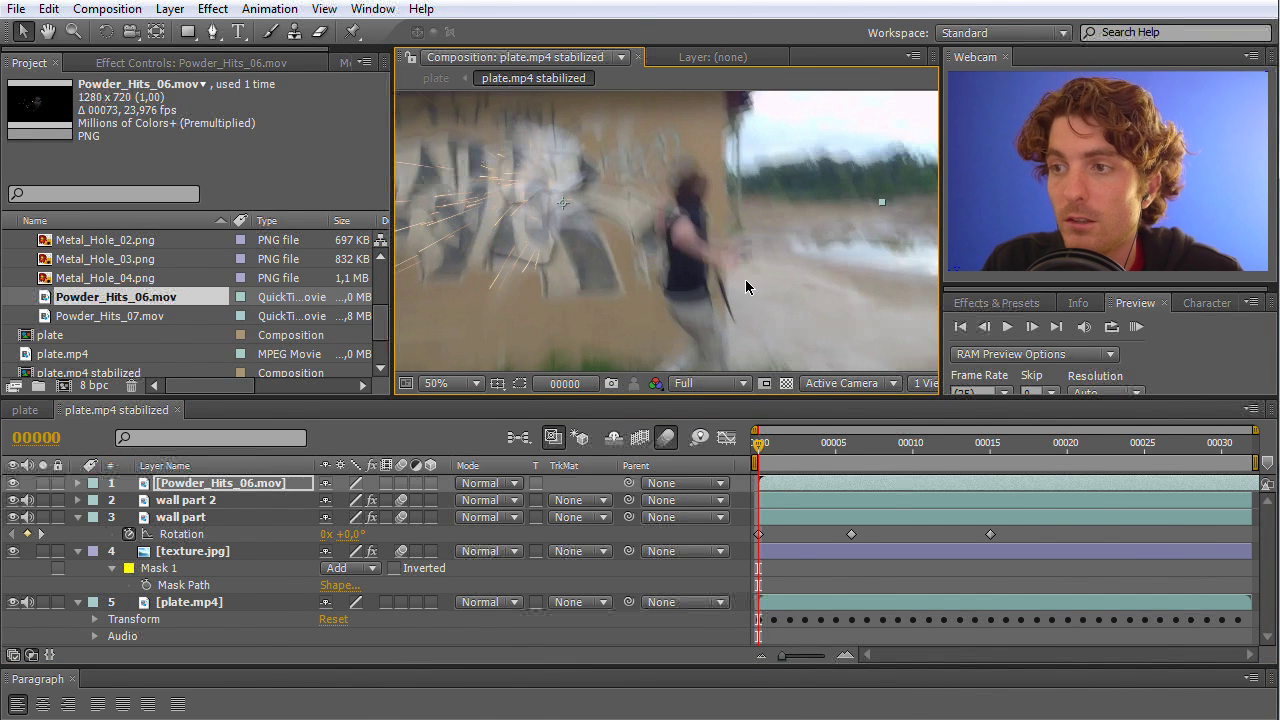
key(s)
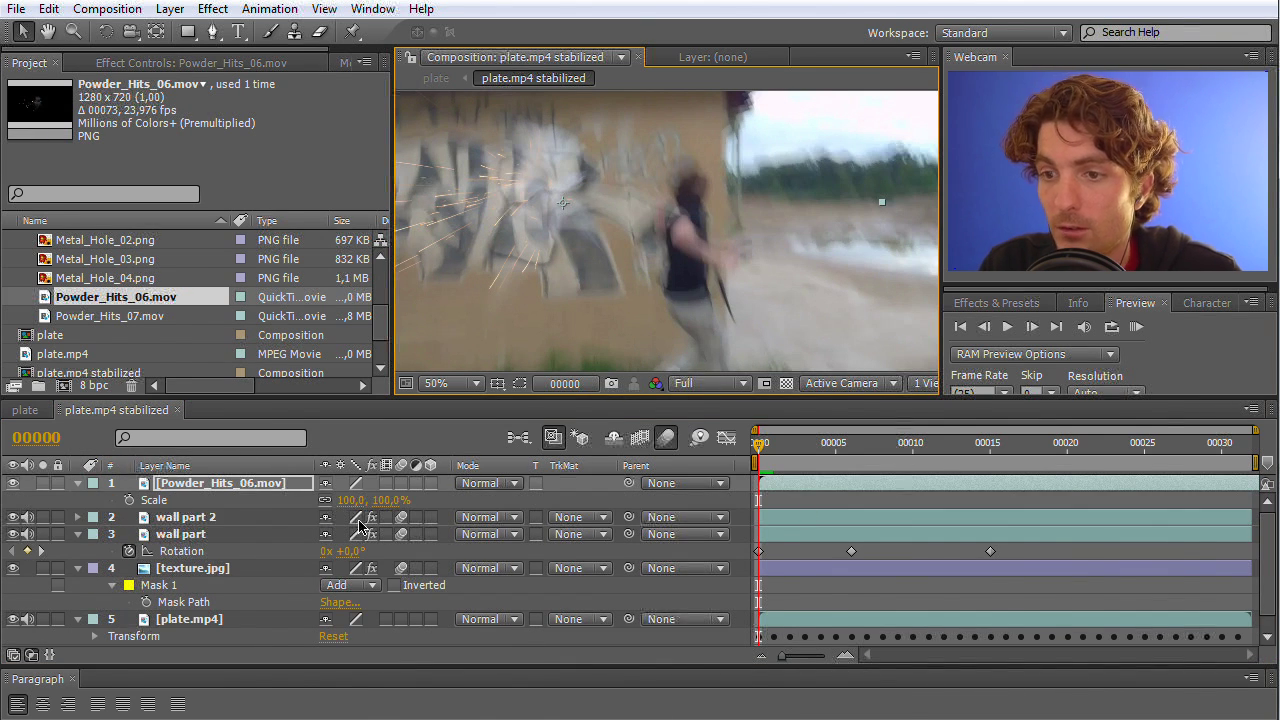
mouse_move(378, 500)
mouse_down()
mouse_move(350, 500)
mouse_move(361, 500)
mouse_up()
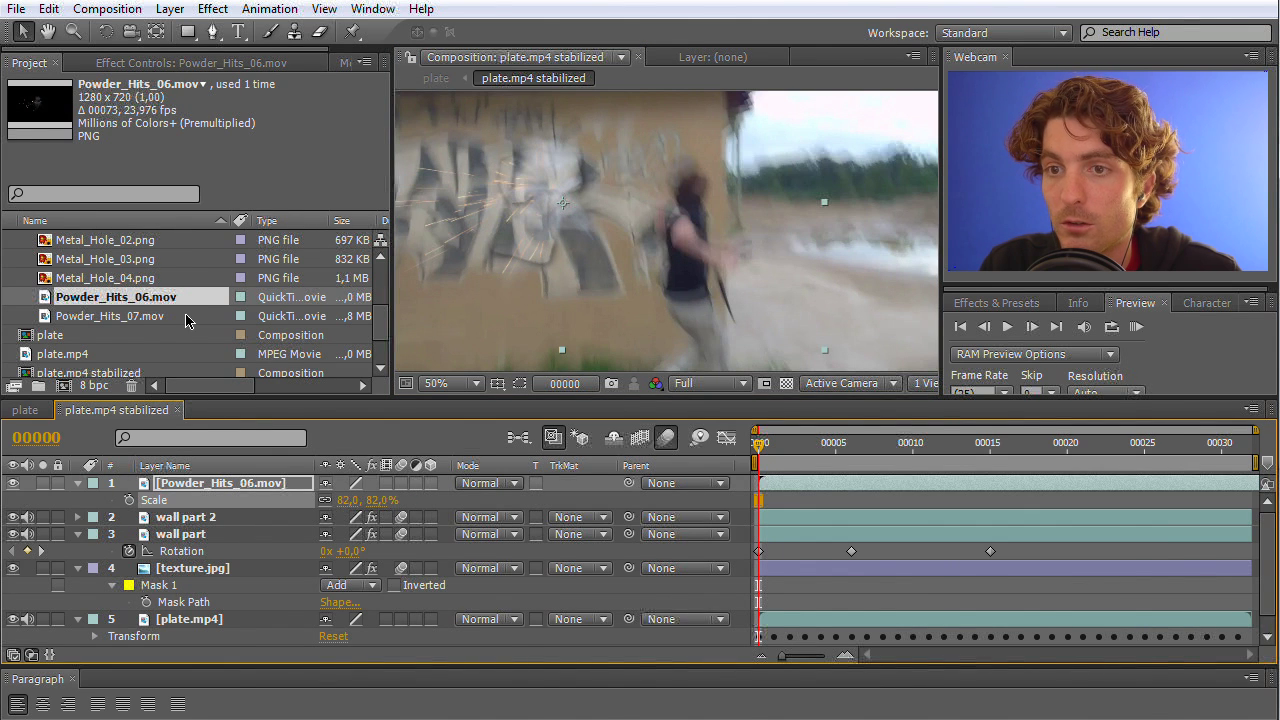
Add Powder_Hits_07.mov as the top layer at frame 0, place its burst over the upper wall piece, and check the first frames.
drag(83, 318, 548, 226)
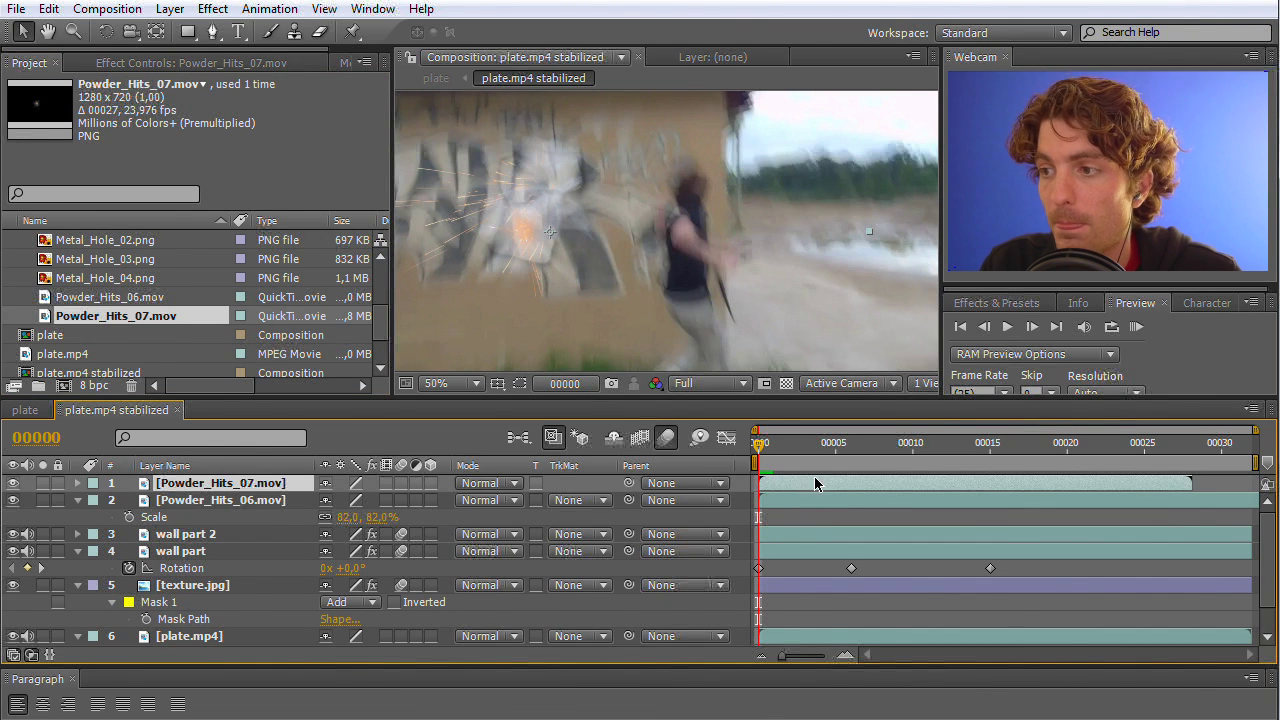
drag(524, 179, 518, 148)
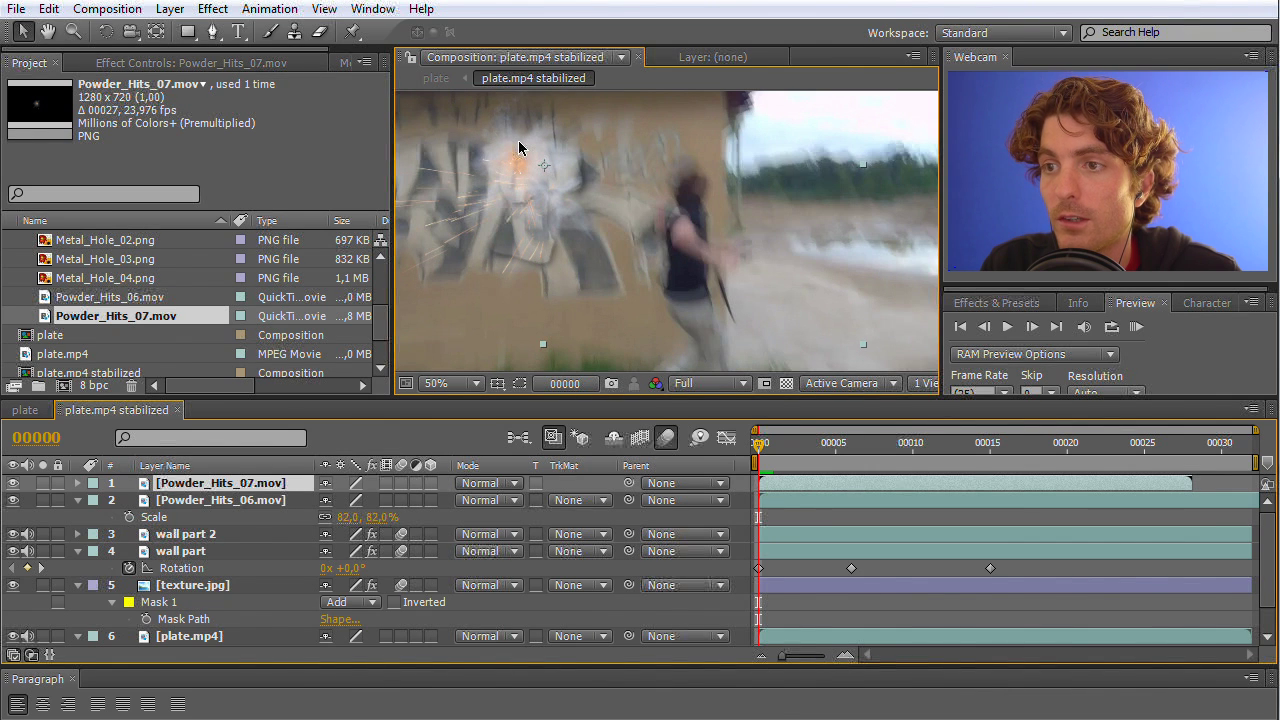
mouse_move(762, 452)
mouse_down()
mouse_move(866, 452)
mouse_move(745, 455)
mouse_up()
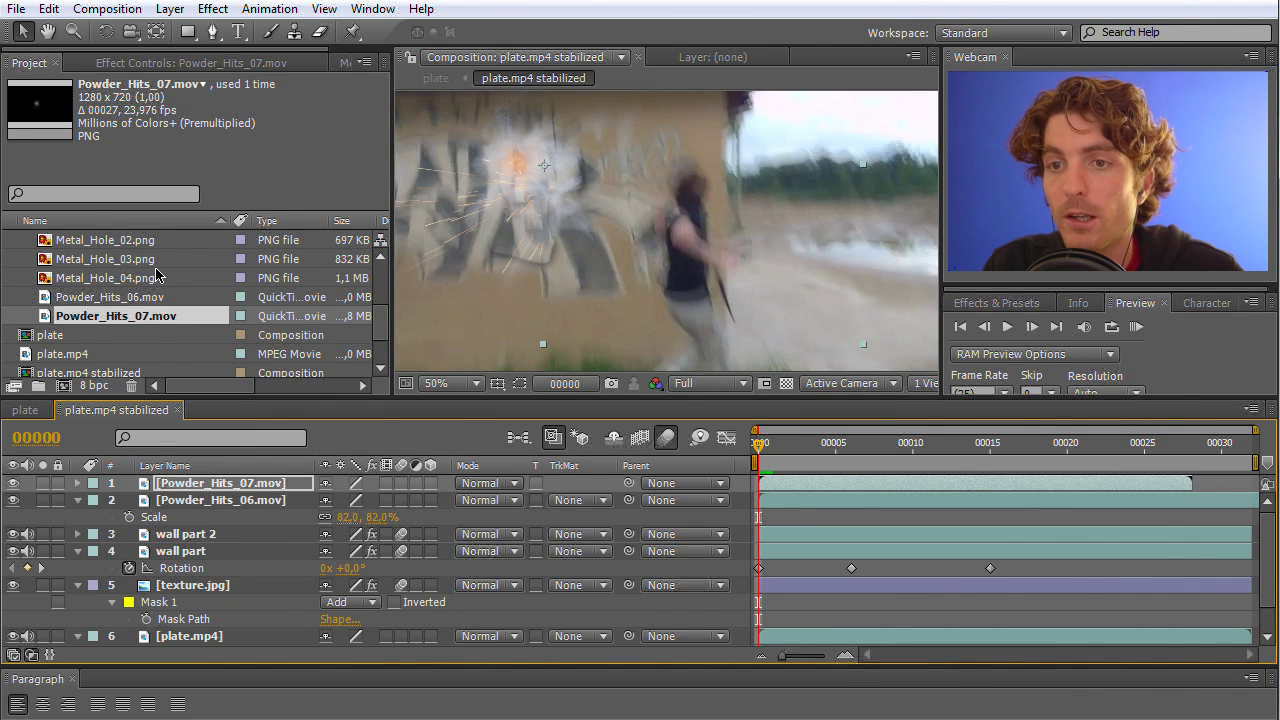
mouse_move(791, 447)
mouse_down()
mouse_move(977, 445)
mouse_move(823, 445)
mouse_move(777, 463)
mouse_move(790, 463)
mouse_up()
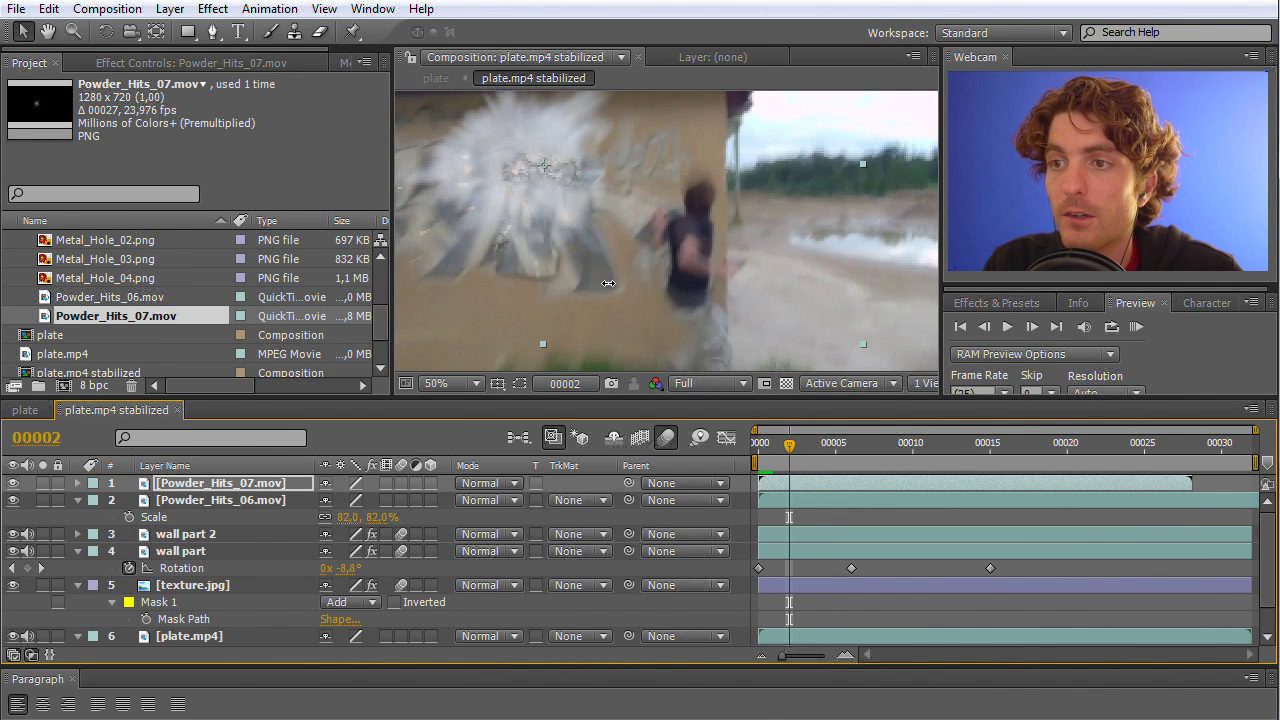
drag(798, 456, 730, 460)
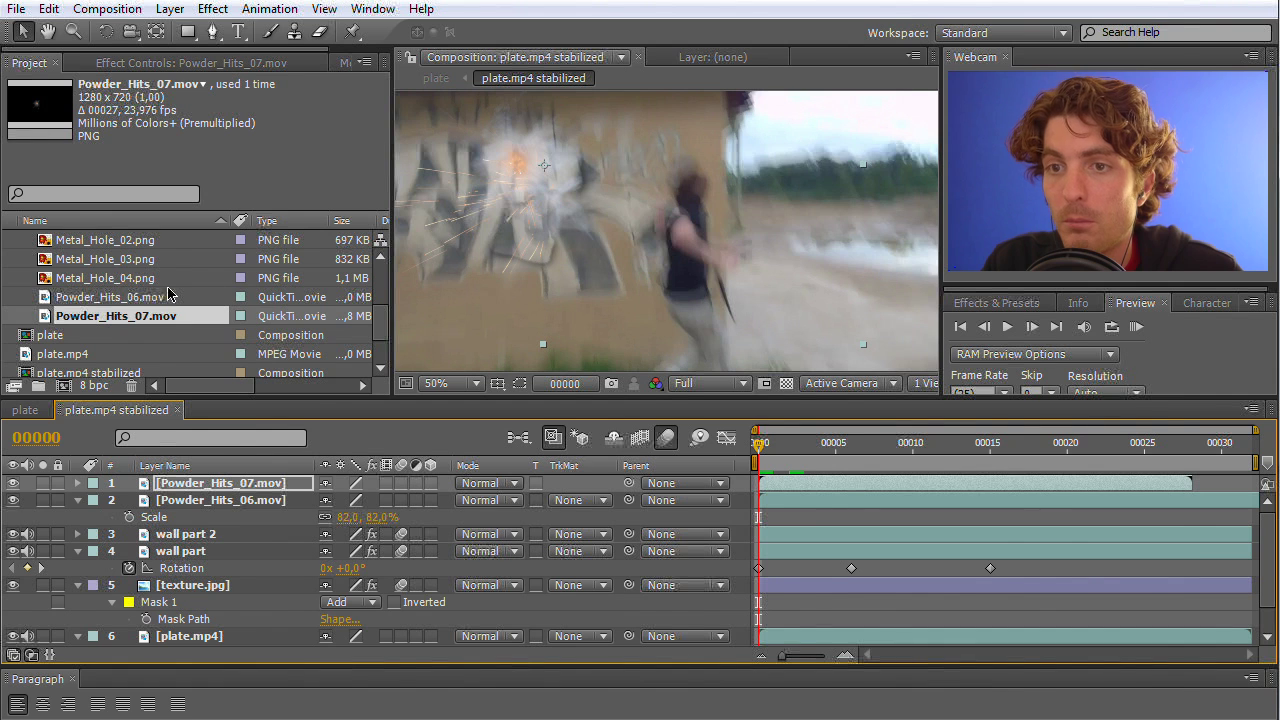
Add Metal_Hole_01.png through Metal_Hole_04.png as top layers of the plate.mp4 stabilized composition.
drag(386, 324, 384, 304)
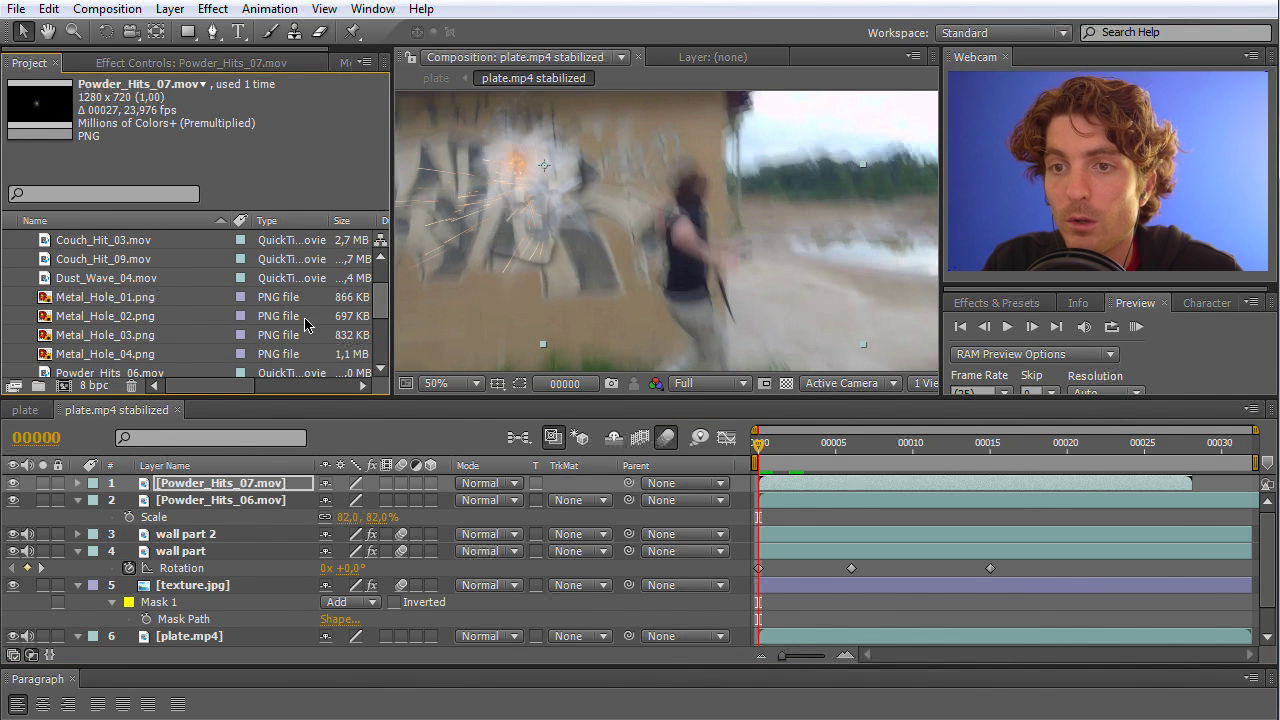
click(71, 303)
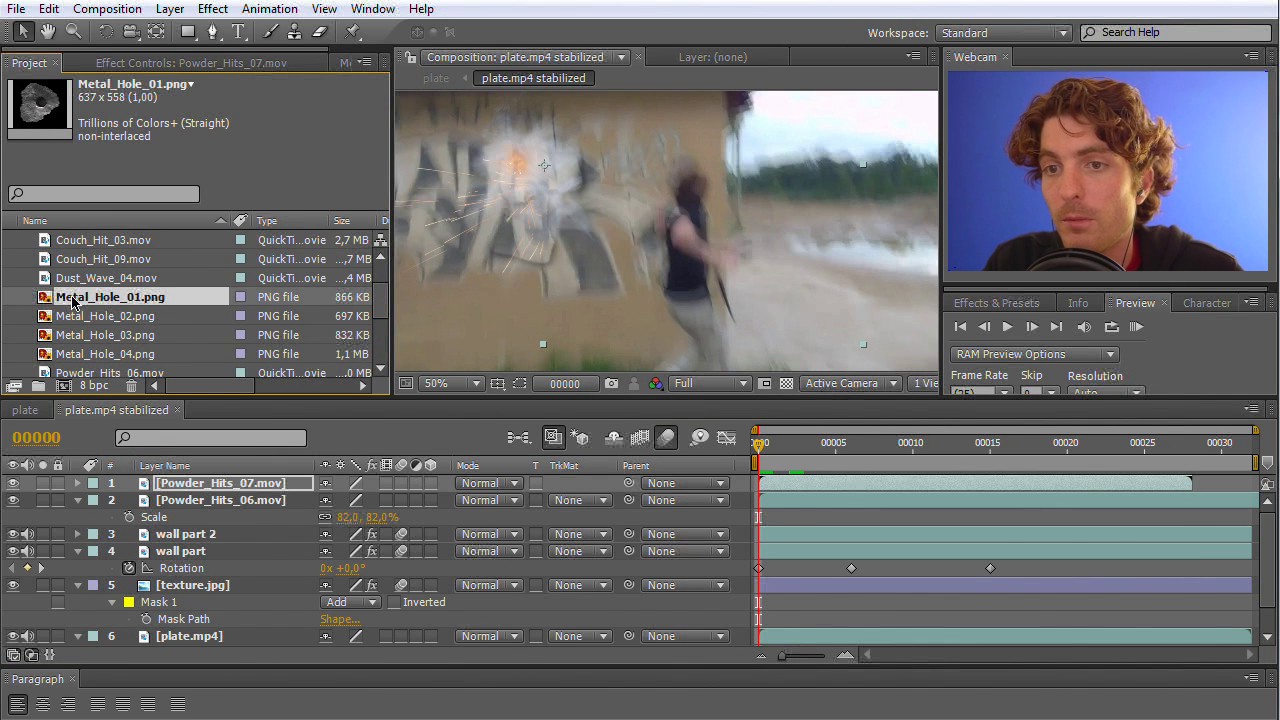
drag(71, 303, 463, 212)
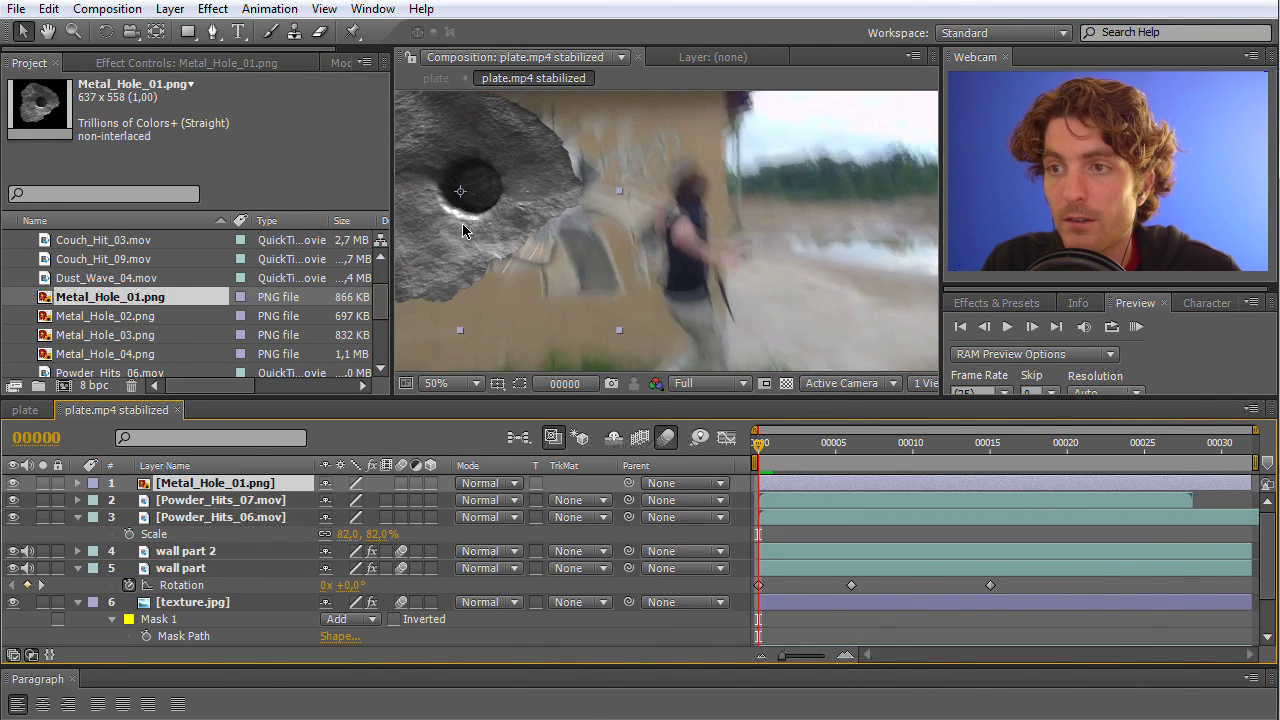
key(ctrl+z)
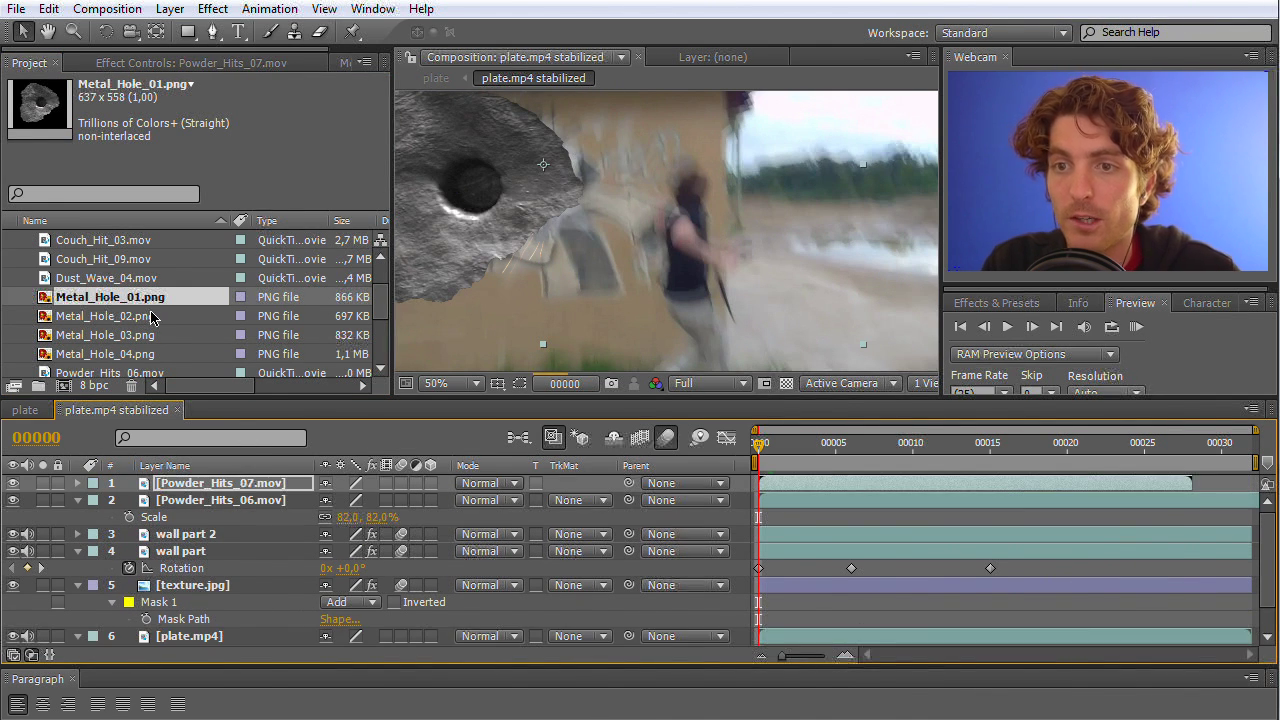
shift+click(95, 352)
drag(83, 295, 492, 204)
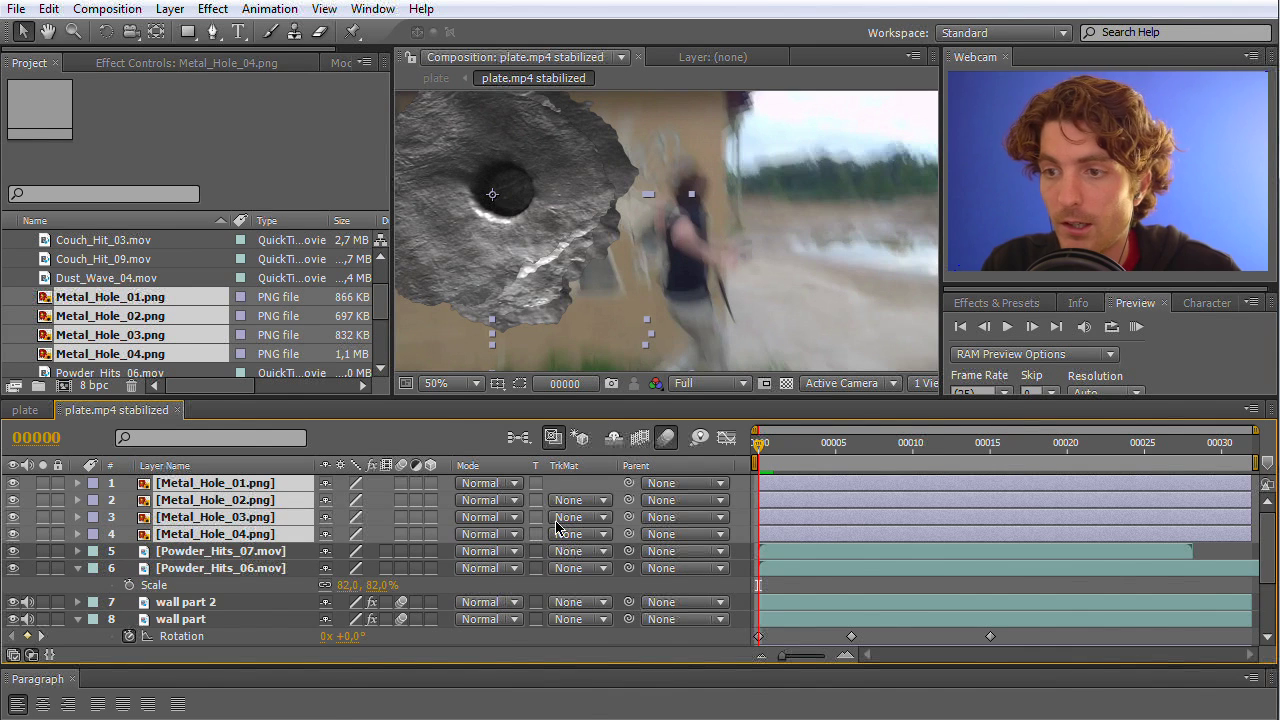
Scale the four Metal_Hole layers together to 13% and place them on the upper part of the graffiti wall.
key(s)
drag(362, 606, 296, 603)
drag(499, 188, 490, 141)
Shift all four Metal_Hole layers so they start at frame 1.
click(769, 567)
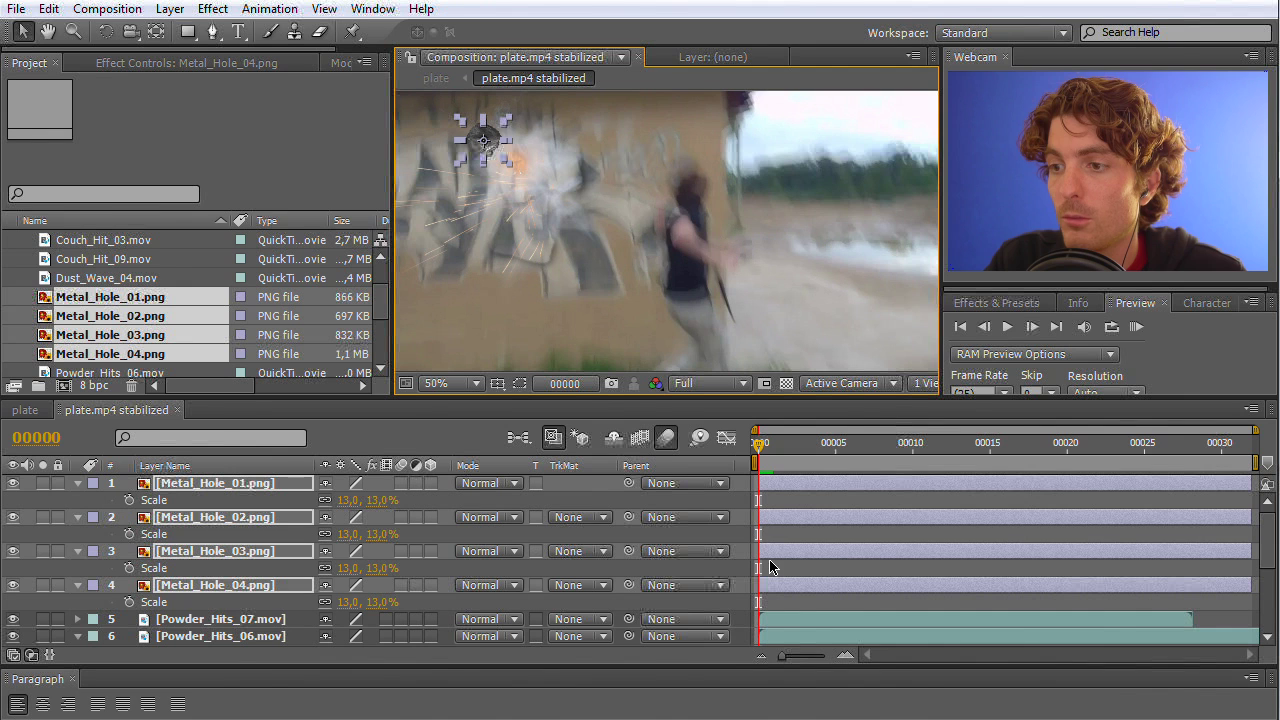
drag(773, 589, 780, 586)
click(766, 486)
Stagger the hole layers so Metal_Hole_03 starts at frame 3, Metal_Hole_02 at frame 5 and Metal_Hole_01 at frame 7.
drag(762, 451, 805, 449)
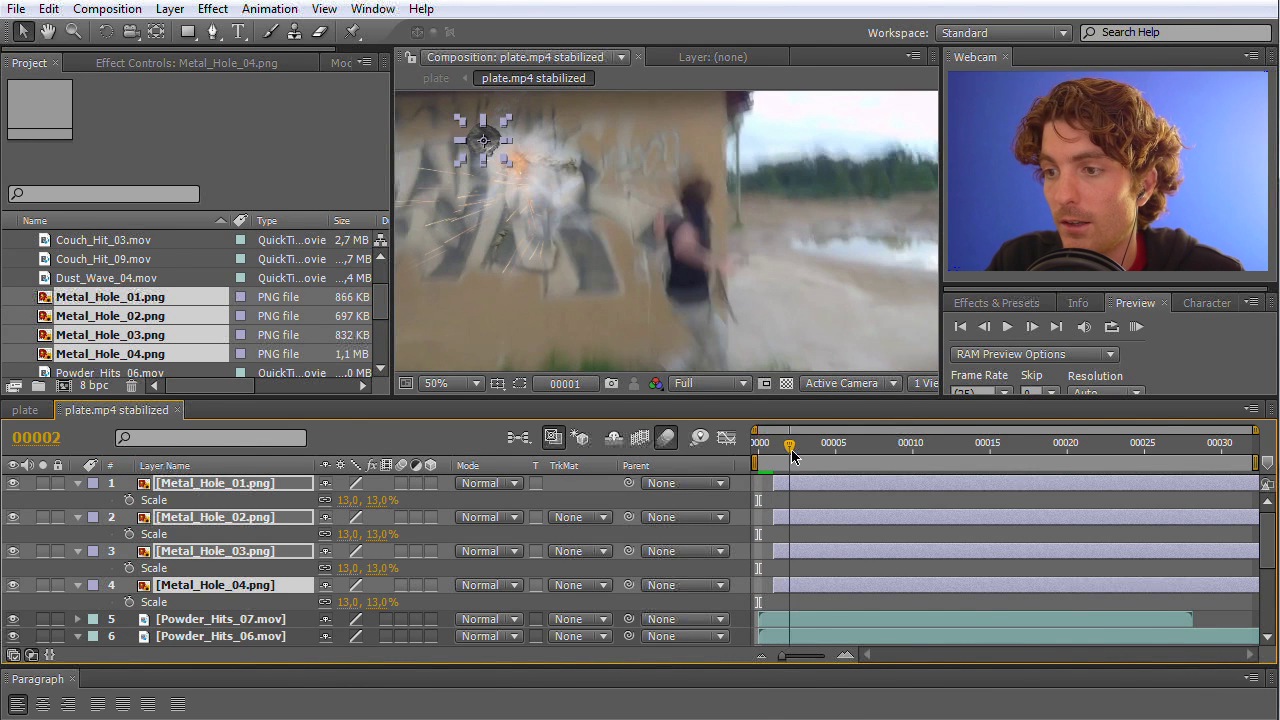
shift+click(818, 557)
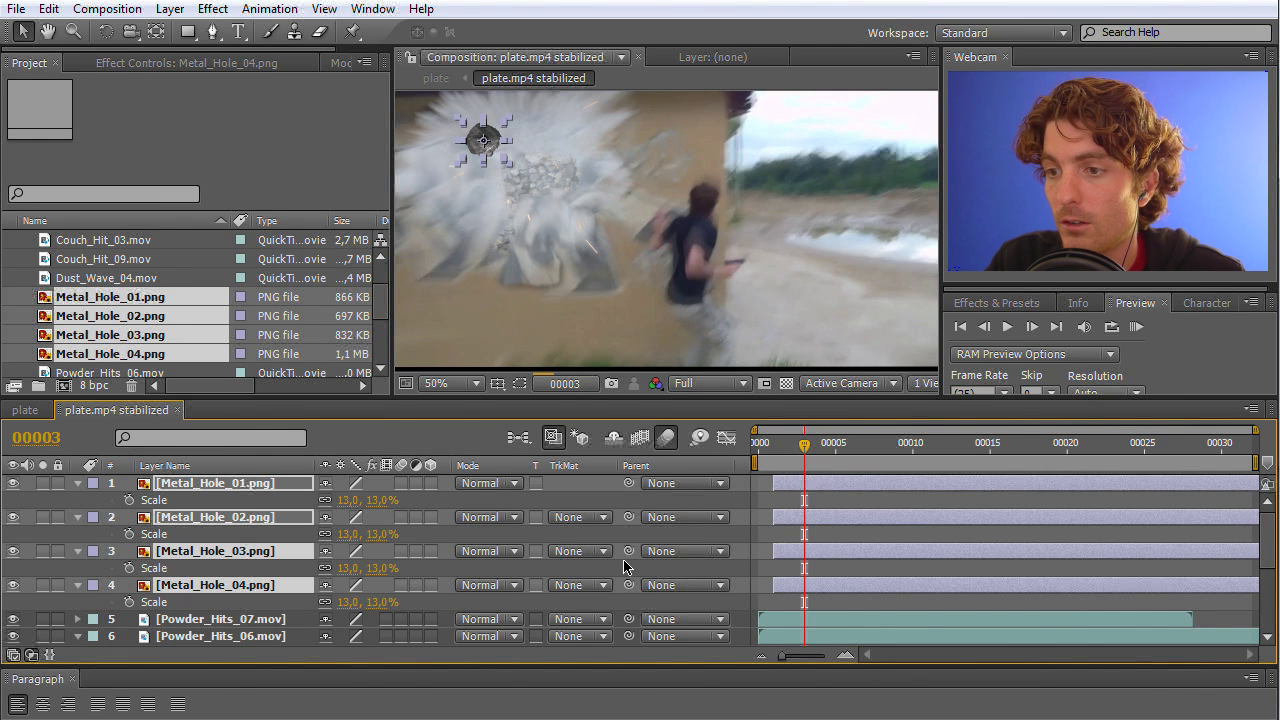
click(628, 570)
click(806, 556)
drag(806, 557, 864, 527)
drag(818, 485, 912, 485)
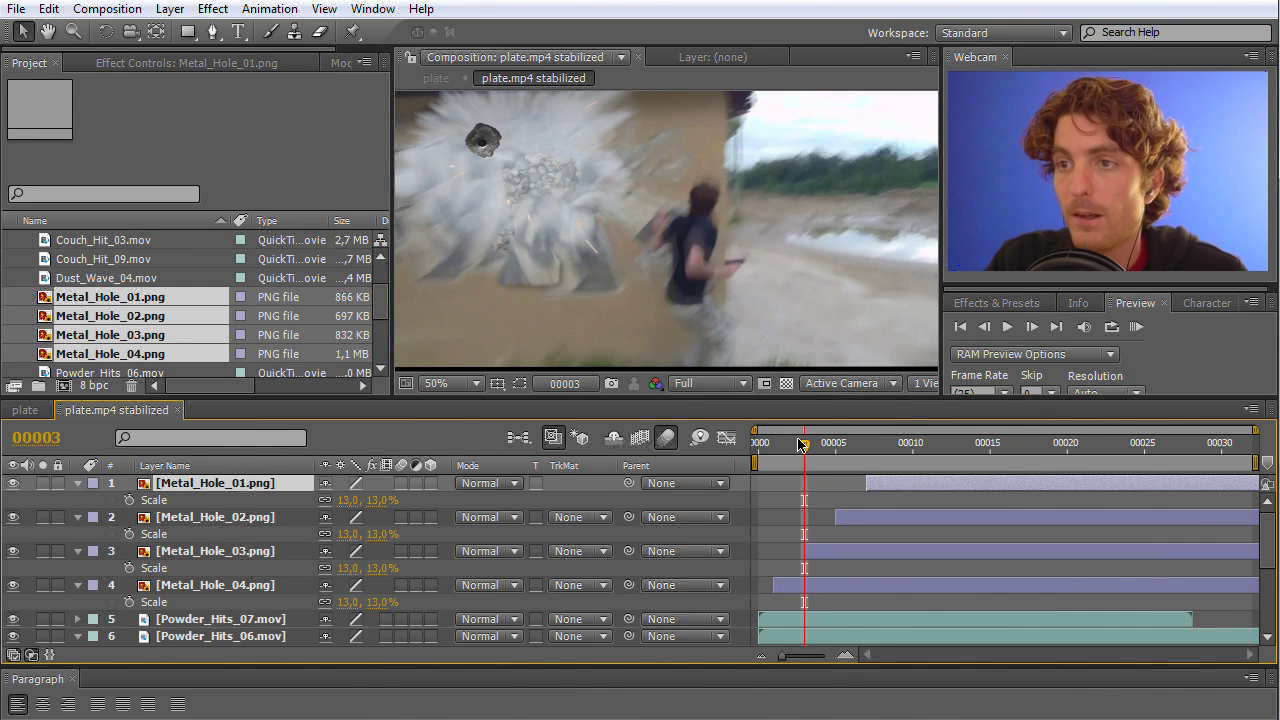
Move Metal_Hole_04 slightly lower on the wall and place Metal_Hole_03 to its upper right, above the broken plaster.
drag(513, 145, 624, 161)
drag(807, 446, 773, 452)
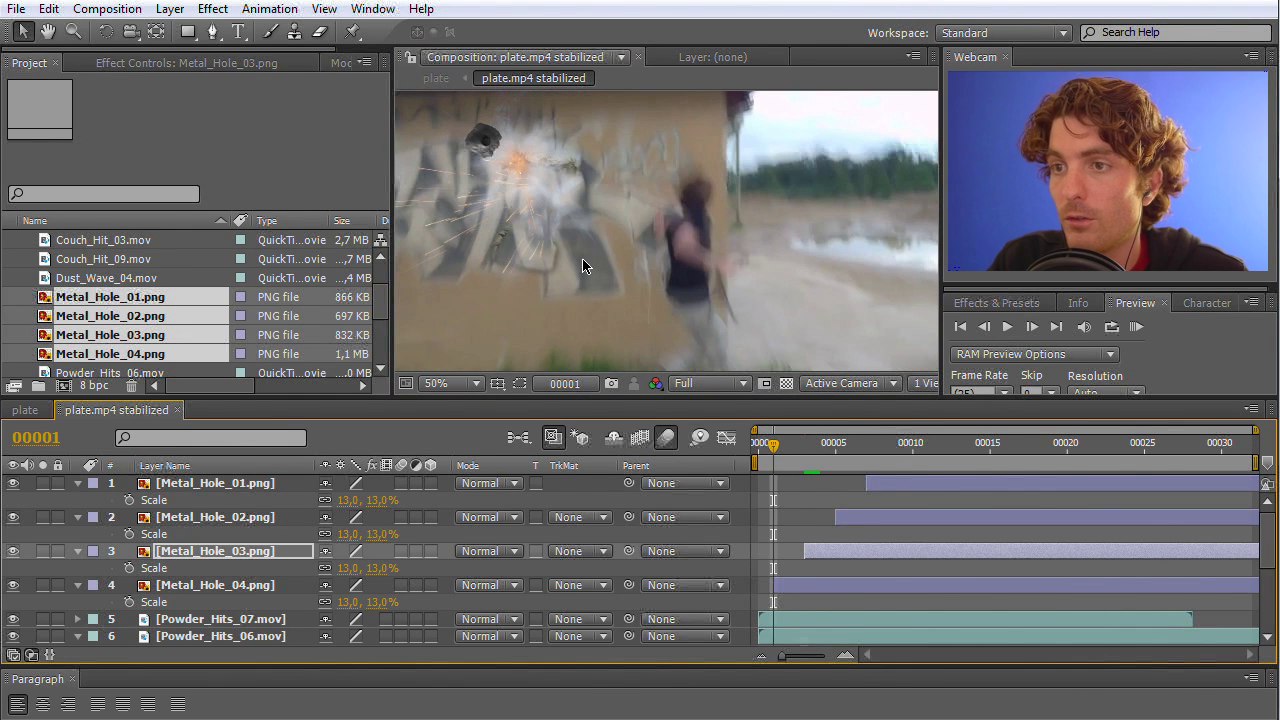
drag(488, 145, 486, 162)
drag(772, 450, 803, 451)
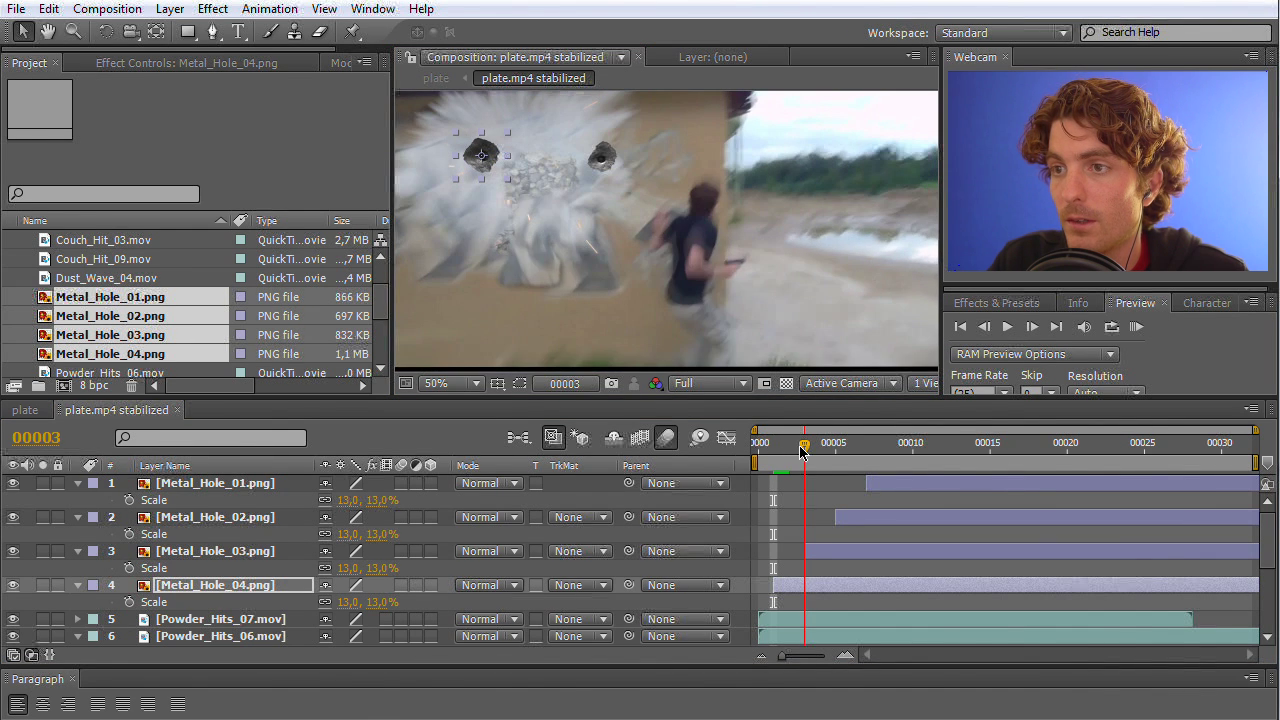
drag(604, 163, 528, 138)
key(ctrl+Up)
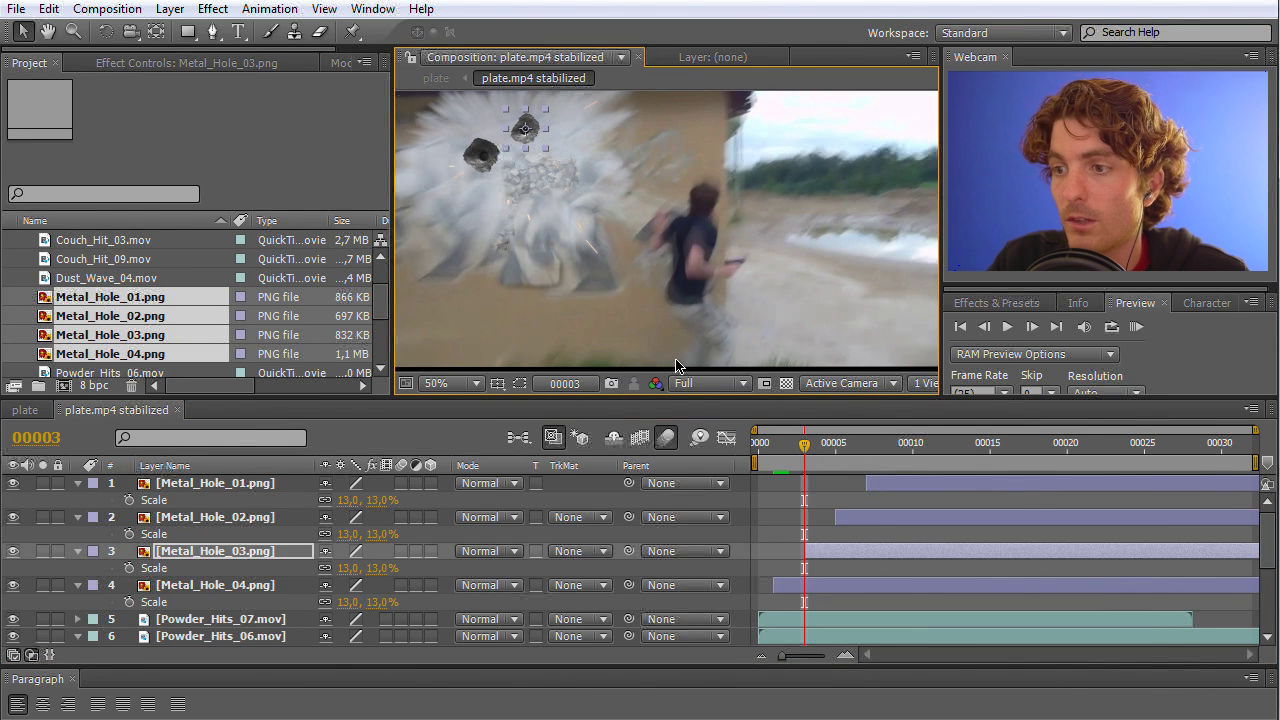
At frame 5, place Metal_Hole_02 to the lower right of the other holes and lower Metal_Hole_03 slightly.
drag(808, 452, 836, 452)
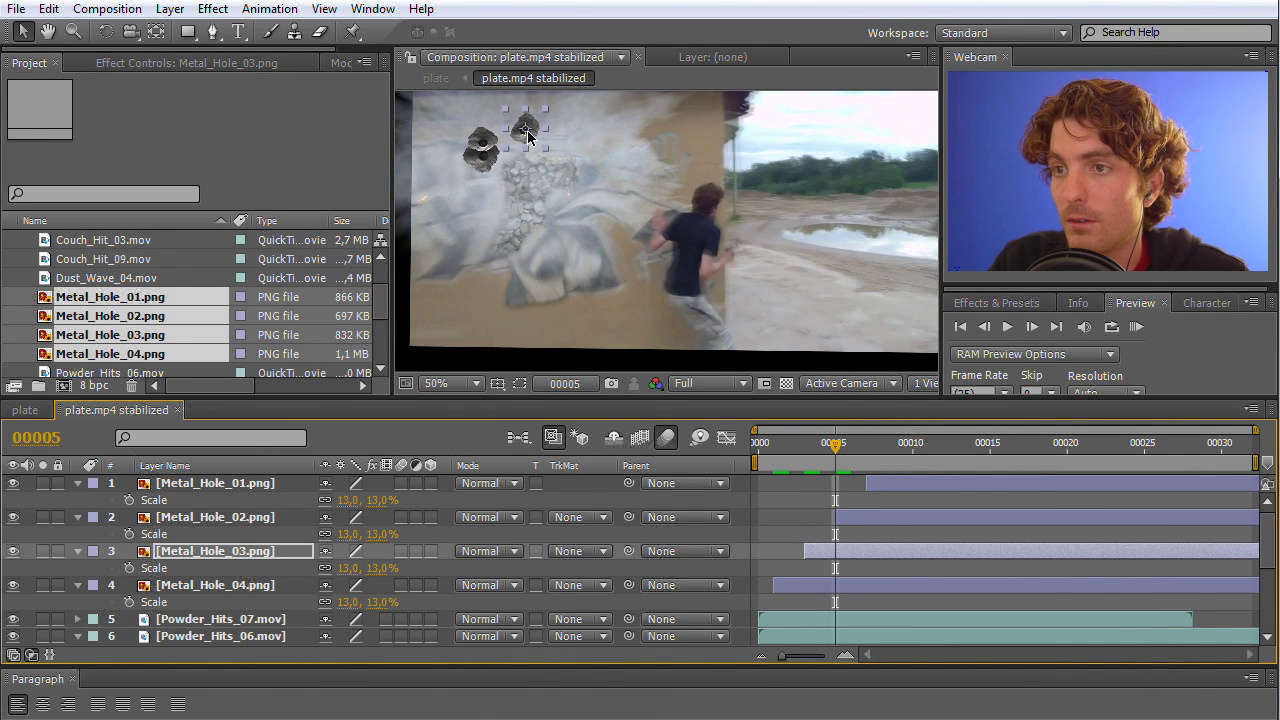
click(237, 518)
drag(495, 150, 588, 171)
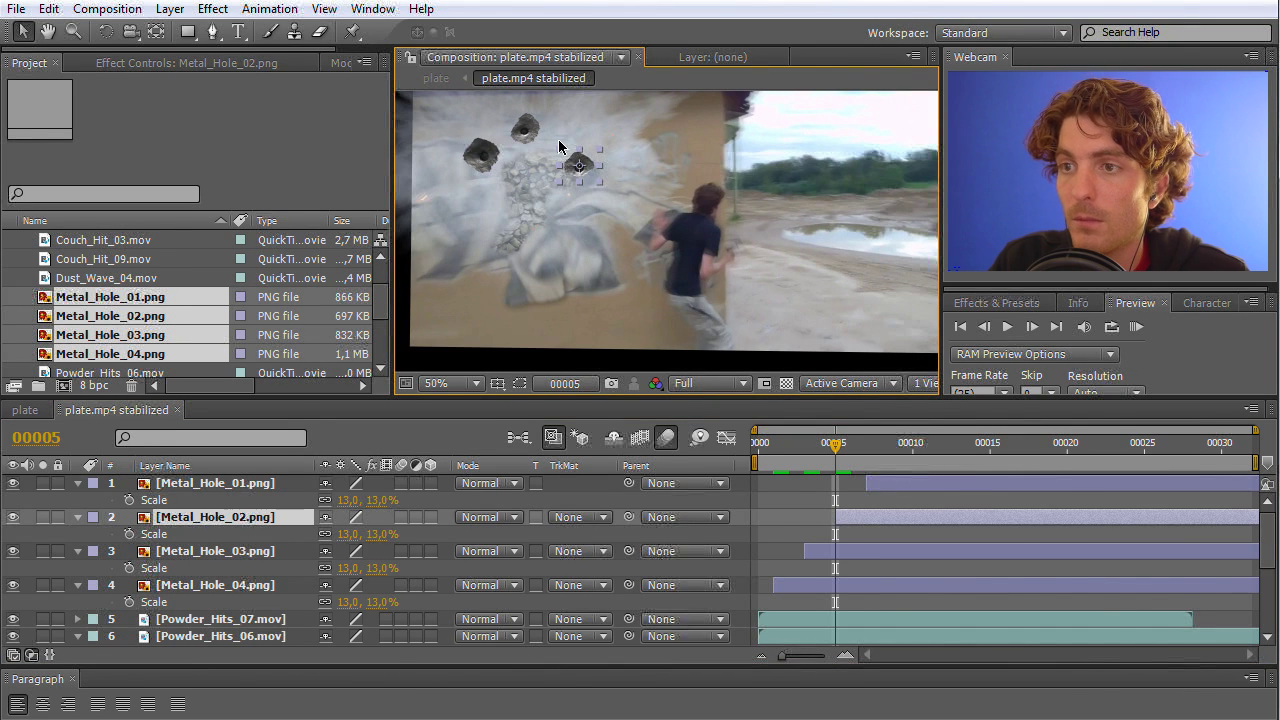
drag(530, 137, 535, 149)
At frame 7, arrange Metal_Hole_01 and Metal_Hole_03 so the four holes form a spaced row across the wall.
click(862, 447)
drag(862, 450, 870, 452)
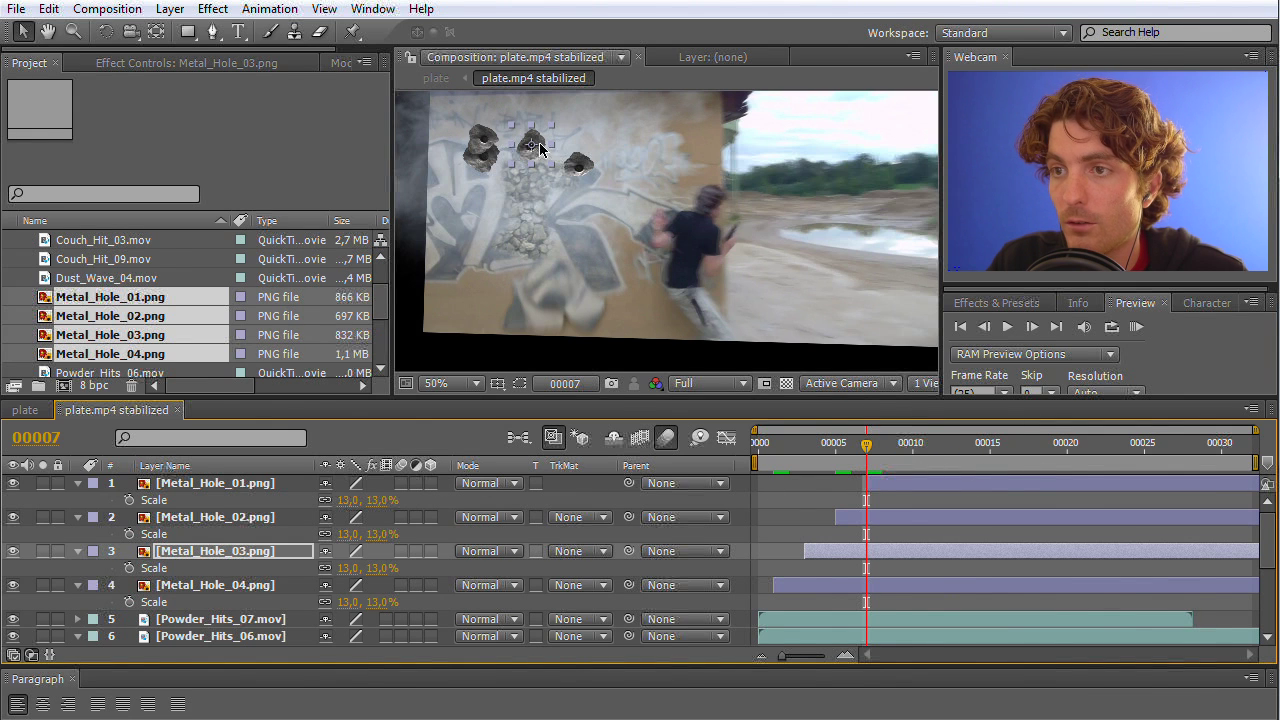
drag(543, 147, 636, 156)
click(483, 140)
Move the Powder_Hits_07.mov and Powder_Hits_06.mov layers above the Metal_Hole layers and check the result at frame 1.
click(762, 310)
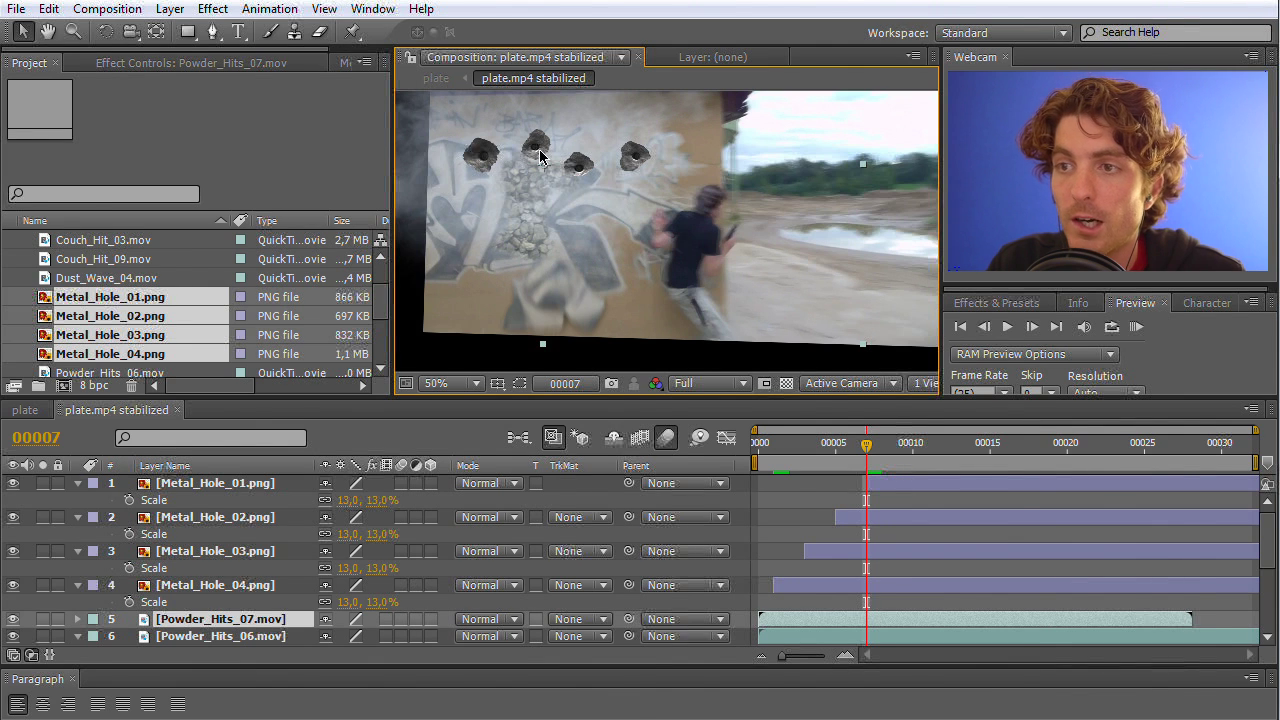
scroll(268, 625, down, 2)
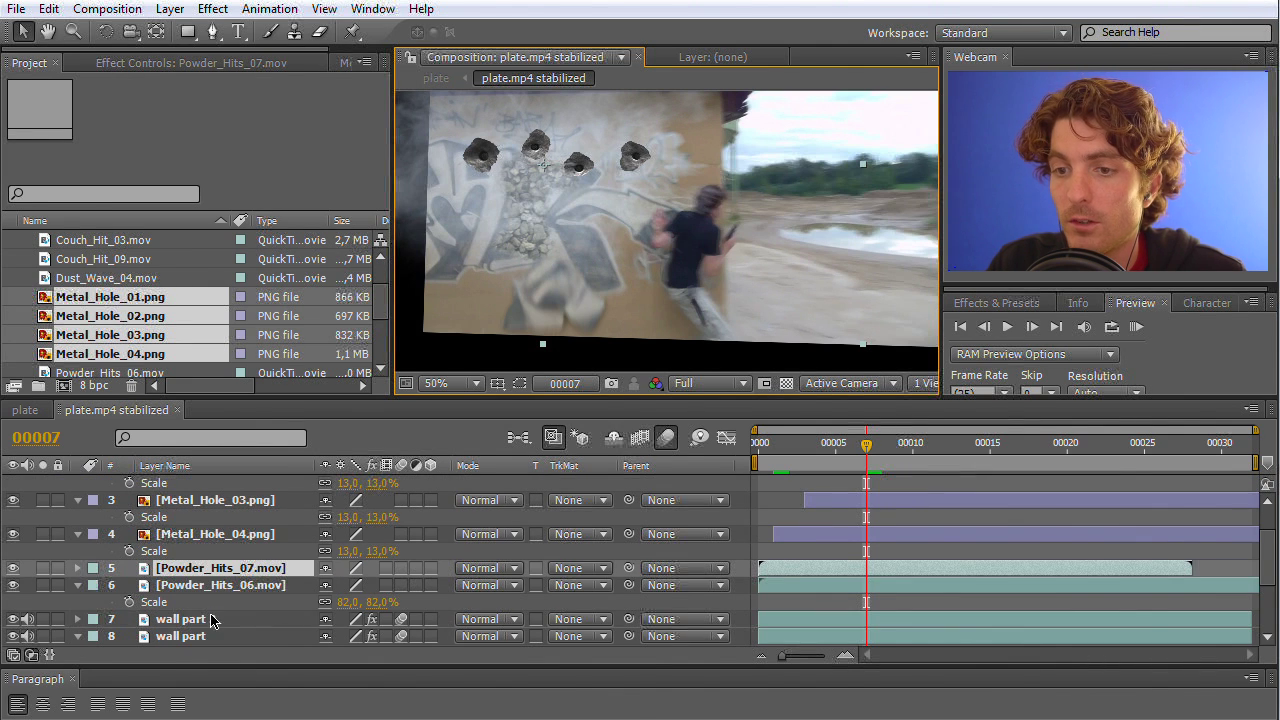
shift+click(203, 587)
drag(203, 478, 203, 483)
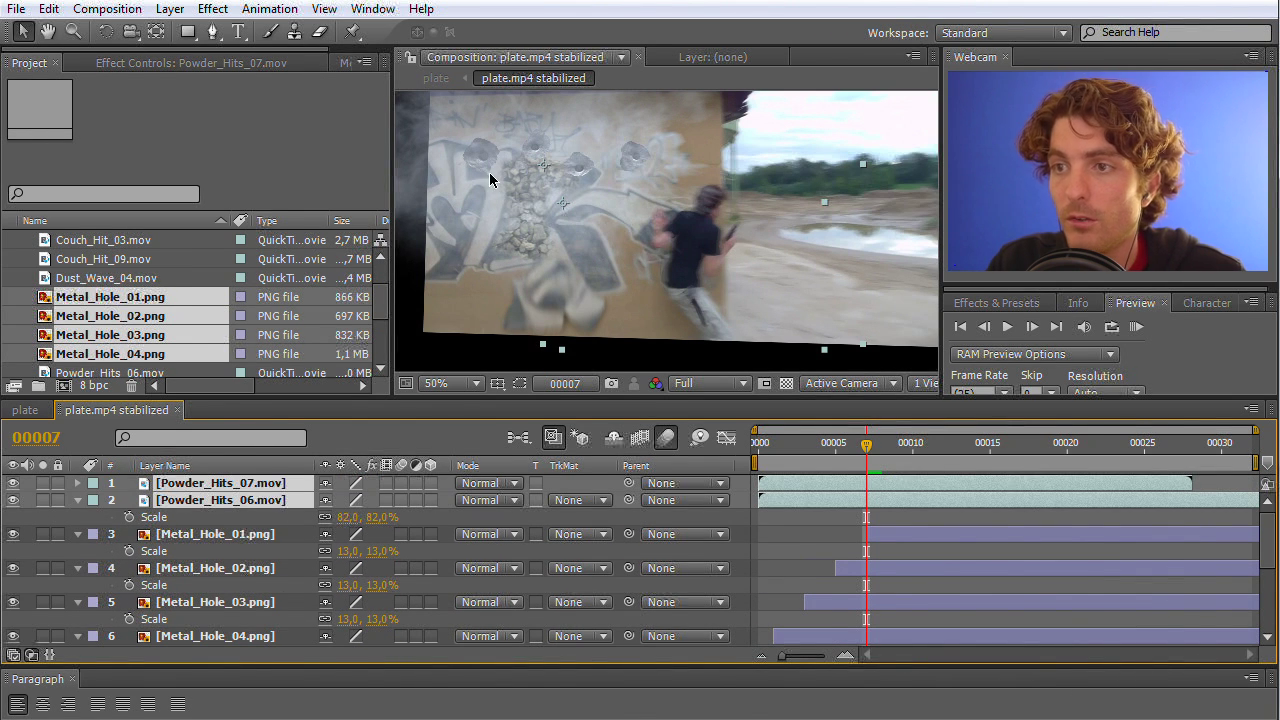
drag(851, 446, 773, 452)
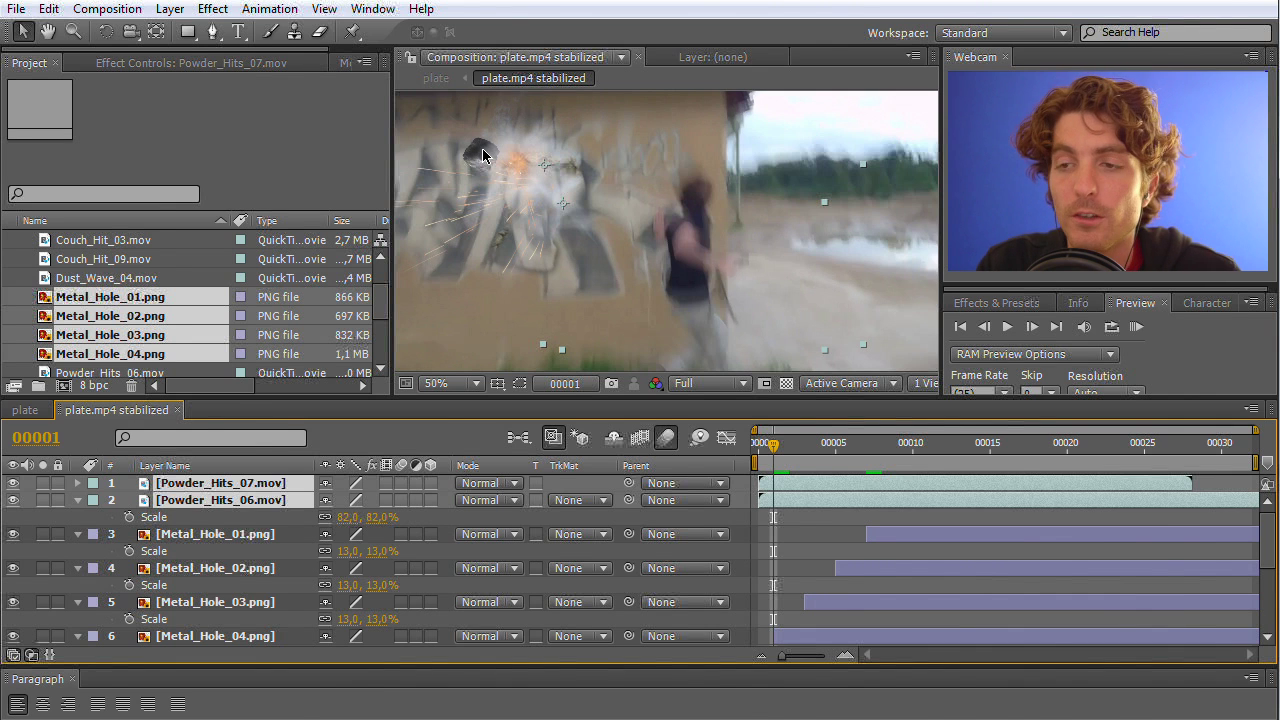
Apply the Fast Blur effect to the Metal_Hole_01.png layer and set its Blurriness to 40.
click(214, 536)
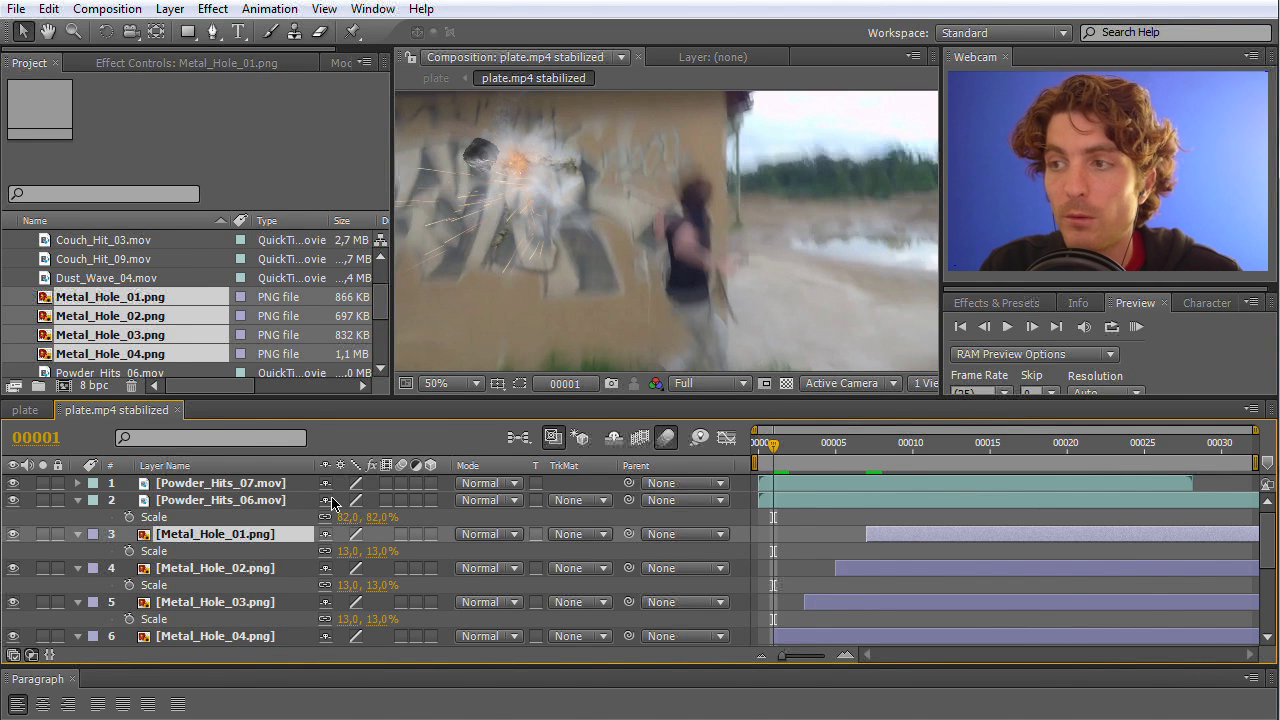
click(1000, 303)
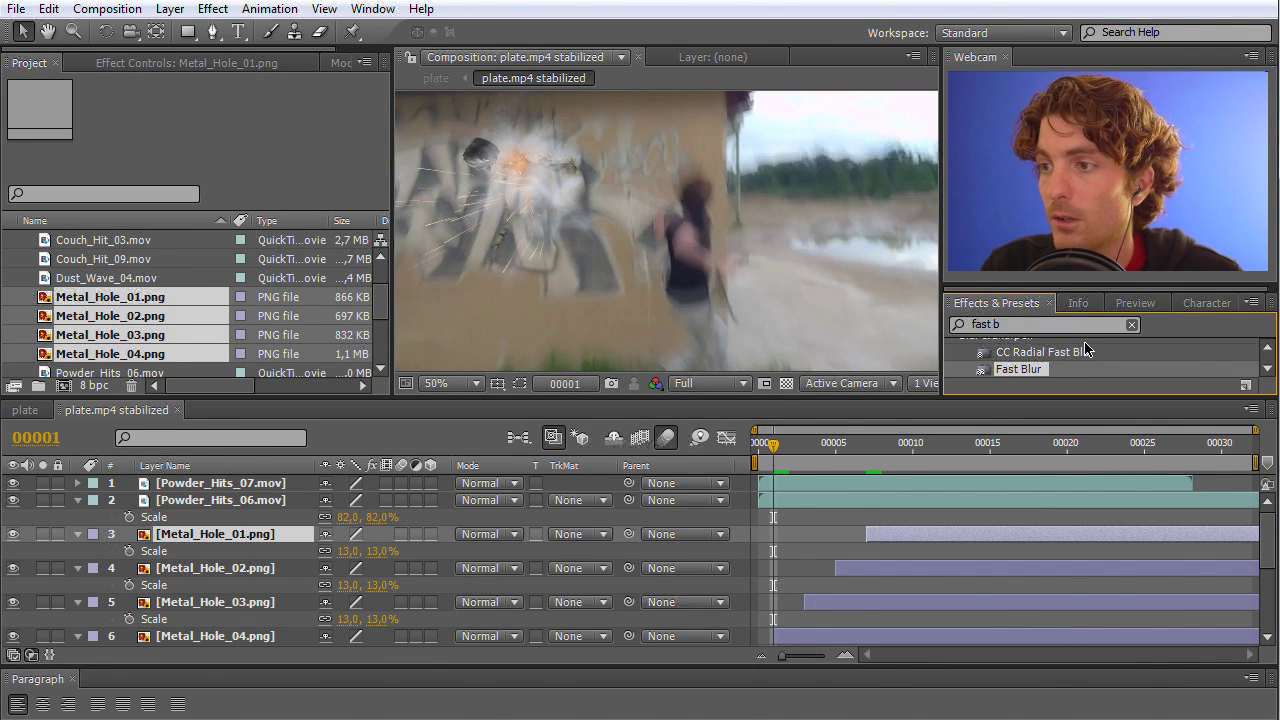
click(1045, 372)
drag(1018, 374, 211, 535)
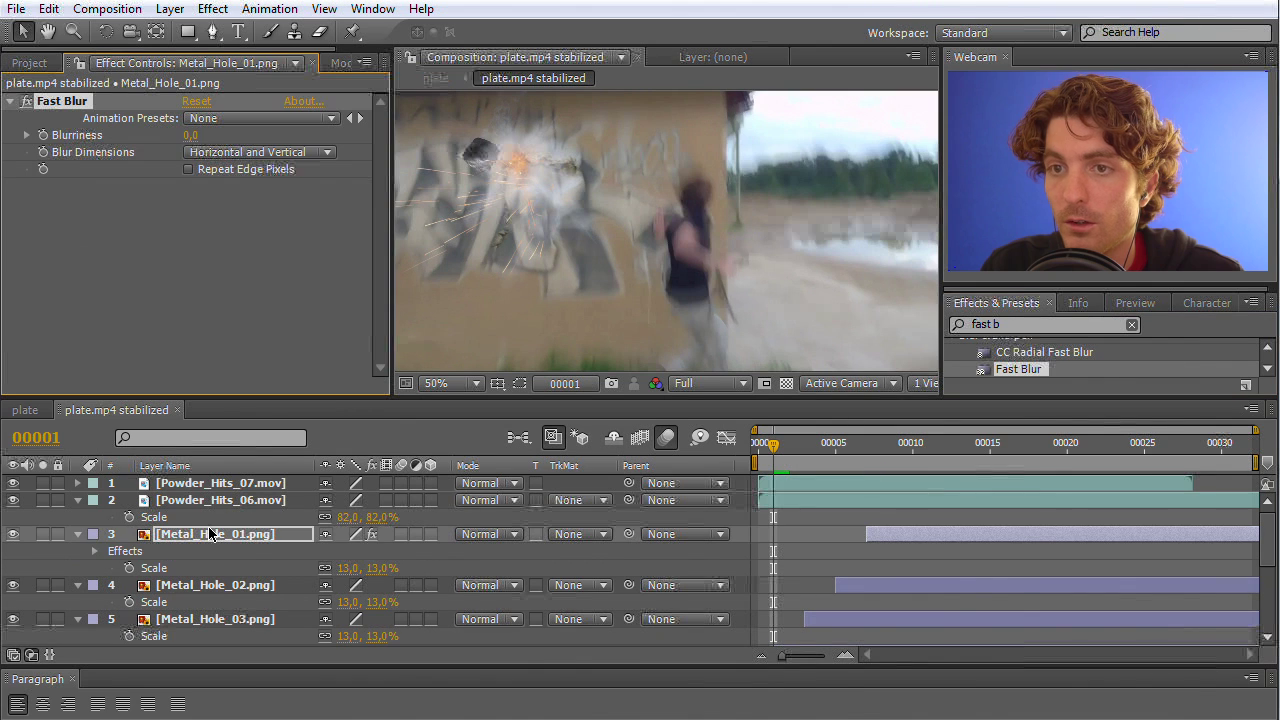
click(190, 136)
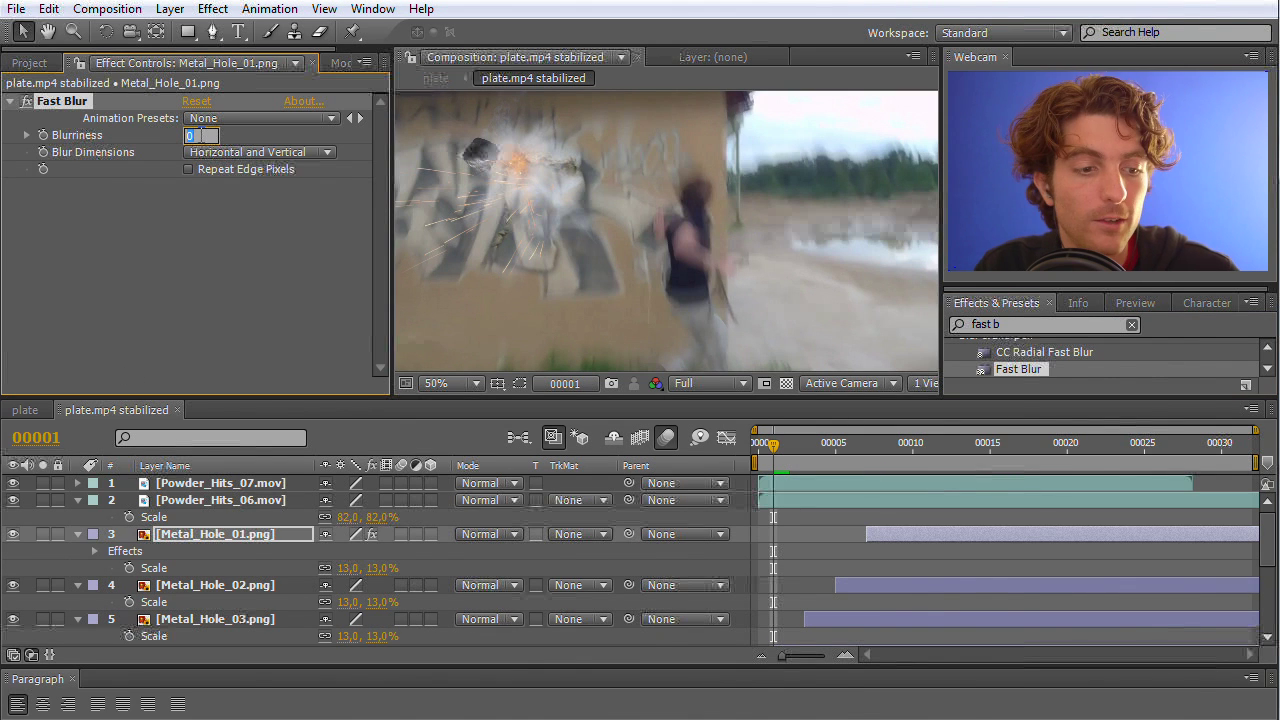
text(40)
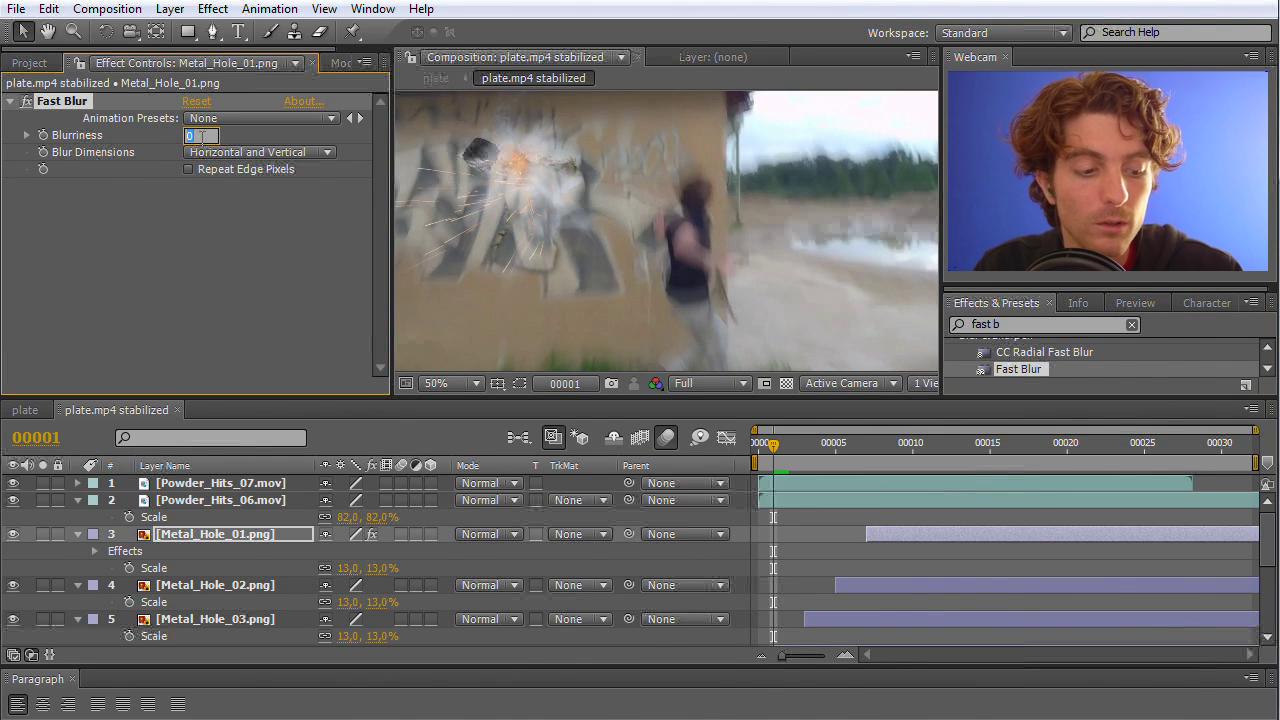
key(Return)
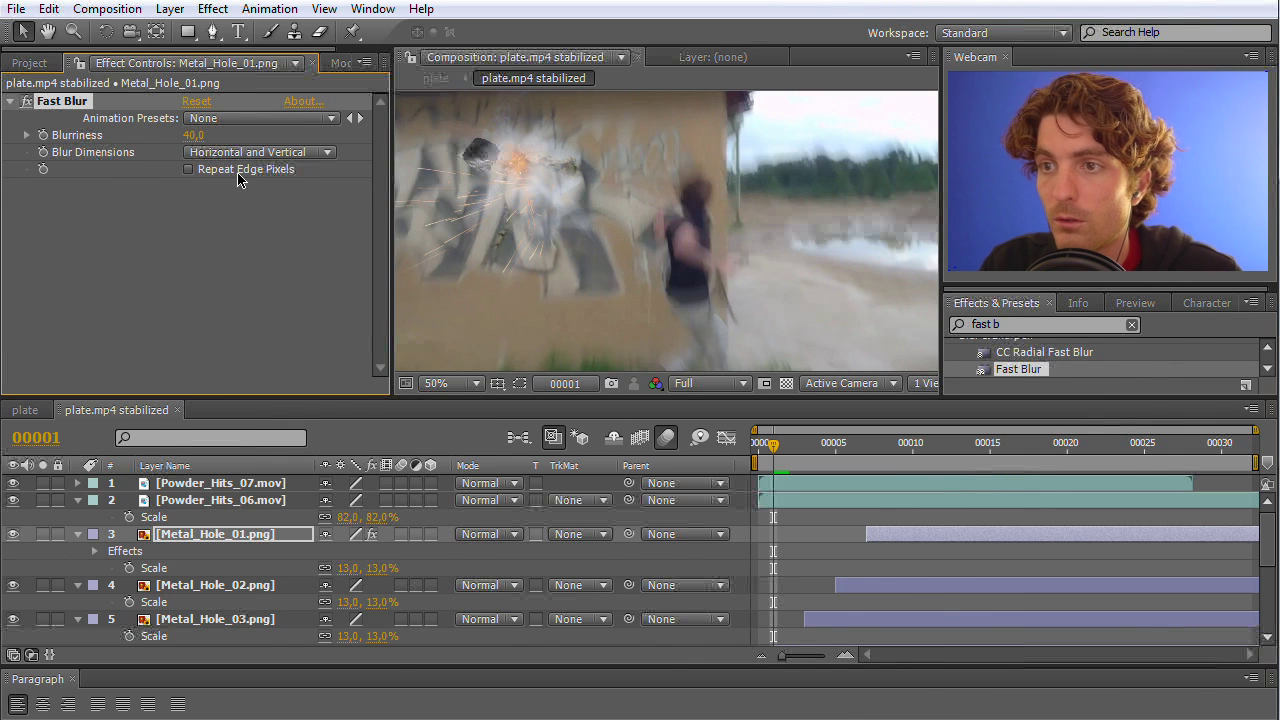
click(278, 238)
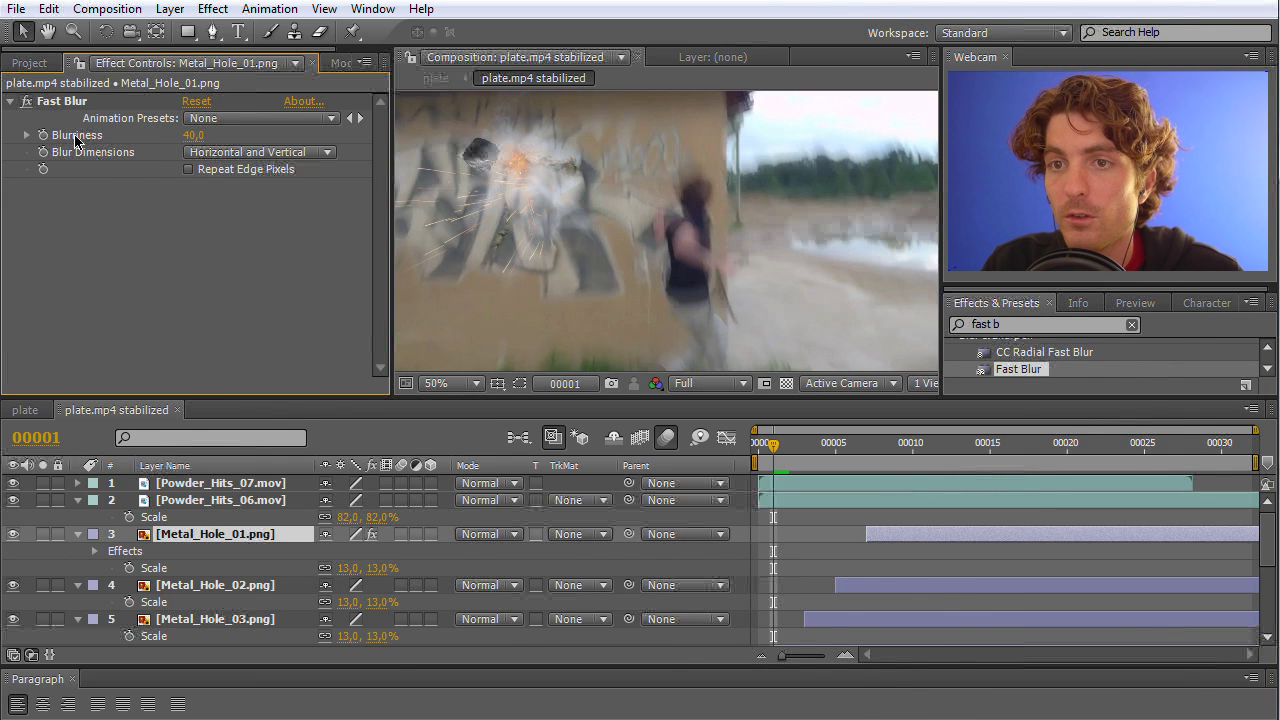
Copy the Fast Blur effect from Metal_Hole_01.png to the Metal_Hole_02, Metal_Hole_03 and Metal_Hole_04 layers.
click(57, 102)
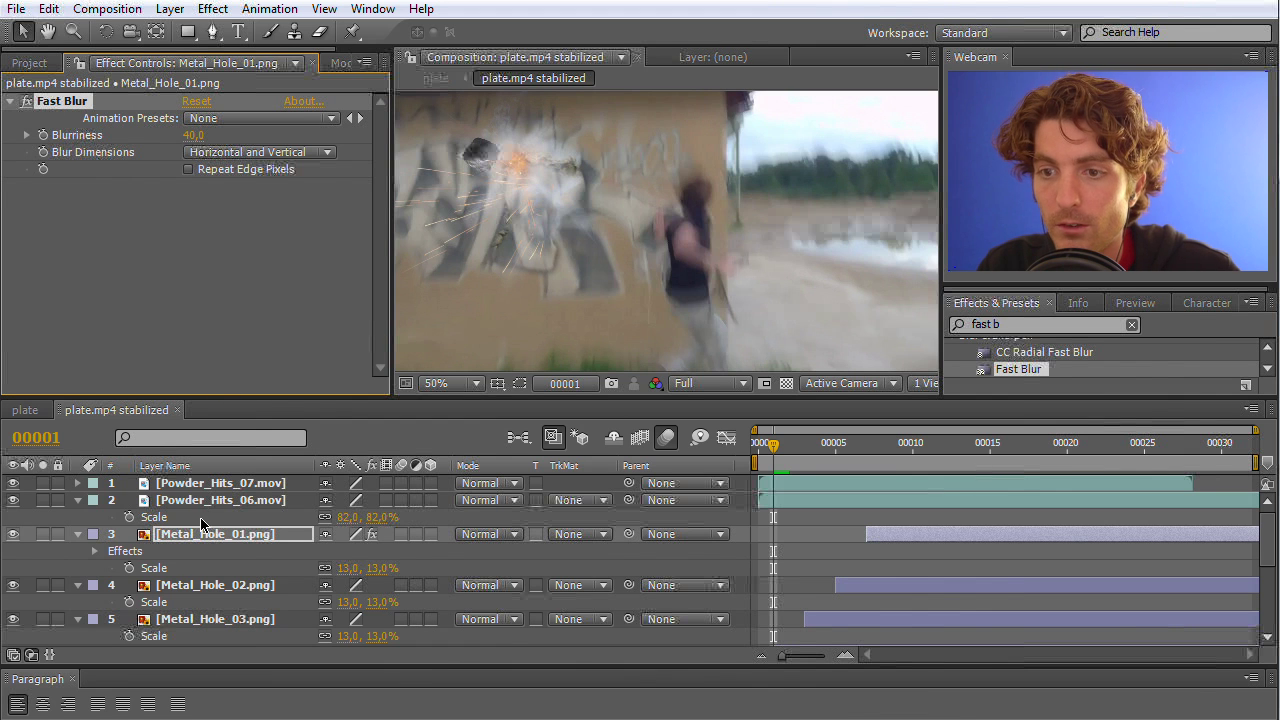
click(192, 589)
key(ctrl+v)
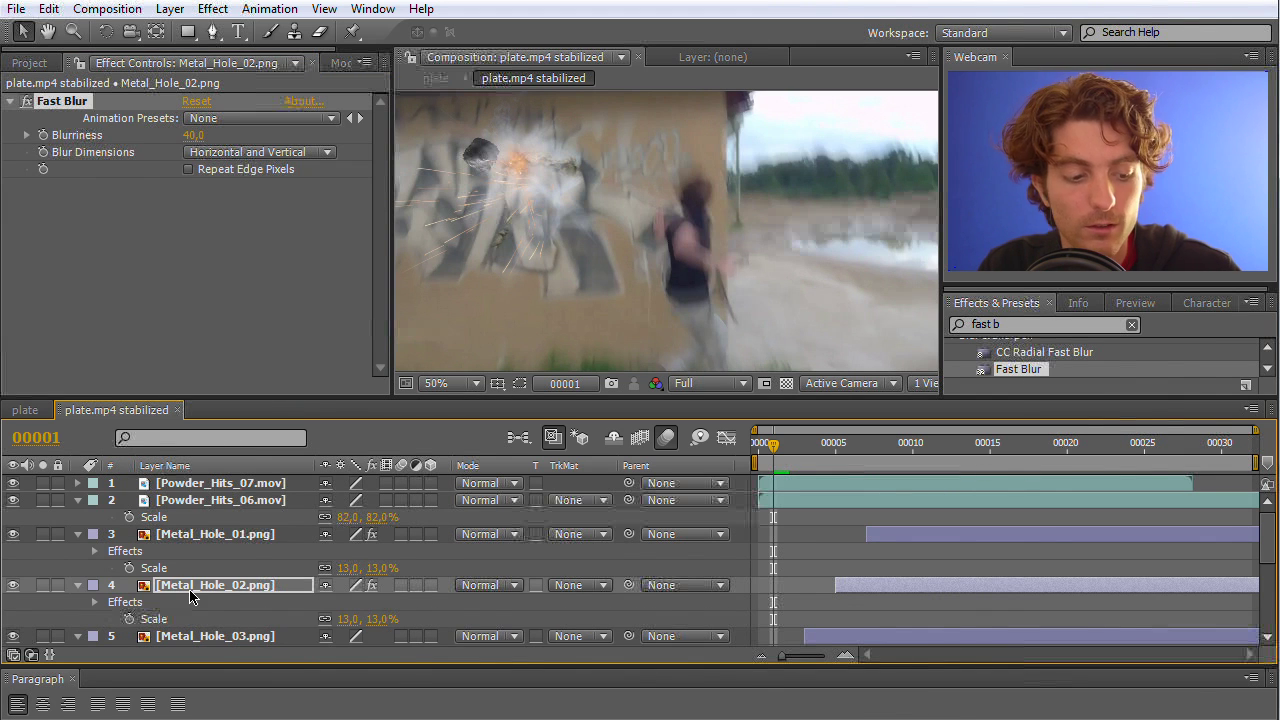
click(210, 642)
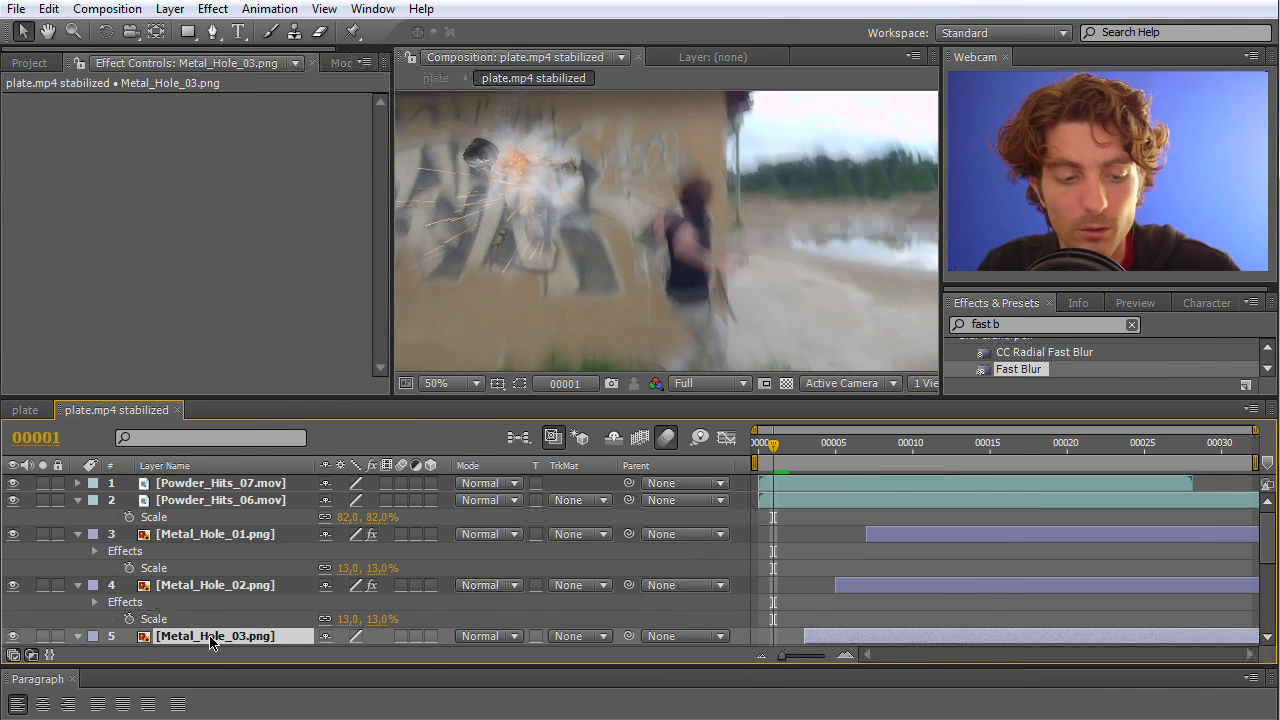
key(ctrl+v)
scroll(206, 615, down, 2)
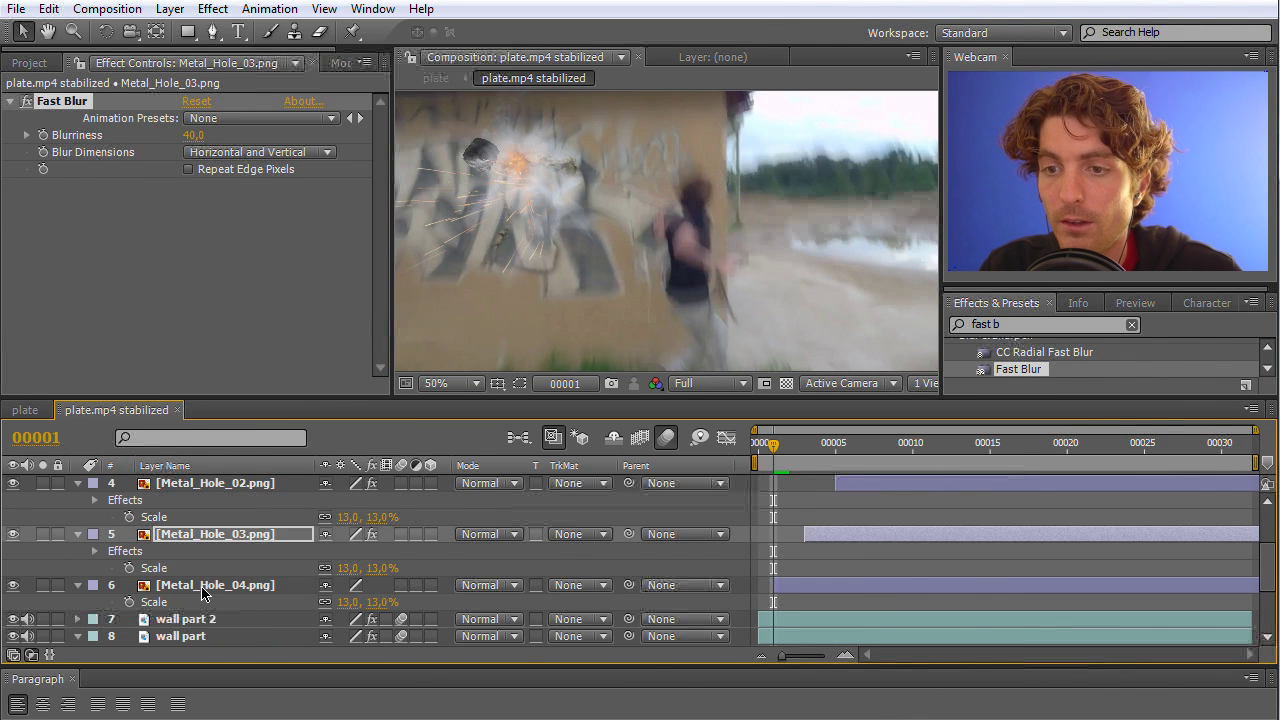
click(203, 588)
key(ctrl+v)
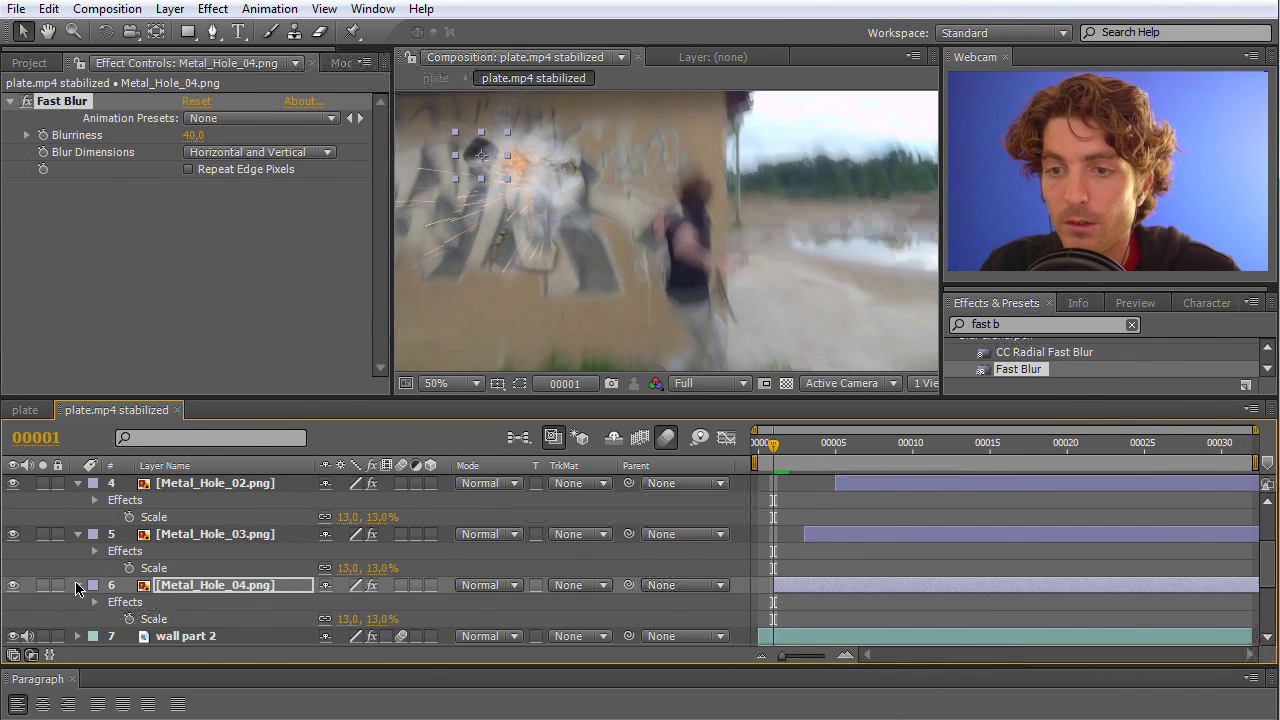
Collapse the properties of the four Metal_Hole layers, check the composite at frame 9, and return to the project footage list.
click(78, 585)
click(78, 535)
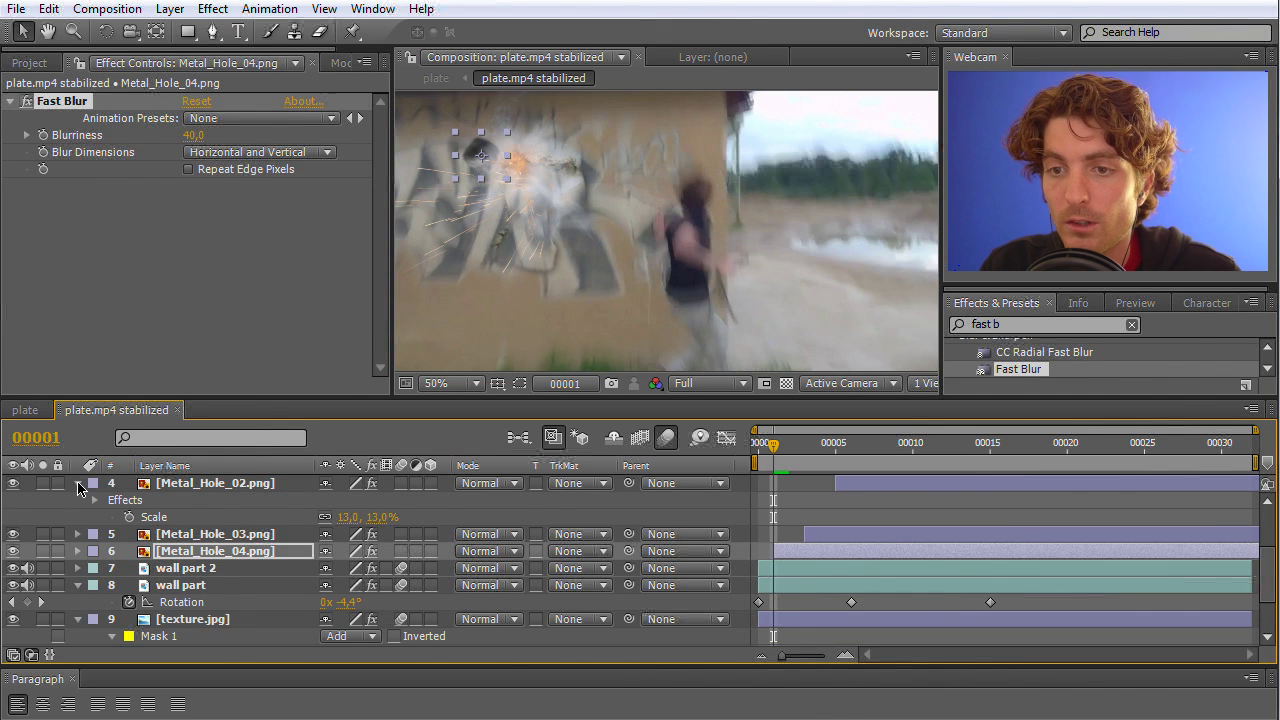
click(78, 485)
scroll(81, 497, up, 1)
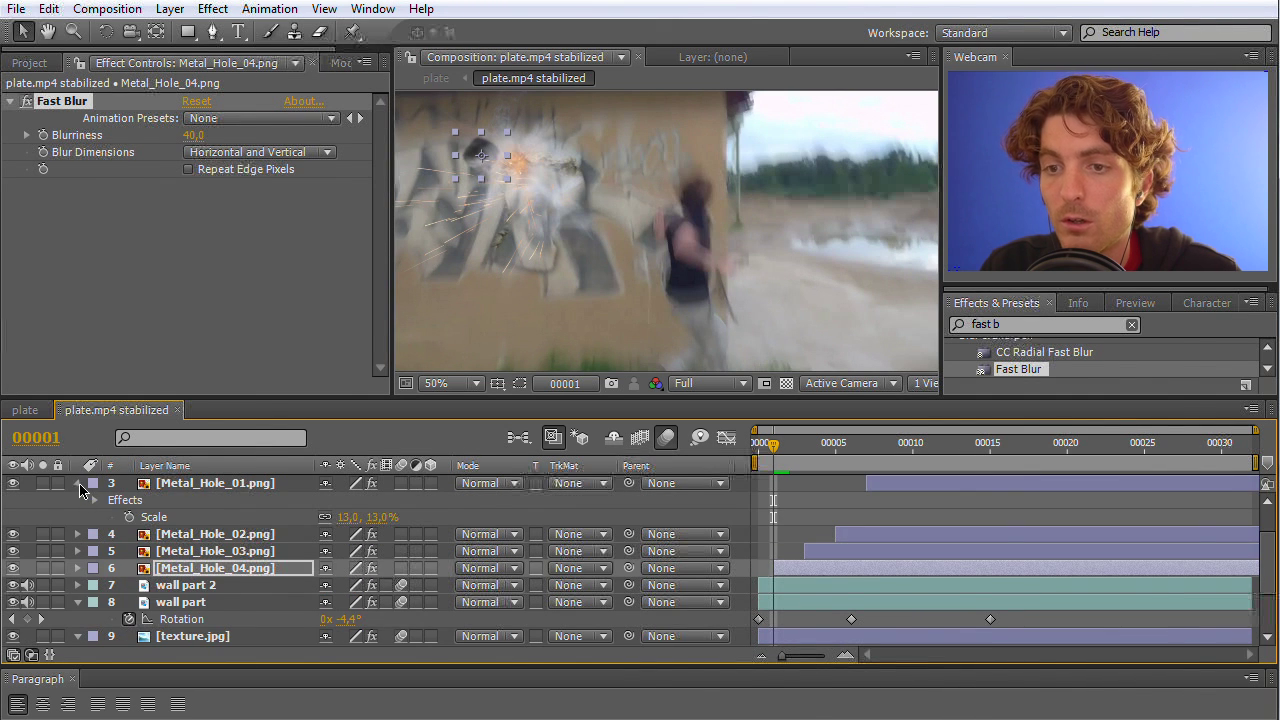
click(78, 484)
scroll(80, 500, up, 2)
drag(777, 450, 890, 443)
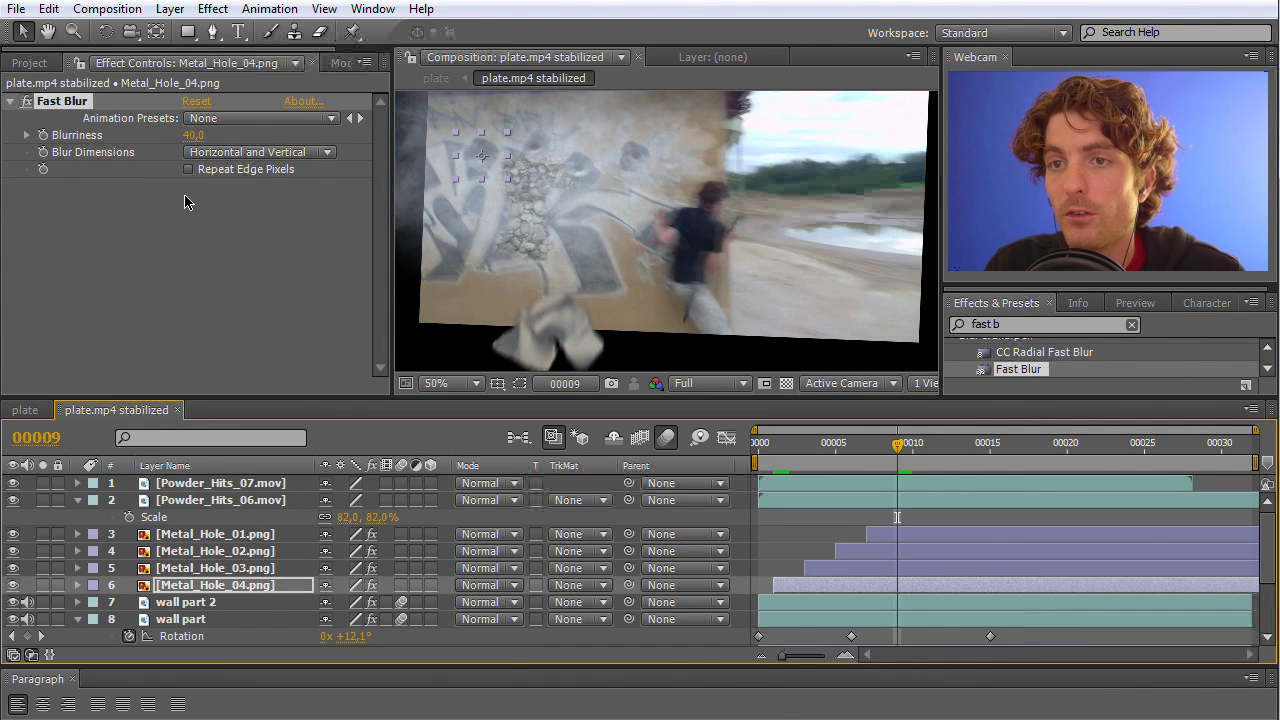
click(29, 62)
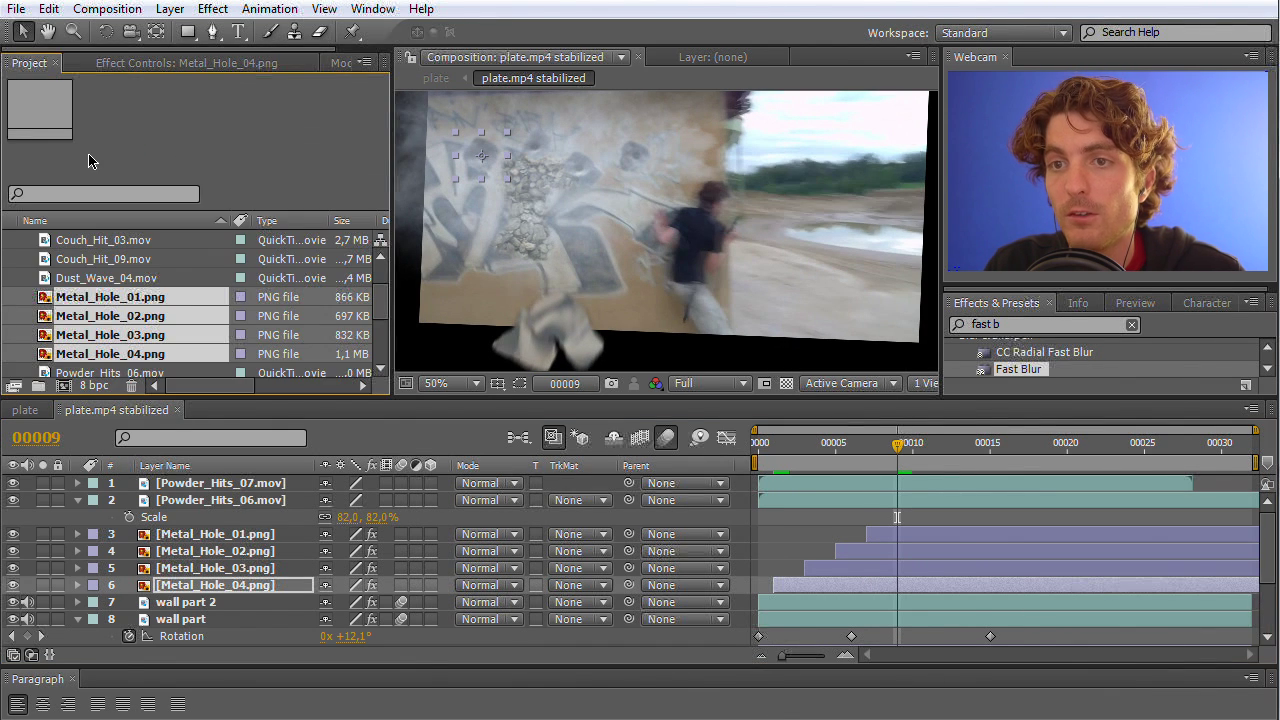
Add Couch_Hit_01.mov to the plate.mp4 stabilized composition and move it to the top of the layer stack.
drag(816, 447, 771, 456)
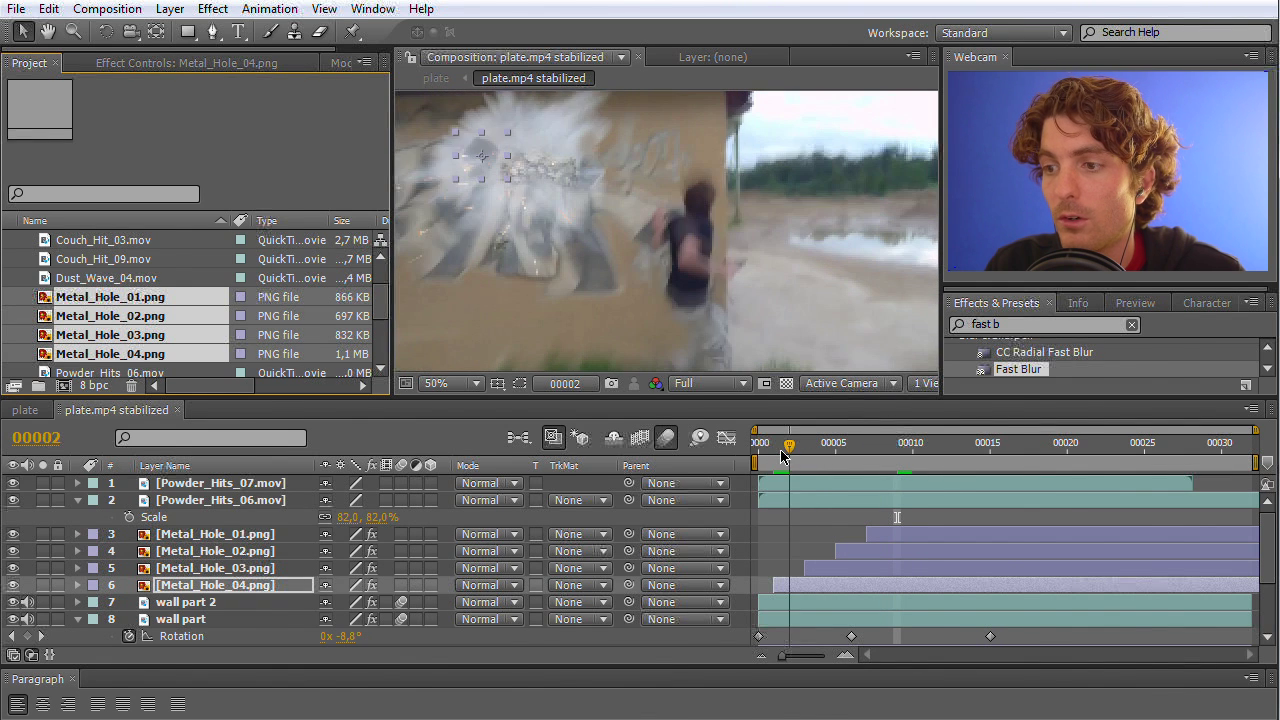
click(115, 260)
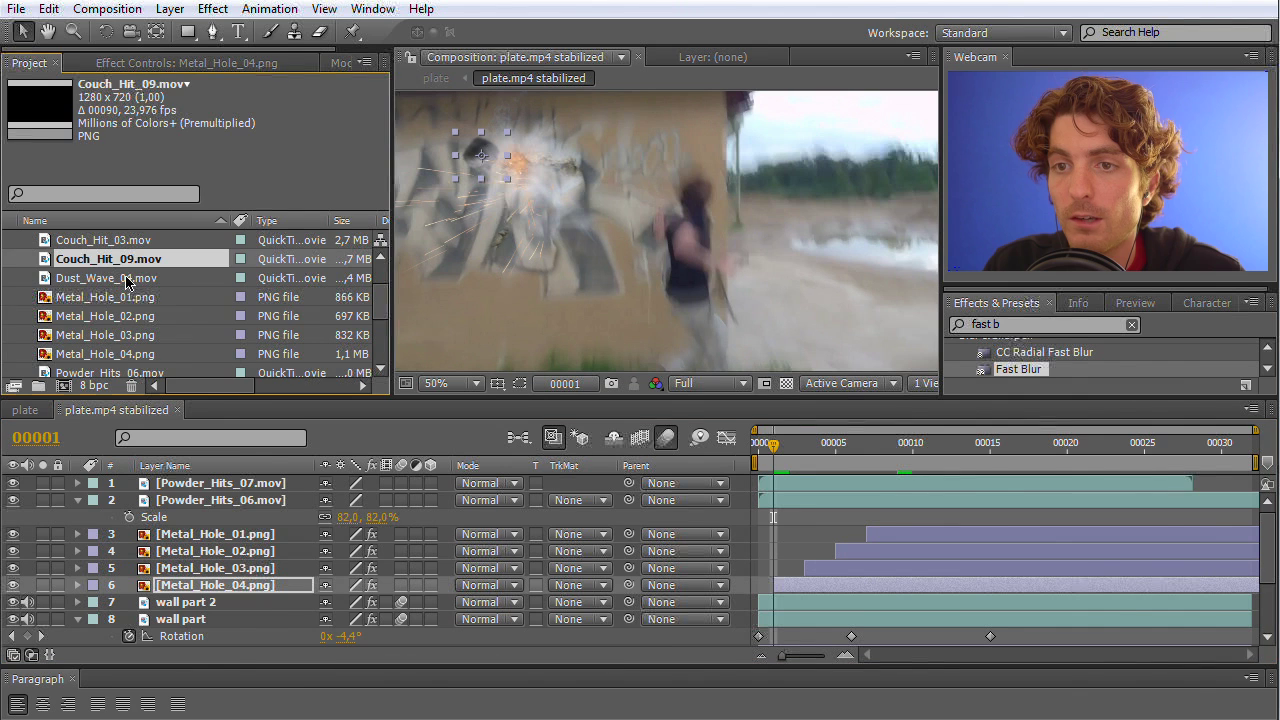
scroll(131, 279, up, 1)
click(72, 260)
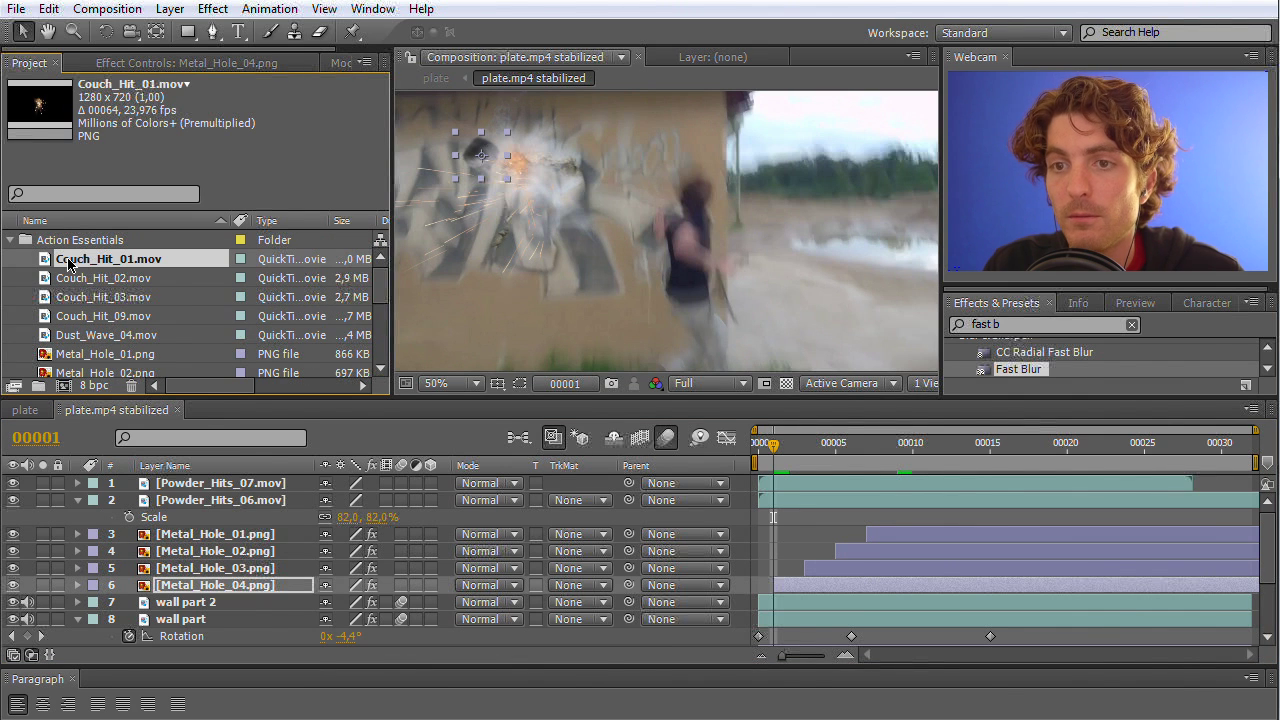
drag(173, 276, 763, 512)
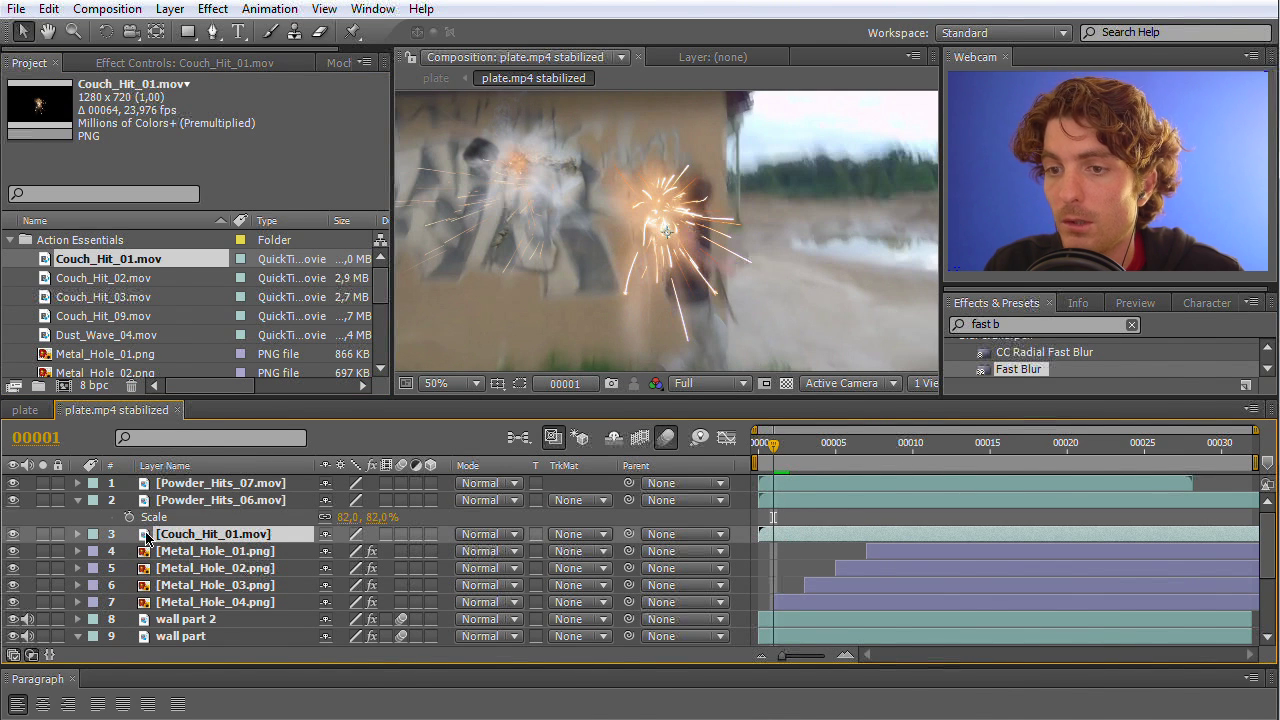
drag(220, 532, 332, 478)
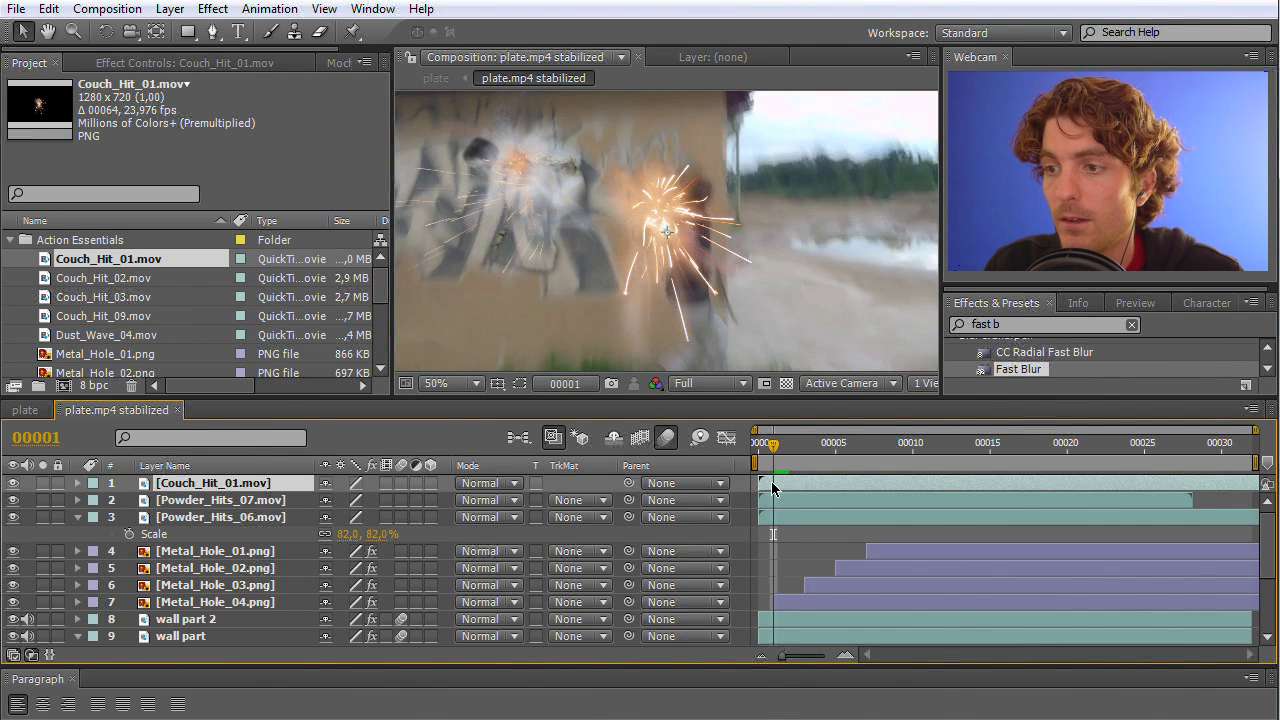
Move the Couch_Hit_01.mov sparks onto the leftmost bullet hole at frame 1 and scale them down to fit it.
mouse_move(776, 450)
mouse_down()
mouse_move(765, 449)
mouse_move(829, 447)
mouse_move(760, 450)
mouse_up()
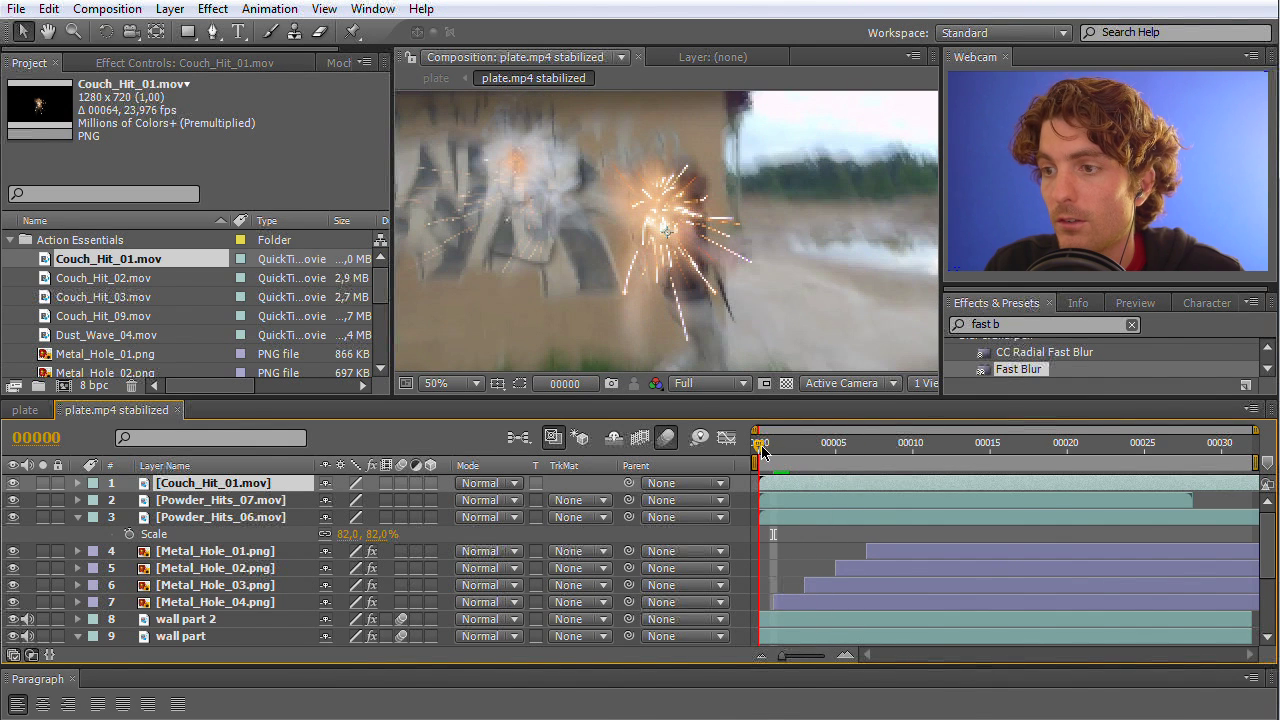
drag(640, 218, 531, 195)
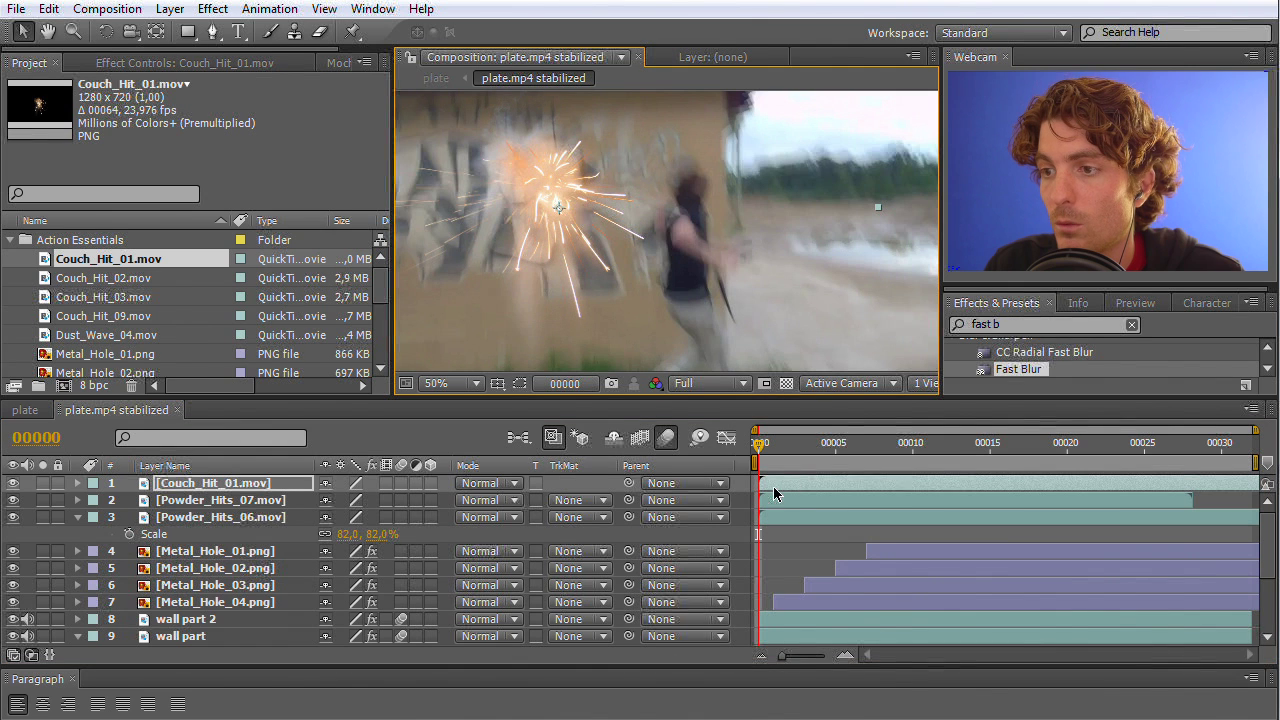
drag(760, 445, 773, 445)
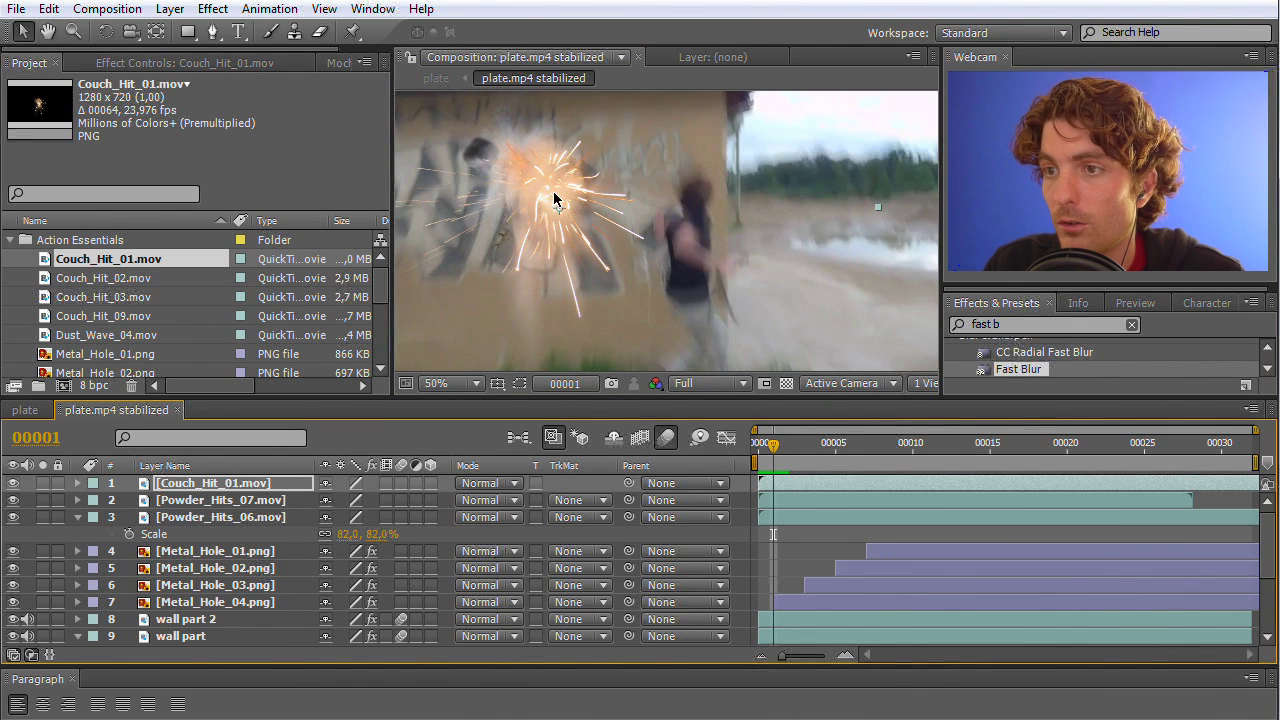
drag(536, 189, 480, 143)
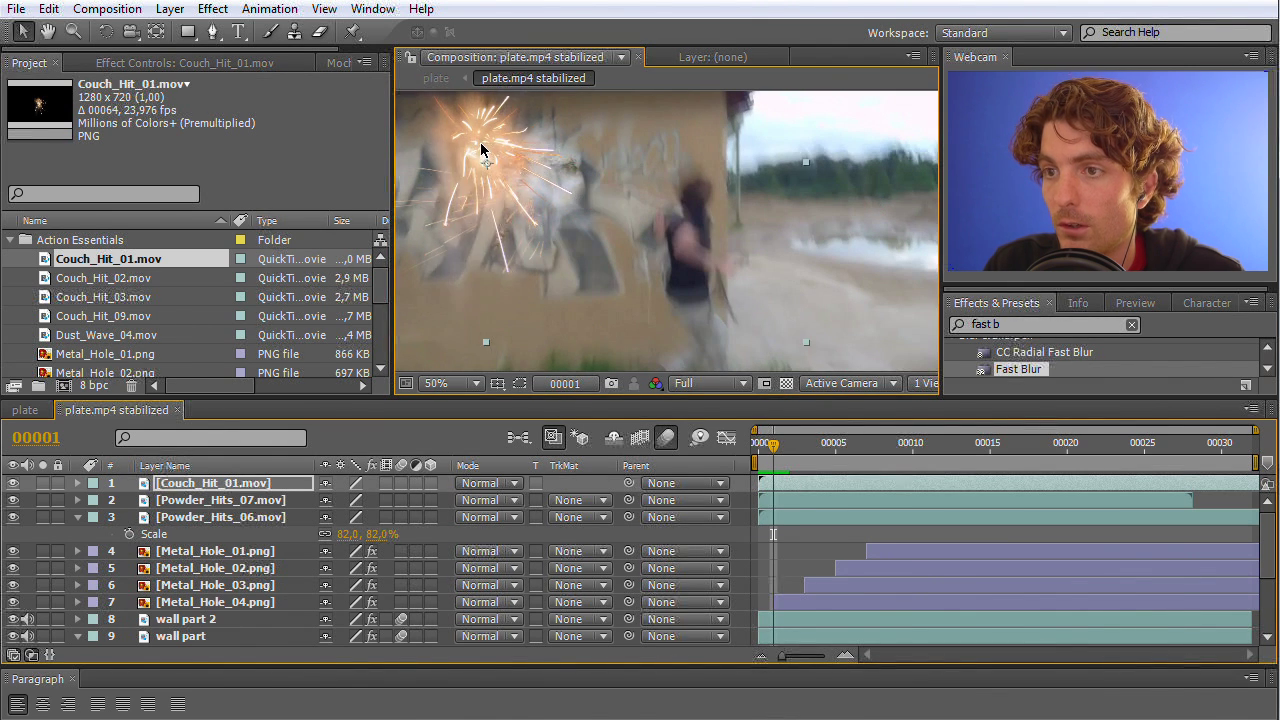
drag(806, 343, 603, 216)
drag(486, 164, 482, 158)
key(space)
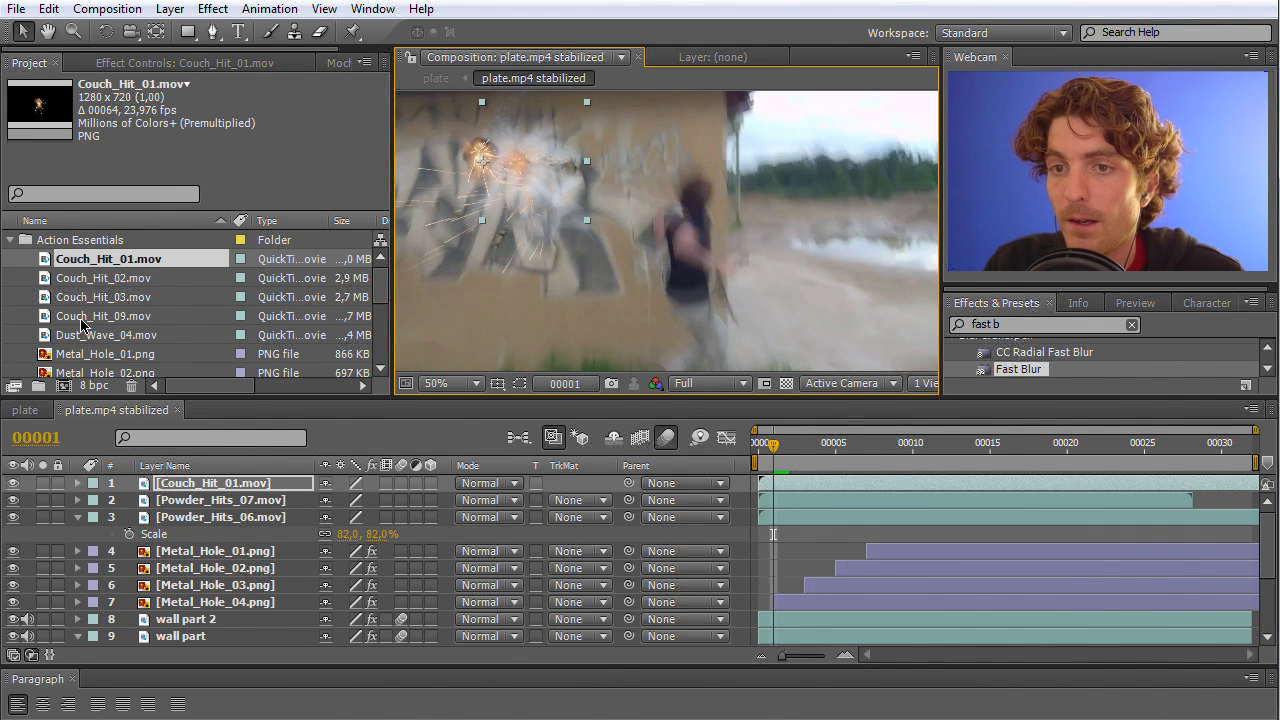
Add Couch_Hit_02.mov as the topmost layer and shift it in time to start at frame 2.
drag(82, 287, 171, 483)
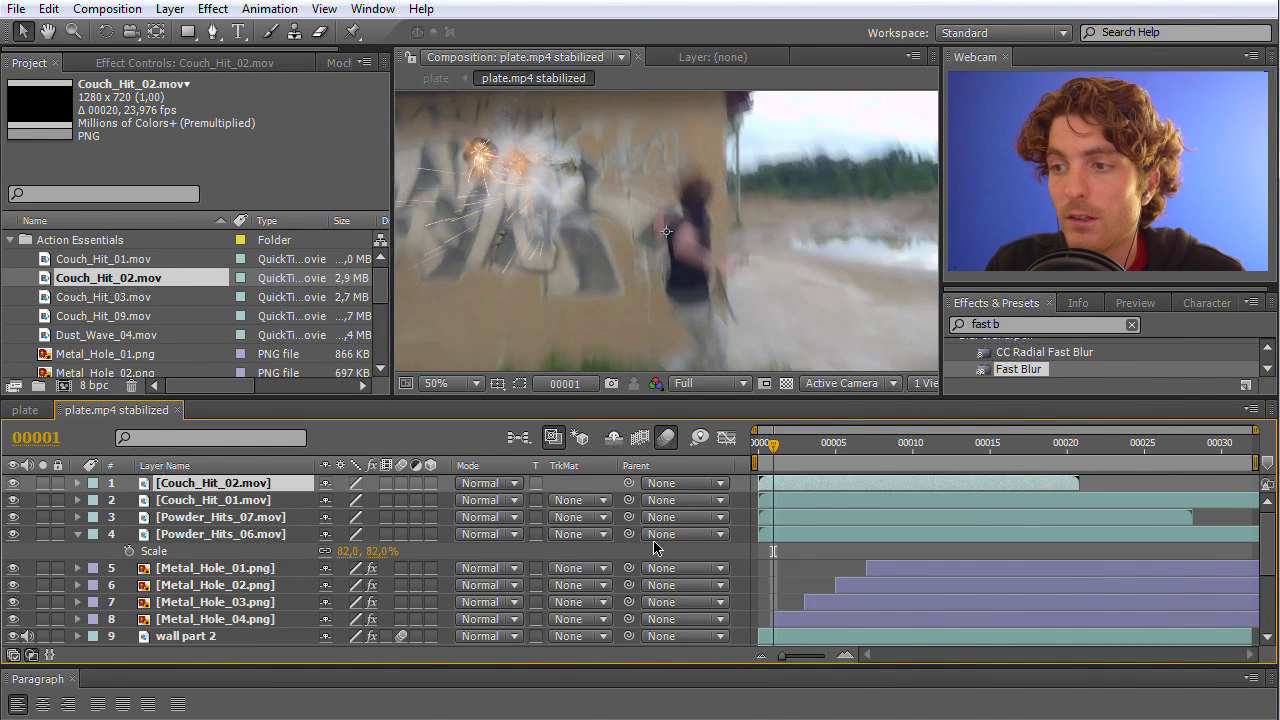
click(789, 446)
drag(792, 450, 846, 490)
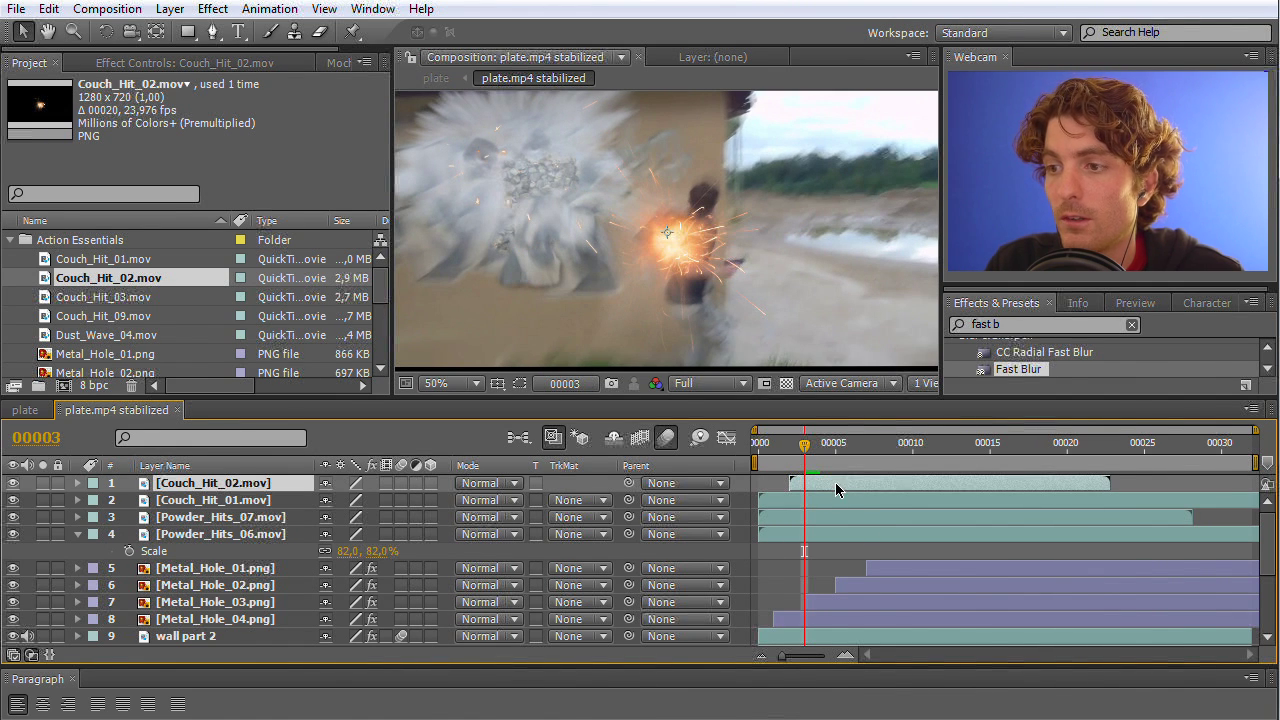
drag(831, 487, 857, 484)
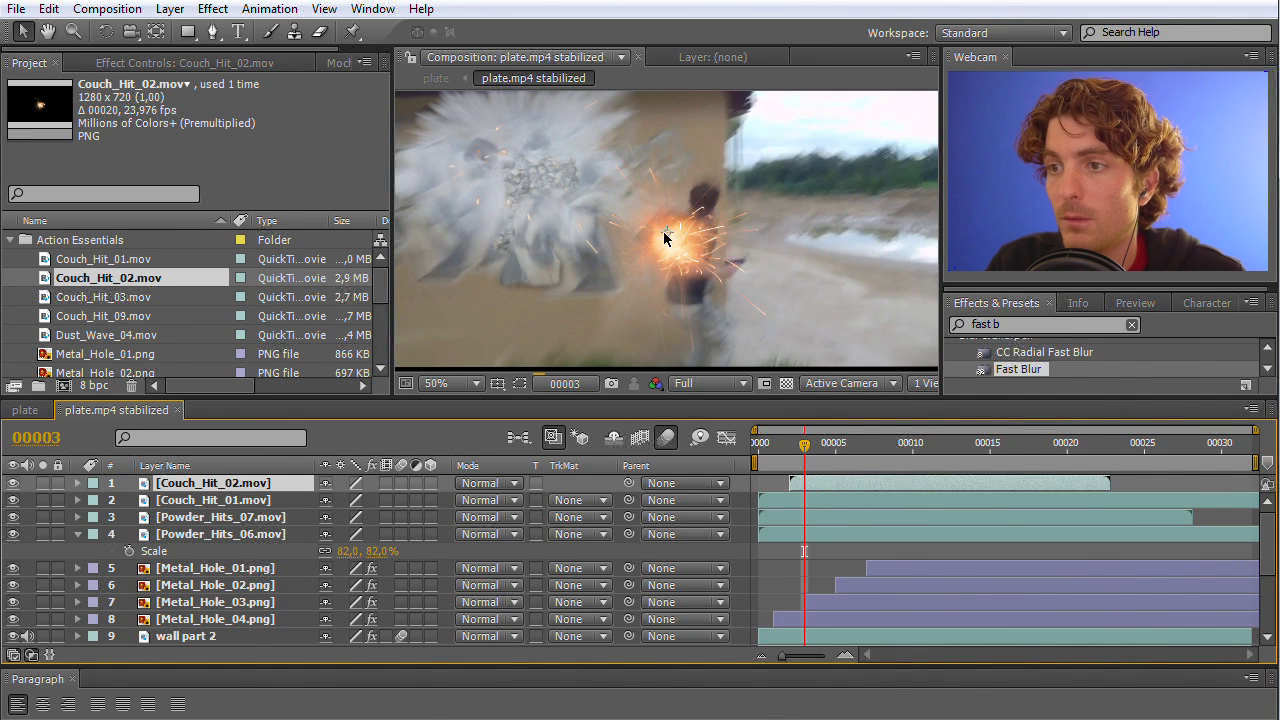
Move the Couch_Hit_02.mov sparks onto the second bullet hole from the left and scale them down.
drag(686, 259, 554, 176)
drag(854, 330, 663, 223)
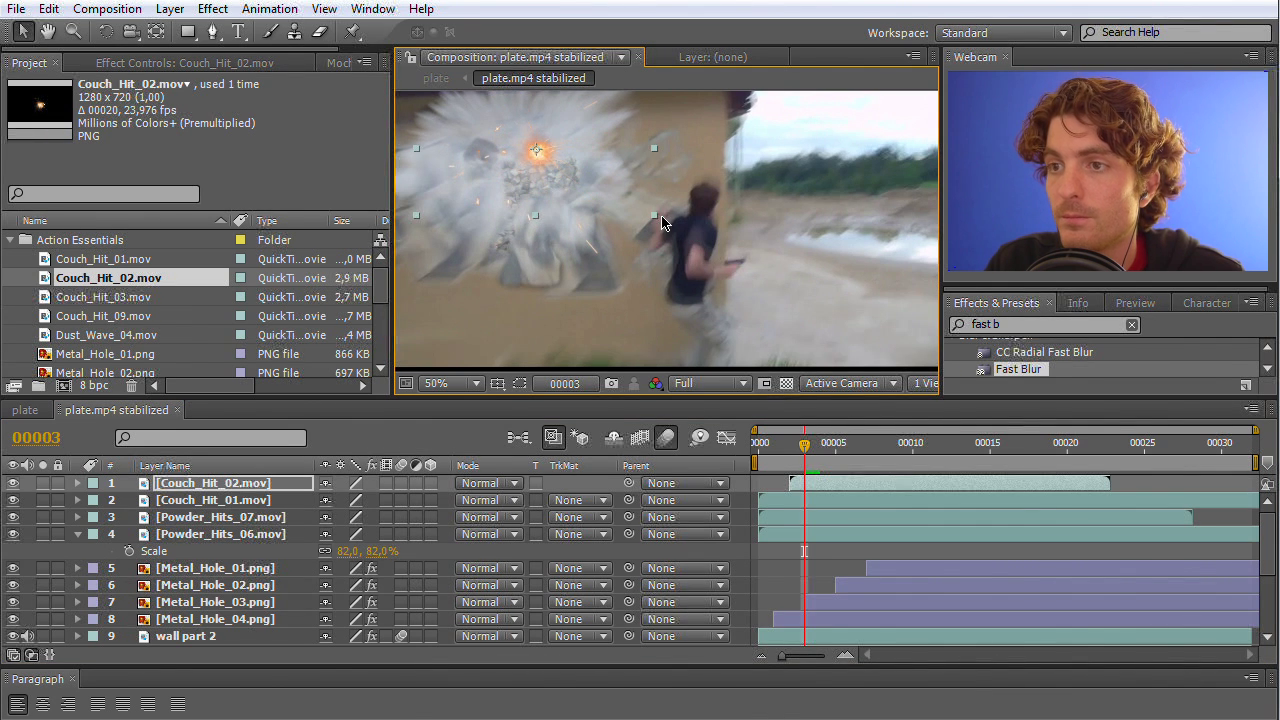
drag(555, 165, 553, 162)
Add Couch_Hit_03.mov on top starting at frame 4, and place it scaled down on the third bullet hole.
drag(805, 444, 834, 449)
drag(68, 300, 852, 487)
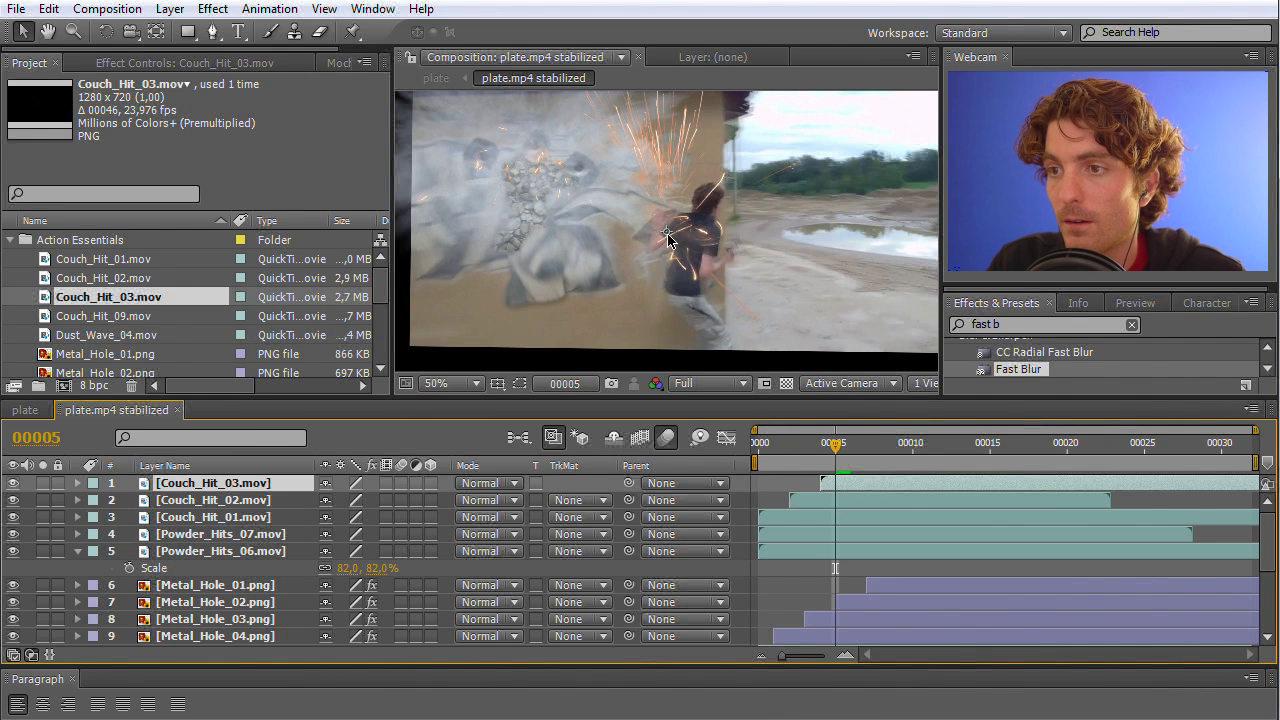
click(580, 160)
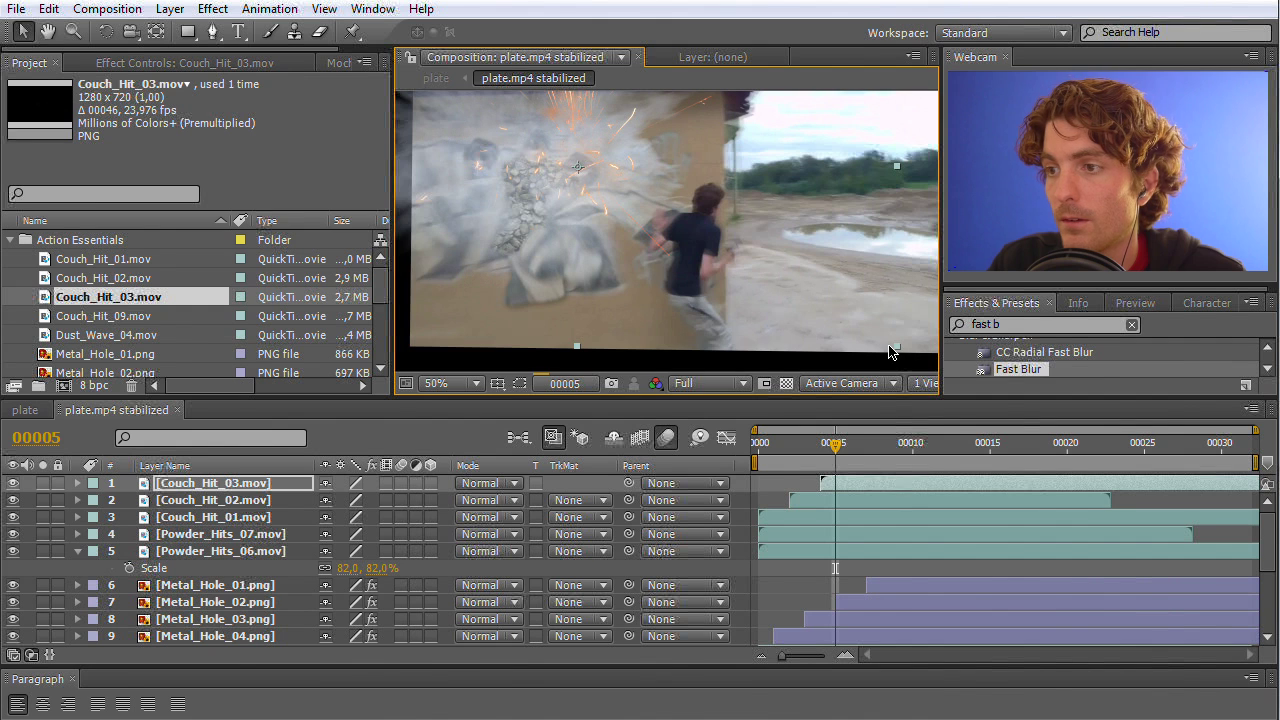
drag(892, 352, 700, 220)
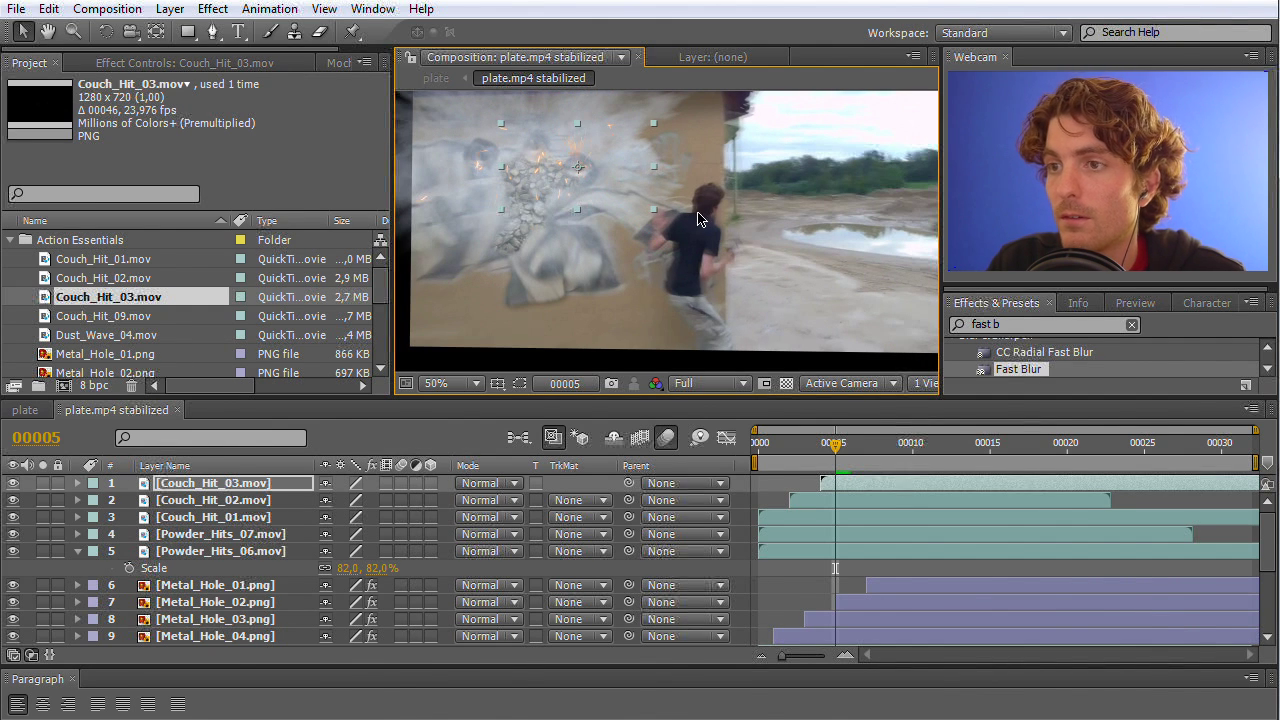
Add Couch_Hit_09.mov as the topmost layer and shift it in time to start at frame 6.
drag(836, 445, 866, 452)
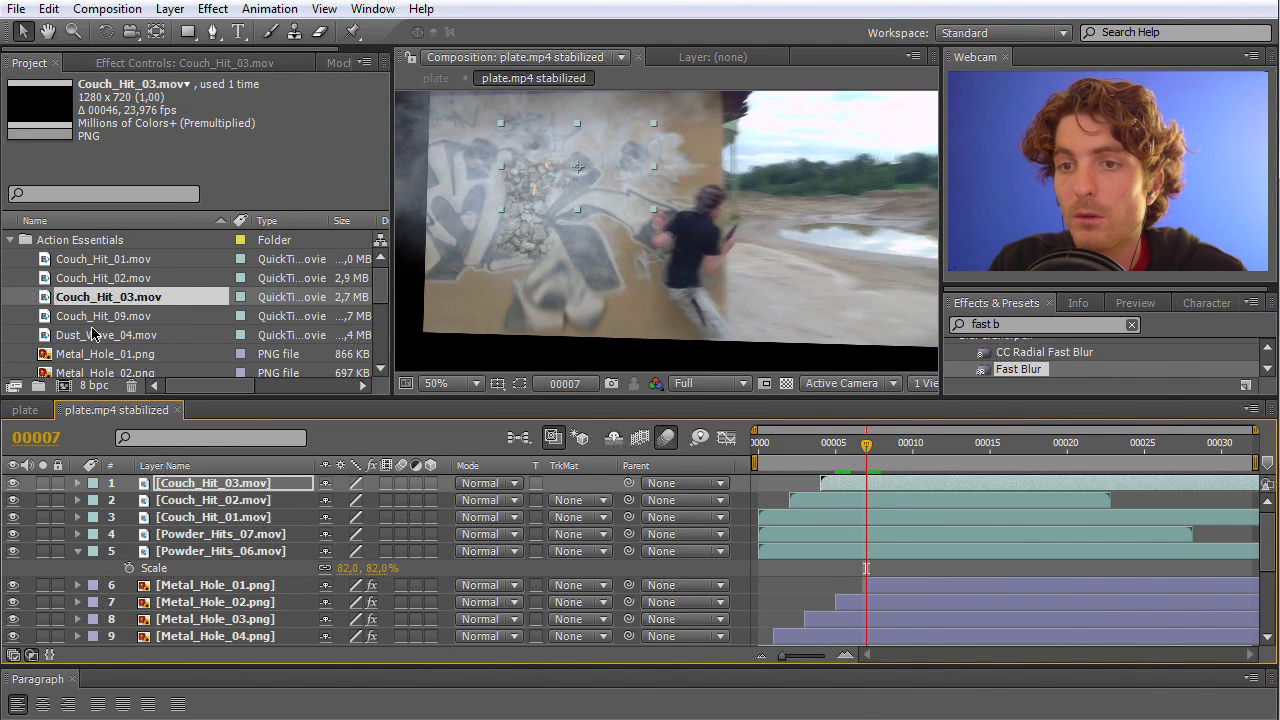
drag(83, 320, 288, 483)
drag(849, 482, 920, 480)
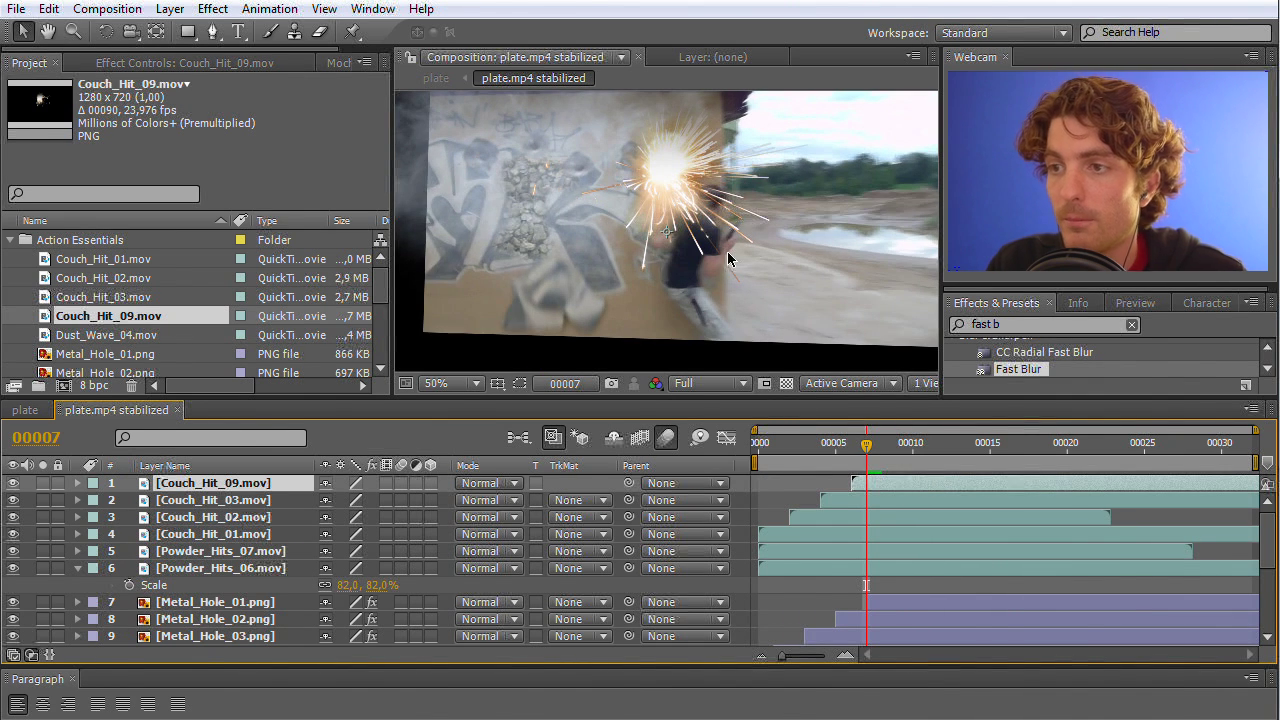
Scale the Couch_Hit_09.mov sparks down at frame 7 and move them onto the rightmost bullet hole.
key(comma)
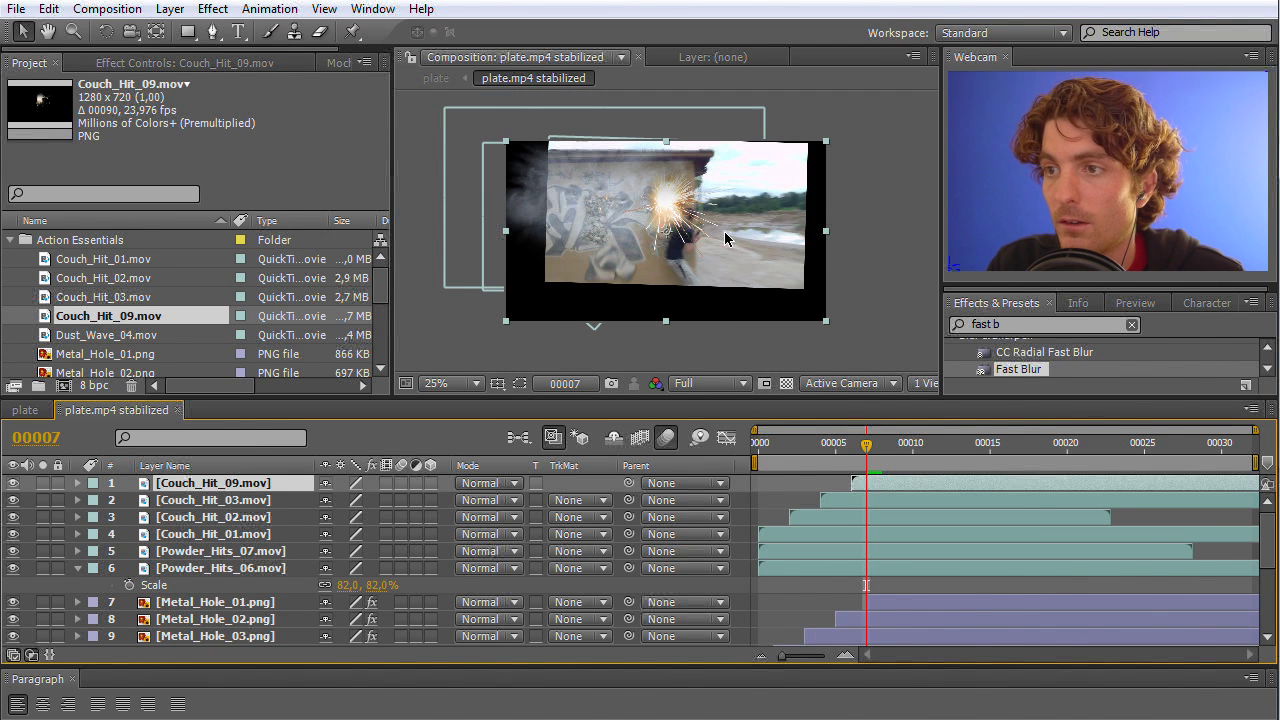
click(828, 330)
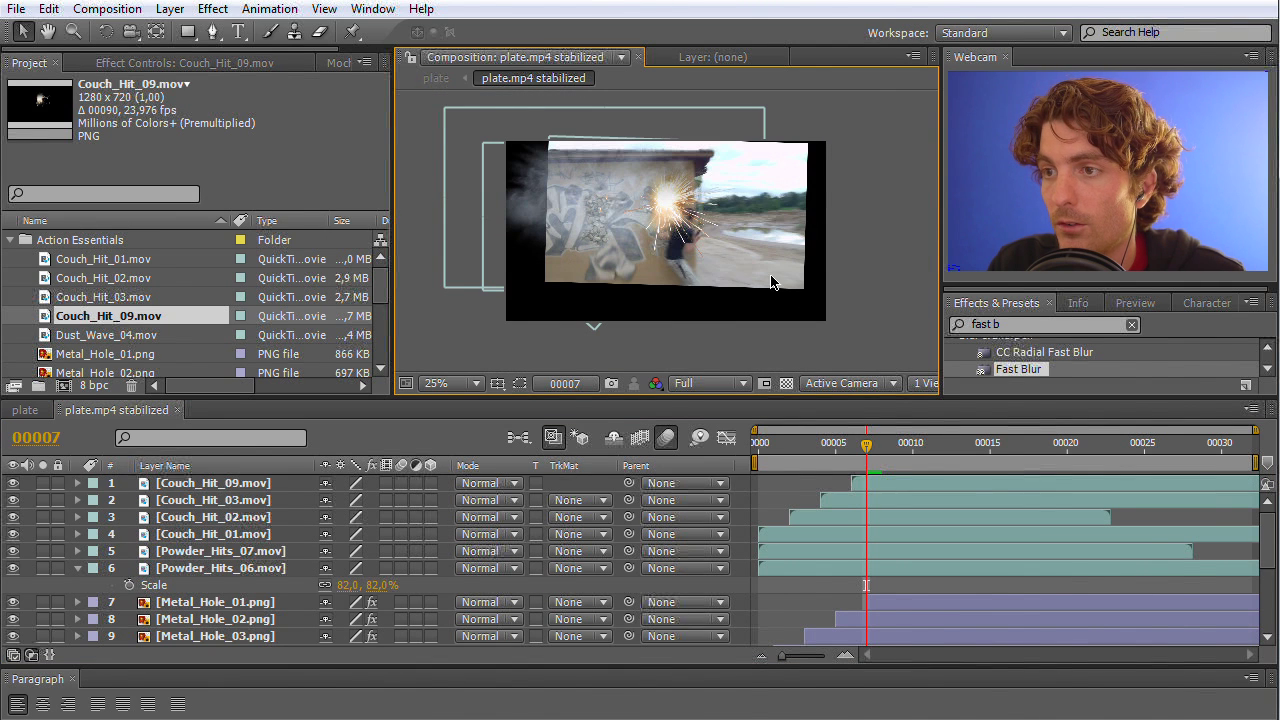
click(688, 213)
drag(826, 321, 703, 262)
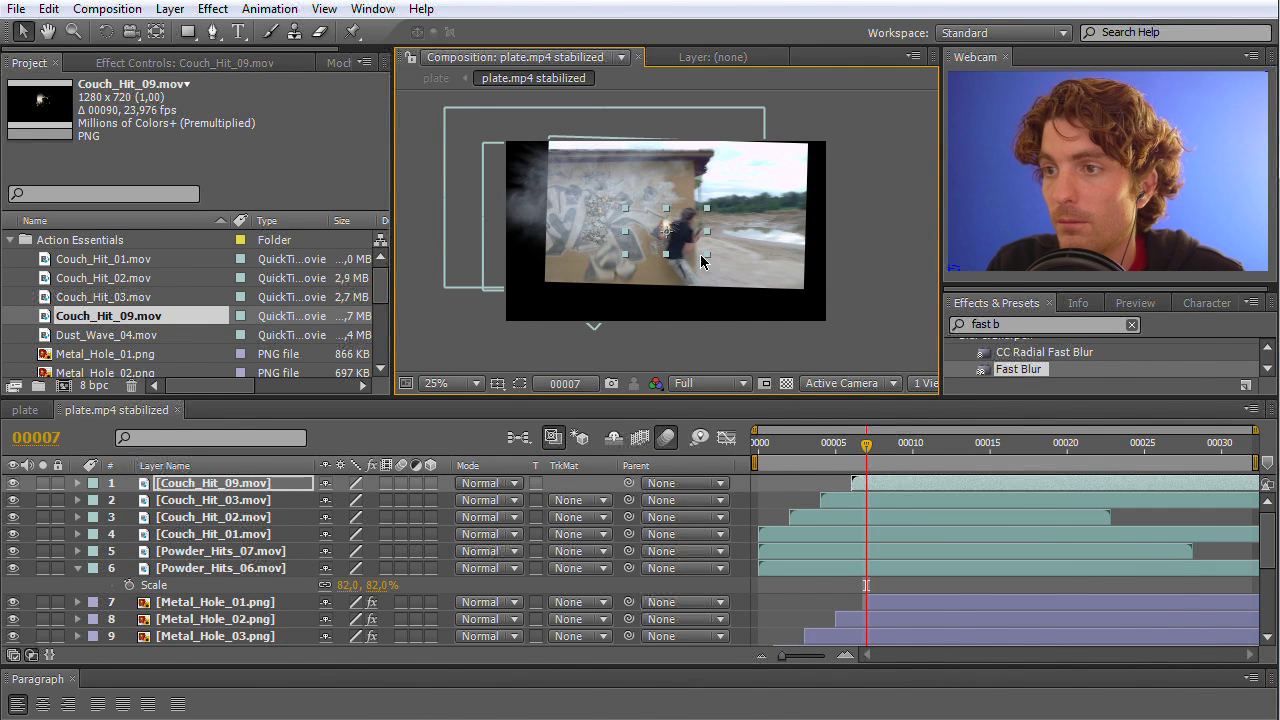
scroll(665, 240, up, 1)
drag(670, 222, 636, 164)
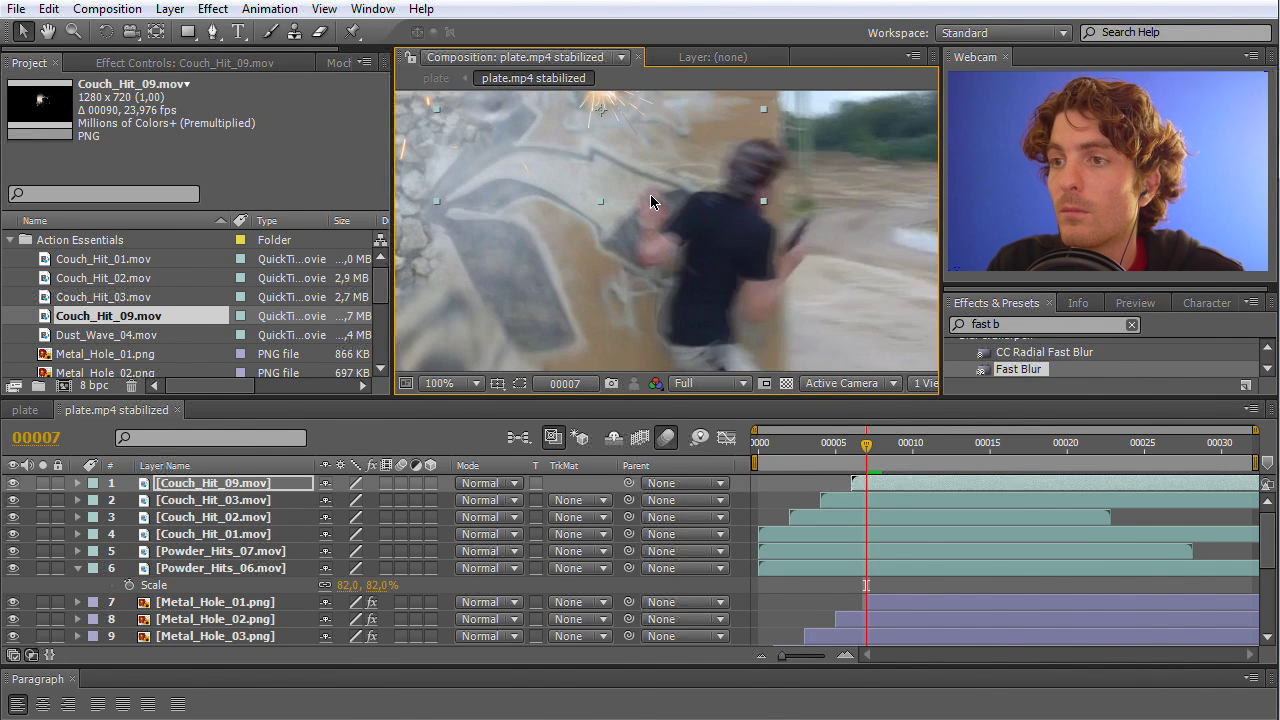
drag(627, 157, 625, 155)
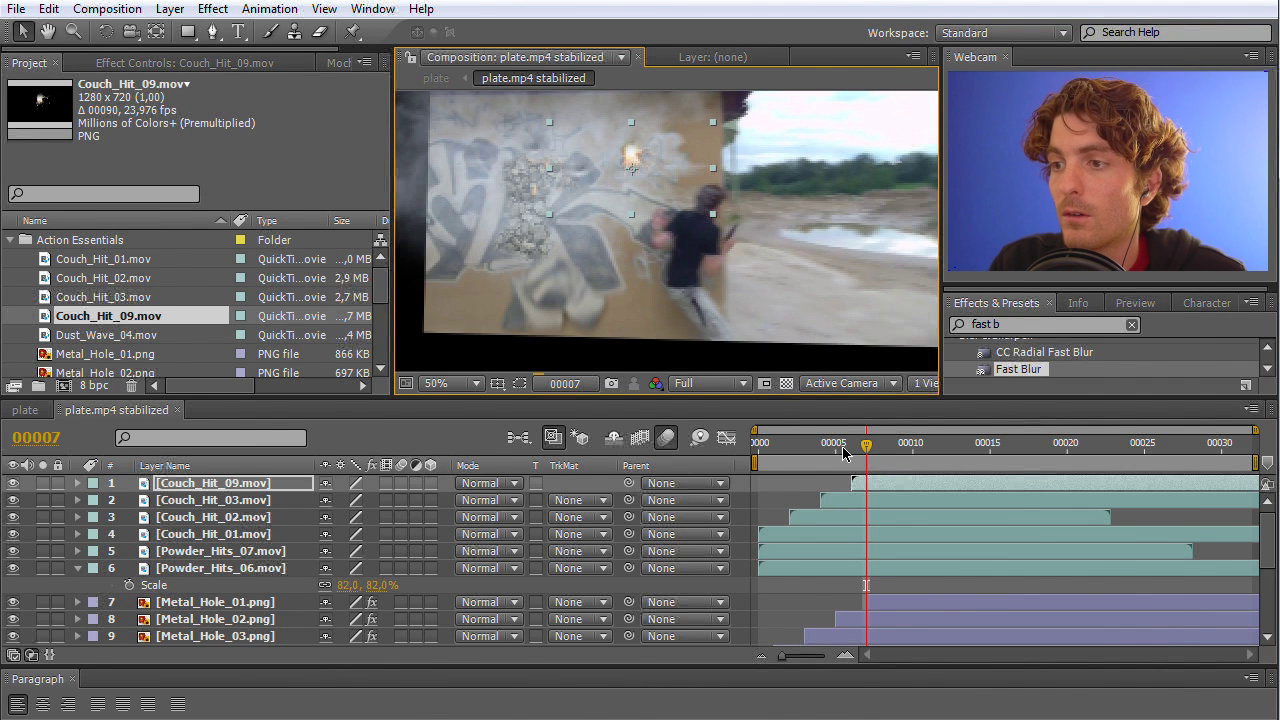
Return to frame 0 and add Dust_Wave_04.mov as the topmost layer of the stabilized composition.
drag(855, 452, 706, 457)
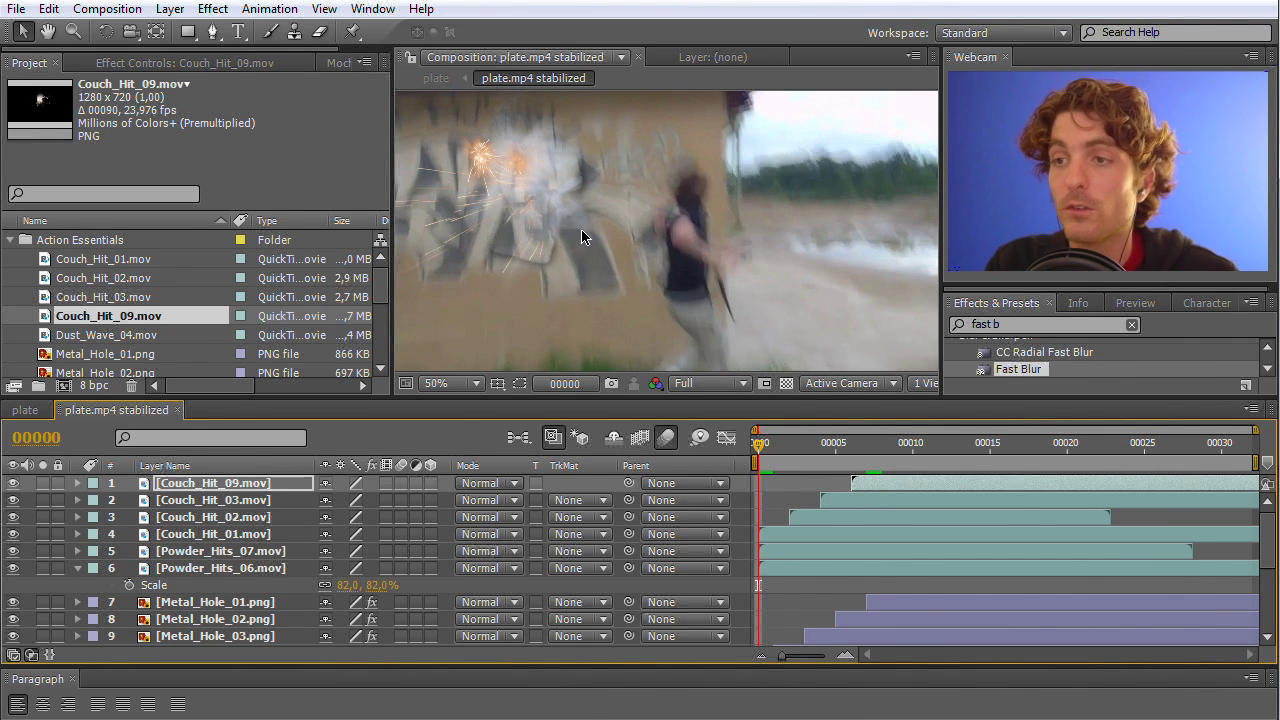
mouse_move(375, 278)
mouse_down()
mouse_move(376, 297)
mouse_move(376, 269)
mouse_up()
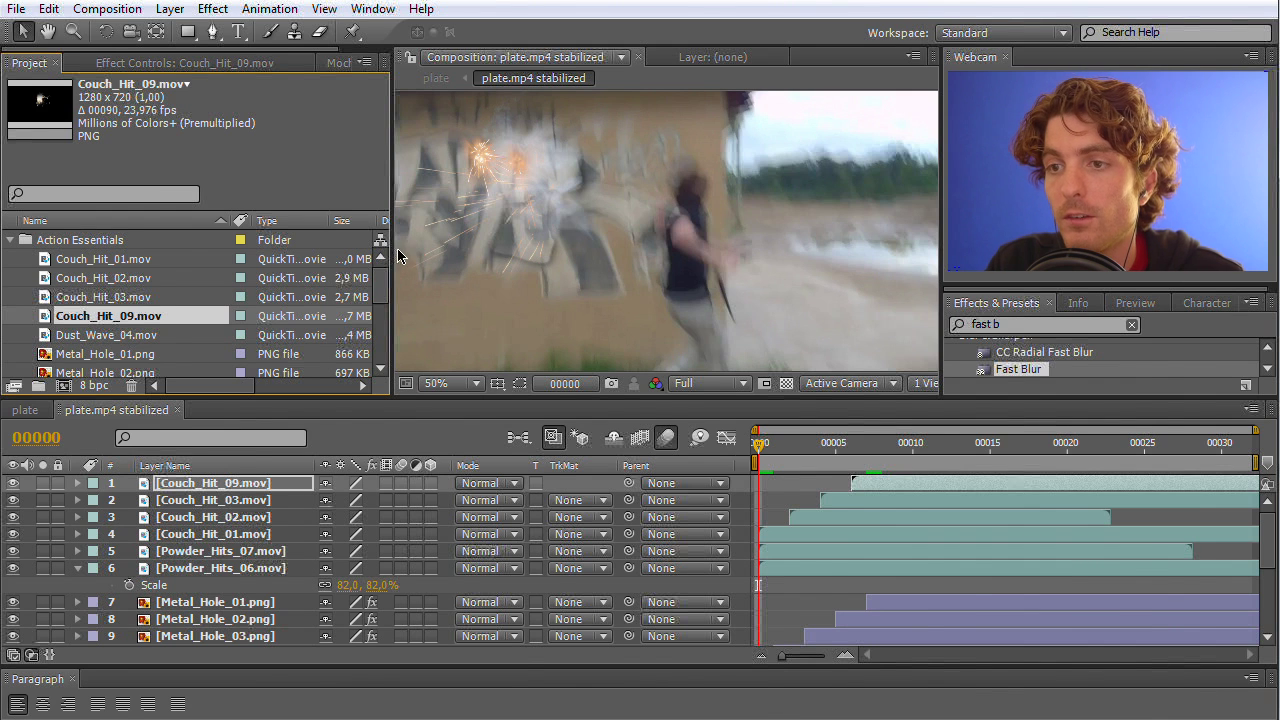
mouse_move(381, 283)
mouse_down()
mouse_move(383, 320)
mouse_move(382, 275)
mouse_up()
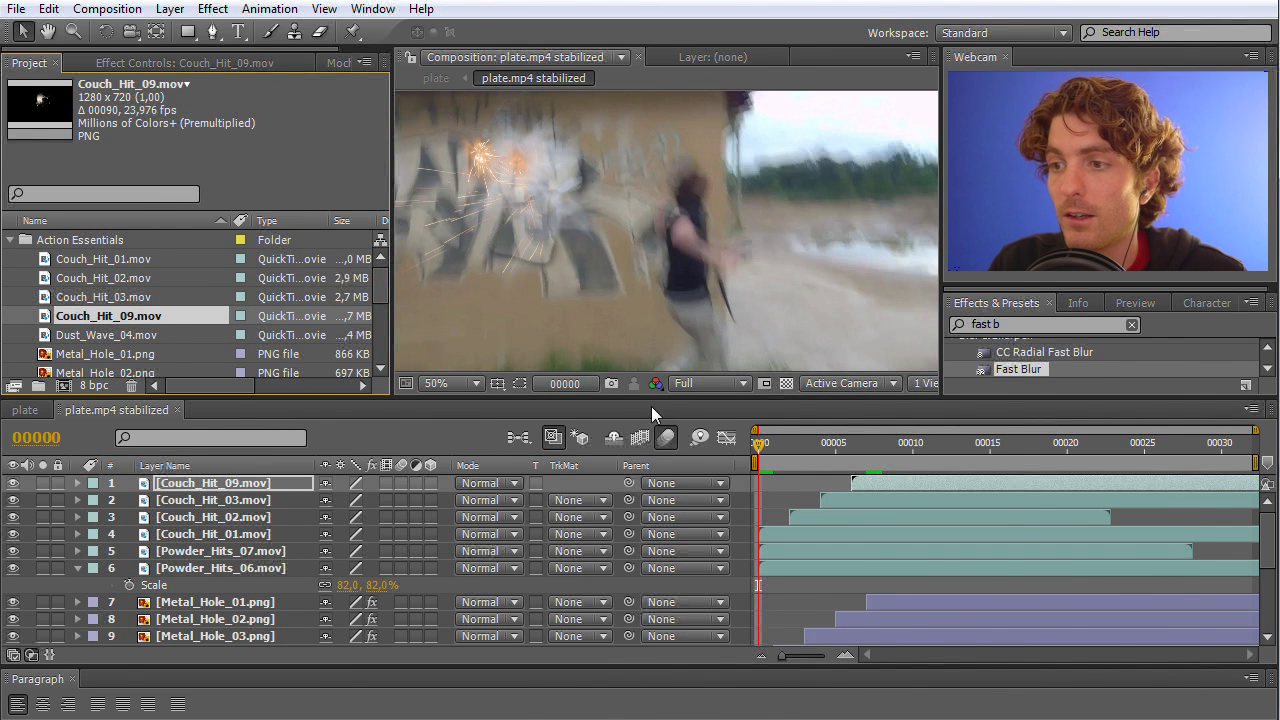
scroll(561, 288, down, 2)
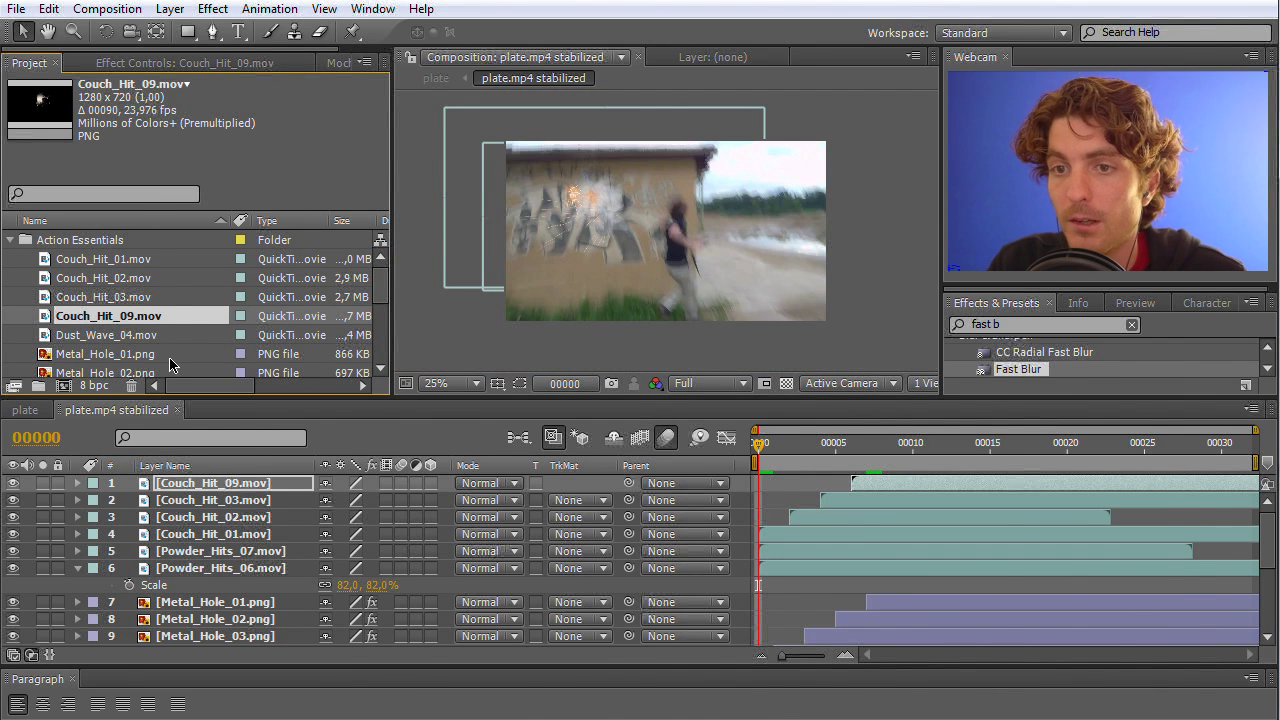
drag(106, 340, 162, 393)
drag(409, 385, 226, 476)
drag(123, 409, 157, 483)
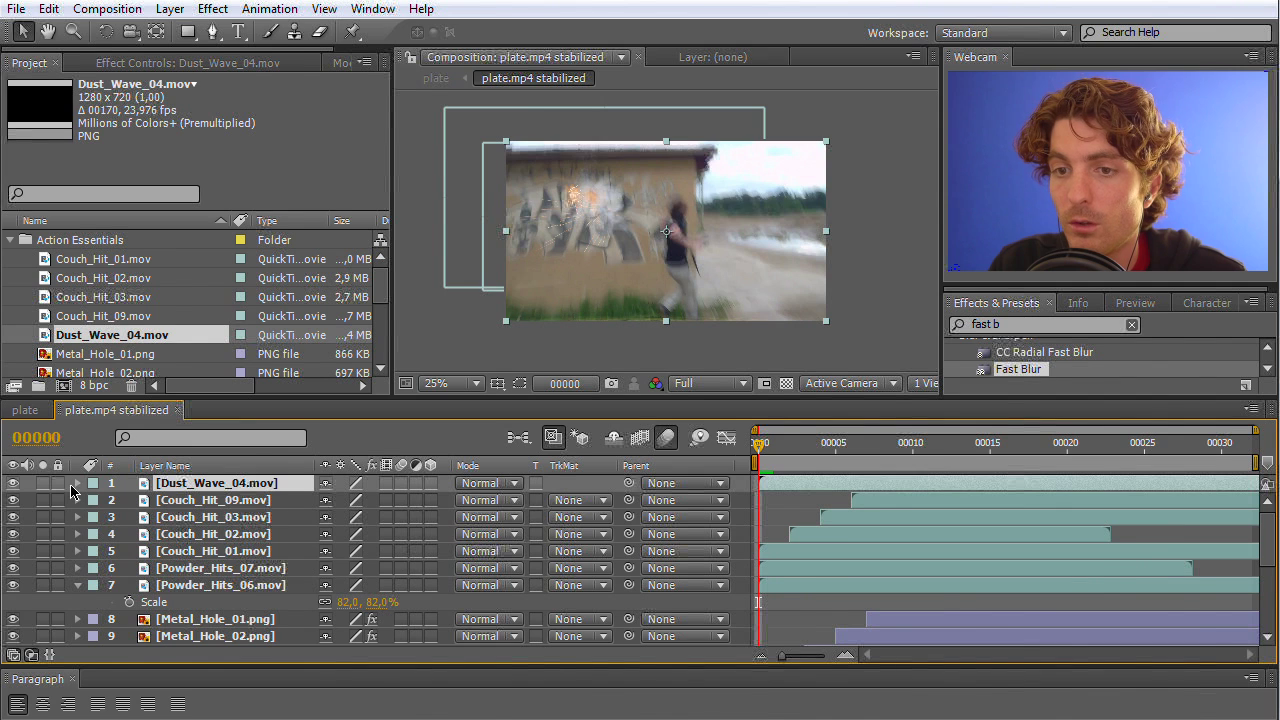
Solo the Dust_Wave_04.mov layer, shift it earlier in time so dust already fills frame 0, and turn solo off.
click(43, 484)
drag(773, 451, 740, 488)
key(space)
drag(1104, 450, 714, 464)
click(43, 484)
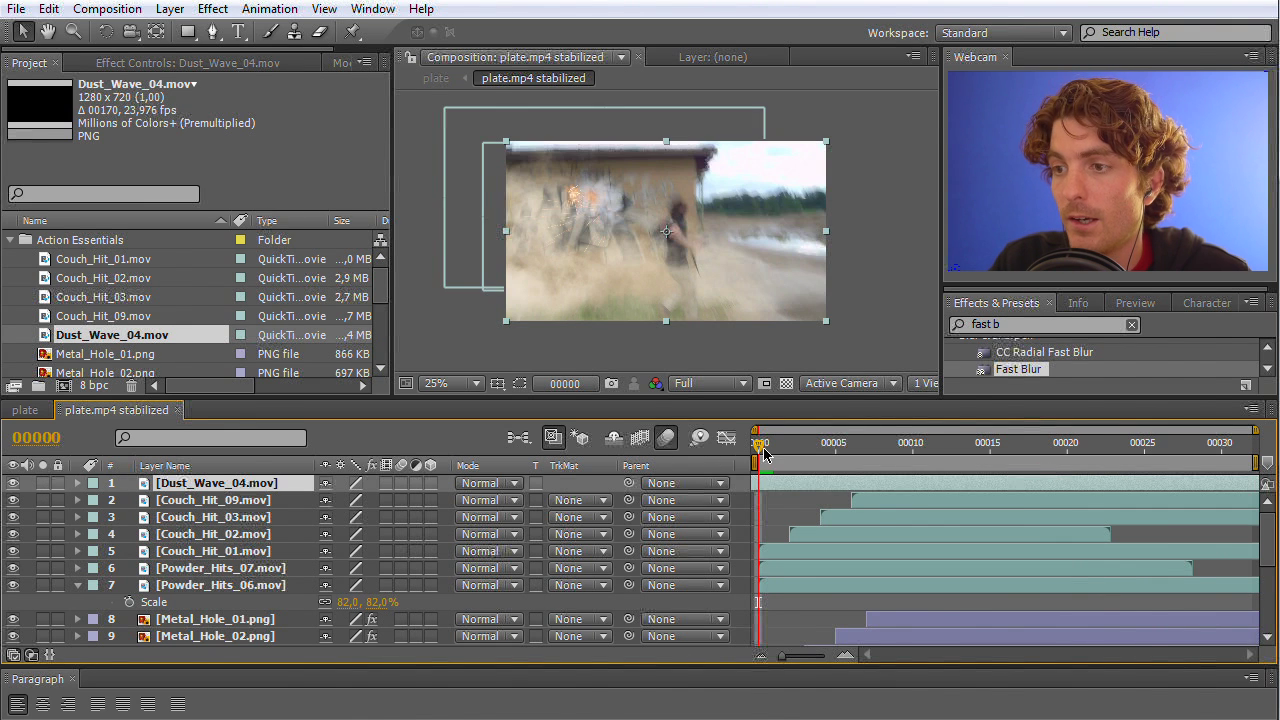
Check the dust at frame 14 in the plate composition, and reduce the Dust_Wave_04.mov layer's Opacity to 62% in the stabilized one.
drag(781, 446, 975, 449)
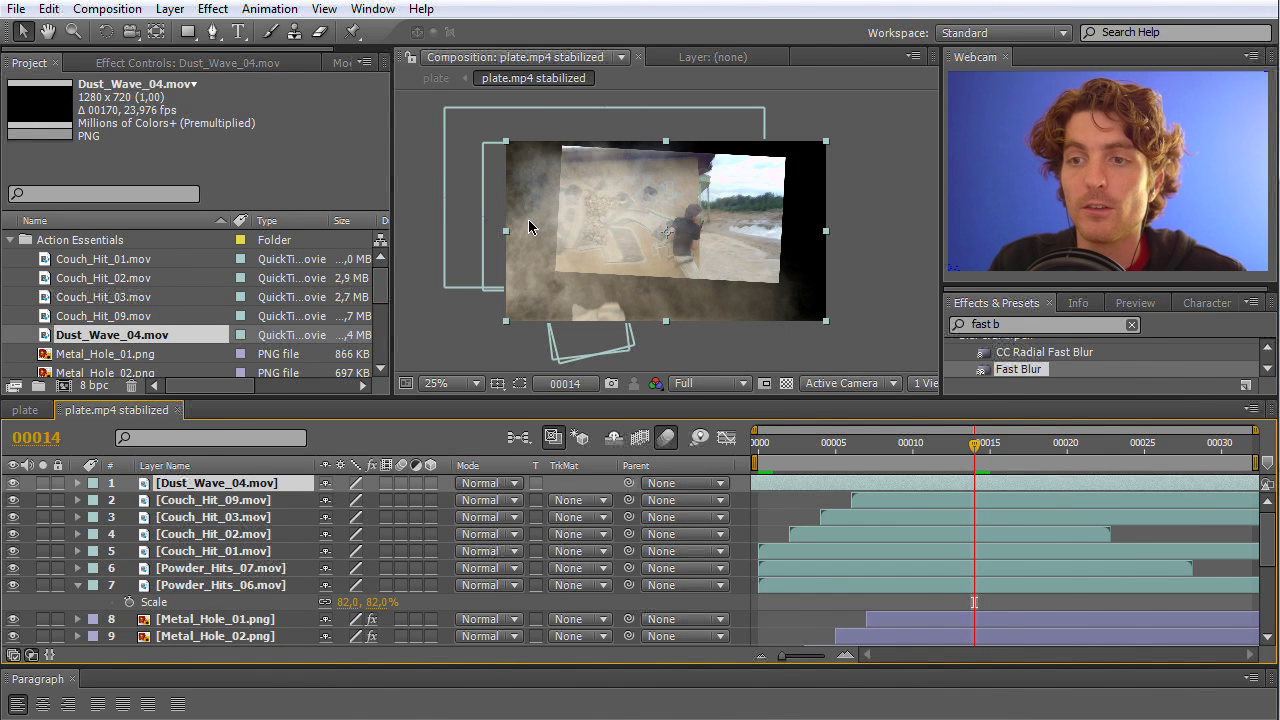
click(30, 410)
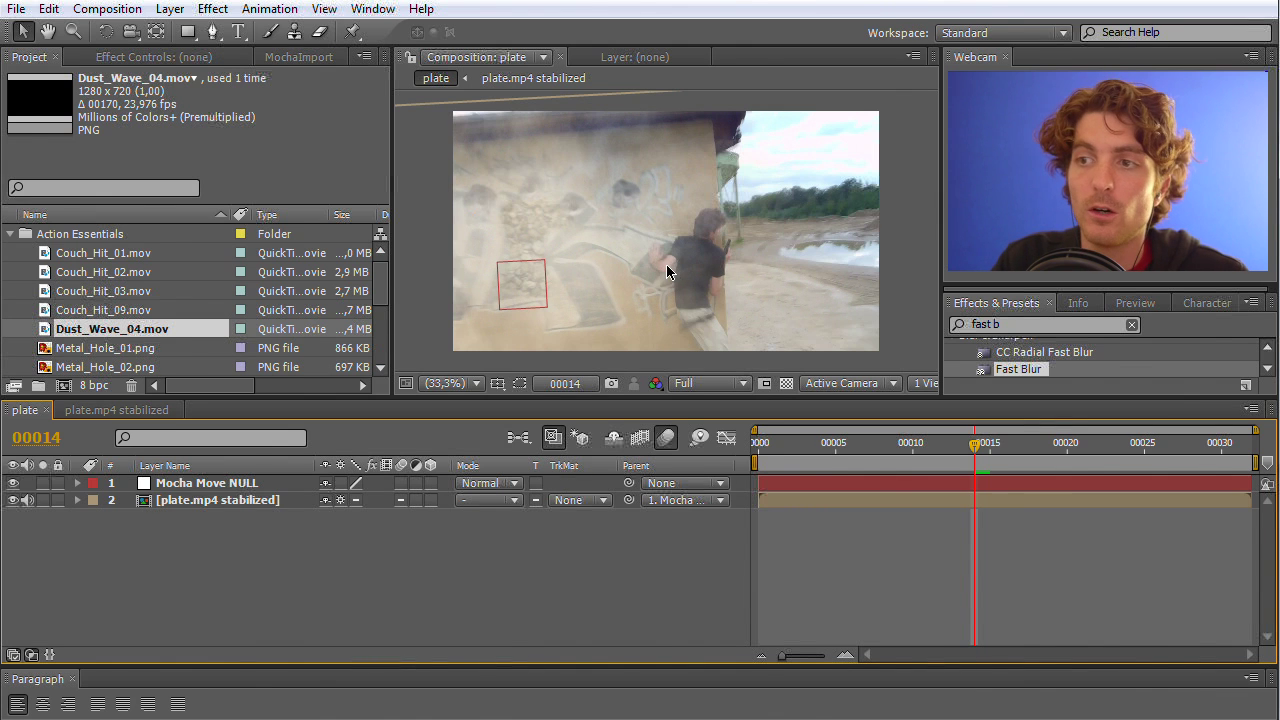
click(146, 410)
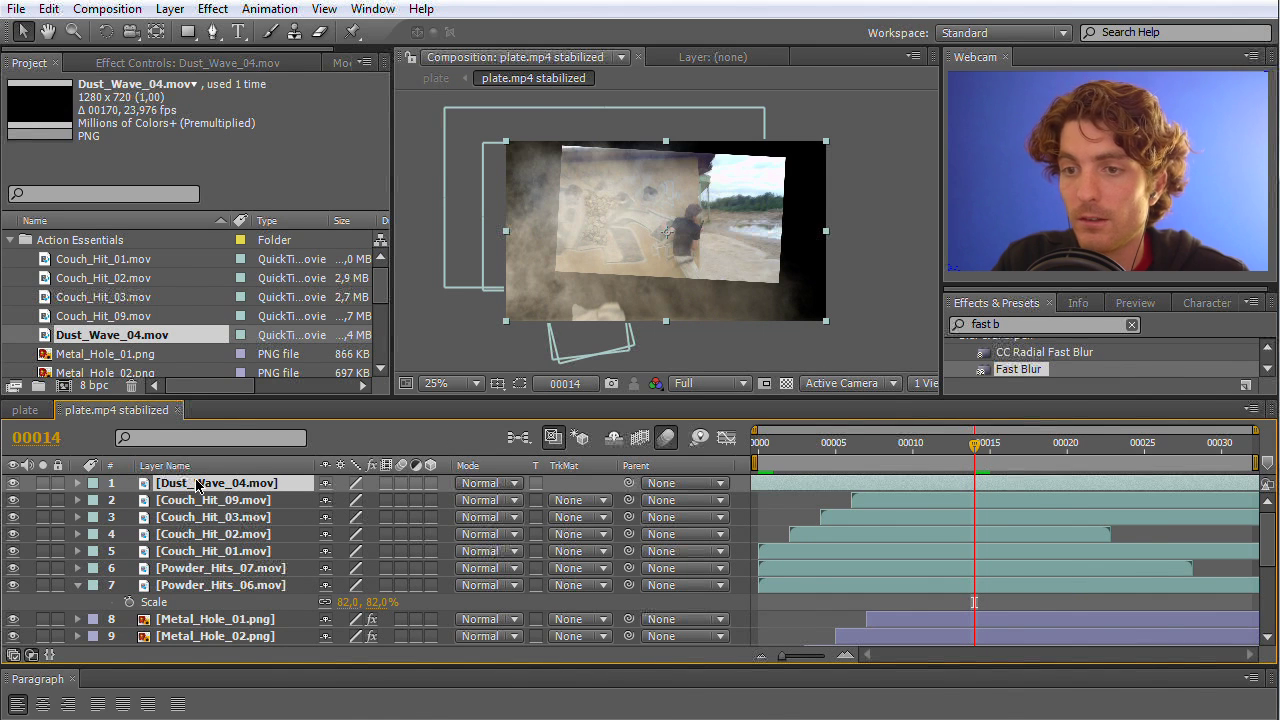
key(t)
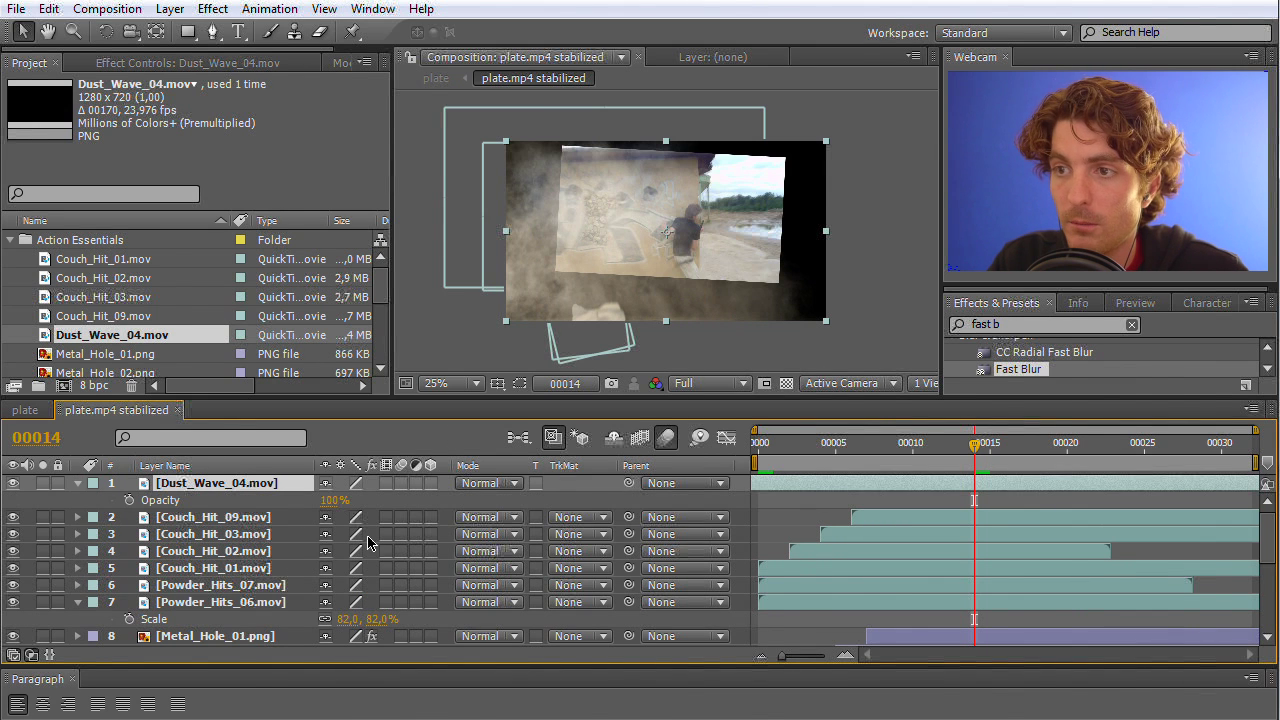
click(322, 508)
drag(326, 510, 294, 512)
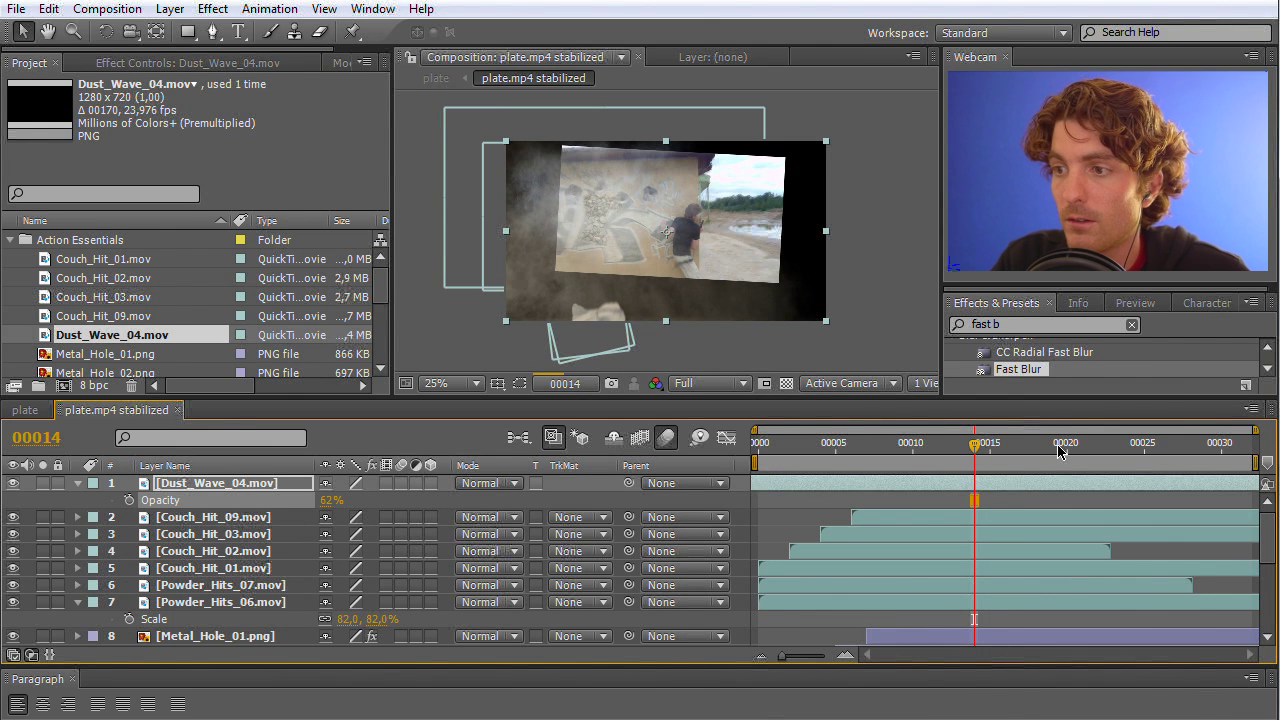
Run a RAM preview of the plate composition to check the dust wave, and scrub to frame 2 to inspect the hit.
key(Page_Up)
drag(881, 455, 1020, 458)
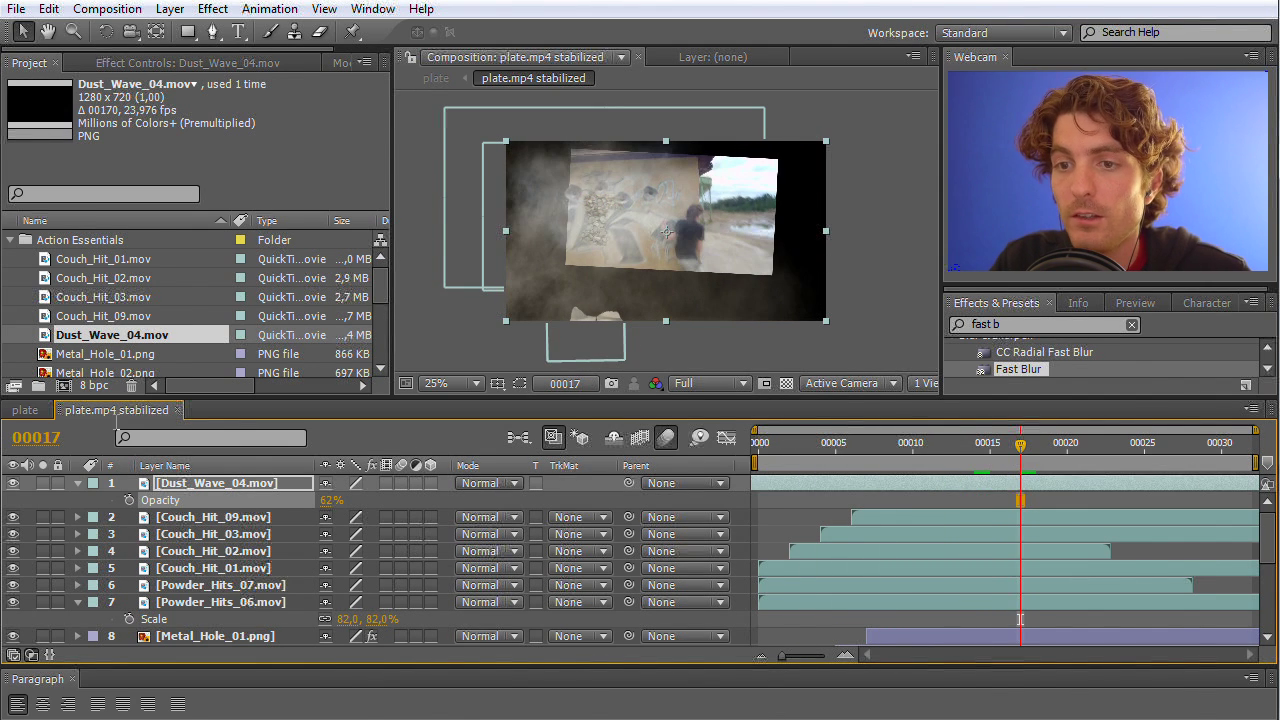
click(30, 411)
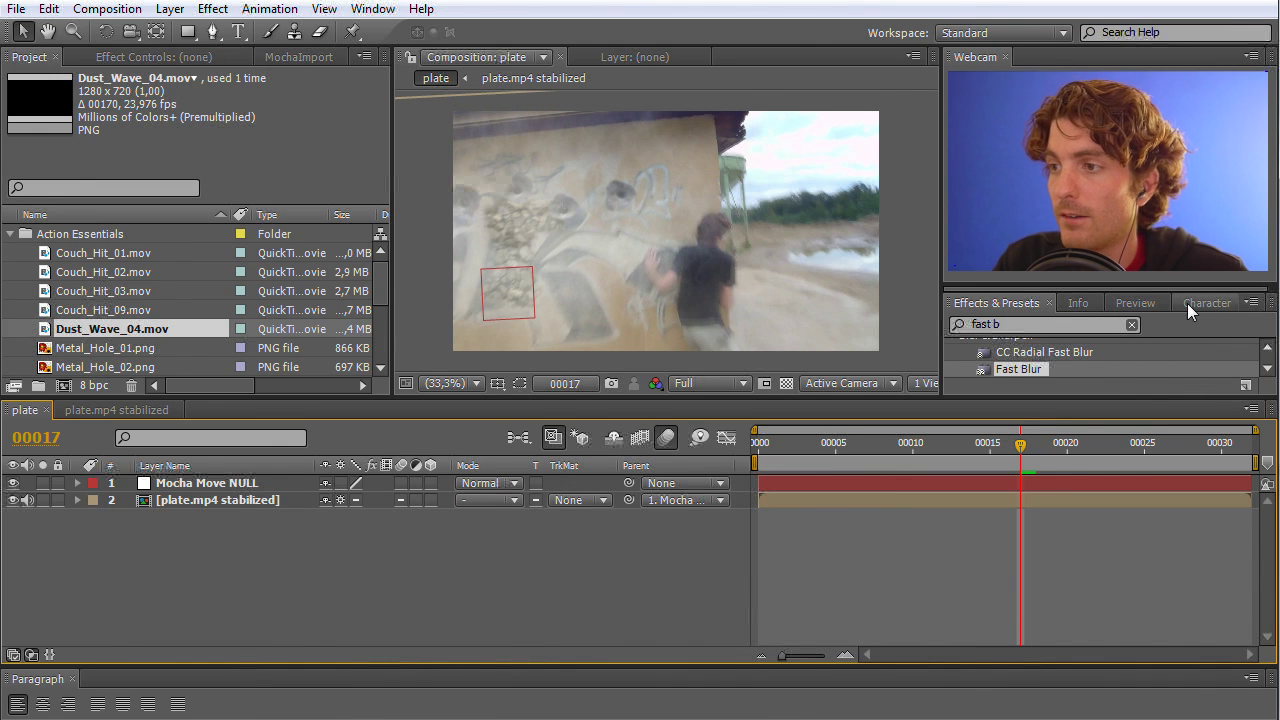
click(1120, 304)
click(1137, 329)
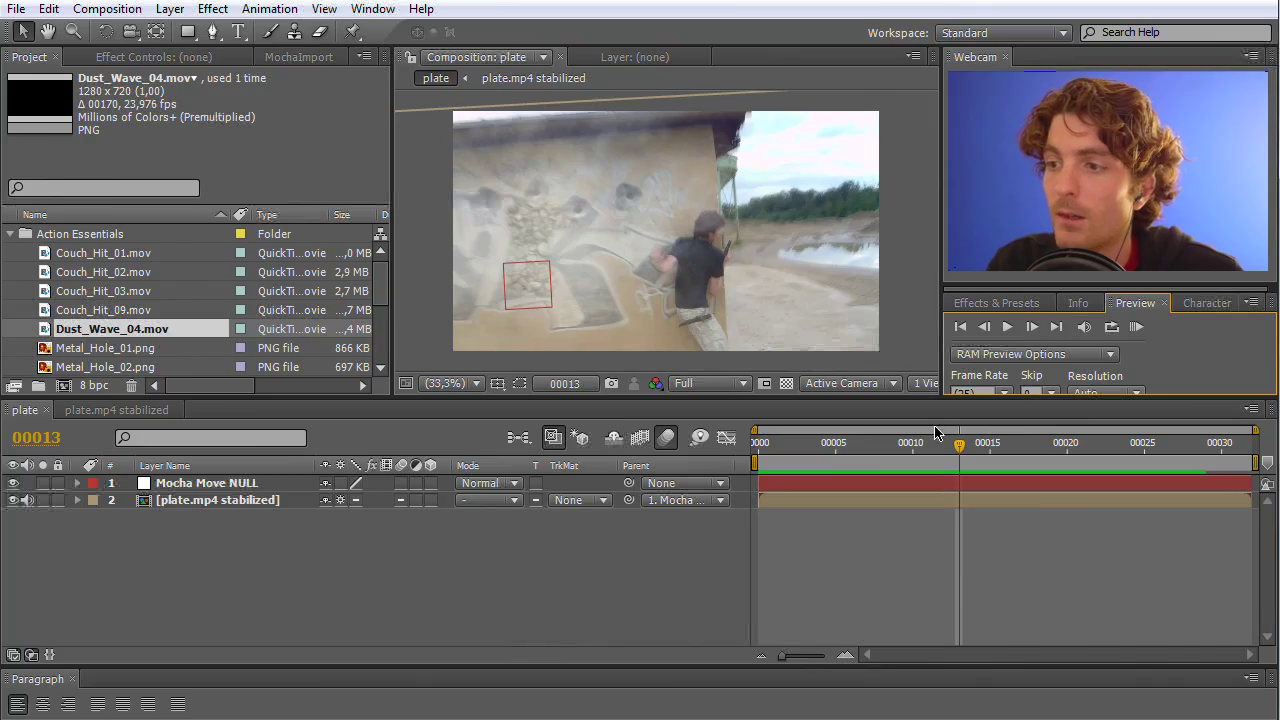
drag(980, 445, 791, 440)
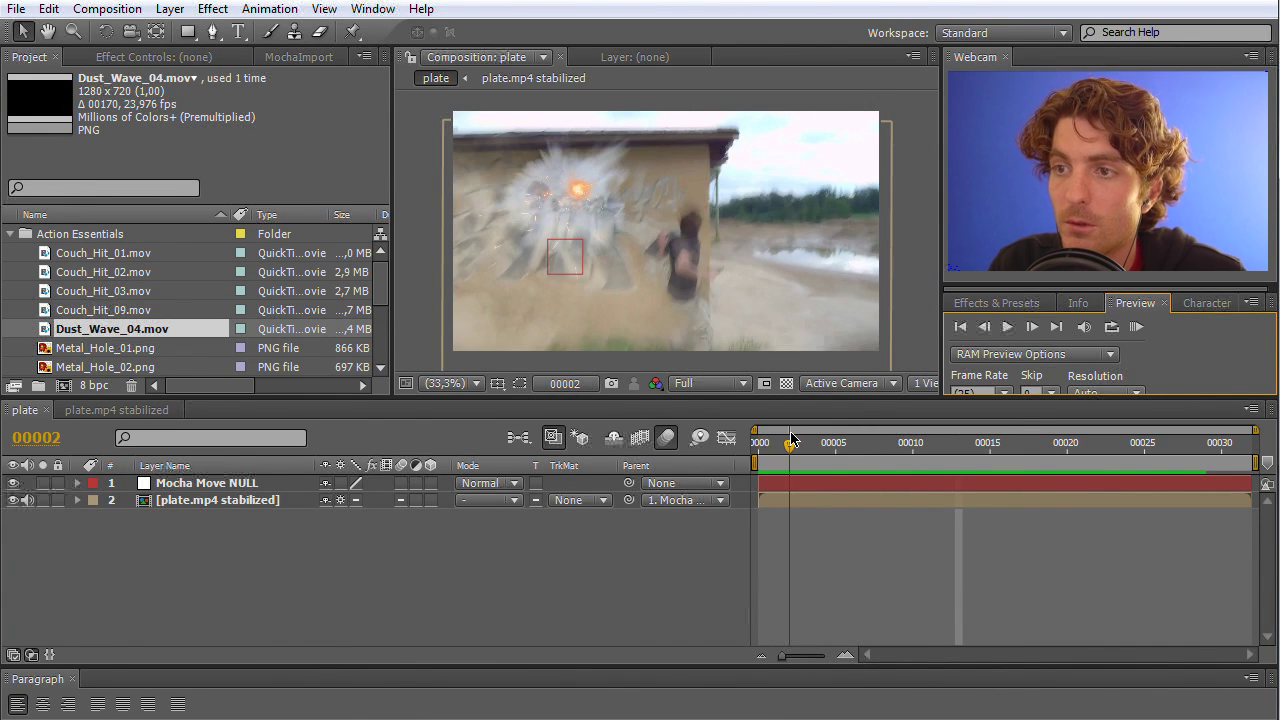
Lower the Opacity of all four Couch_Hit spark layers together to 73% in the stabilized composition.
click(116, 410)
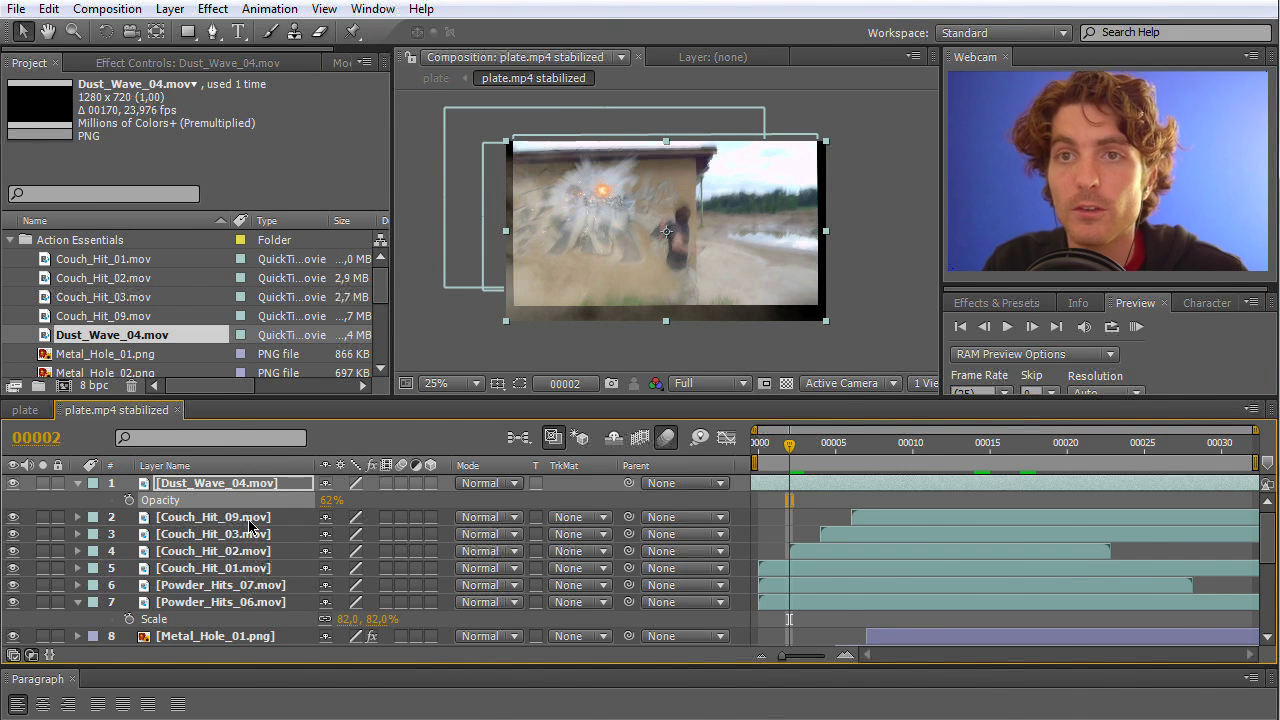
scroll(217, 568, down, 2)
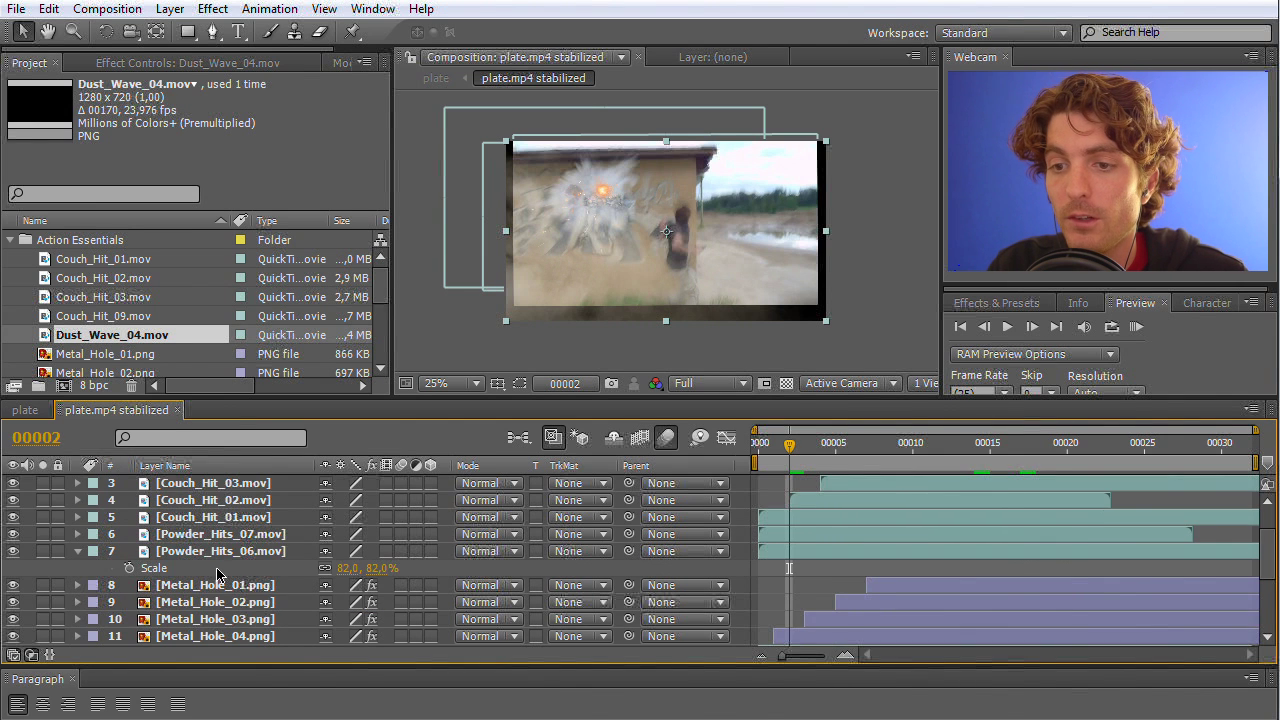
scroll(217, 580, down, 4)
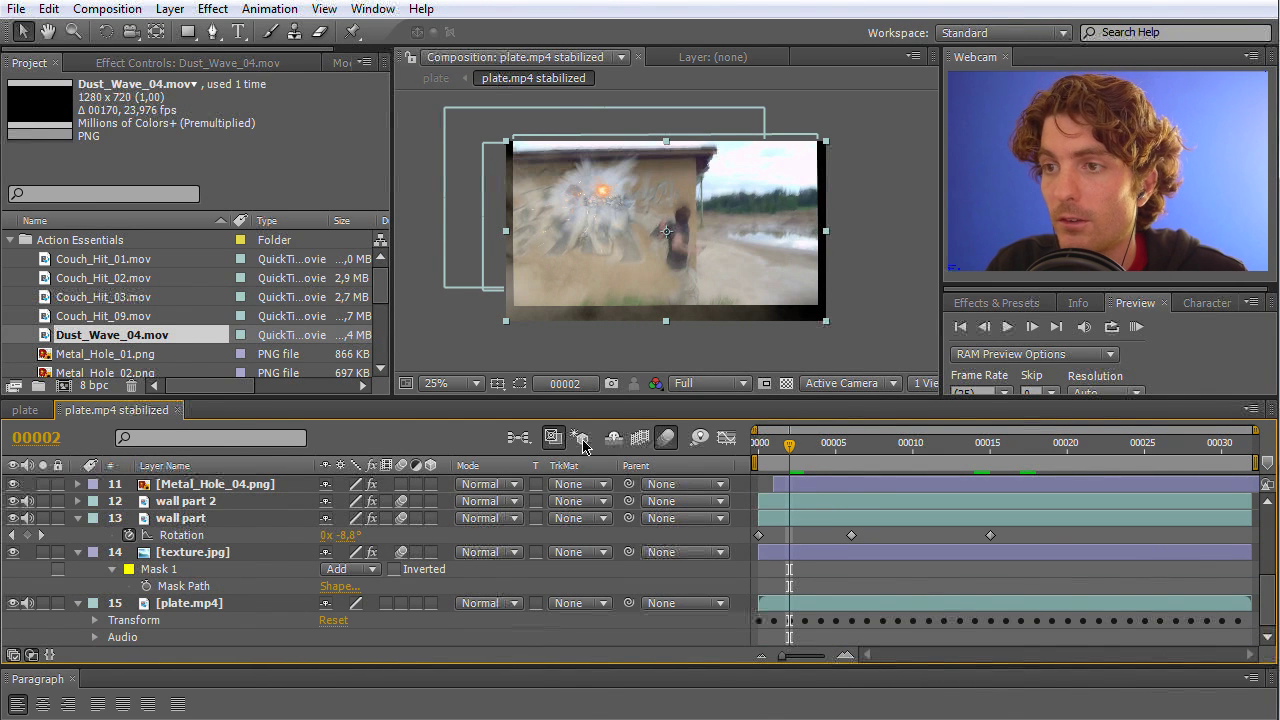
scroll(211, 573, up, 3)
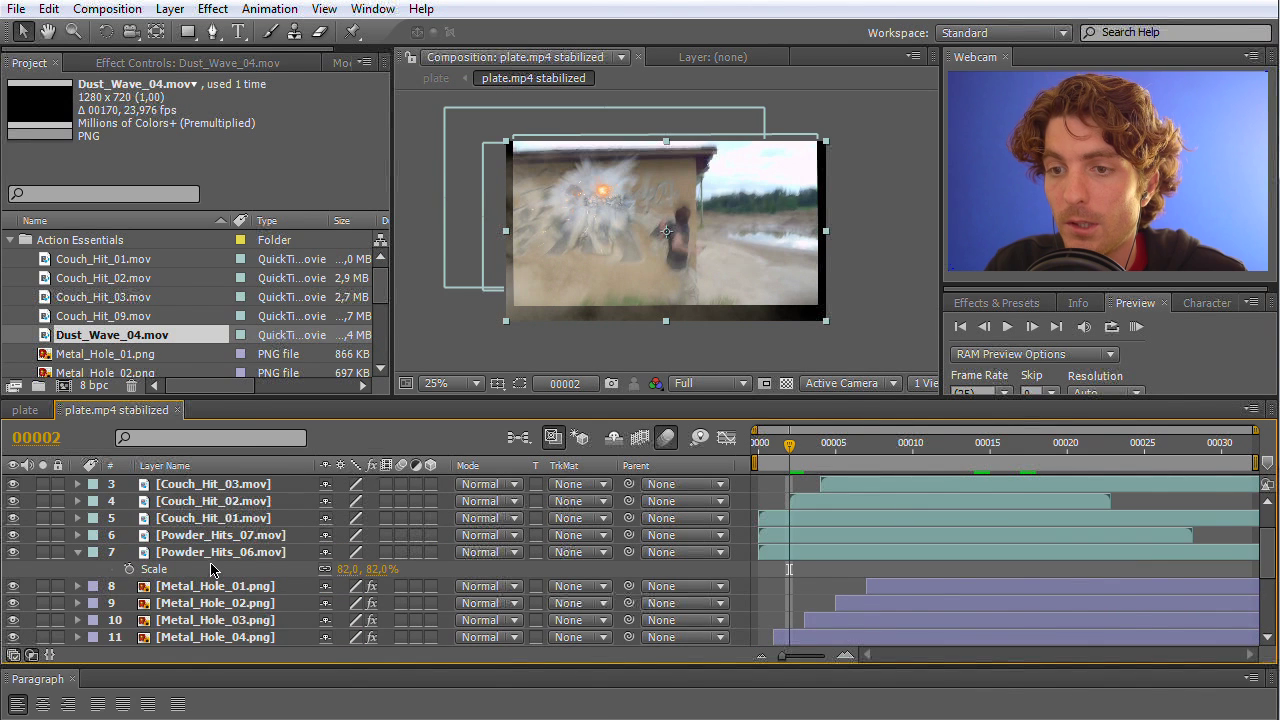
scroll(205, 555, up, 2)
click(196, 520)
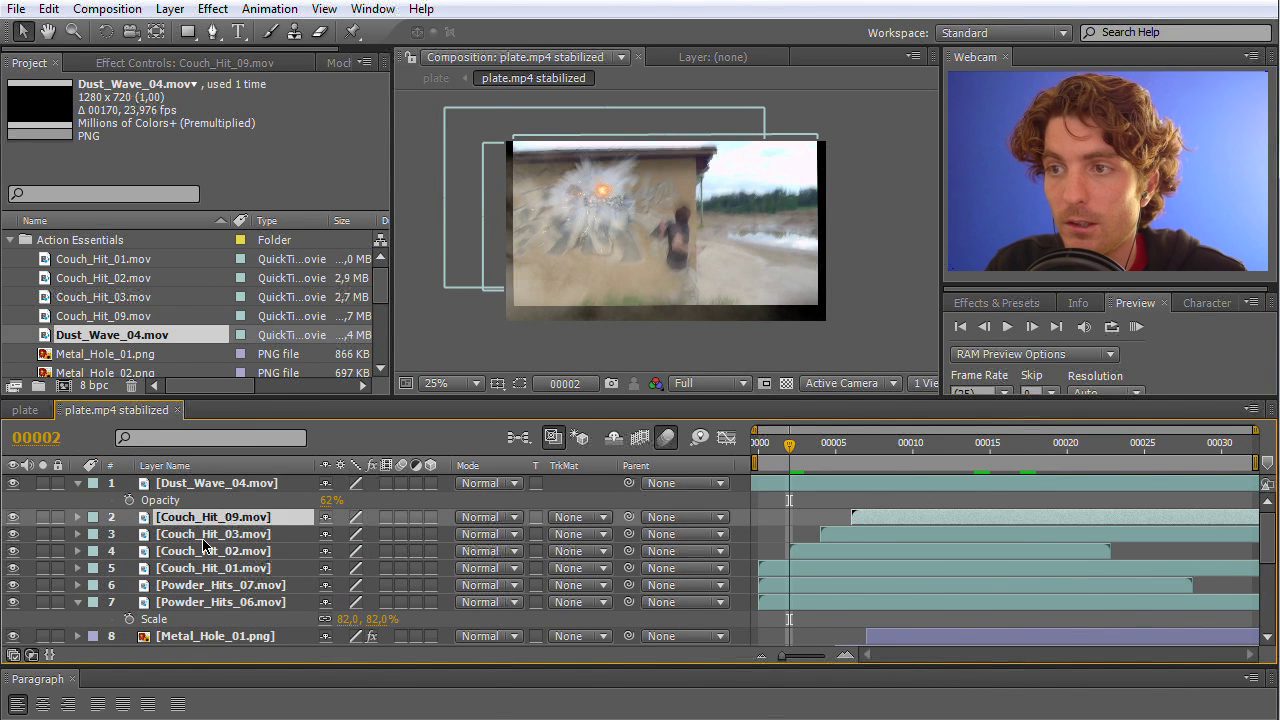
shift+click(203, 568)
key(t)
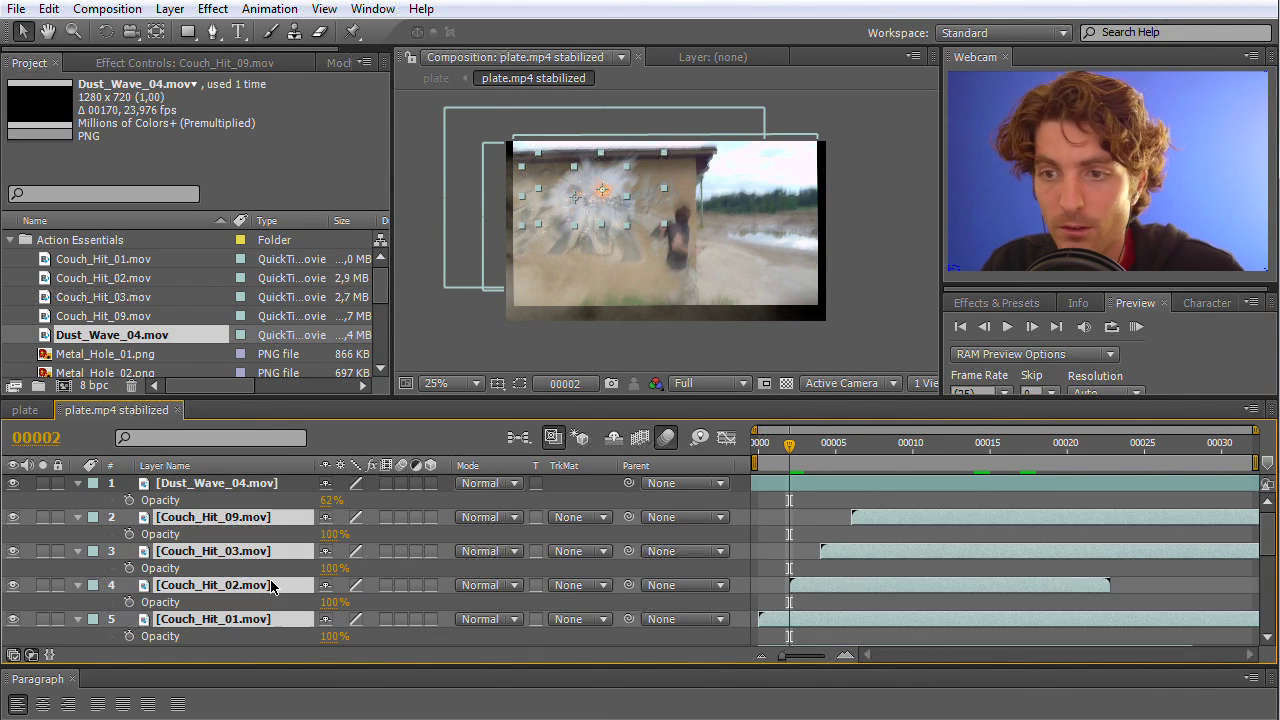
drag(330, 540, 308, 543)
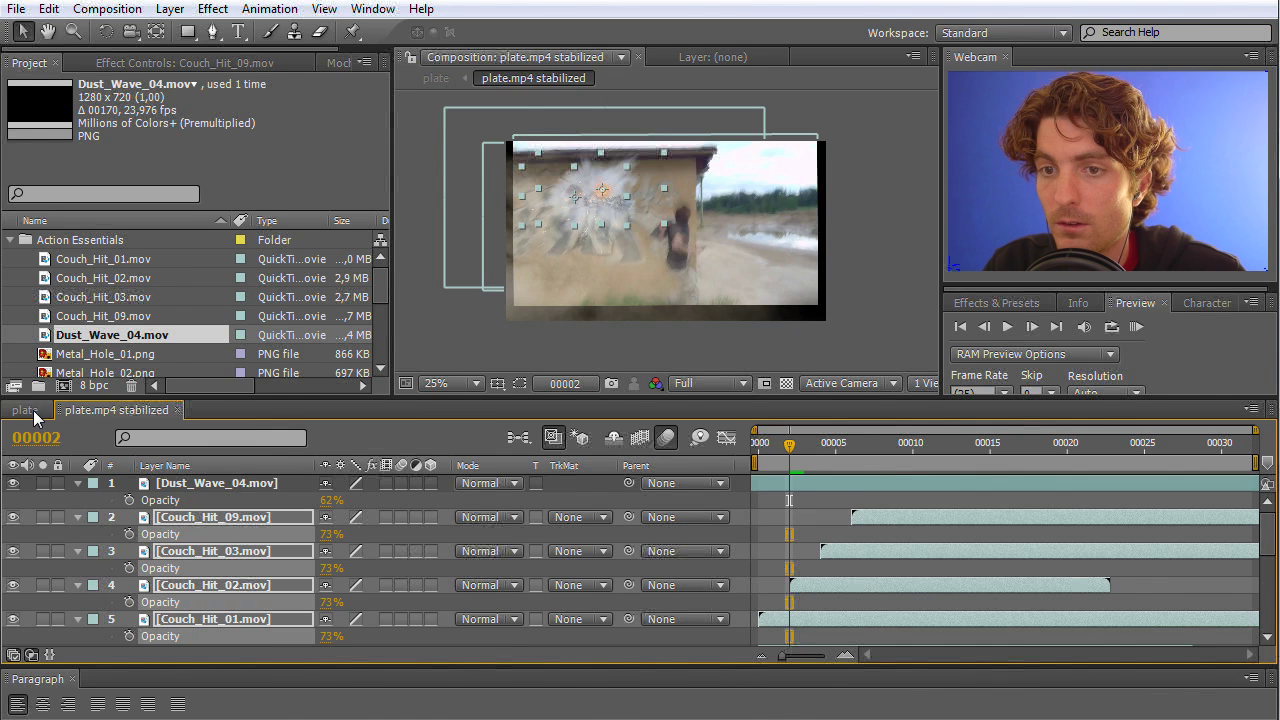
Play a RAM preview of the plate composition to check the softened spark hits.
click(25, 410)
click(1136, 327)
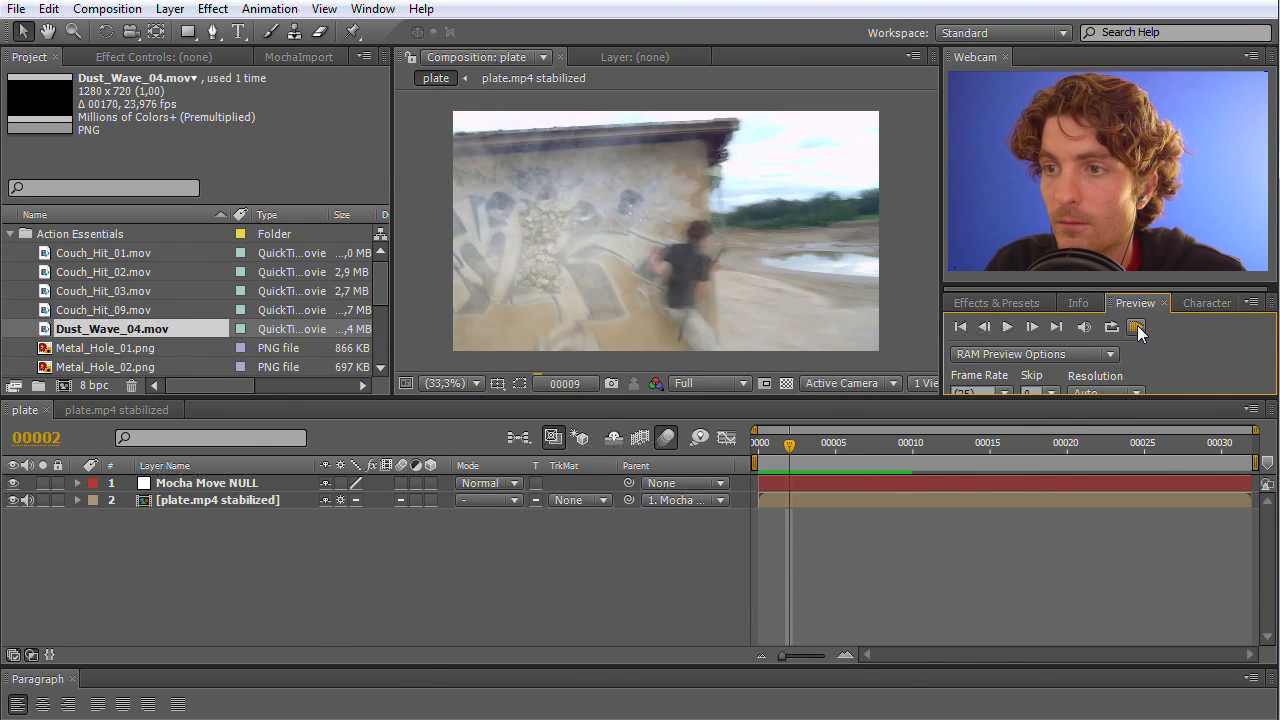
click(628, 402)
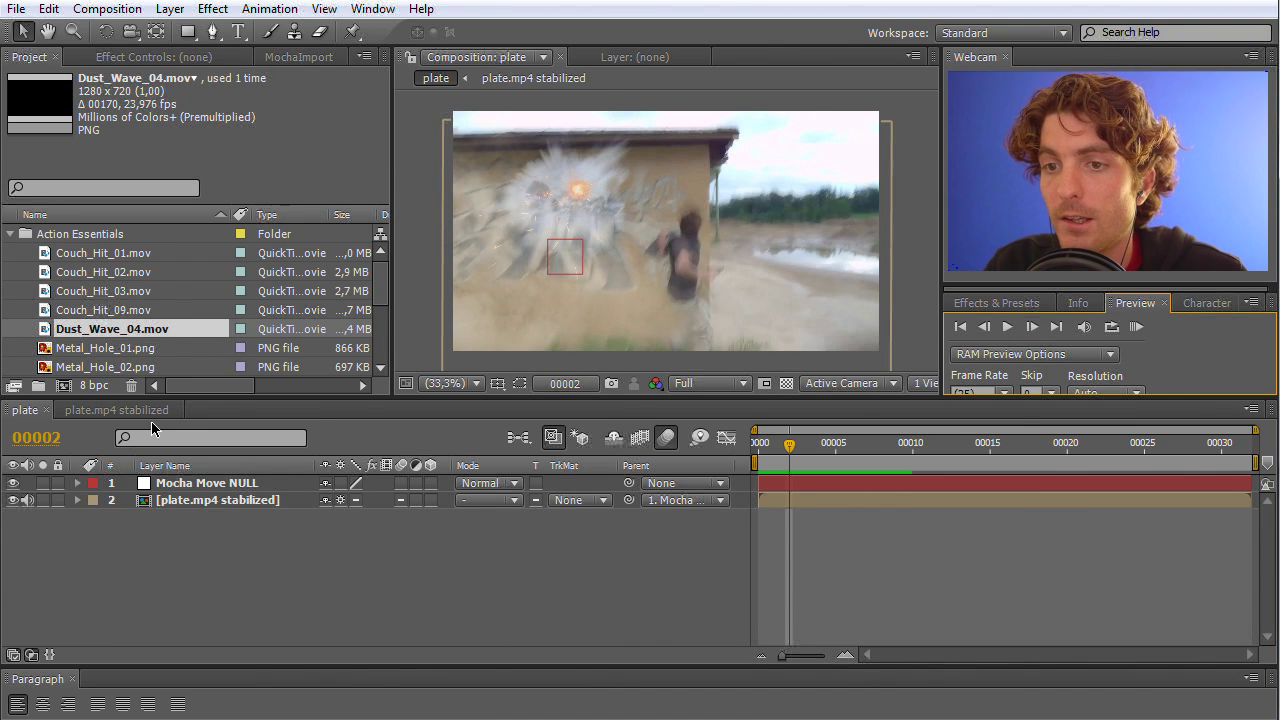
Collapse the open properties of the Dust_Wave_04.mov, Couch_Hit and Powder_Hits_06.mov layers in the stabilized composition.
click(125, 410)
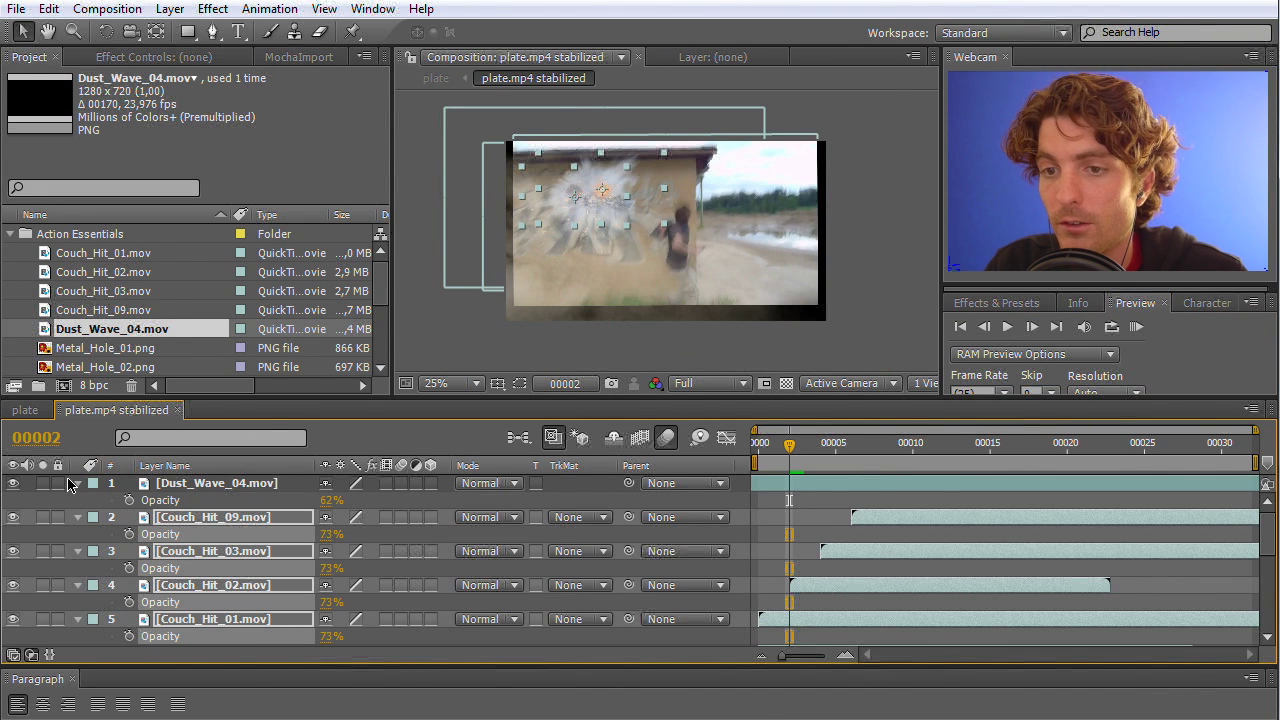
click(78, 483)
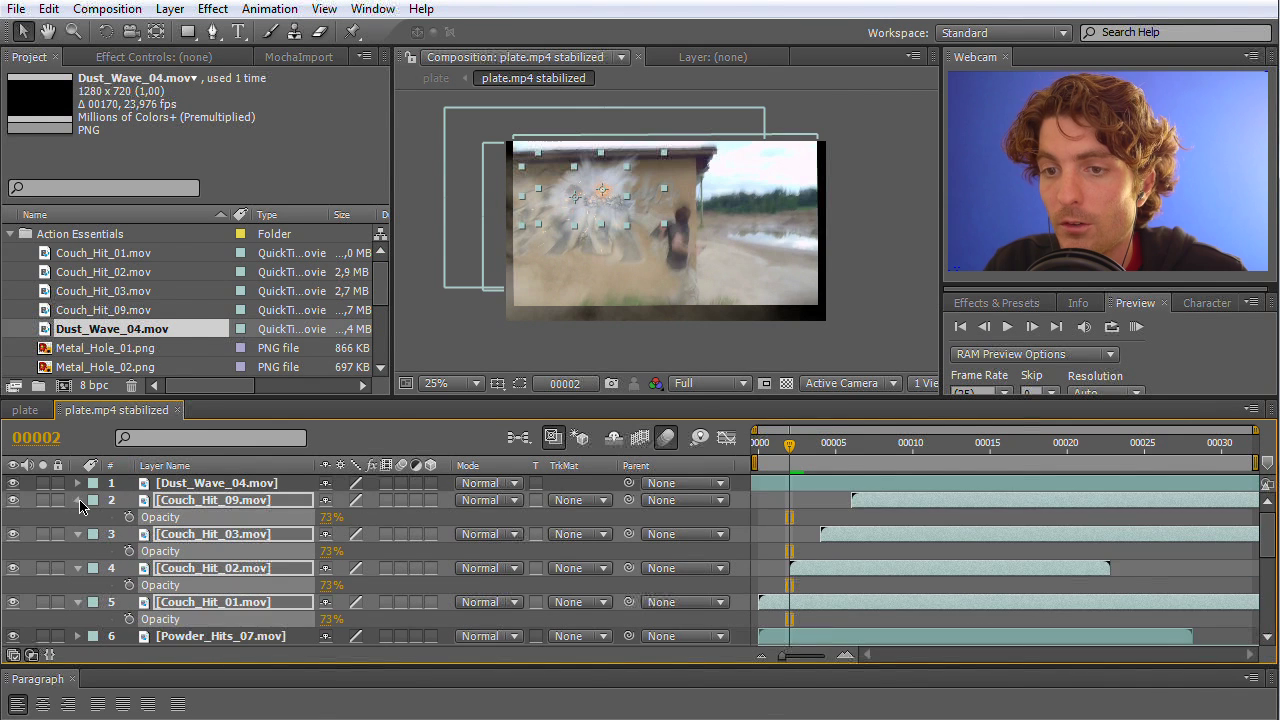
click(78, 500)
ctrl+click(77, 516)
scroll(82, 548, up, 1)
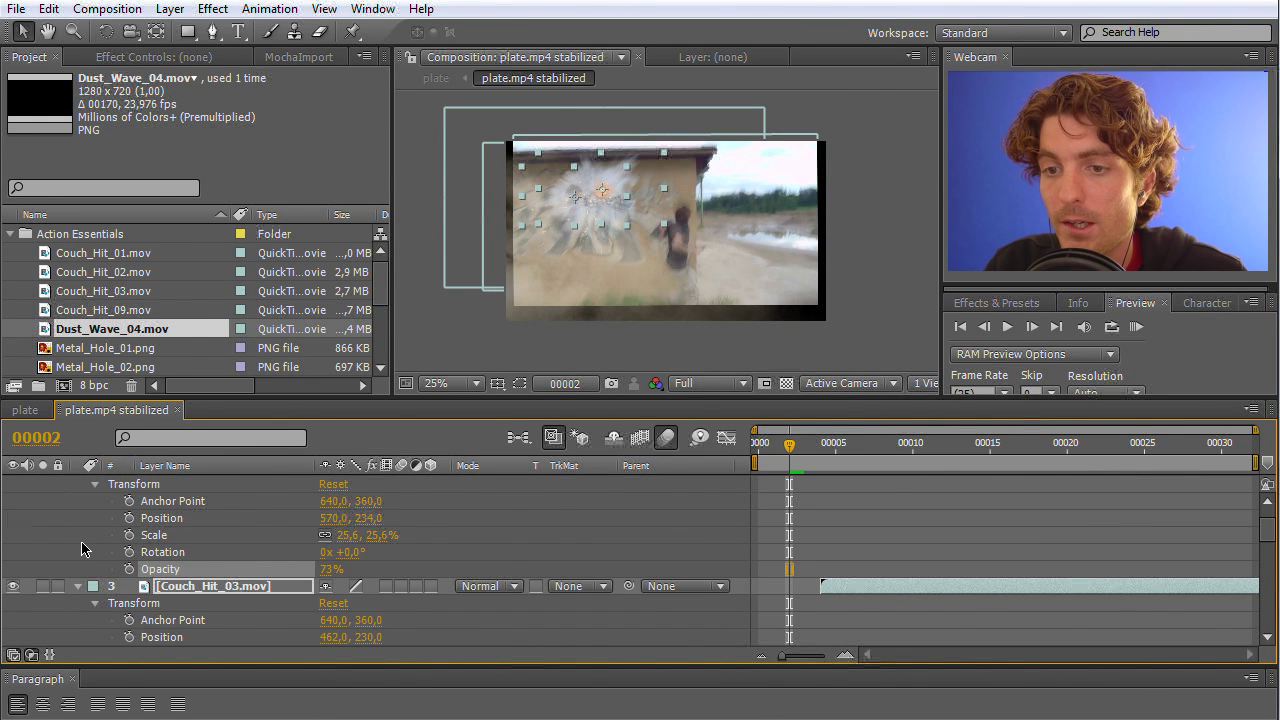
click(80, 587)
scroll(80, 585, up, 1)
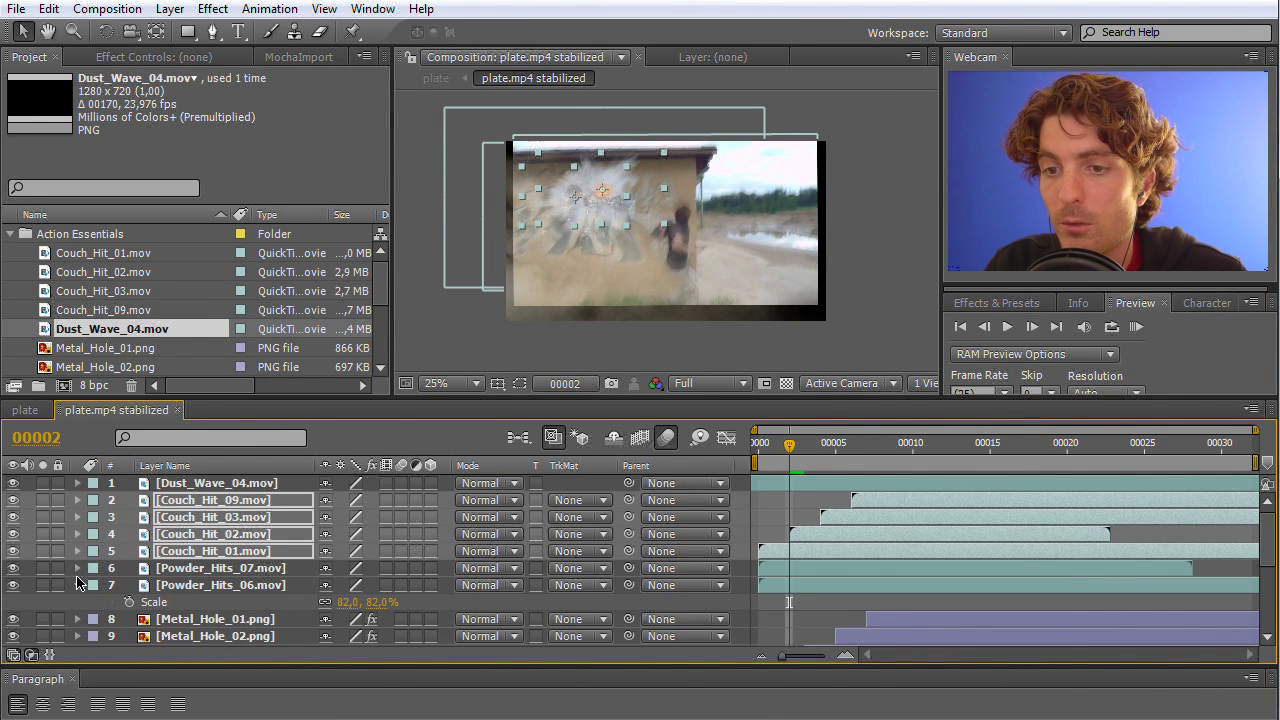
click(78, 586)
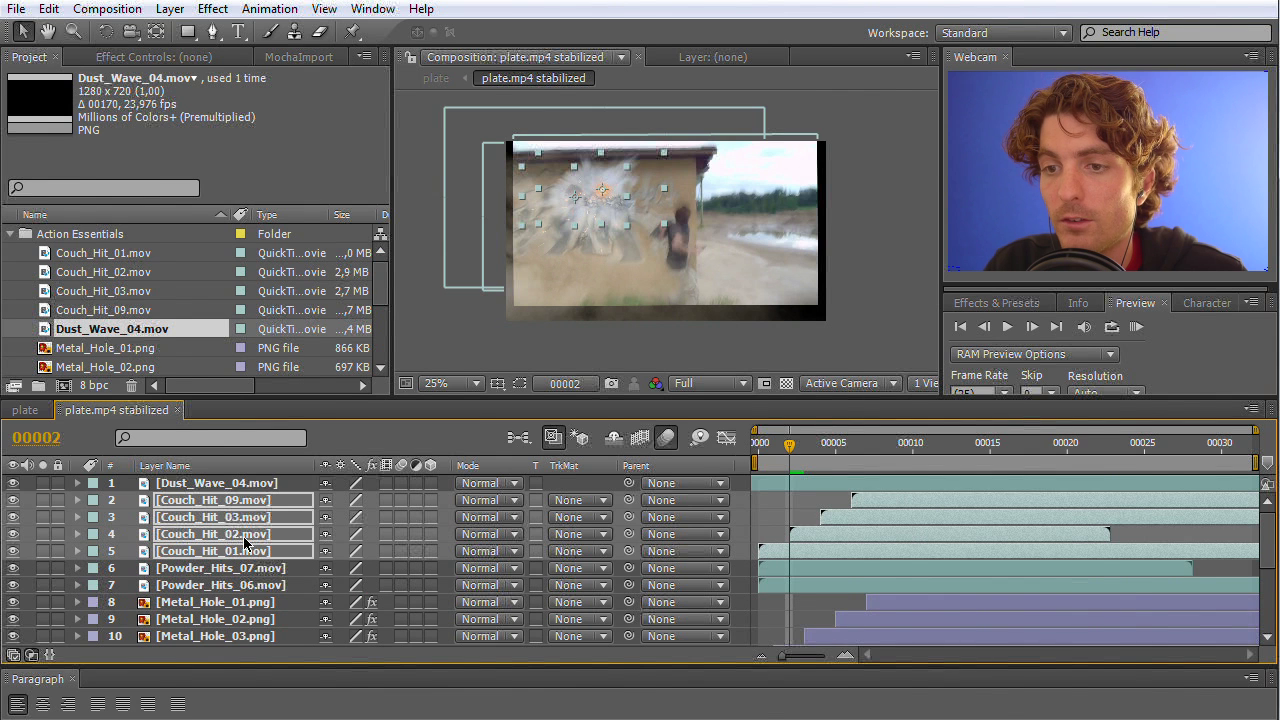
Enable motion blur on the four Metal_Hole bullet hole layers in the stabilized composition.
scroll(245, 540, down, 2)
scroll(1272, 580, down, 1)
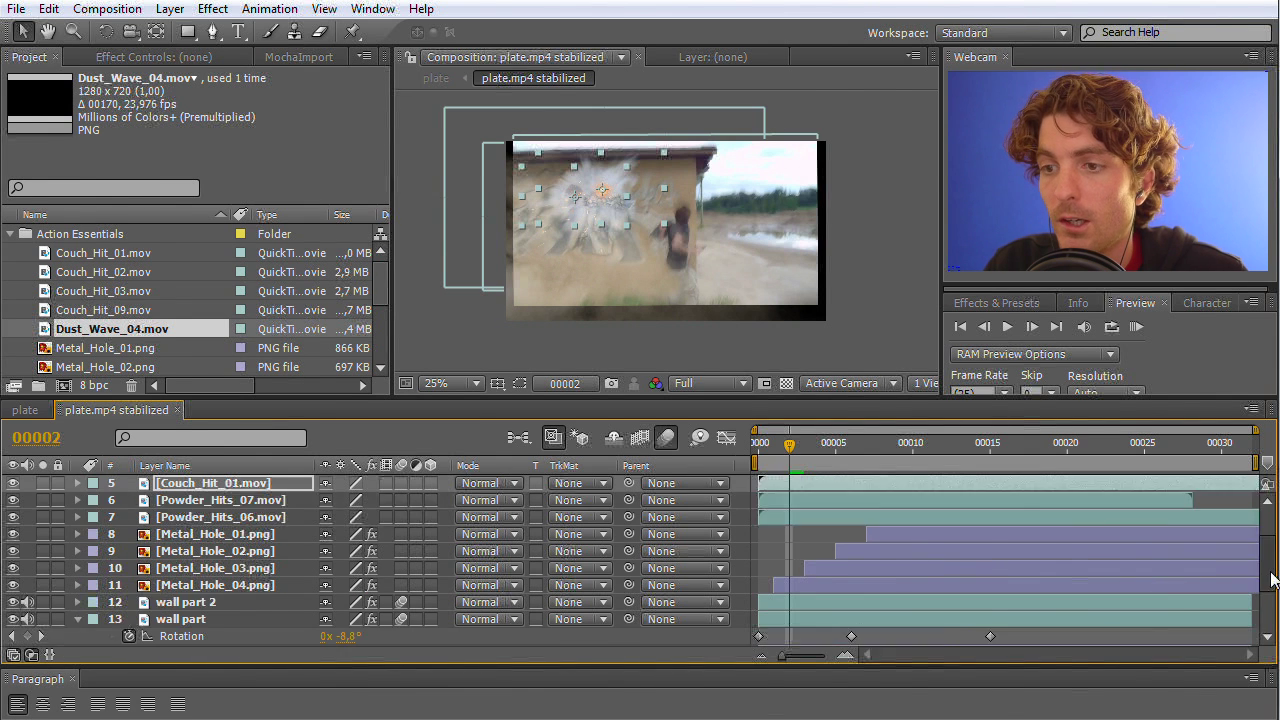
scroll(1270, 585, down, 3)
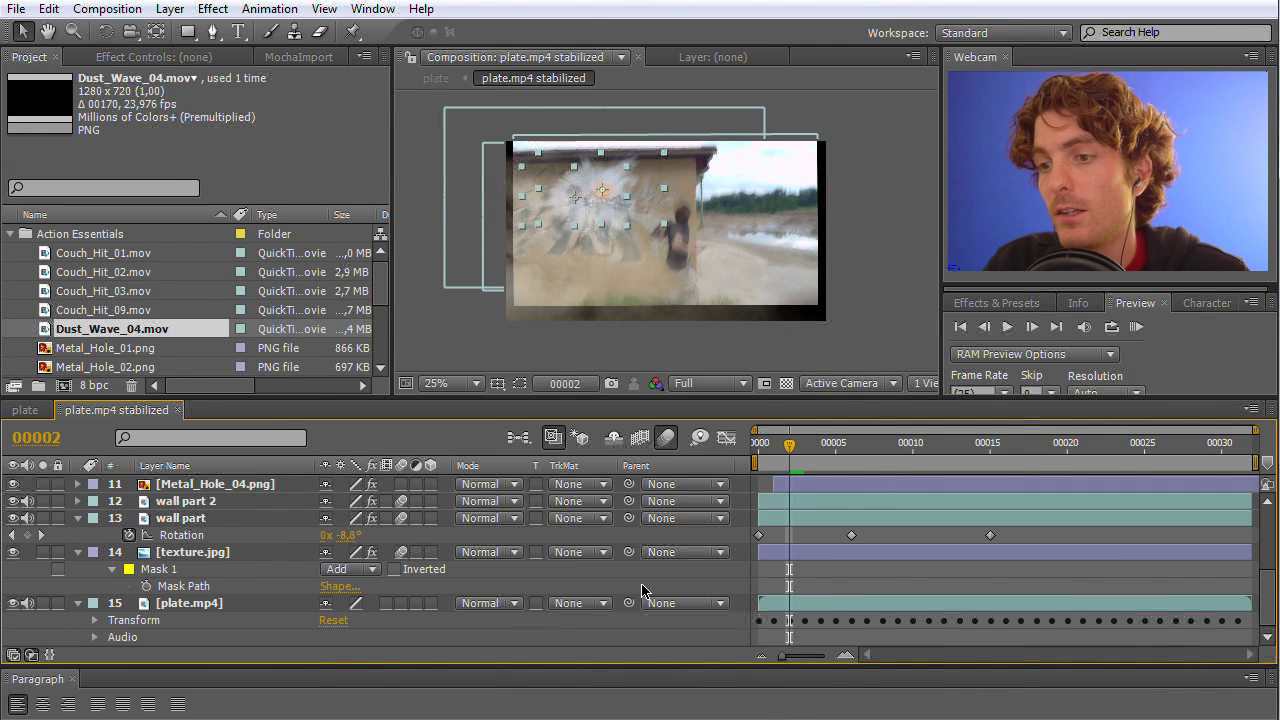
scroll(398, 572, up, 3)
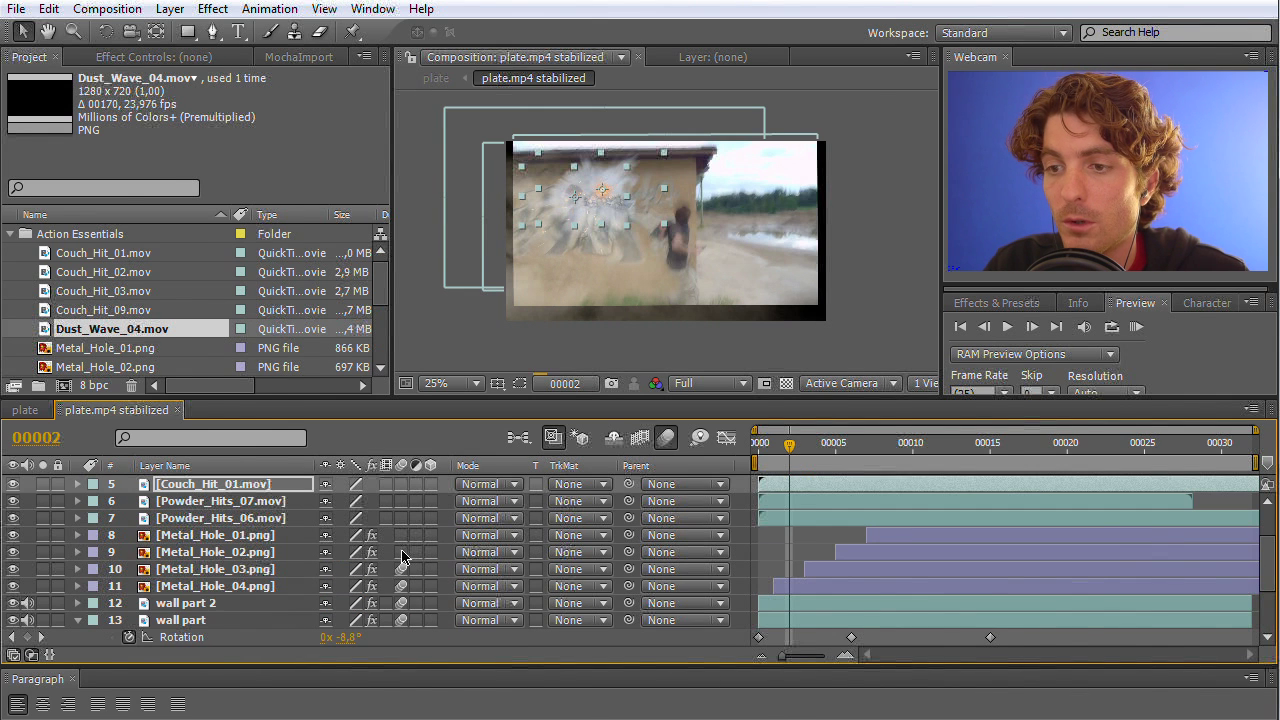
click(401, 536)
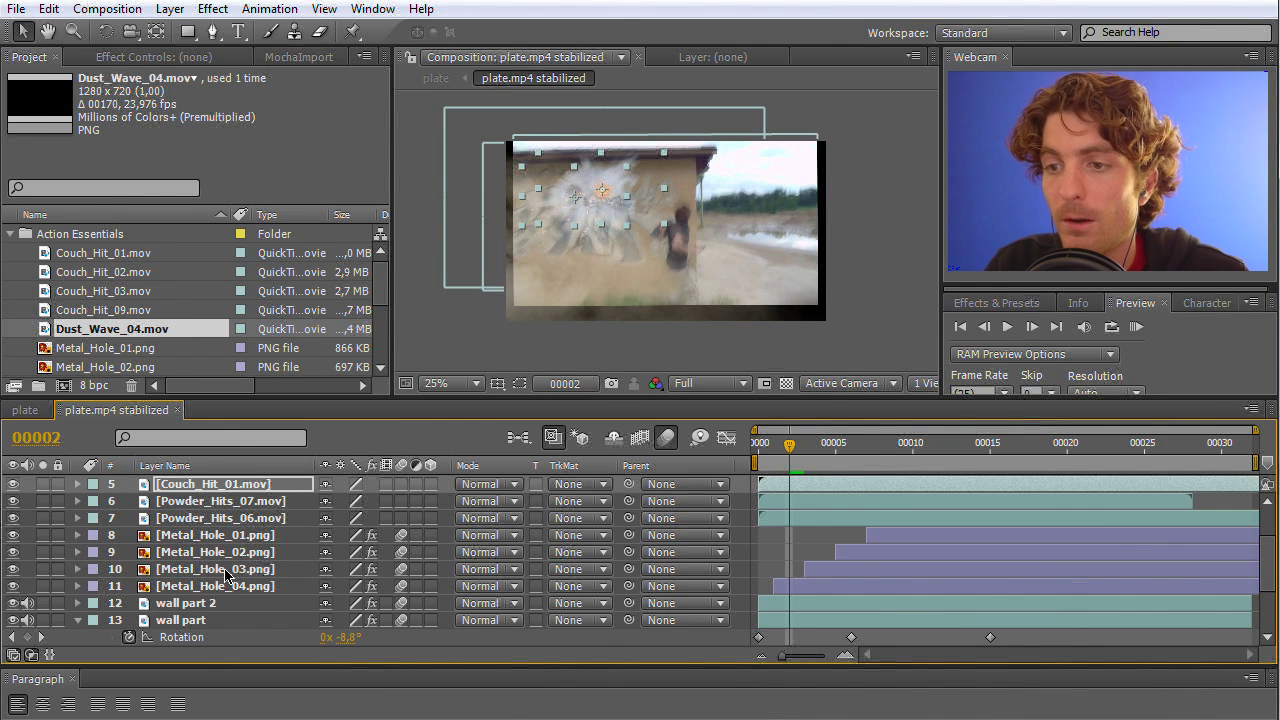
scroll(228, 575, up, 2)
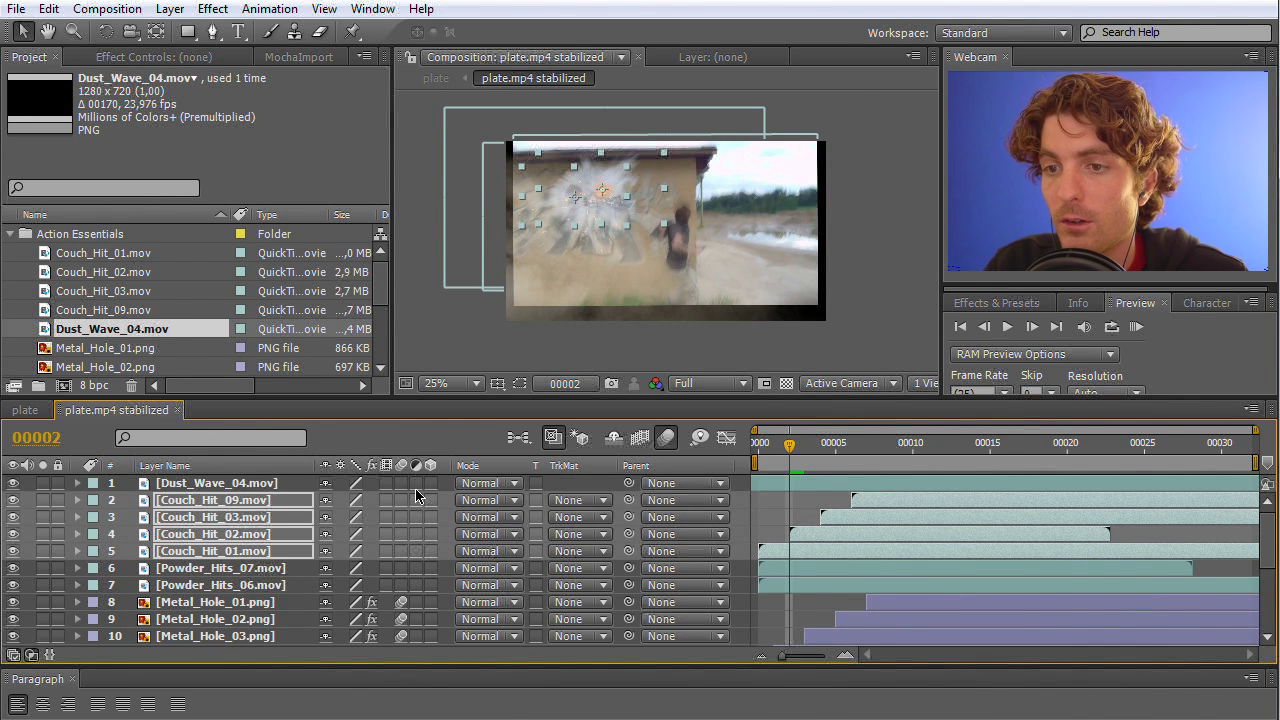
Preview the motion-blurred bullet holes in the plate composition and return to the stabilized composition.
click(27, 411)
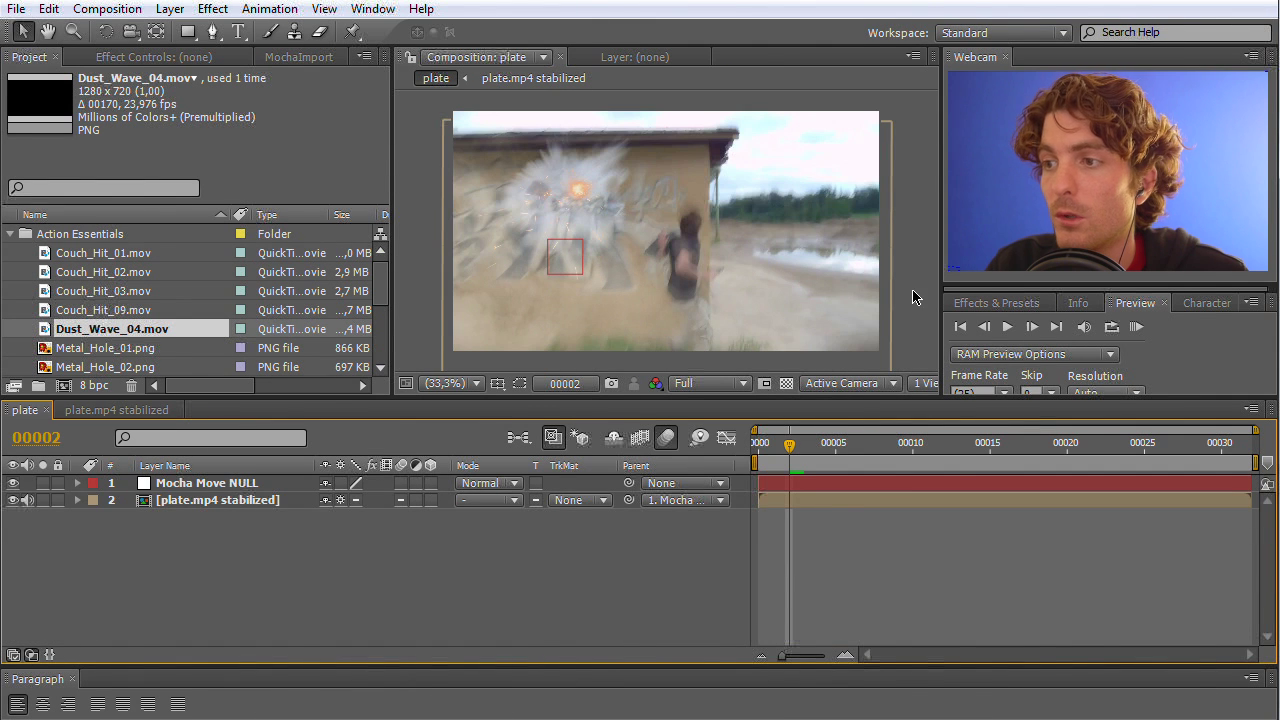
click(1125, 326)
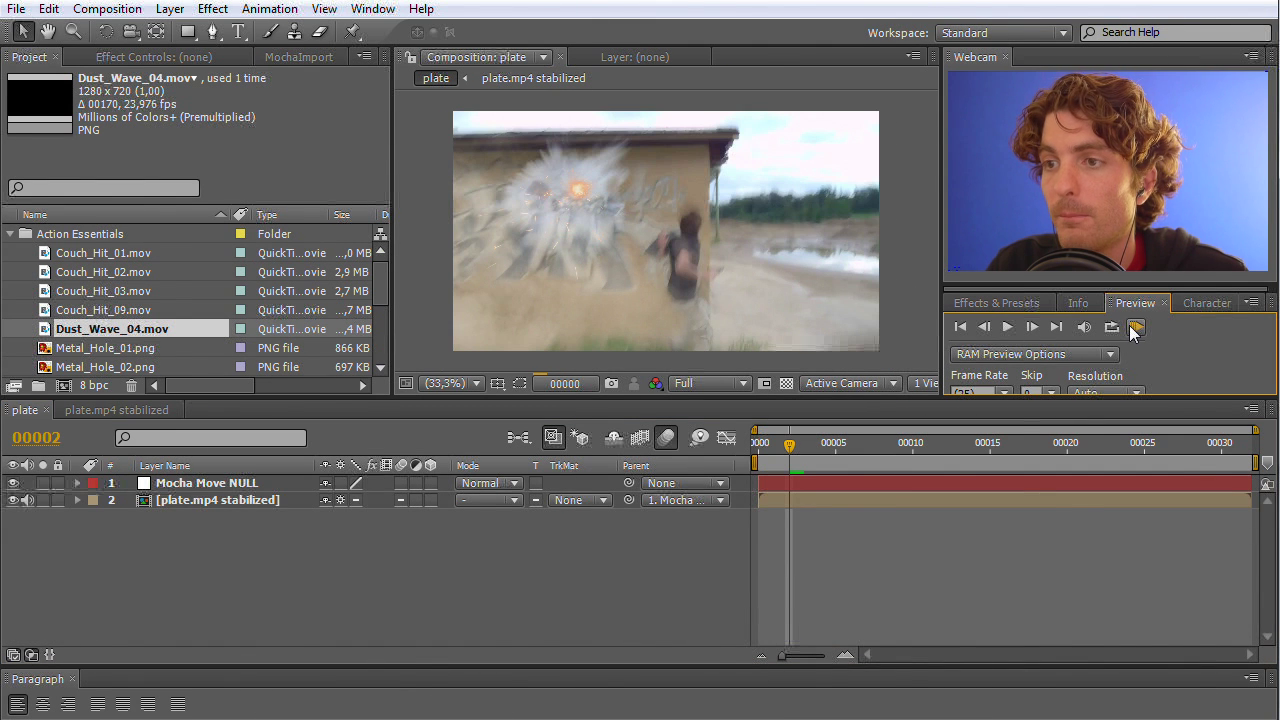
click(116, 410)
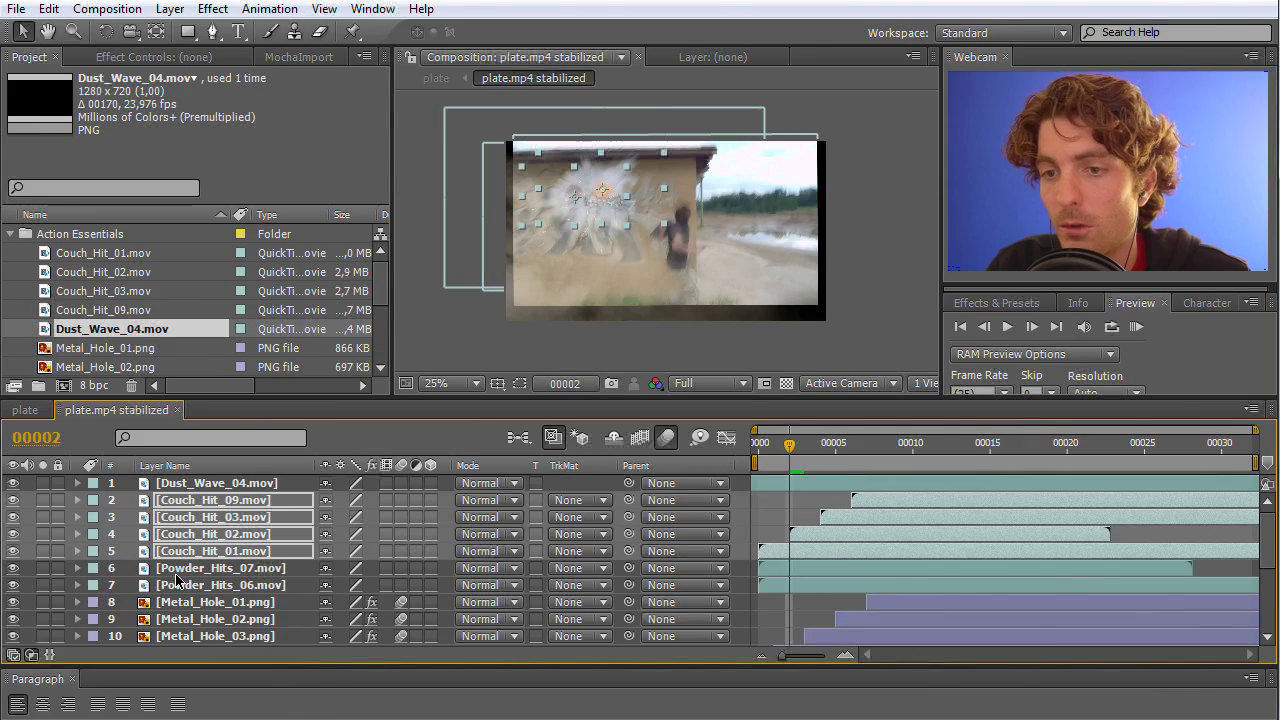
click(43, 501)
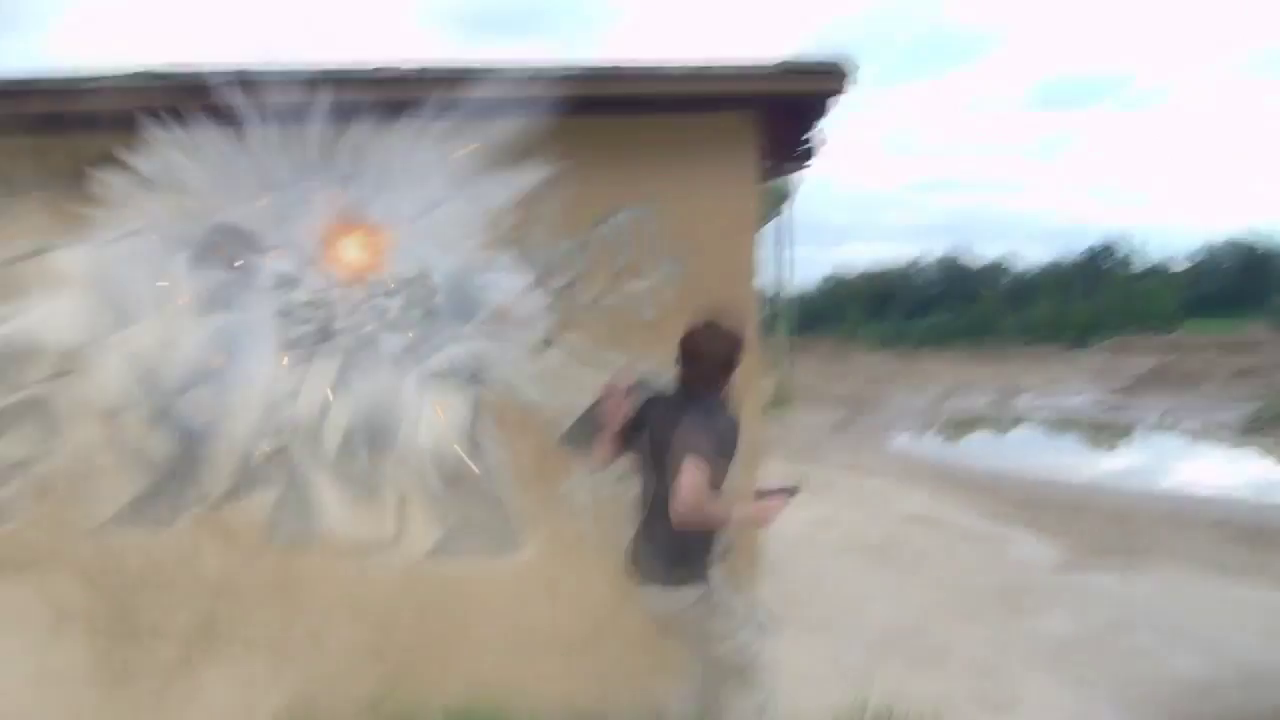